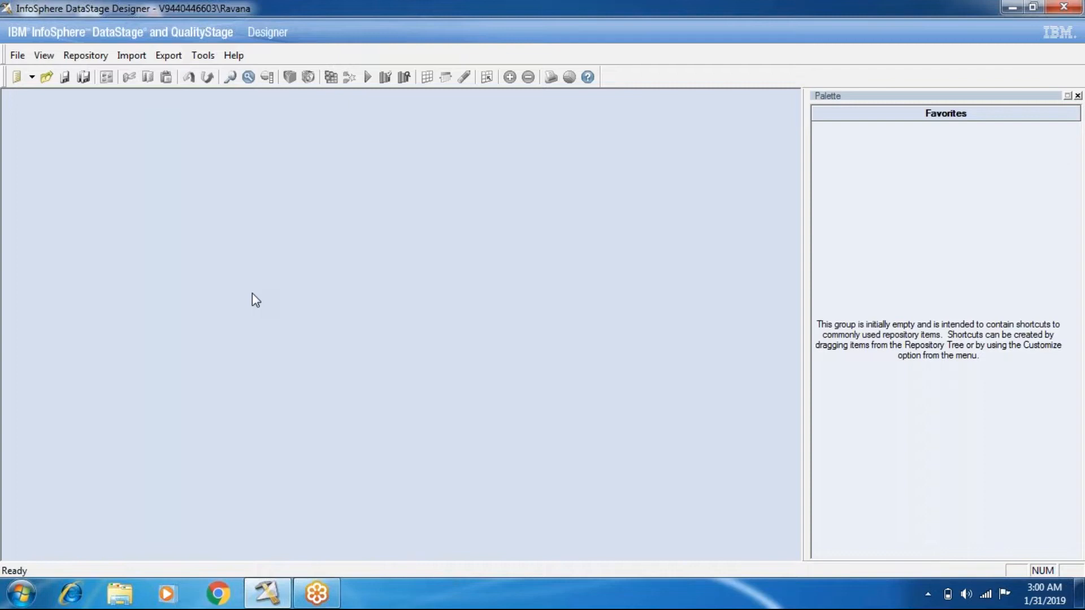
Create a new parallel job and maximize its design window.
{"action": "left_click", "coordinate": [17, 57]}
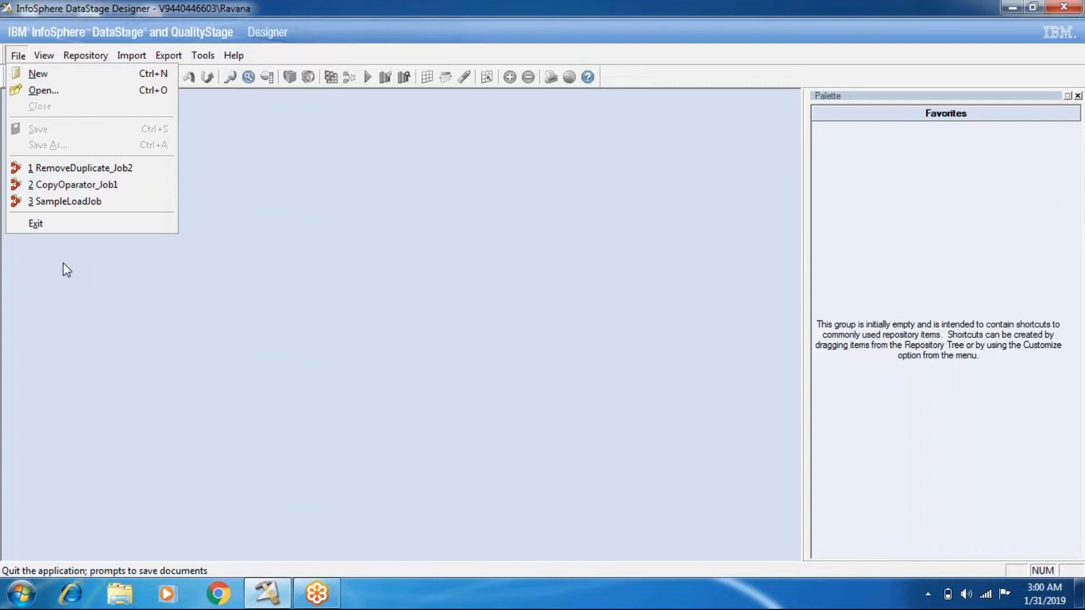
{"action": "left_click", "coordinate": [85, 259]}
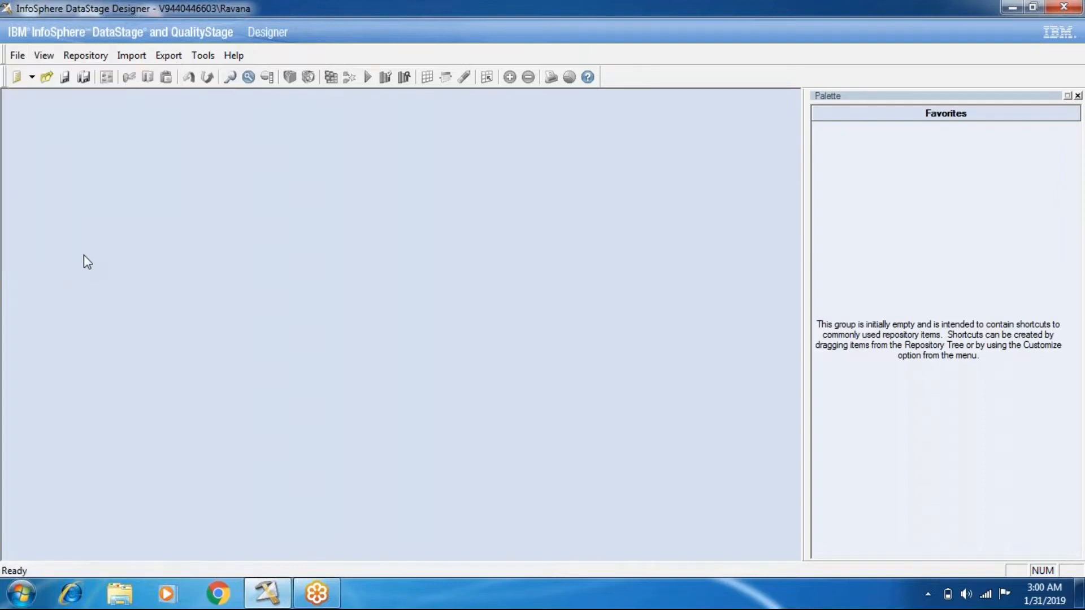
{"action": "left_click", "coordinate": [15, 57]}
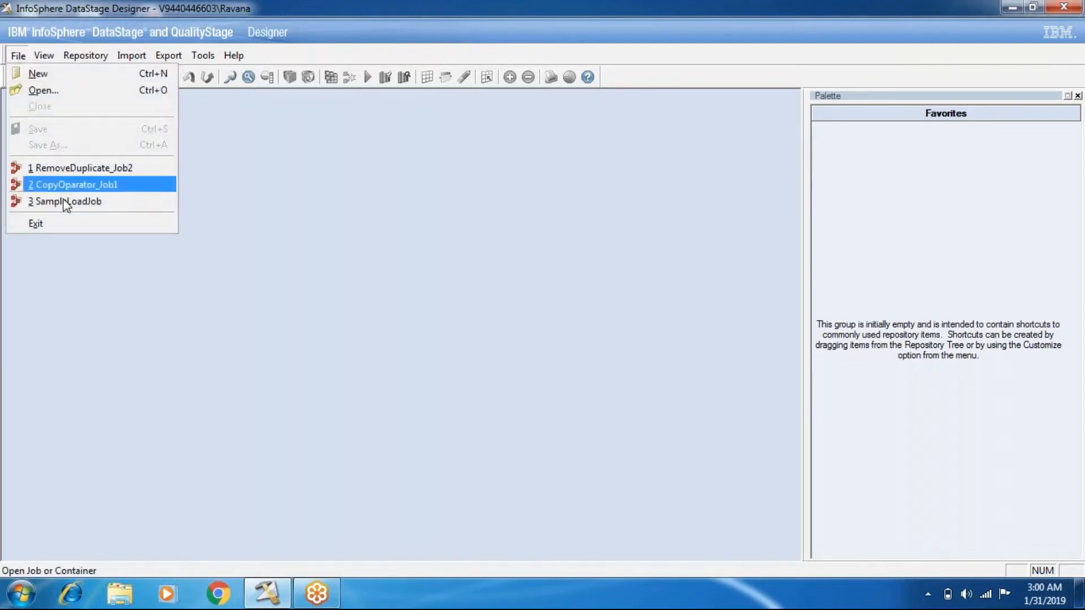
{"action": "left_click", "coordinate": [38, 73]}
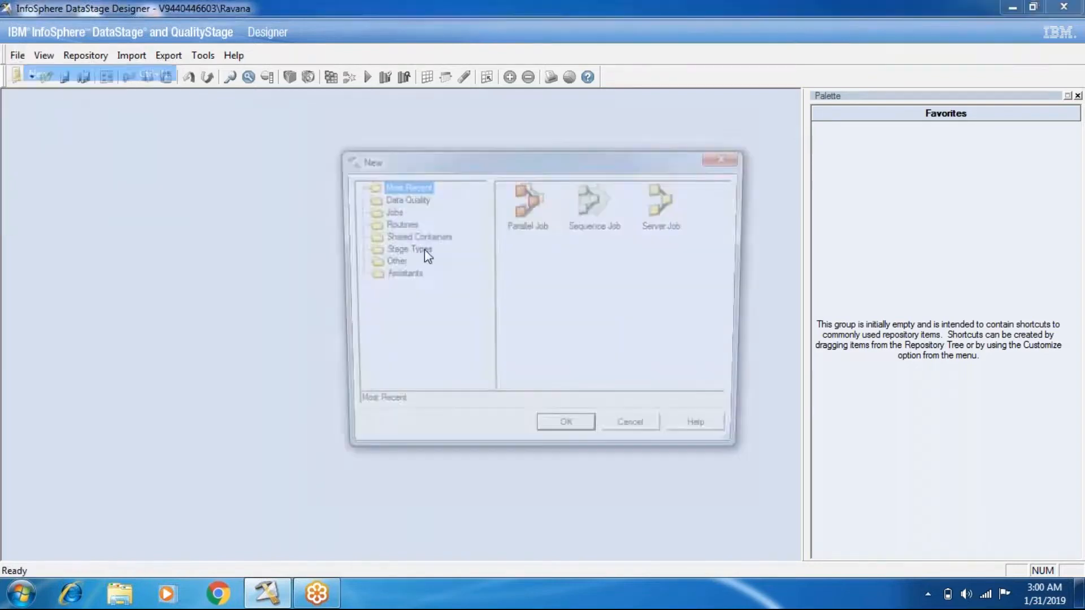
{"action": "left_click", "coordinate": [521, 213]}
{"action": "left_click", "coordinate": [576, 433]}
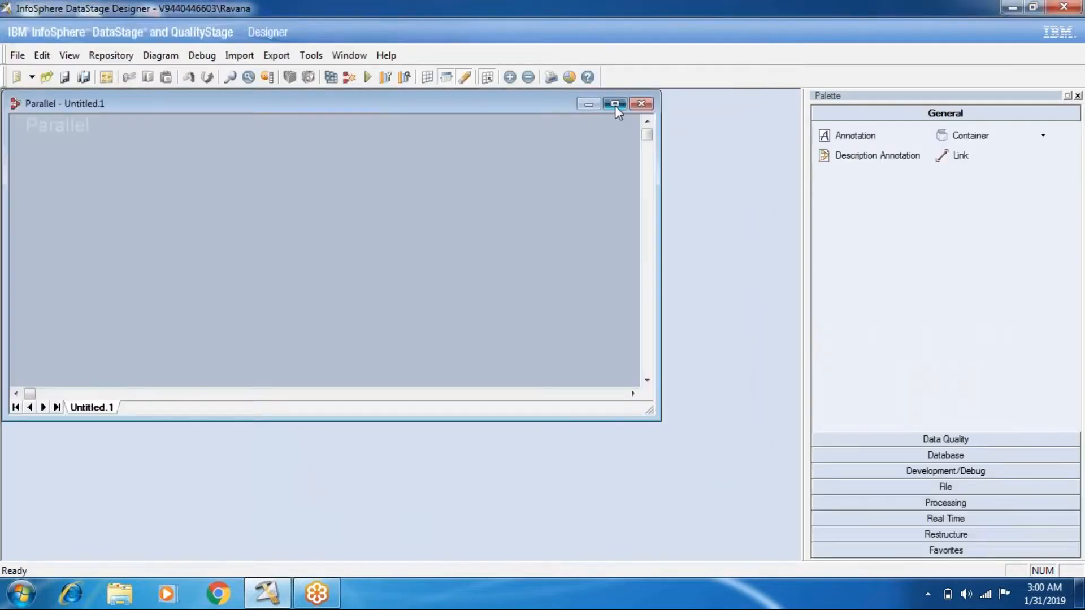
{"action": "left_click", "coordinate": [615, 104]}
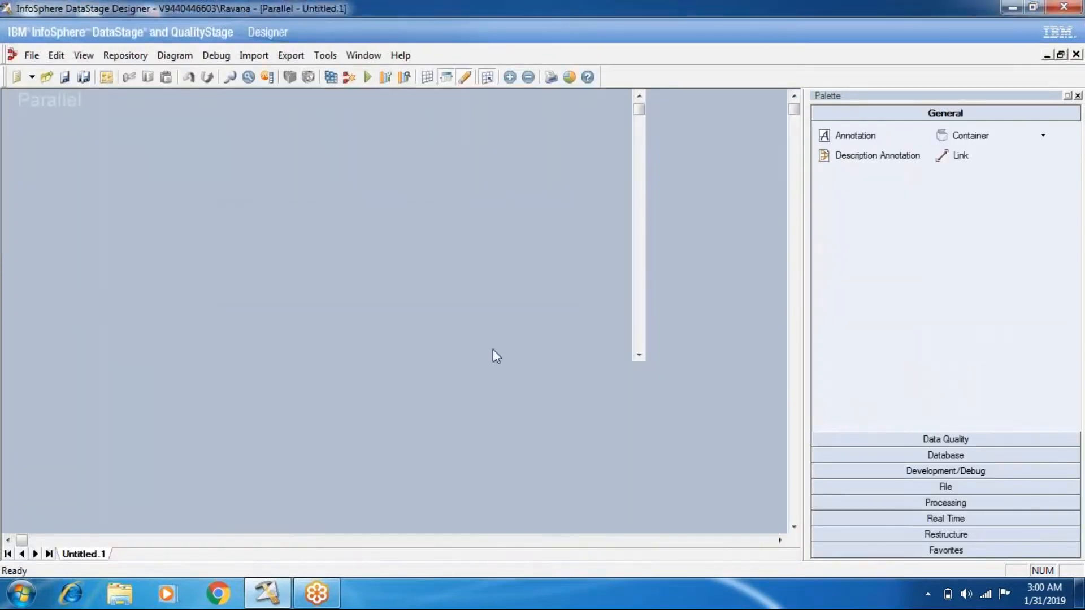
Add an Oracle Connector stage to the job canvas and place a Sort stage to its right.
{"action": "left_click", "coordinate": [945, 455]}
{"action": "left_click_drag", "start_coordinate": [869, 249], "coordinate": [156, 268]}
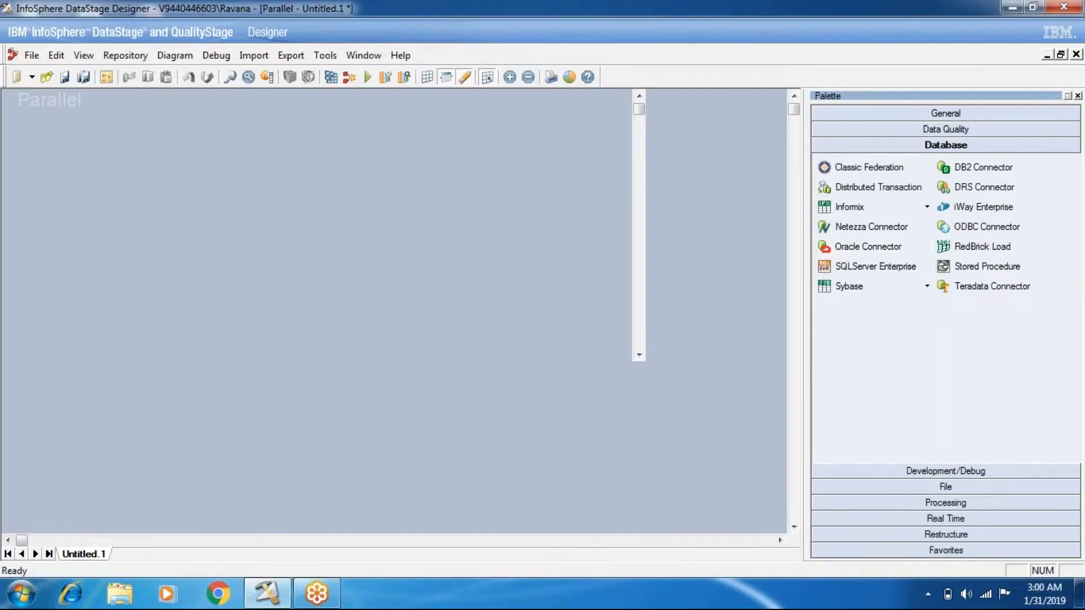
{"action": "left_click", "coordinate": [933, 501]}
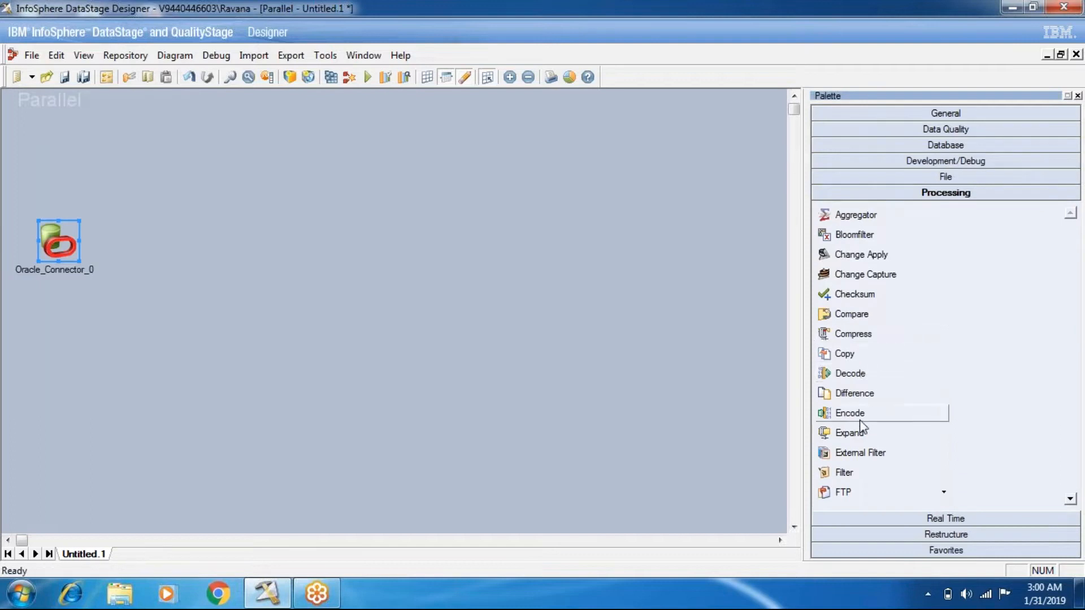
{"action": "scroll", "coordinate": [866, 424], "scroll_direction": "down", "scroll_amount": 2}
{"action": "scroll", "coordinate": [860, 422], "scroll_direction": "down", "scroll_amount": 2}
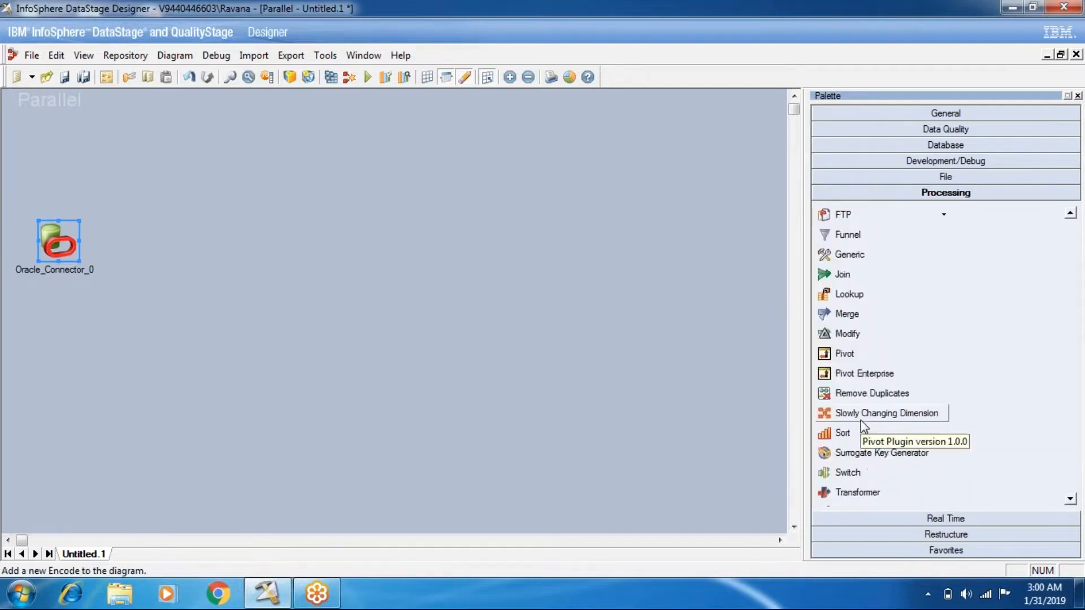
{"action": "left_click", "coordinate": [848, 432]}
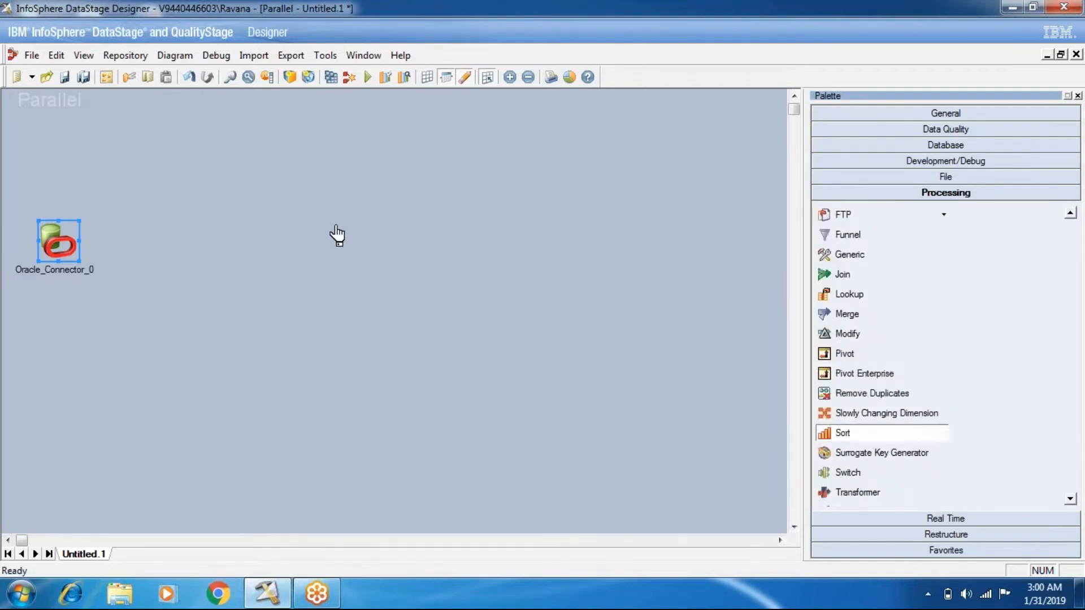
{"action": "left_click", "coordinate": [287, 221]}
Add a Data Set stage after the Sort stage and link Oracle Connector to Sort and Sort to Data Set.
{"action": "left_click", "coordinate": [955, 177]}
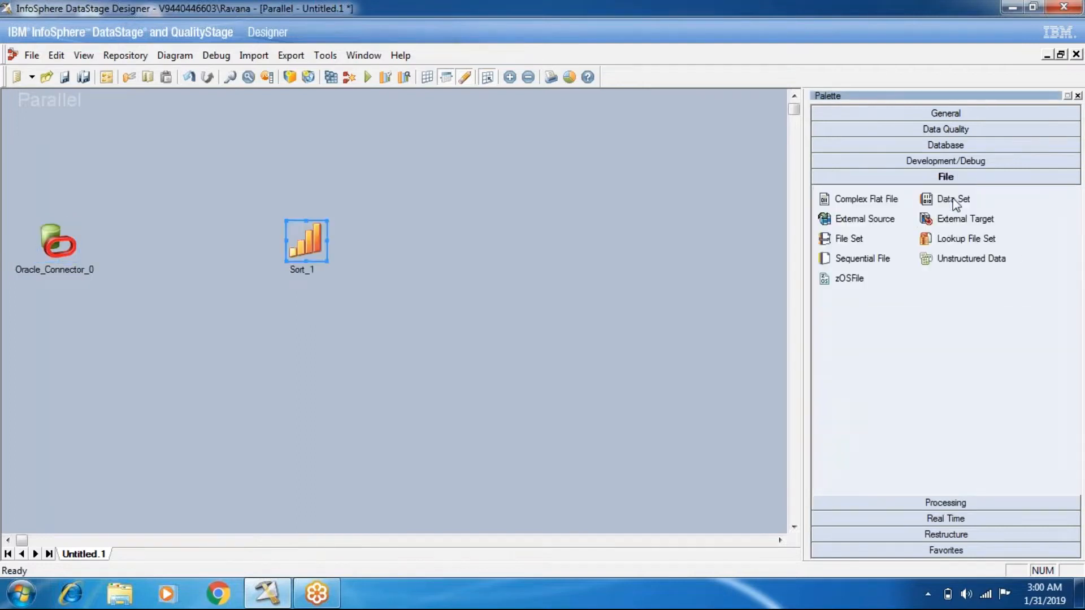
{"action": "left_click", "coordinate": [953, 199]}
{"action": "left_click", "coordinate": [496, 222]}
{"action": "mouse_move", "coordinate": [76, 244]}
{"action": "left_mouse_down"}
{"action": "mouse_move", "coordinate": [233, 334]}
{"action": "mouse_move", "coordinate": [305, 243]}
{"action": "mouse_move", "coordinate": [276, 255]}
{"action": "mouse_move", "coordinate": [512, 242]}
{"action": "left_mouse_up"}
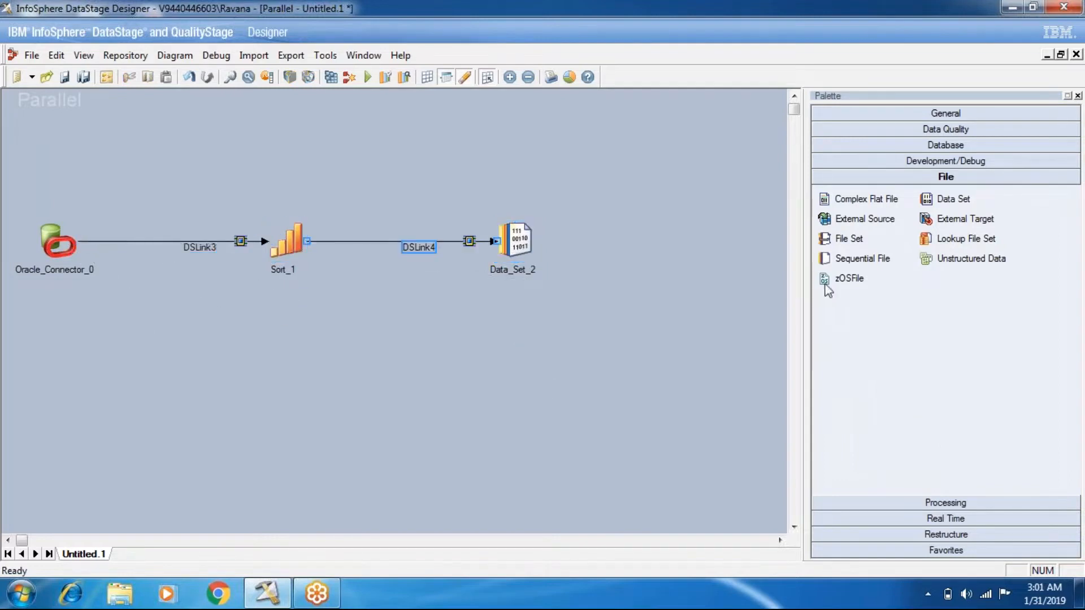
Switch to Oracle SQL*Plus from the desktop and log on with the database user name and password.
{"action": "left_click", "coordinate": [1012, 8]}
{"action": "left_click", "coordinate": [21, 593]}
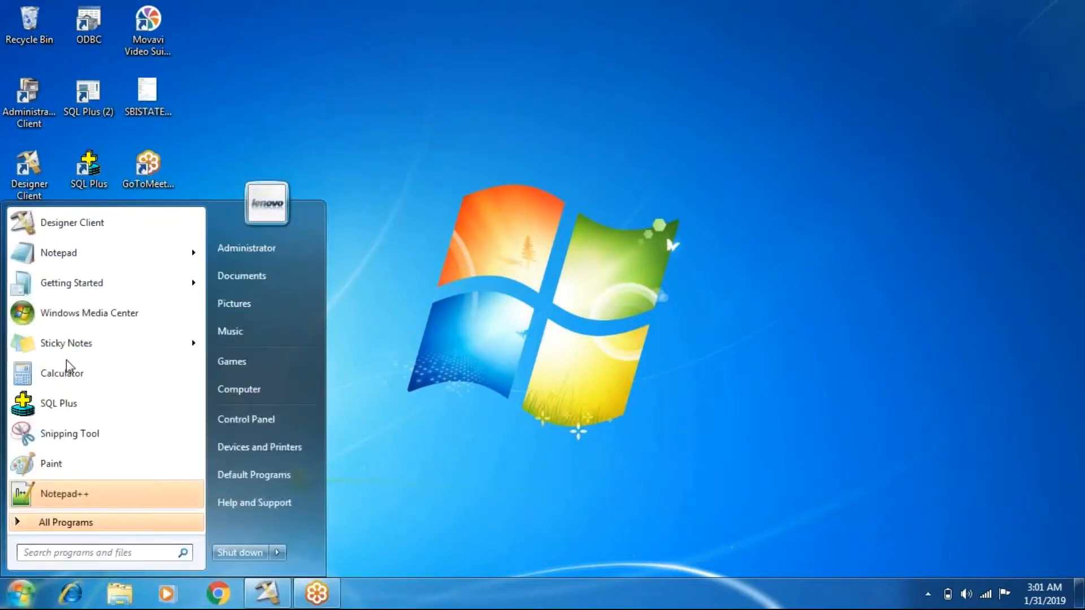
{"action": "double_click", "coordinate": [91, 170]}
{"action": "type", "text": "scott"}
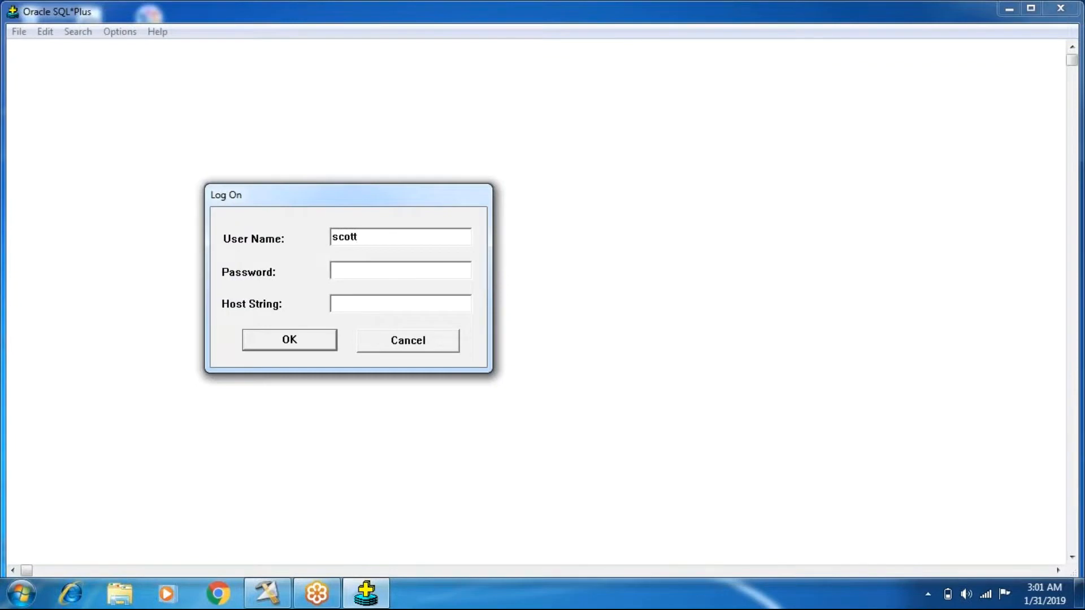
{"action": "key", "text": "Tab"}
{"action": "type", "text": "tiger"}
{"action": "key", "text": "Return"}
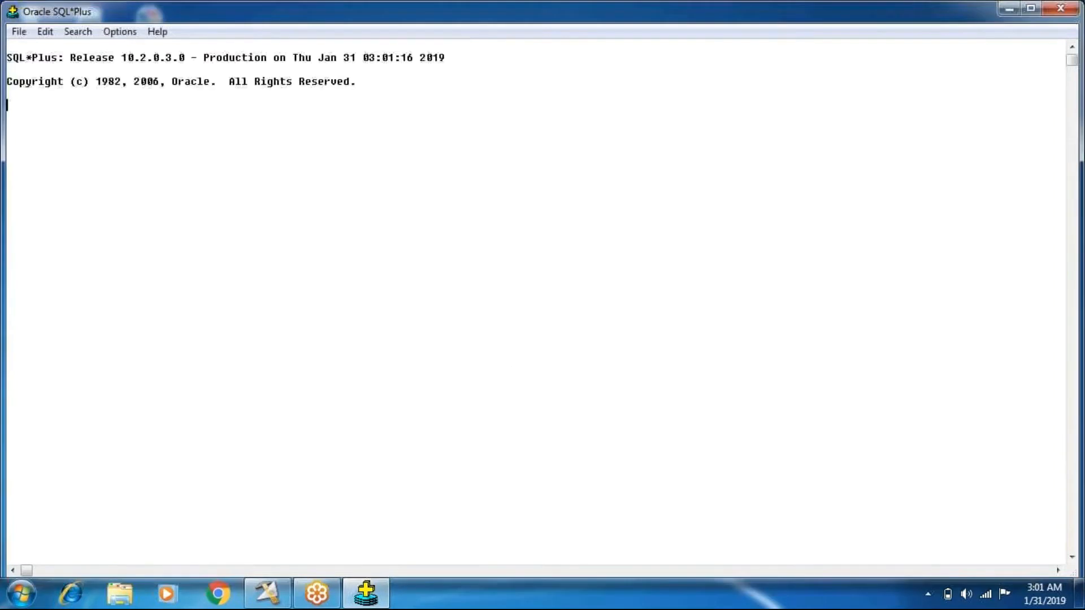
Set the SQL*Plus line size to 150 with set linesize 150.
{"action": "type", "text": "set line"}
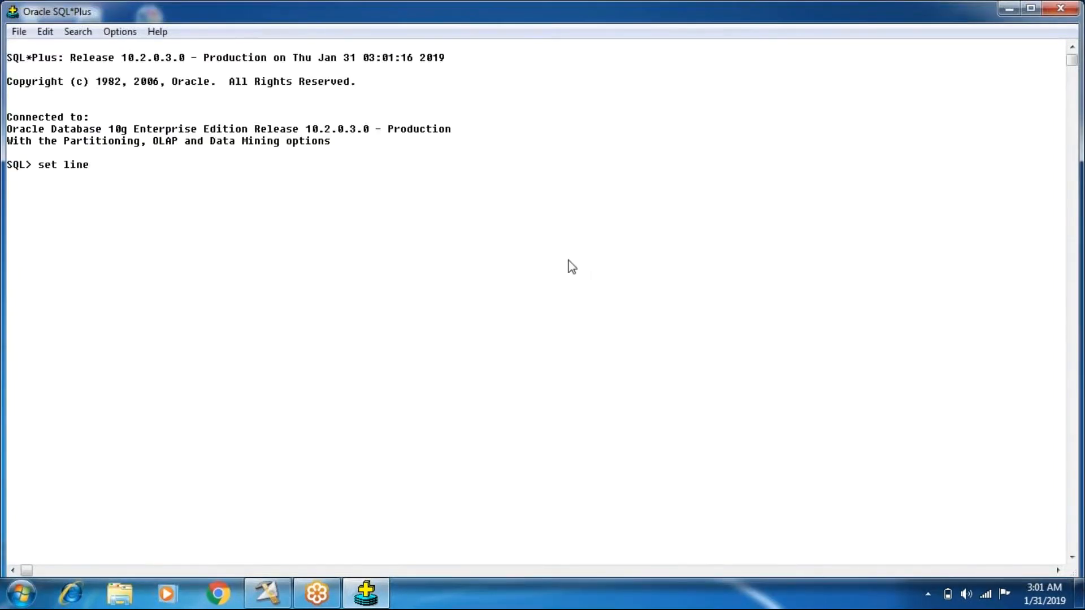
{"action": "type", "text": "si"}
{"action": "type", "text": "zzze"}
{"action": "key", "text": "BackSpace"}
{"action": "key", "text": "BackSpace"}
{"action": "key", "text": "BackSpace"}
{"action": "type", "text": "e 150"}
{"action": "key", "text": "Return"}
Clear the SQL*Plus screen with cl scr.
{"action": "type", "text": "s"}
{"action": "key", "text": "BackSpace"}
{"action": "type", "text": "cl "}
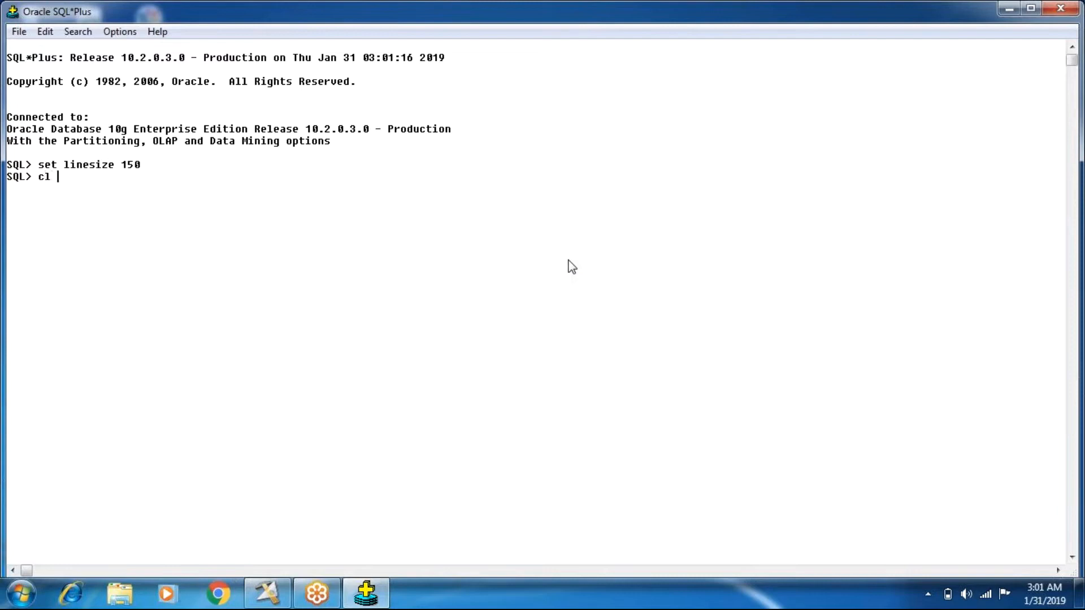
{"action": "type", "text": "scr"}
{"action": "key", "text": "Return"}
Query the emp table with select * from emp, correcting the misspelled FROM keyword in the edit buffer, and highlight the DEPTNO values.
{"action": "type", "text": "select "}
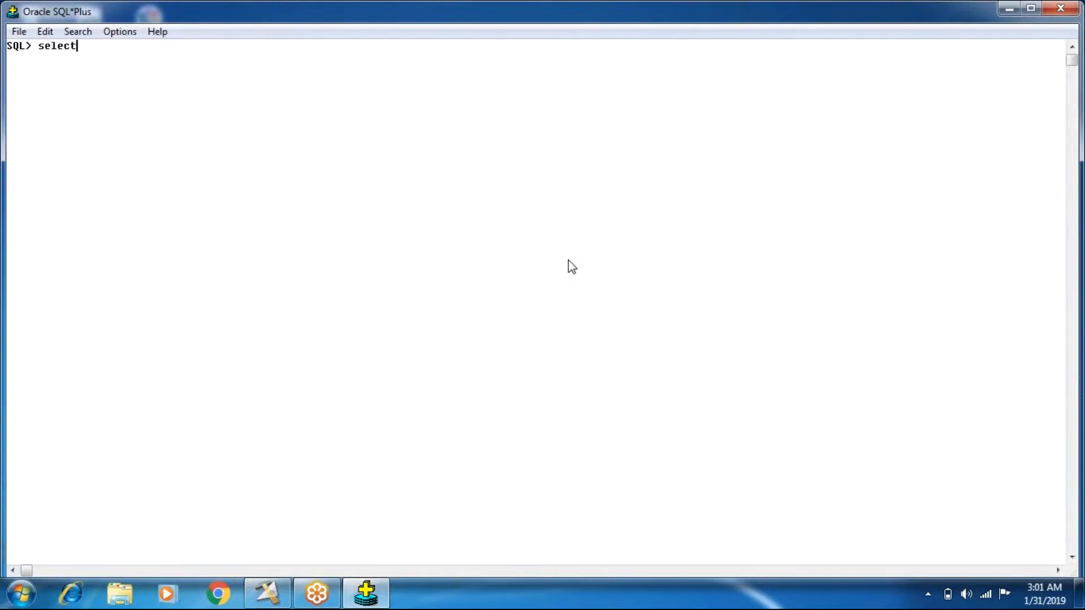
{"action": "type", "text": "* frome emp;"}
{"action": "key", "text": "Return"}
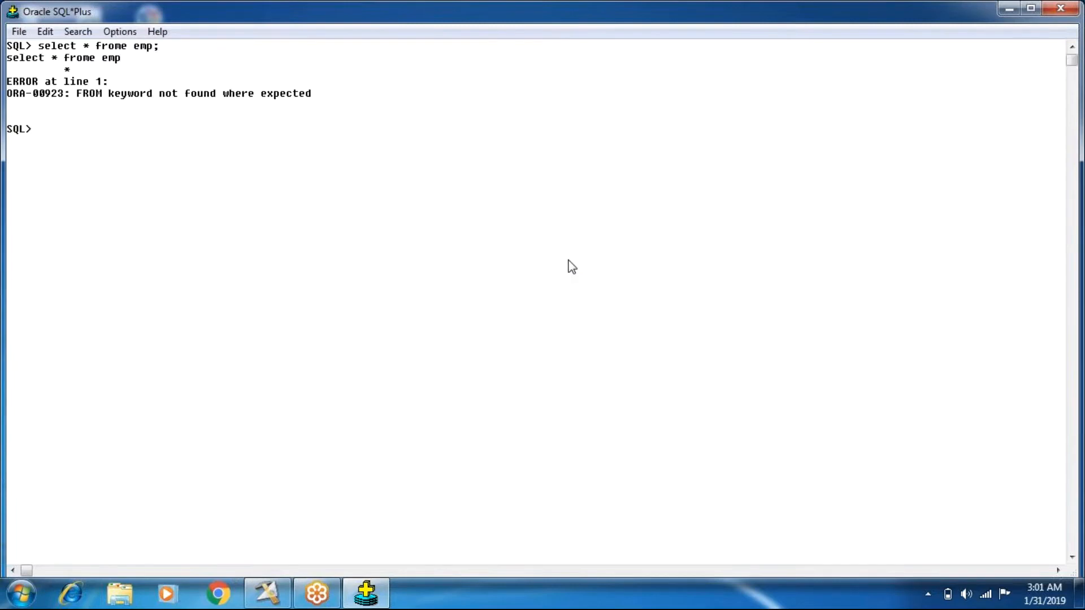
{"action": "type", "text": "ed"}
{"action": "key", "text": "Return"}
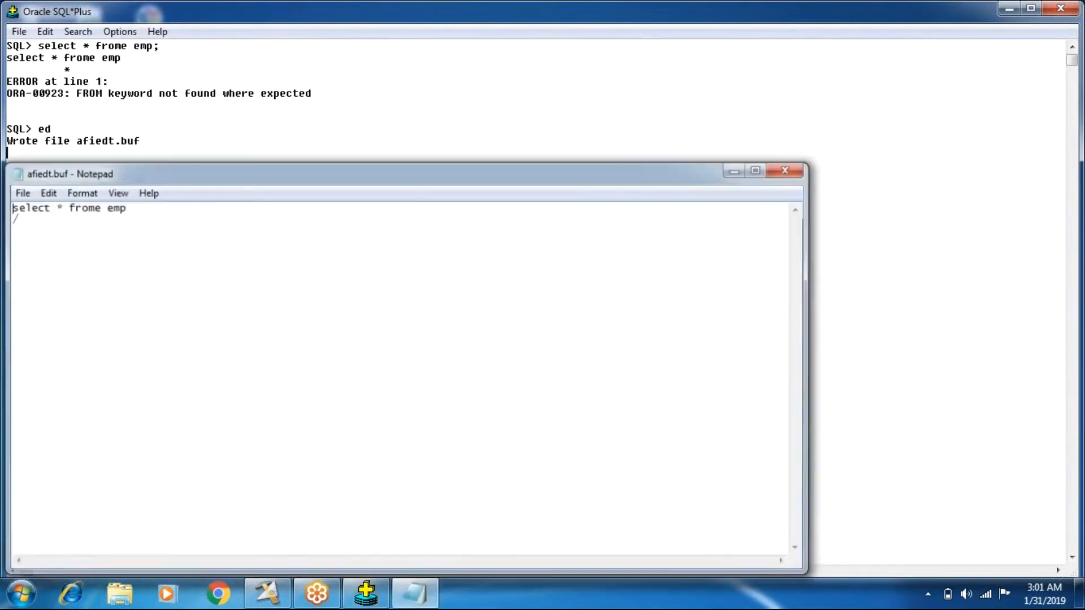
{"action": "left_click", "coordinate": [98, 207]}
{"action": "key", "text": "BackSpace"}
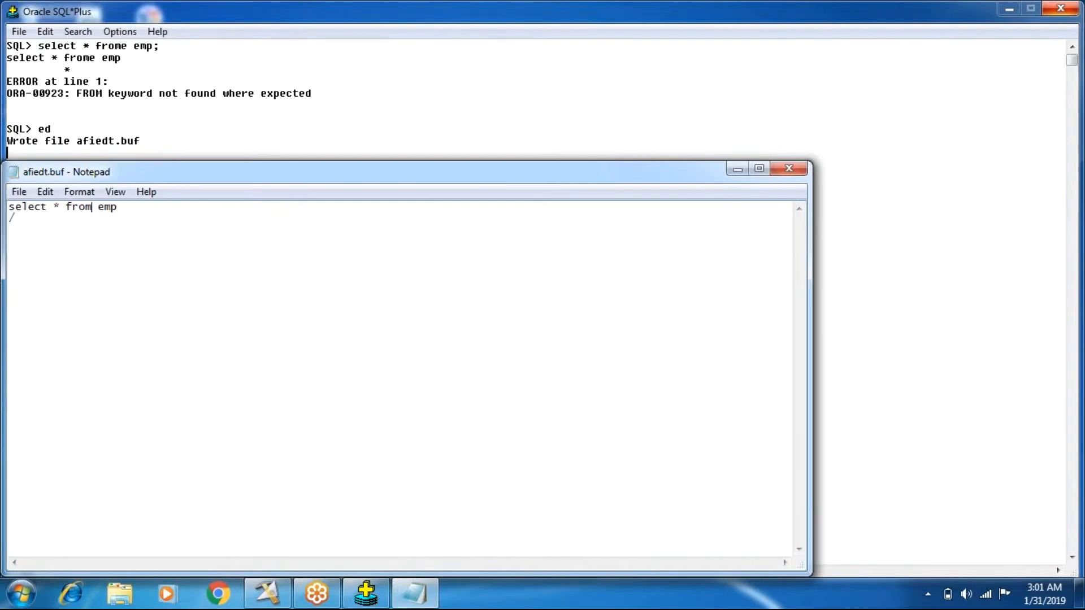
{"action": "key", "text": "alt+F4"}
{"action": "key", "text": "Return"}
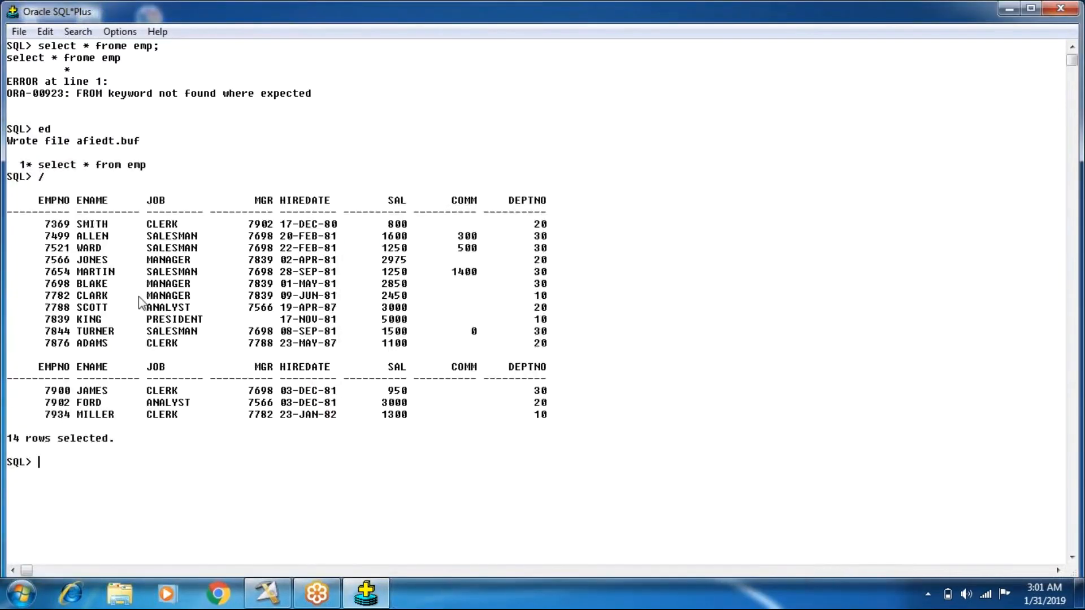
{"action": "left_click_drag", "start_coordinate": [537, 224], "coordinate": [551, 426]}
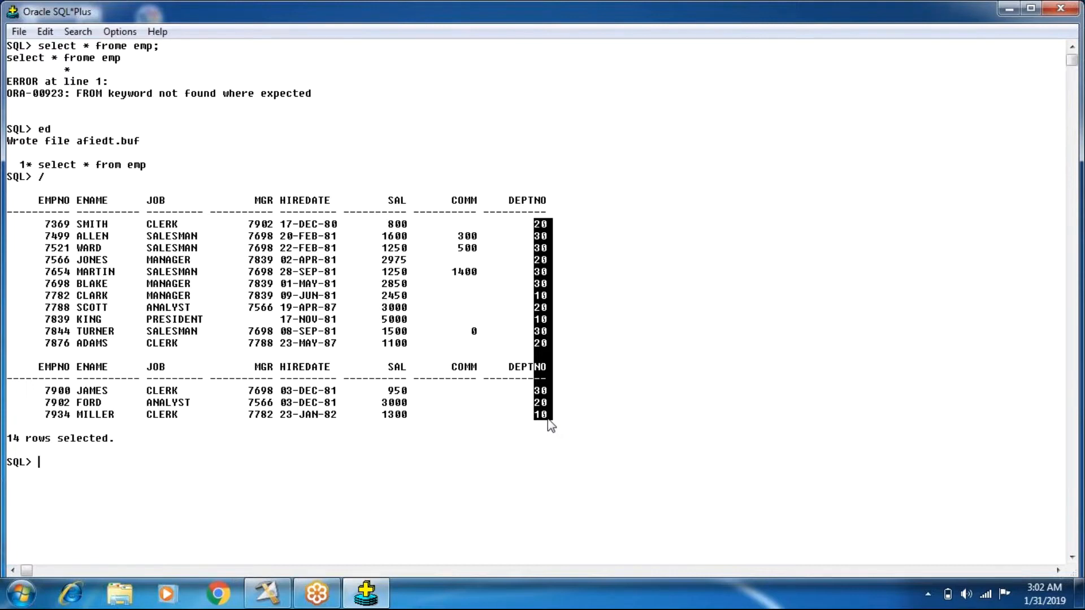
Run select * from emp order by deptno, correcting the misspelled column name in the edit buffer.
{"action": "type", "text": "select "}
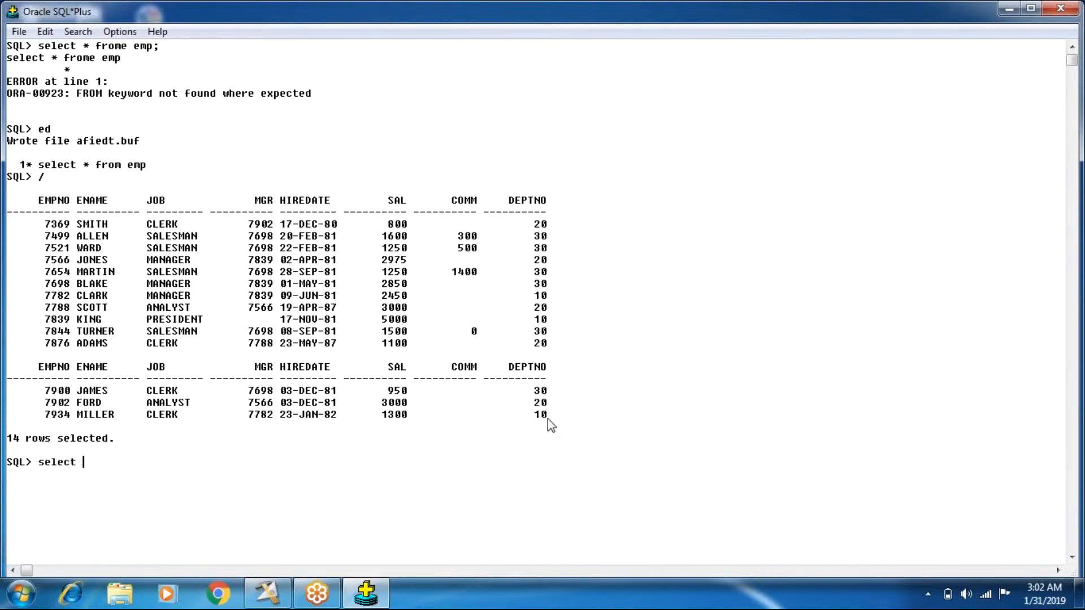
{"action": "type", "text": "* from emp order by depno;"}
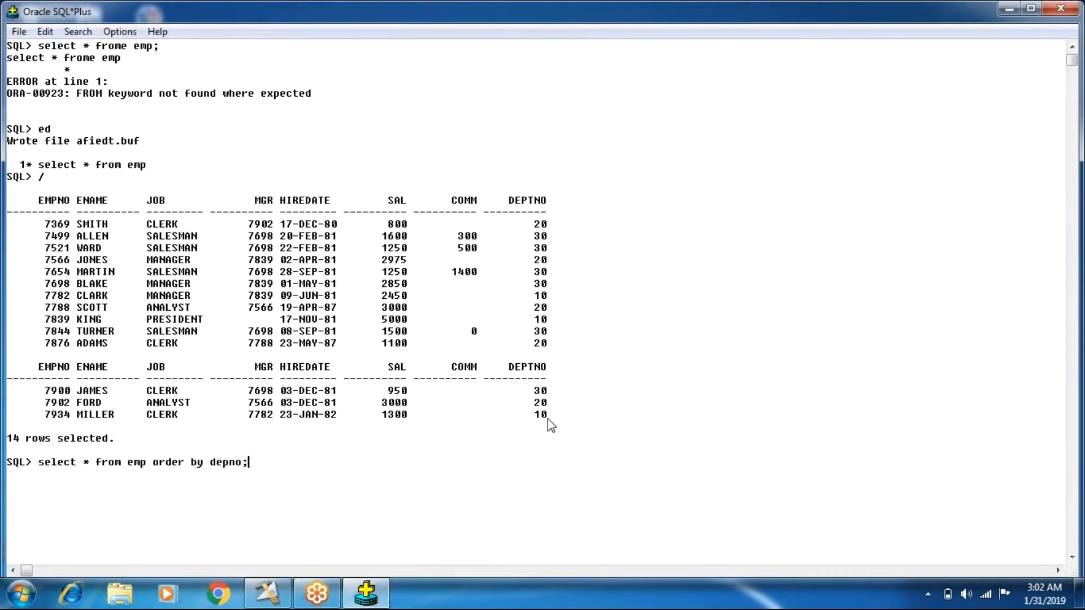
{"action": "key", "text": "Return"}
{"action": "type", "text": "ed"}
{"action": "key", "text": "Return"}
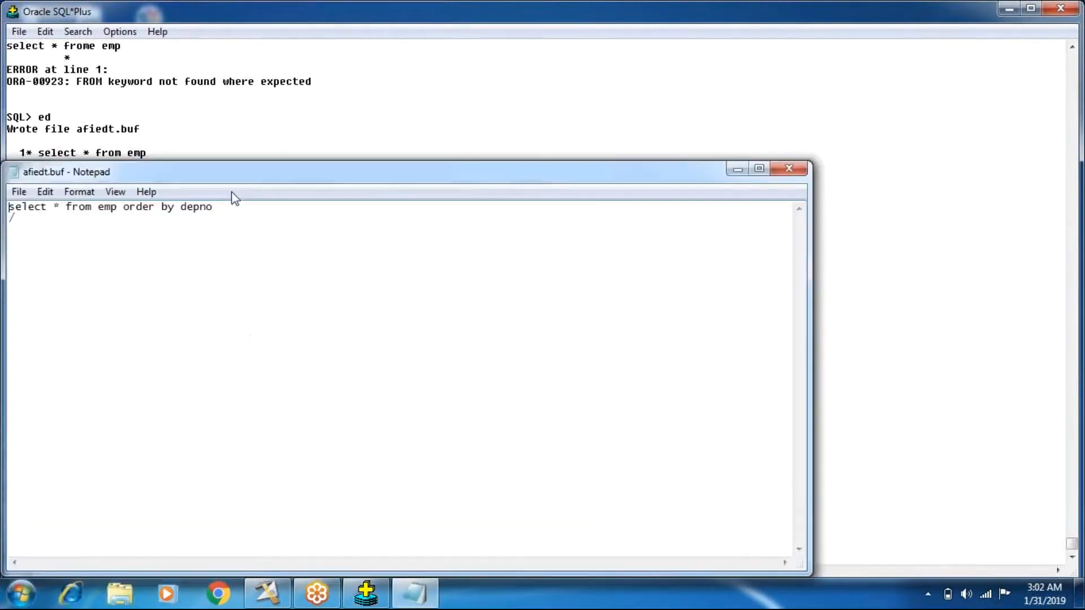
{"action": "type", "text": "t"}
{"action": "key", "text": "alt"}
{"action": "key", "text": "f"}
{"action": "key", "text": "x"}
{"action": "key", "text": "Return"}
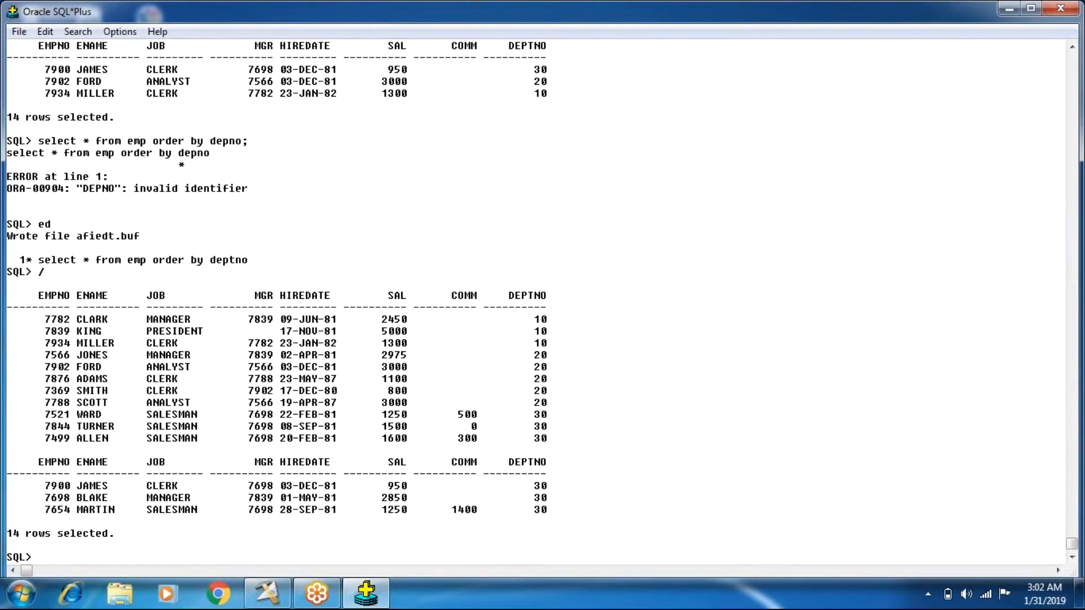
Highlight the order by clause of the query and the DEPTNO values in its results.
{"action": "left_click_drag", "start_coordinate": [154, 265], "coordinate": [199, 262]}
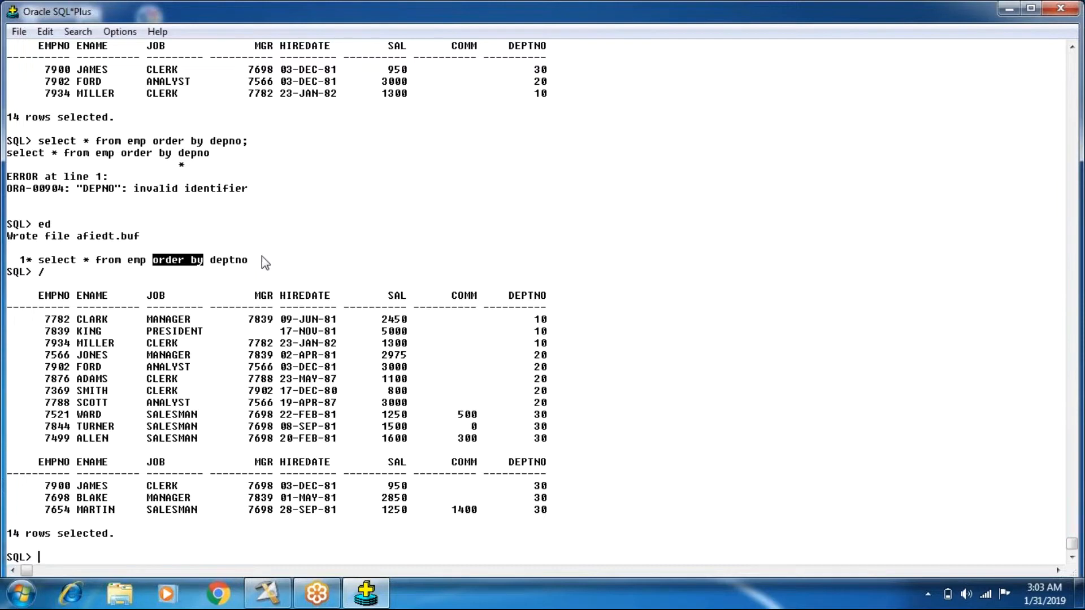
{"action": "left_click", "coordinate": [534, 320]}
{"action": "left_click_drag", "start_coordinate": [534, 322], "coordinate": [548, 511]}
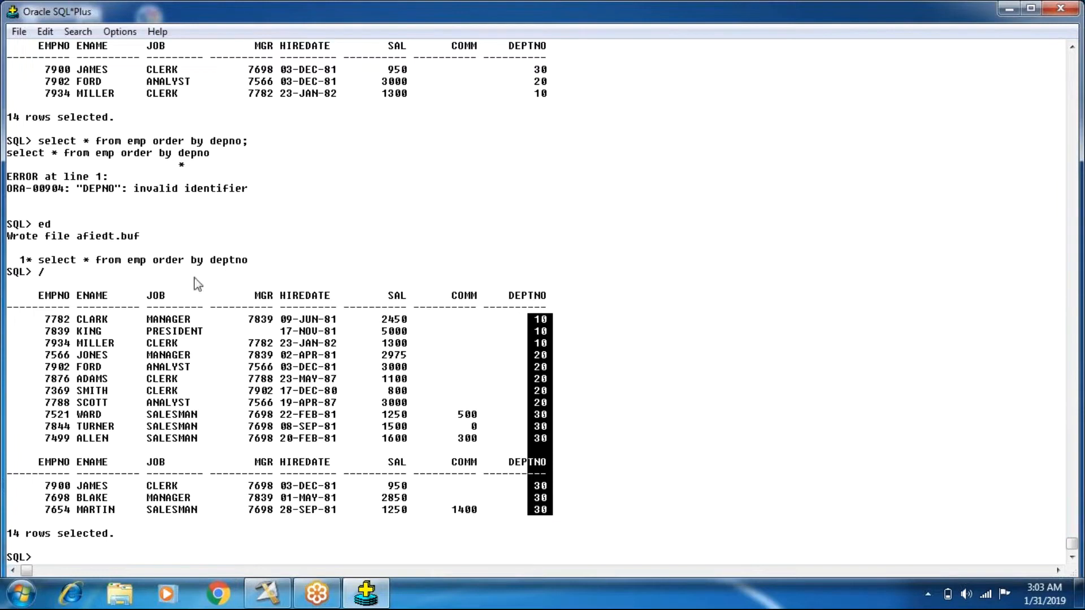
{"action": "left_click", "coordinate": [162, 266]}
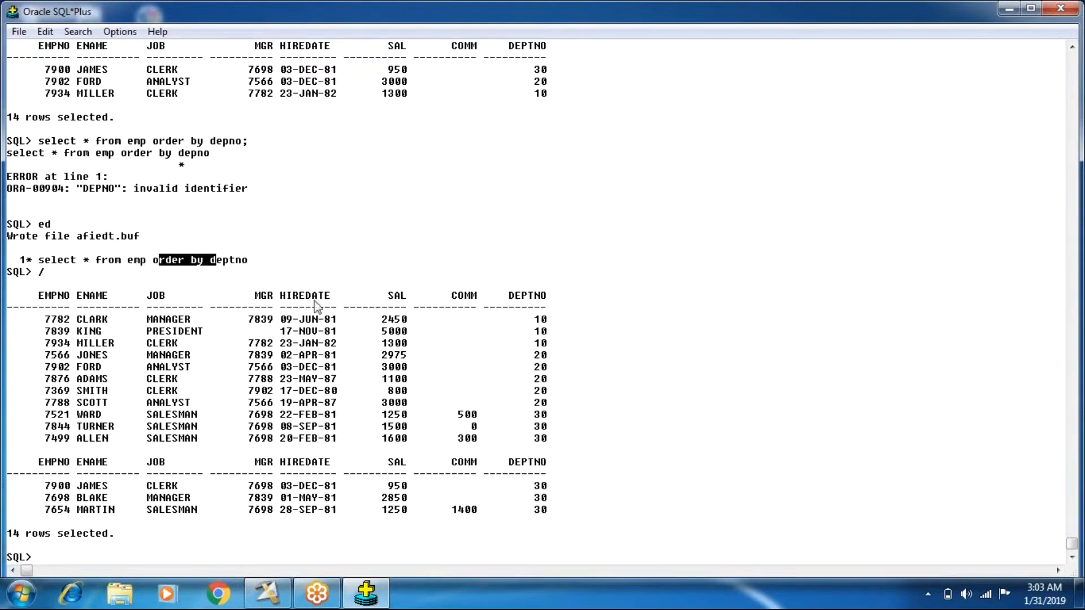
{"action": "left_click_drag", "start_coordinate": [534, 313], "coordinate": [578, 503]}
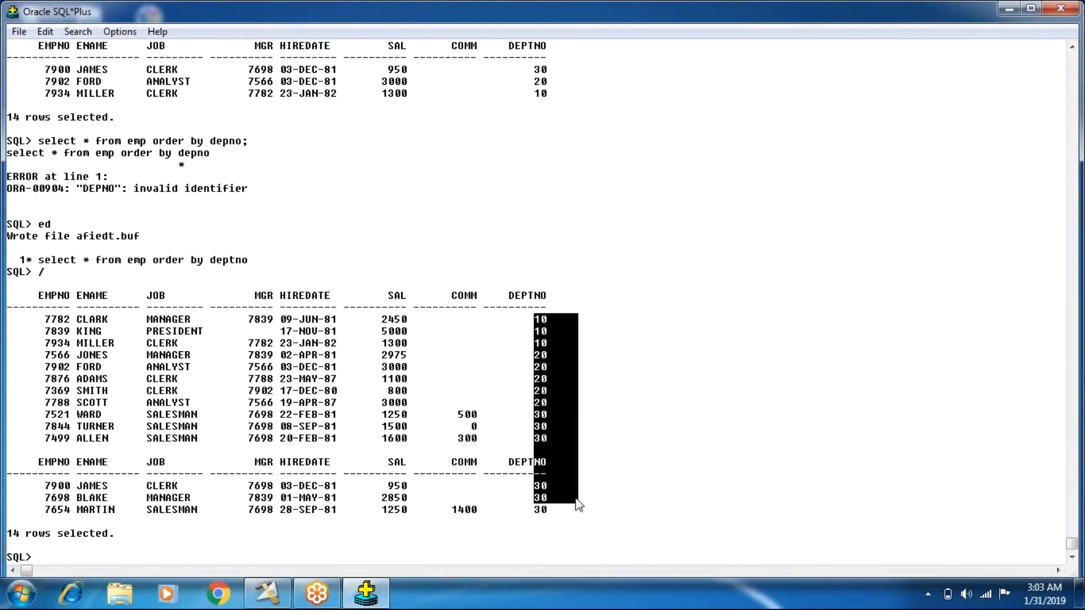
Edit the buffered query to order by deptno desc, run it again, and highlight the DEPTNO values.
{"action": "type", "text": "ed"}
{"action": "key", "text": "Return"}
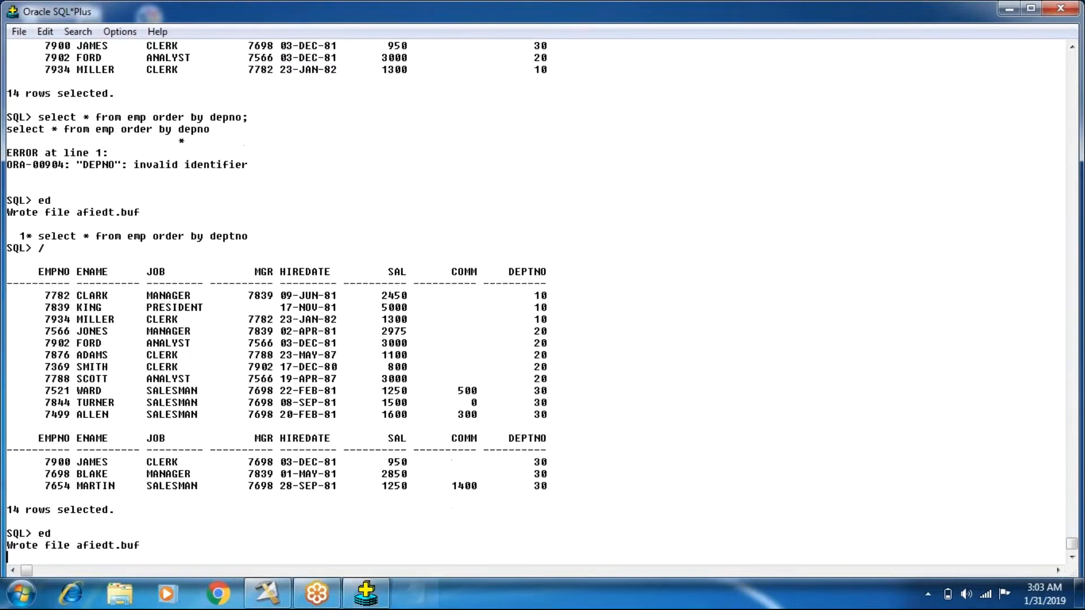
{"action": "left_click", "coordinate": [274, 209]}
{"action": "type", "text": "des"}
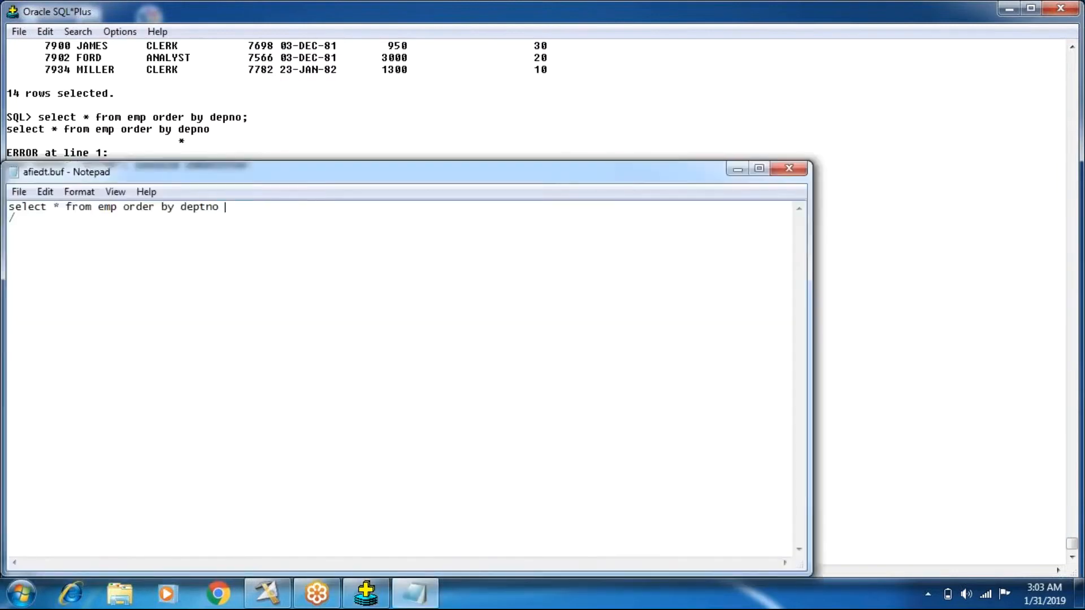
{"action": "type", "text": "c"}
{"action": "key", "text": "alt+f"}
{"action": "key", "text": "x"}
{"action": "key", "text": "Return"}
{"action": "type", "text": "/"}
{"action": "key", "text": "Return"}
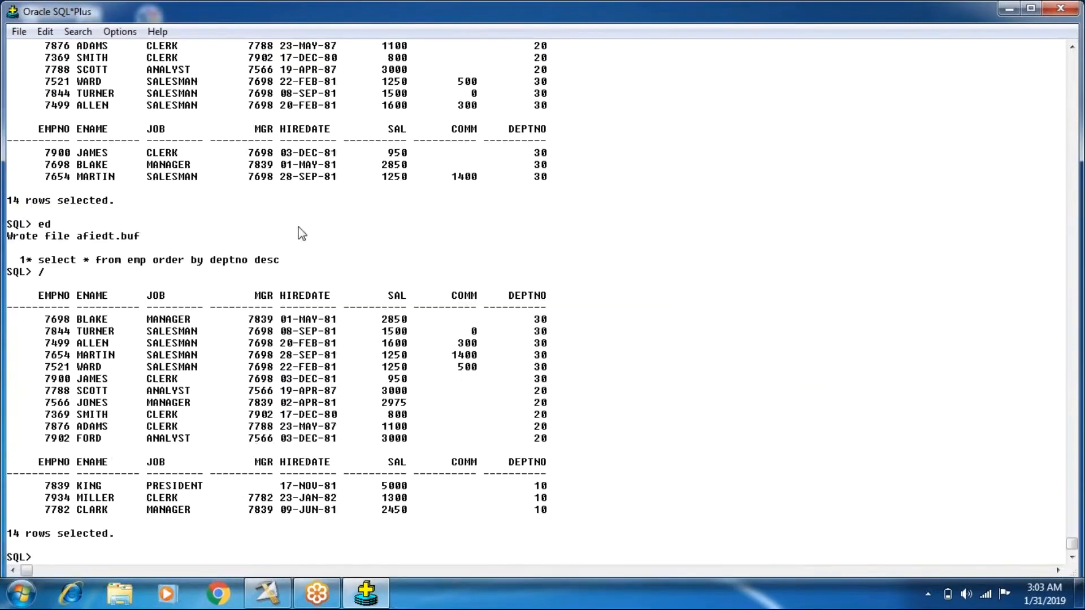
{"action": "left_click_drag", "start_coordinate": [528, 315], "coordinate": [552, 515]}
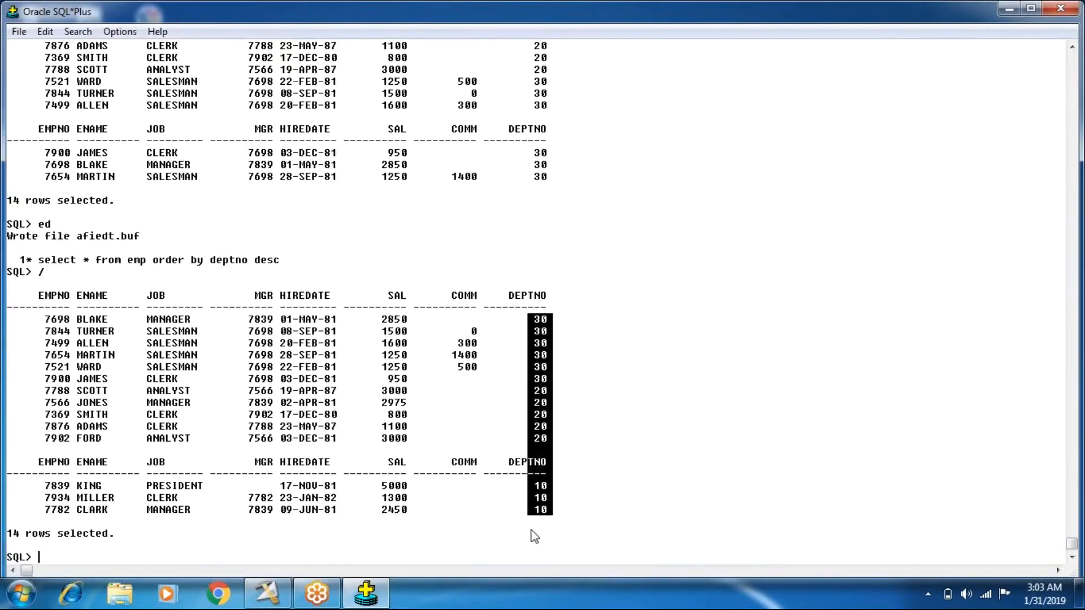
Highlight the order by keywords and the desc keyword in the descending query.
{"action": "left_click", "coordinate": [158, 265]}
{"action": "left_click_drag", "start_coordinate": [155, 263], "coordinate": [209, 263]}
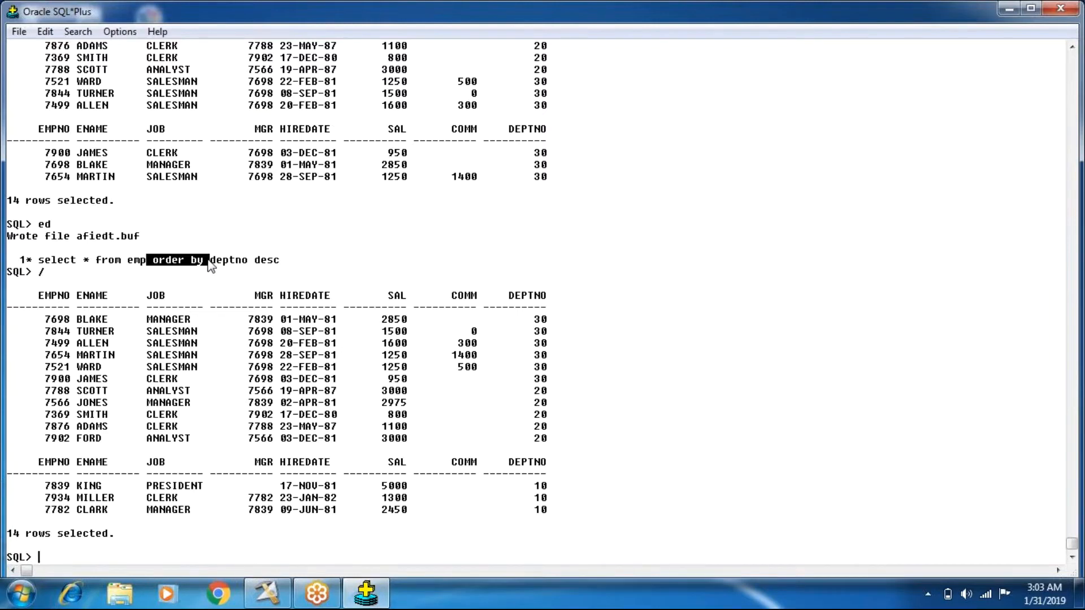
{"action": "left_click_drag", "start_coordinate": [254, 265], "coordinate": [282, 269]}
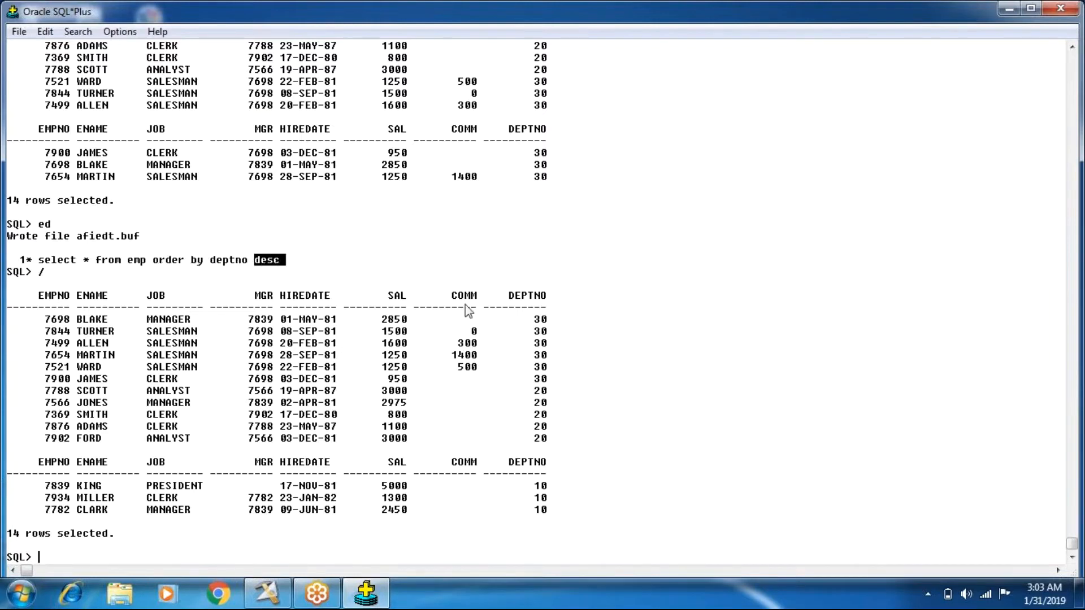
Switch to DataStage Designer and set the Oracle connector's server to oracle, entering the database username and password.
{"action": "left_click", "coordinate": [269, 605]}
{"action": "left_click", "coordinate": [266, 595]}
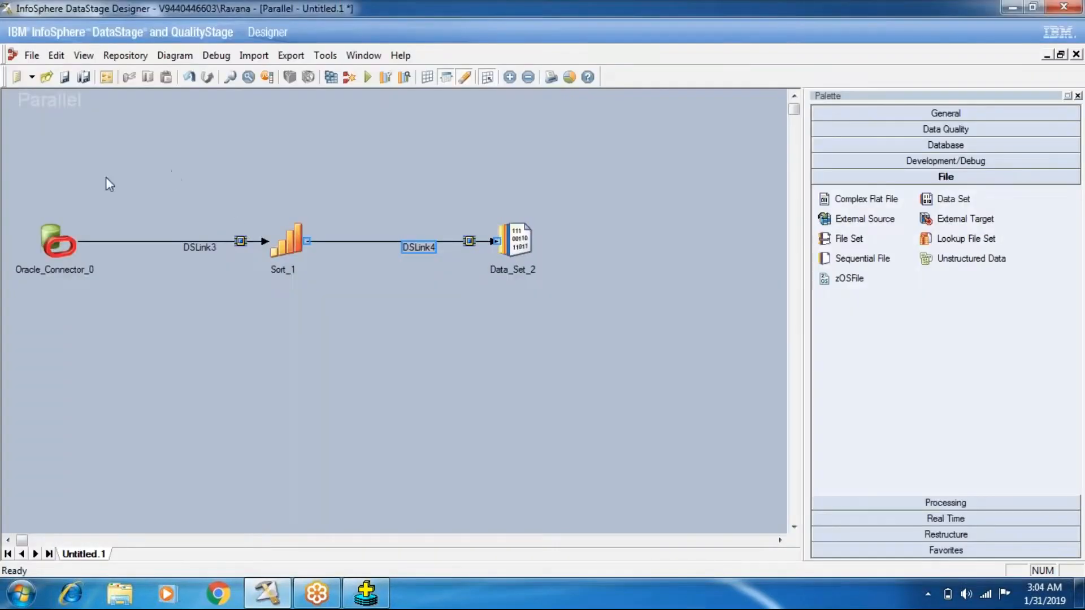
{"action": "double_click", "coordinate": [50, 249]}
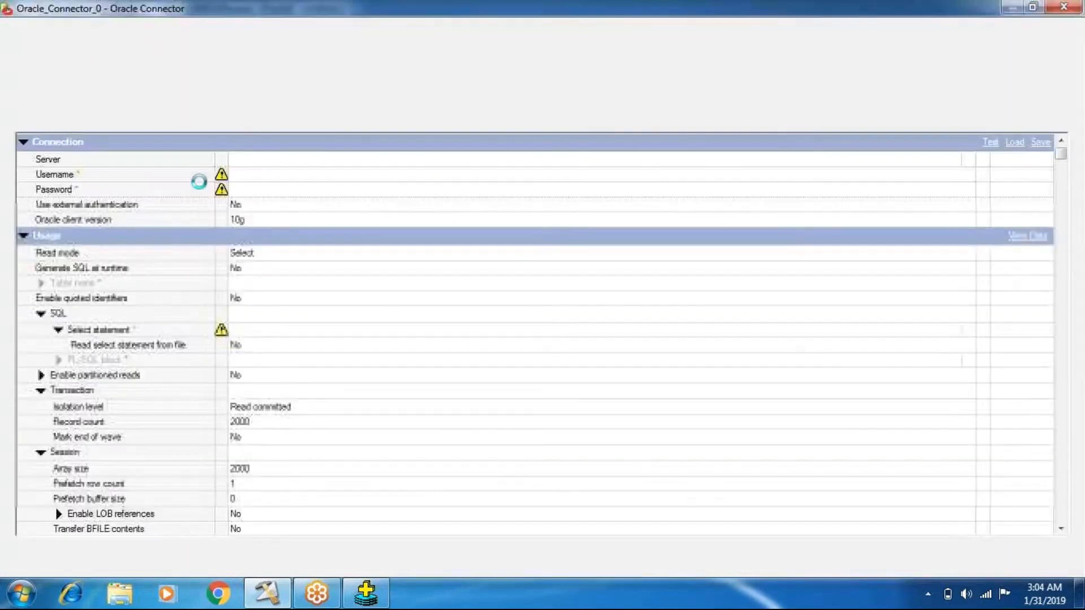
{"action": "type", "text": "oracle"}
{"action": "key", "text": "Tab"}
{"action": "type", "text": "scott"}
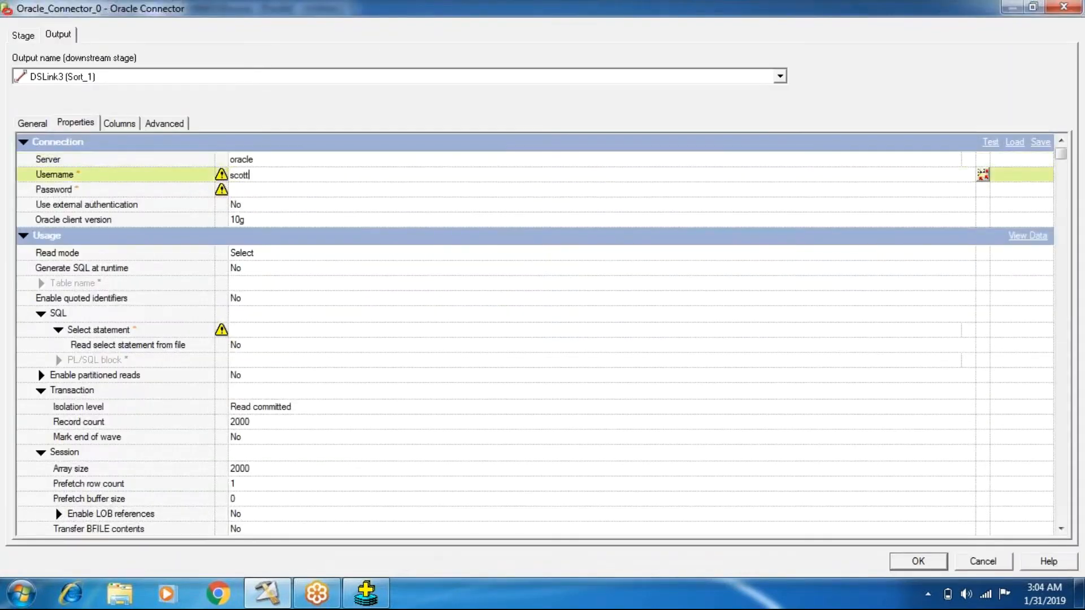
{"action": "key", "text": "Tab"}
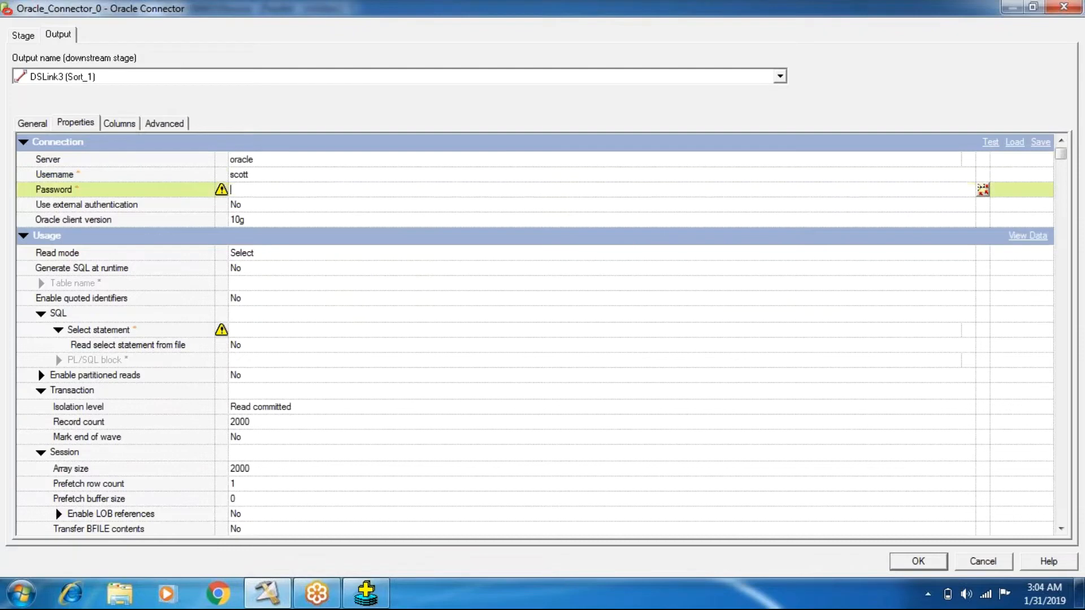
{"action": "type", "text": "tiger"}
Have the Oracle connector generate SQL at runtime and set its table name to emp.
{"action": "left_click", "coordinate": [244, 269]}
{"action": "left_click", "coordinate": [241, 288]}
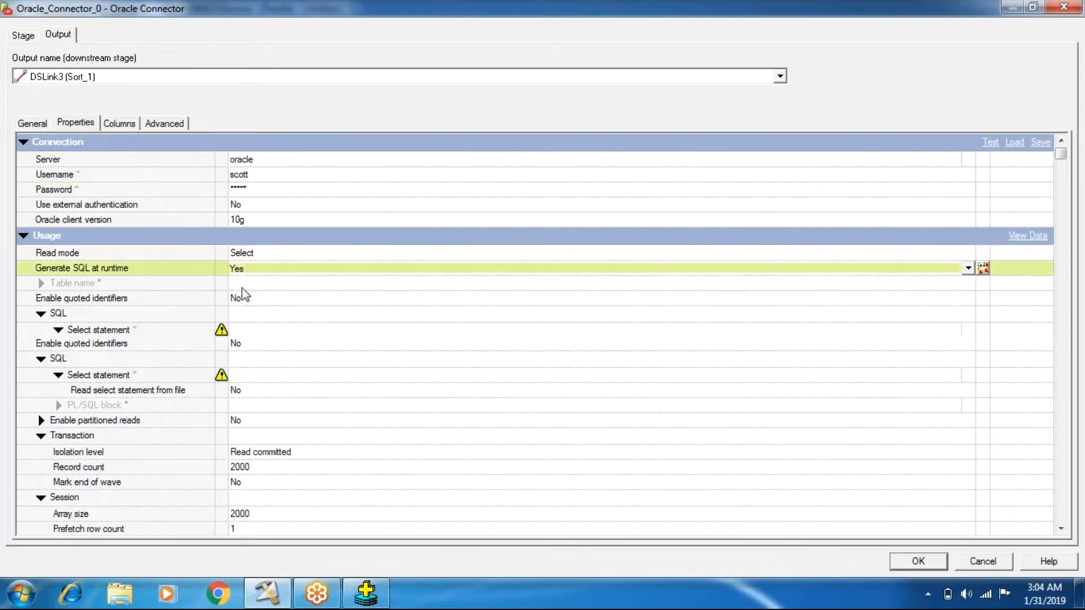
{"action": "left_click", "coordinate": [242, 284]}
{"action": "type", "text": "emp"}
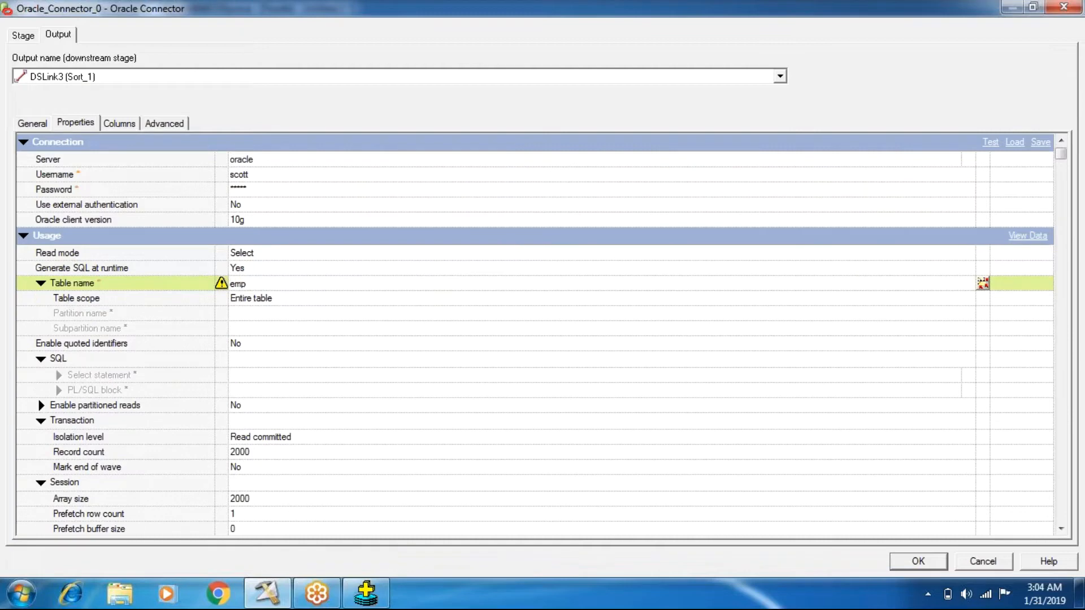
Load all columns of the emp table definition from the Oracle folder into the connector and accept its settings.
{"action": "left_click", "coordinate": [127, 119]}
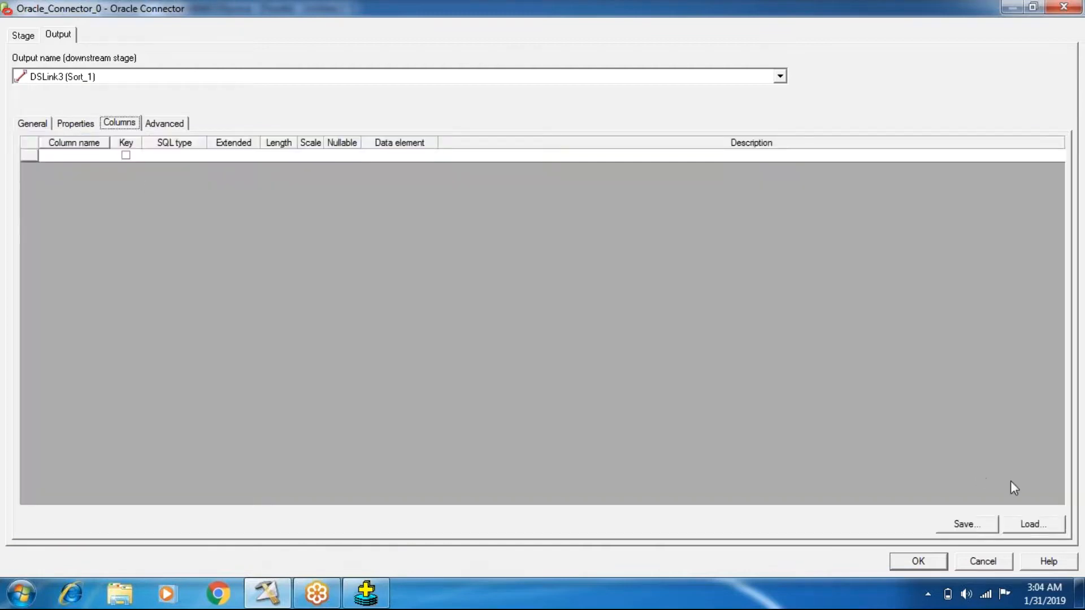
{"action": "left_click", "coordinate": [1032, 525]}
{"action": "left_click", "coordinate": [392, 227]}
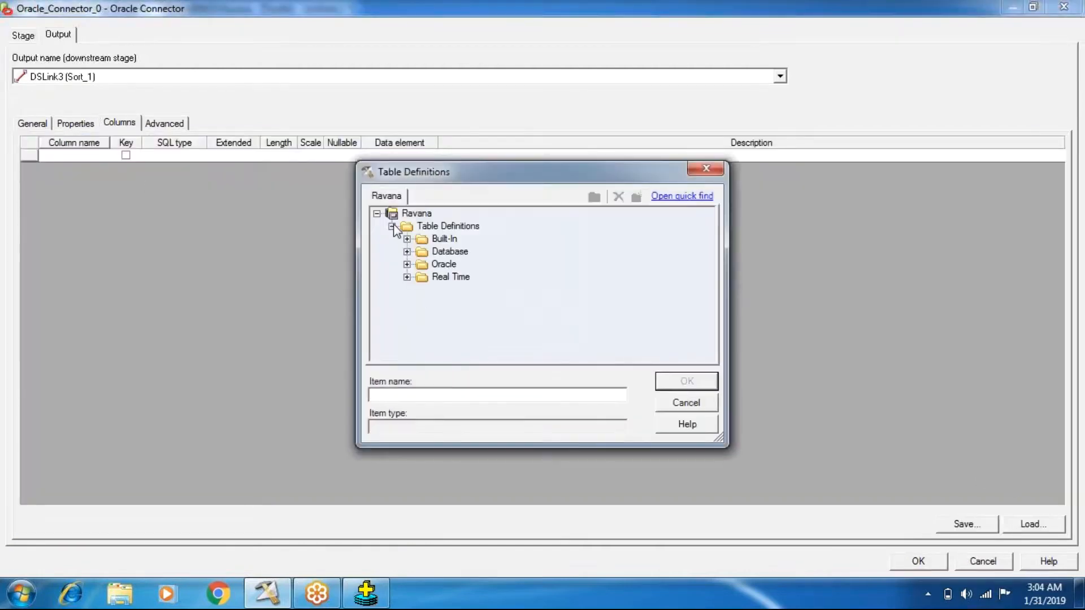
{"action": "left_click", "coordinate": [407, 265]}
{"action": "left_click", "coordinate": [422, 276]}
{"action": "left_click", "coordinate": [469, 290]}
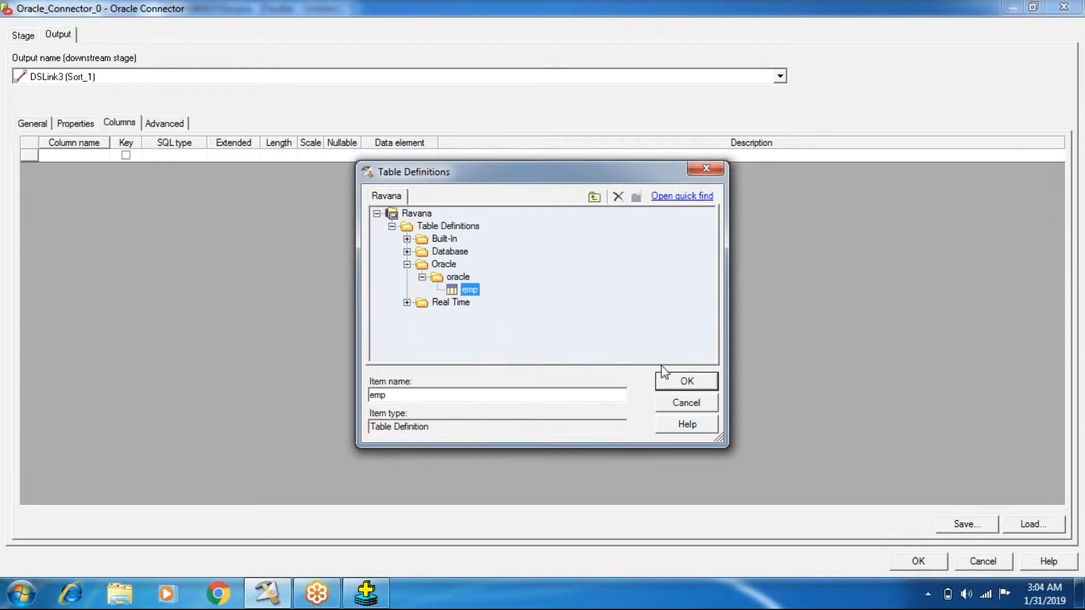
{"action": "left_click", "coordinate": [669, 381]}
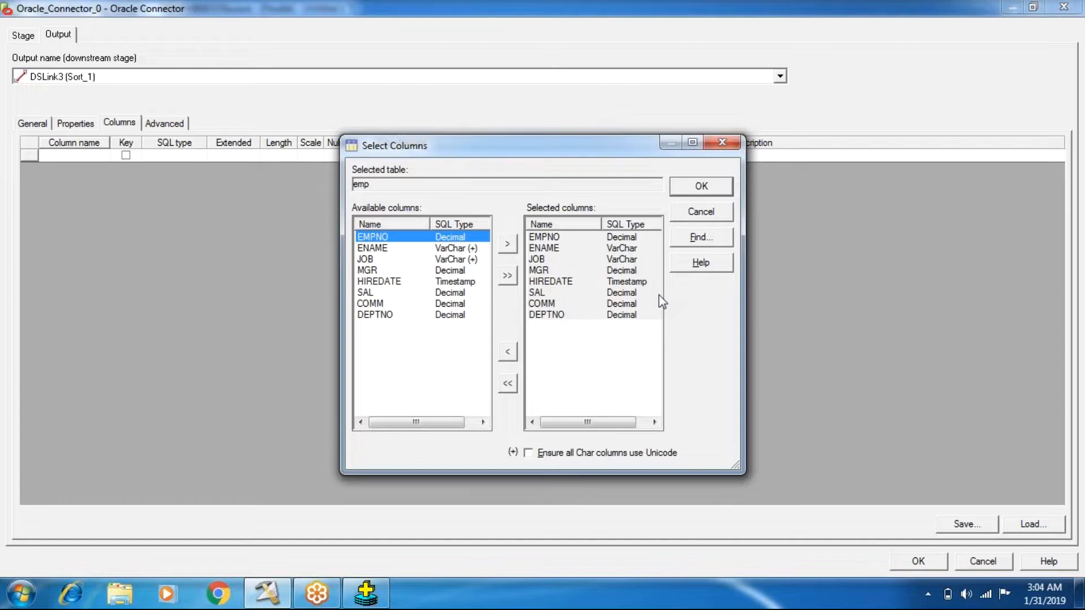
{"action": "left_click", "coordinate": [701, 188]}
{"action": "left_click", "coordinate": [919, 562]}
Configure the Sort_1 stage to sort on key DEPTNO in ascending order.
{"action": "left_click", "coordinate": [279, 255]}
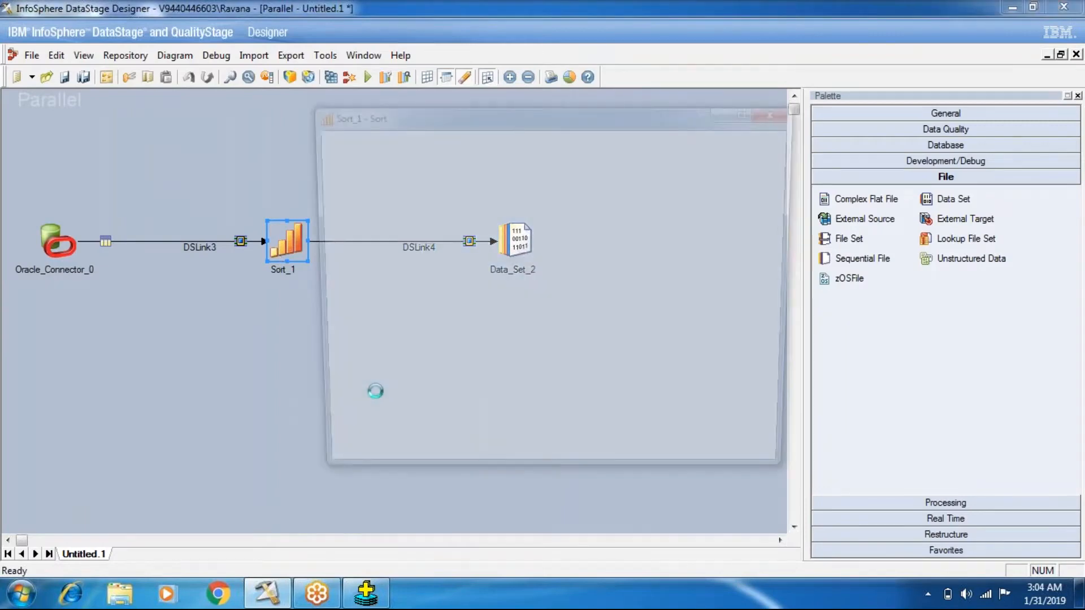
{"action": "left_click", "coordinate": [768, 247]}
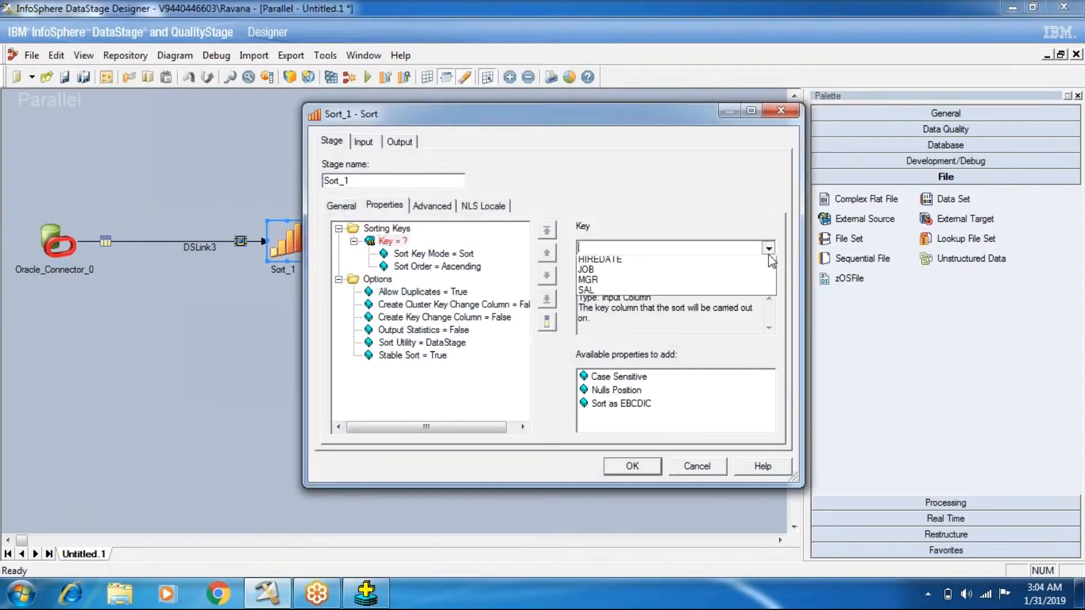
{"action": "left_click", "coordinate": [599, 261]}
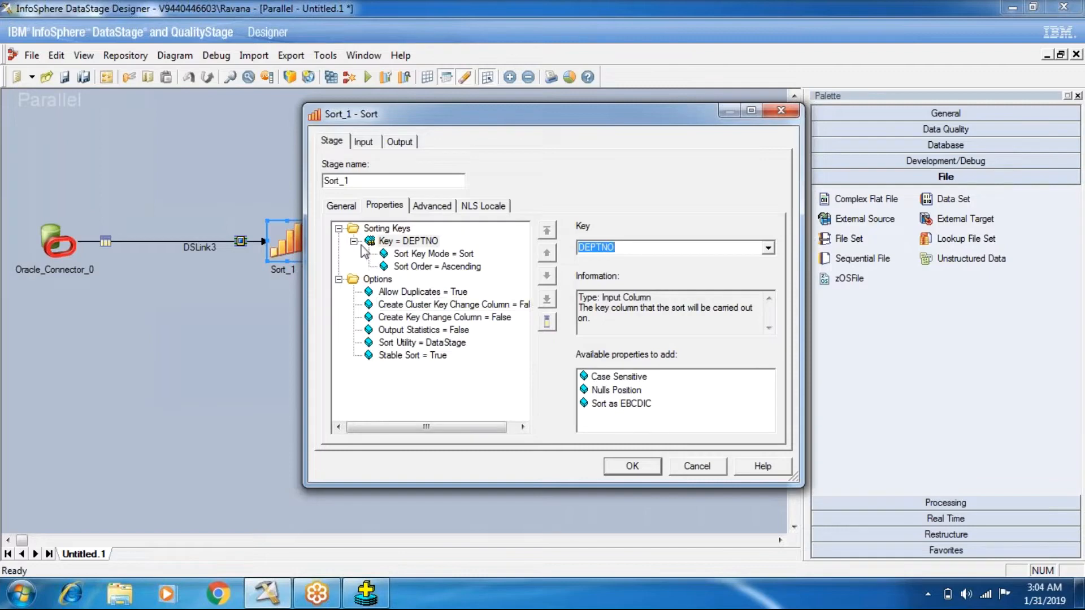
{"action": "left_click", "coordinate": [411, 267]}
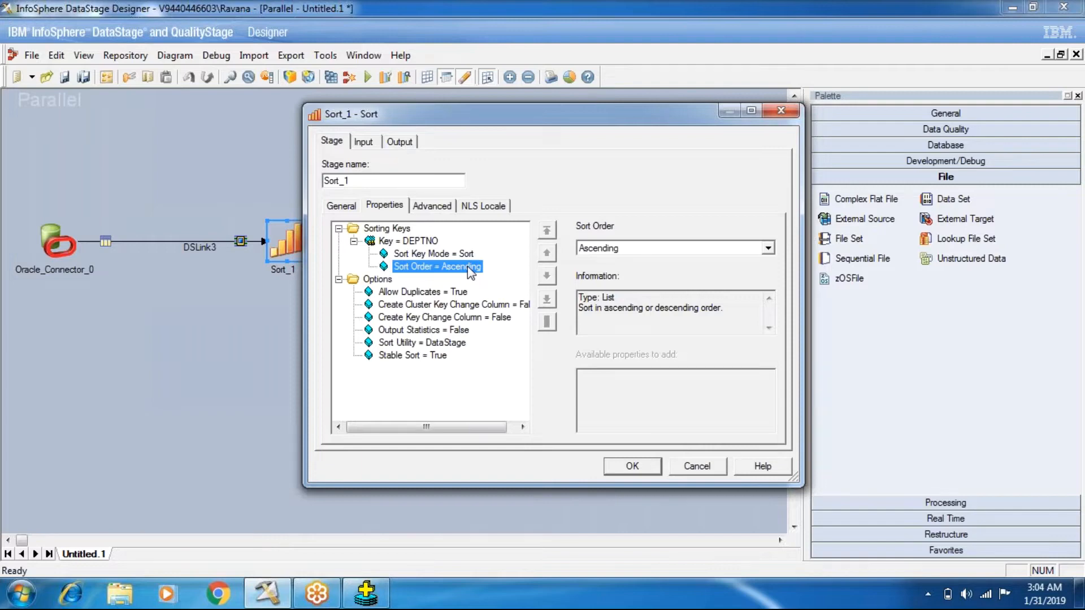
{"action": "left_click", "coordinate": [609, 250]}
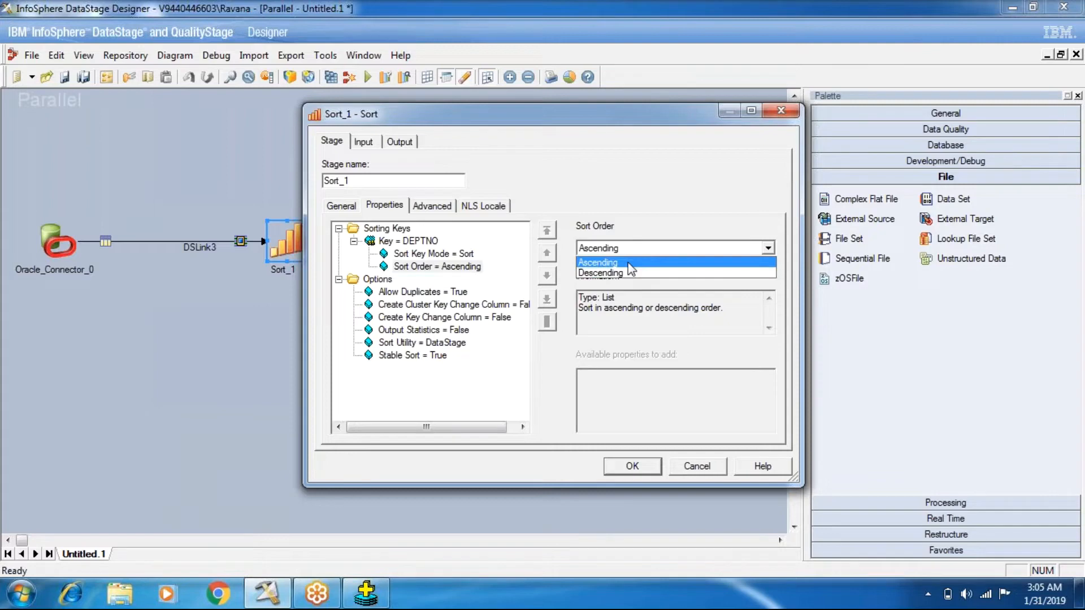
{"action": "left_click", "coordinate": [459, 262]}
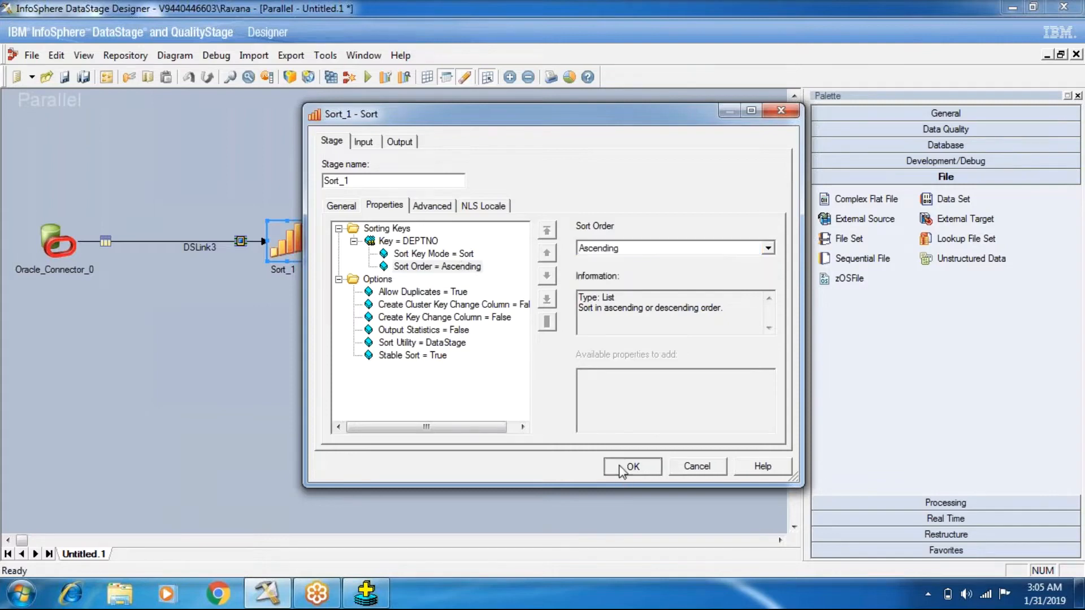
{"action": "left_click", "coordinate": [630, 466]}
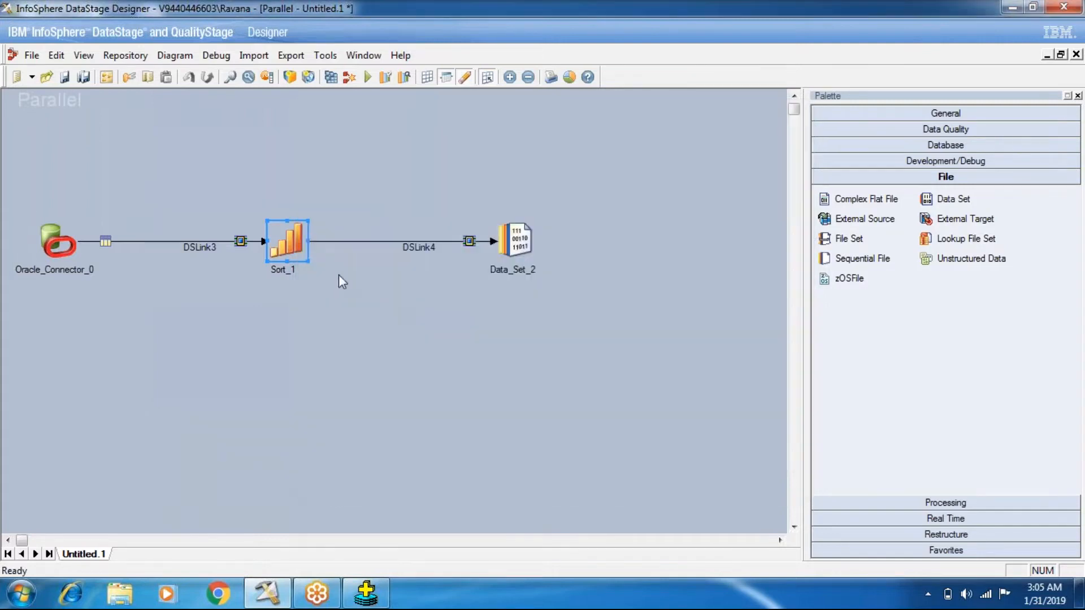
Auto-map the Sort_1 stage's columns to the output link DSLink4.
{"action": "right_click", "coordinate": [291, 242]}
{"action": "mouse_move", "coordinate": [309, 314]}
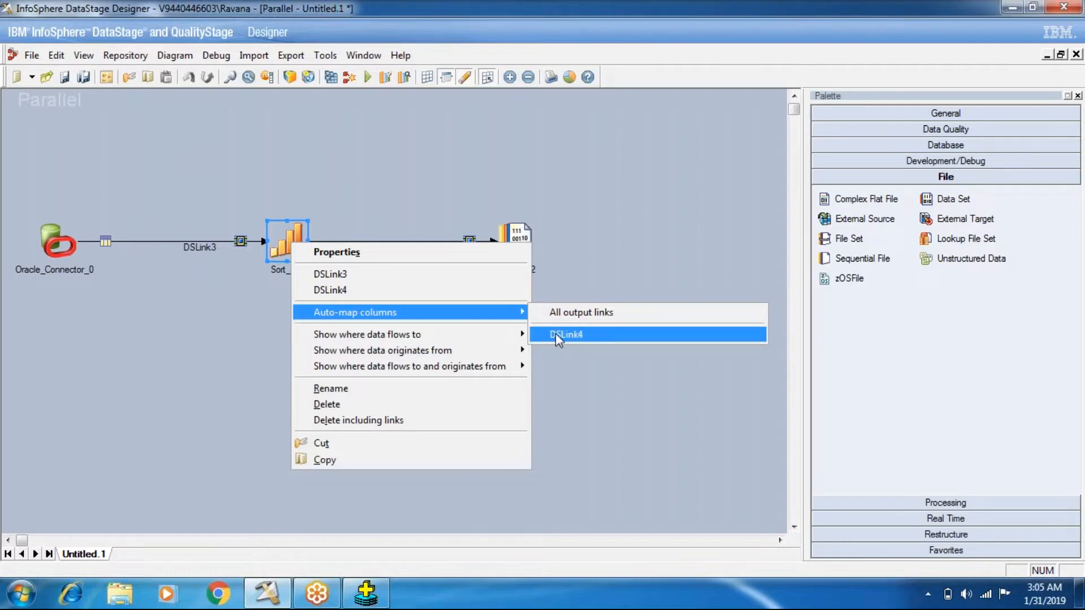
{"action": "left_click", "coordinate": [555, 333]}
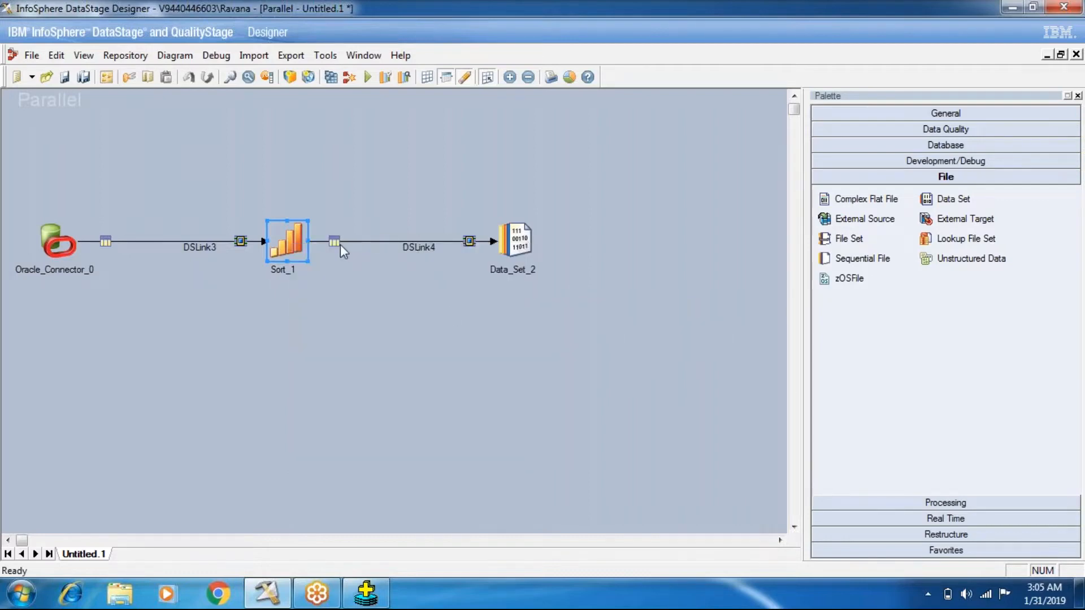
Set the Data_Set_2 target file to SortOperation.ds, check its input columns, and accept the settings.
{"action": "double_click", "coordinate": [516, 240]}
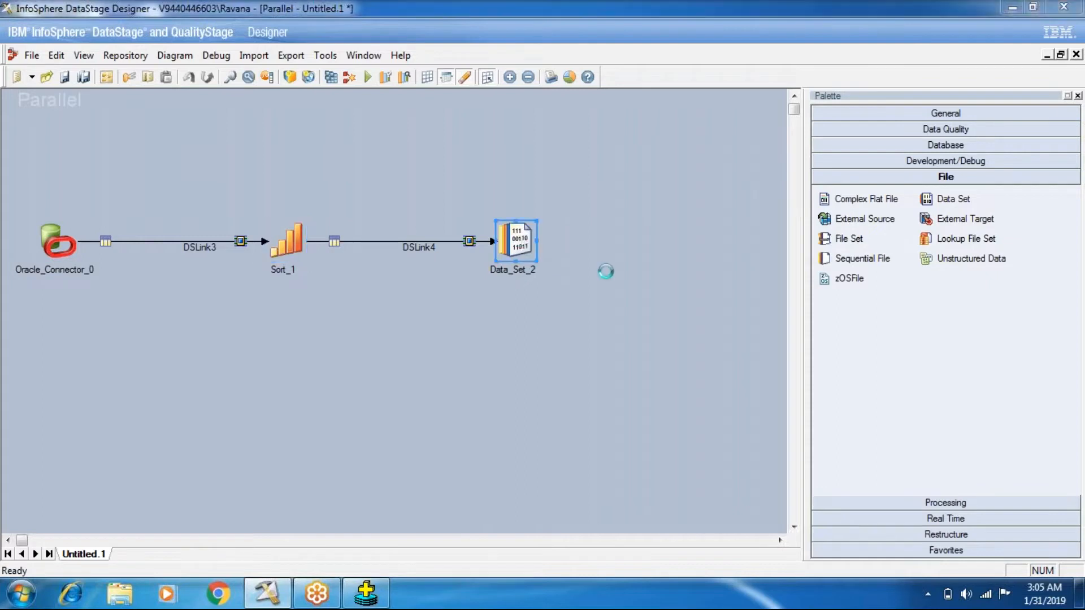
{"action": "left_click", "coordinate": [393, 241]}
{"action": "left_click", "coordinate": [592, 247]}
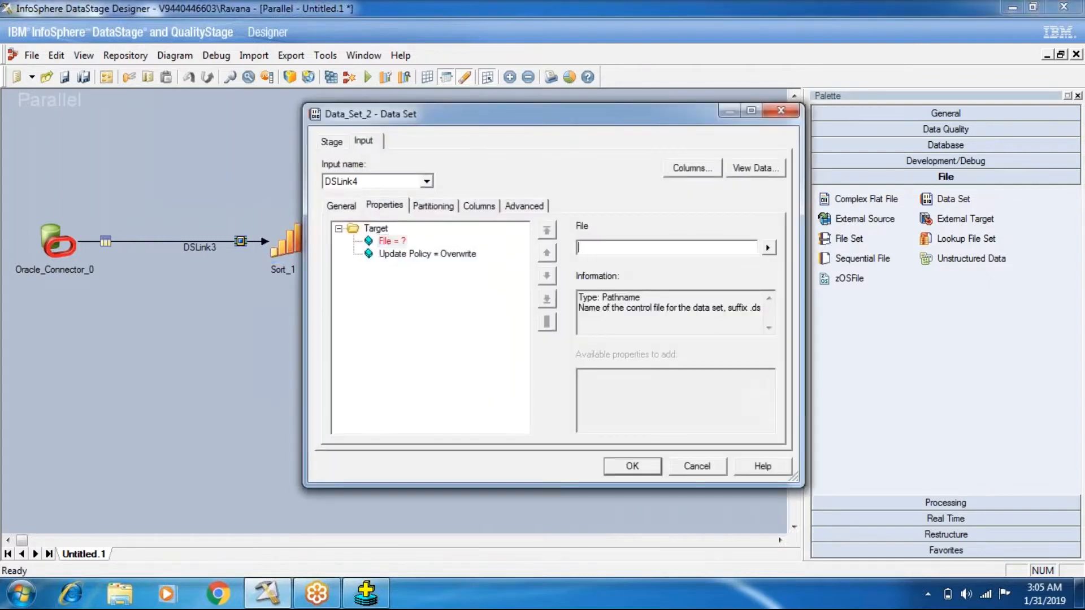
{"action": "type", "text": "SortOperation.ds"}
{"action": "key", "text": "Return"}
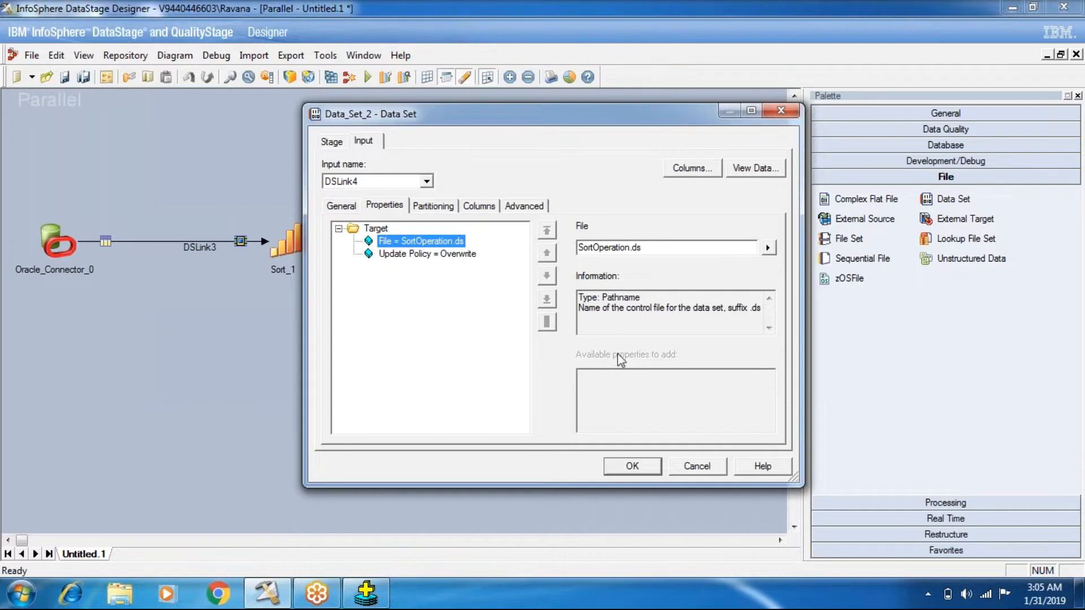
{"action": "left_click", "coordinate": [478, 206]}
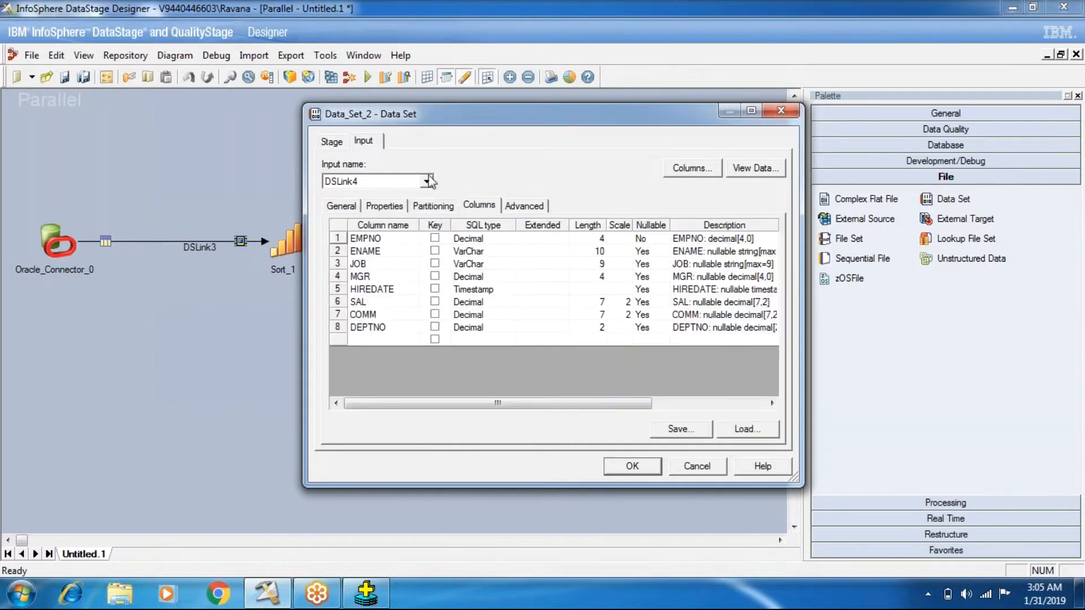
{"action": "left_click", "coordinate": [385, 205]}
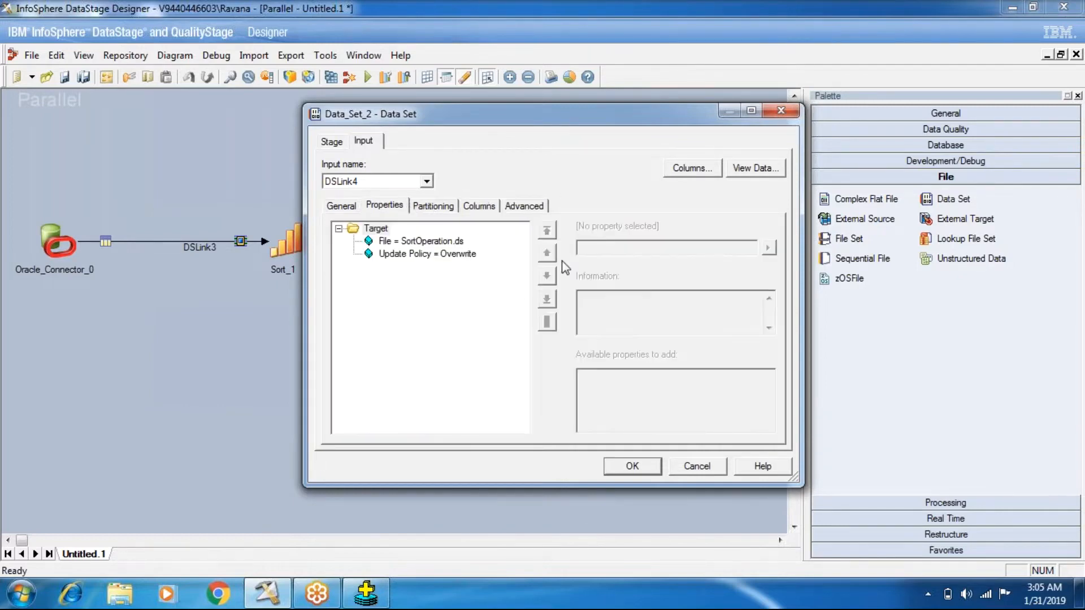
{"action": "left_click", "coordinate": [399, 242]}
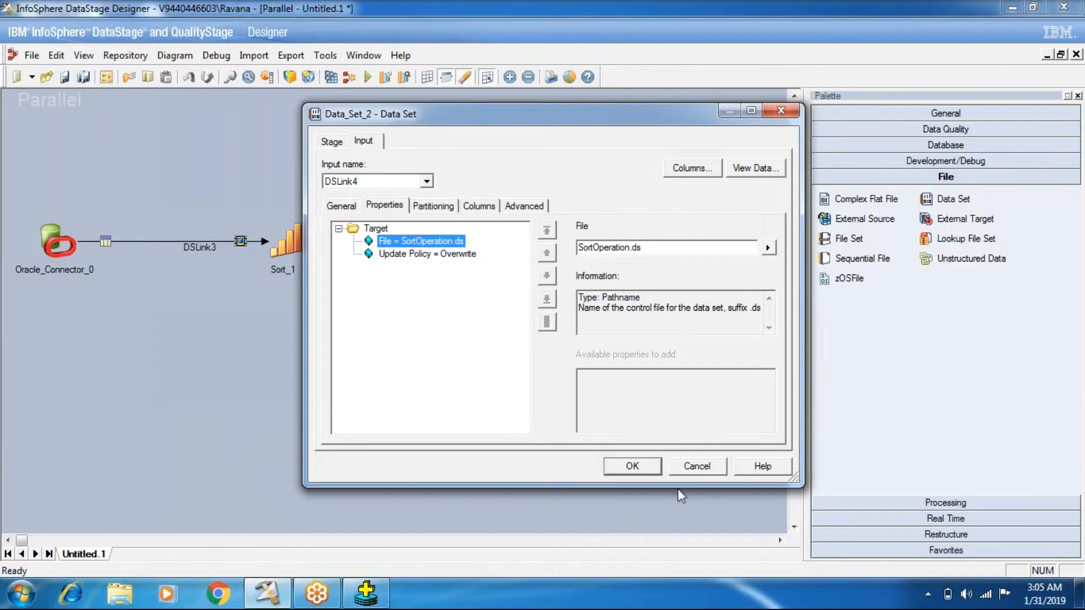
{"action": "left_click", "coordinate": [651, 469]}
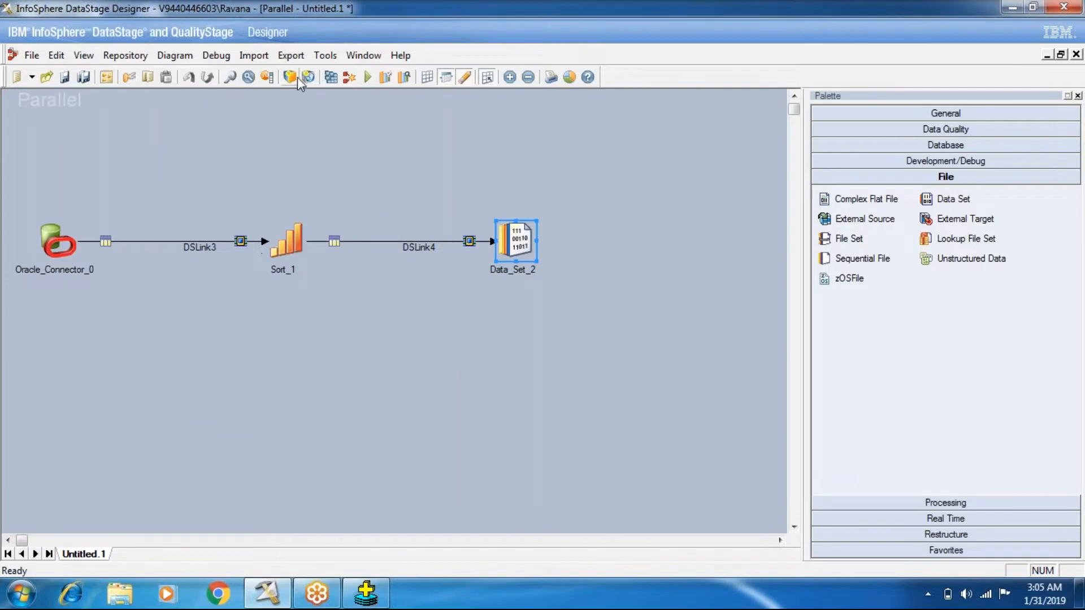
Start compiling the job, agree to save it first, and choose the folder Jobs\Batch101 for it.
{"action": "left_click", "coordinate": [305, 77]}
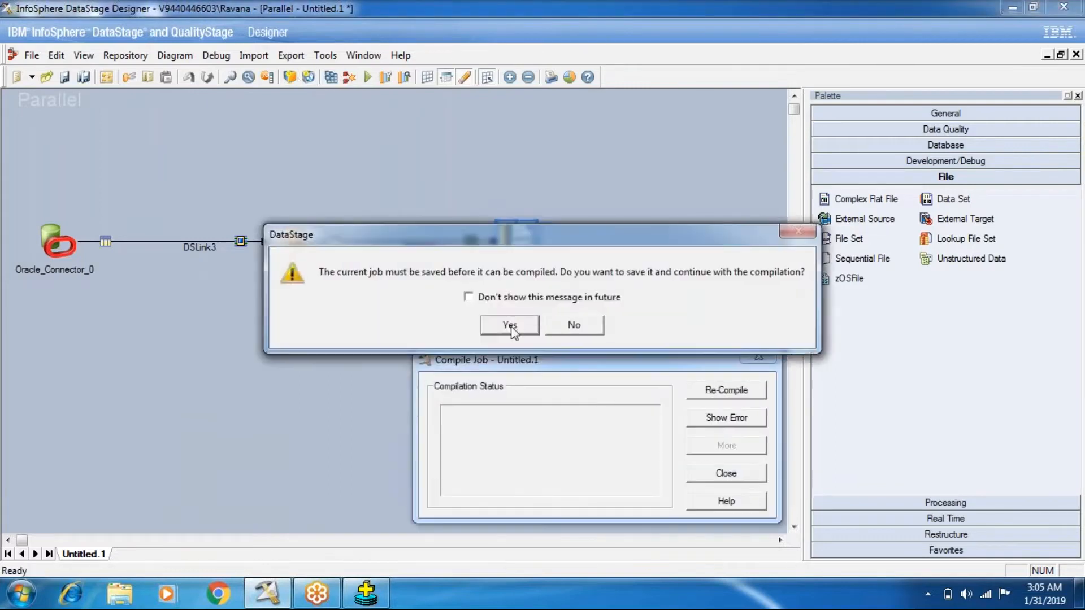
{"action": "left_click", "coordinate": [510, 327]}
{"action": "left_click", "coordinate": [391, 303]}
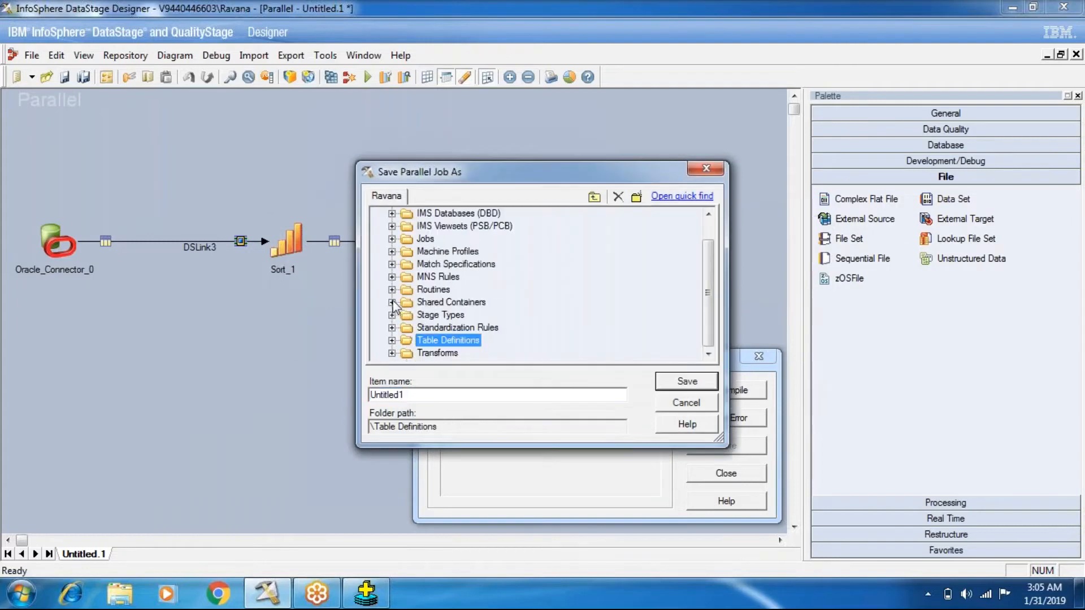
{"action": "scroll", "coordinate": [458, 277], "scroll_direction": "up", "scroll_amount": 1}
{"action": "left_click", "coordinate": [430, 267]}
{"action": "left_click", "coordinate": [391, 264]}
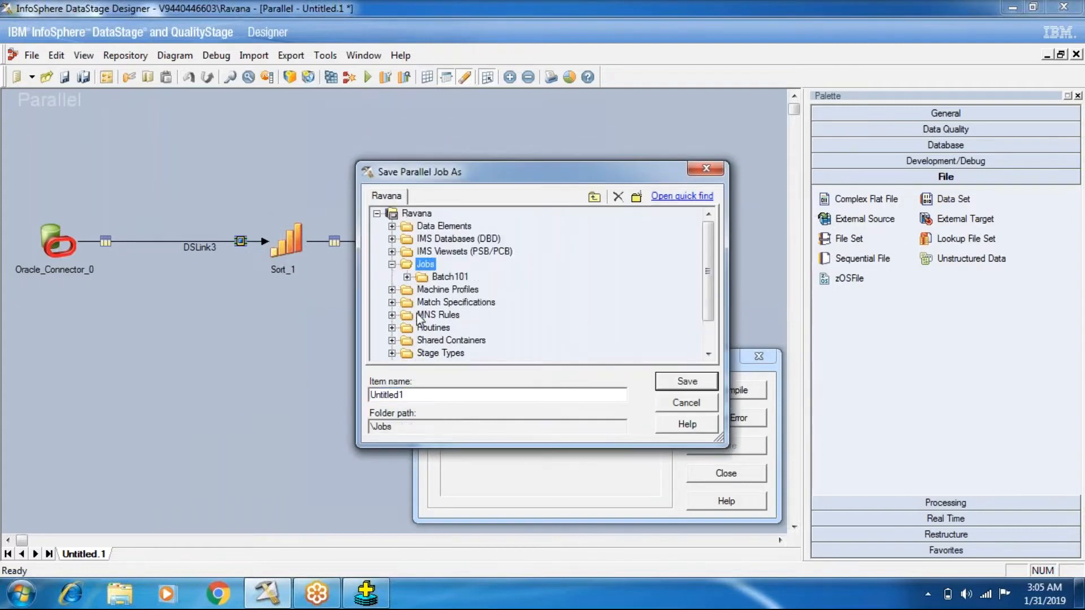
{"action": "left_click", "coordinate": [407, 277]}
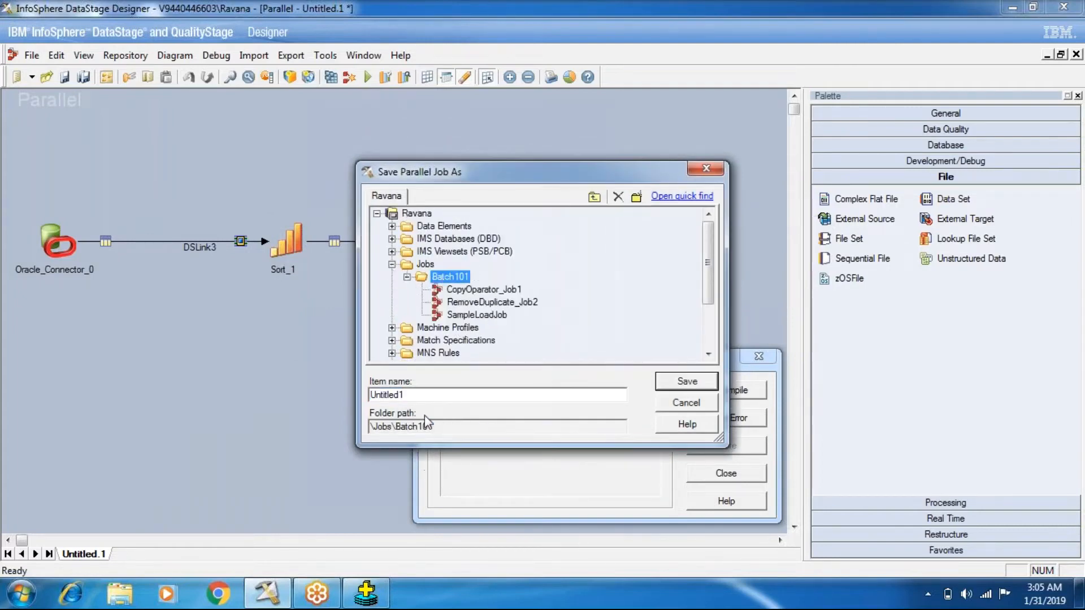
Save the job as SortStage_Job3 to complete the compilation, and run it with no limit on warnings.
{"action": "left_click_drag", "start_coordinate": [415, 395], "coordinate": [323, 396]}
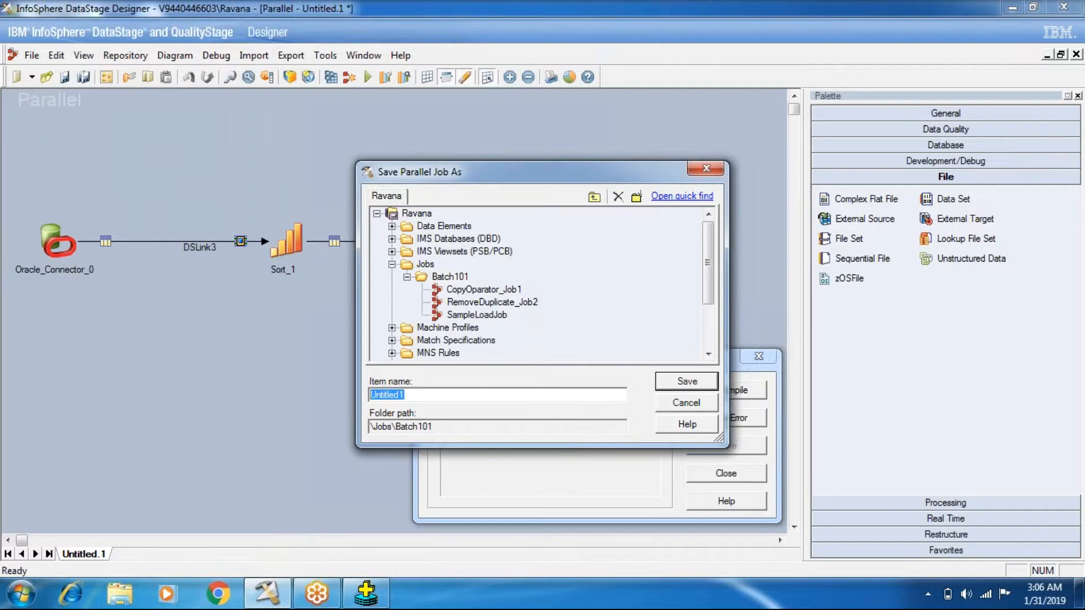
{"action": "type", "text": "SortStage"}
{"action": "key", "text": "BackSpace"}
{"action": "key", "text": "BackSpace"}
{"action": "key", "text": "BackSpace"}
{"action": "type", "text": "ge"}
{"action": "type", "text": "b3"}
{"action": "left_click", "coordinate": [688, 387]}
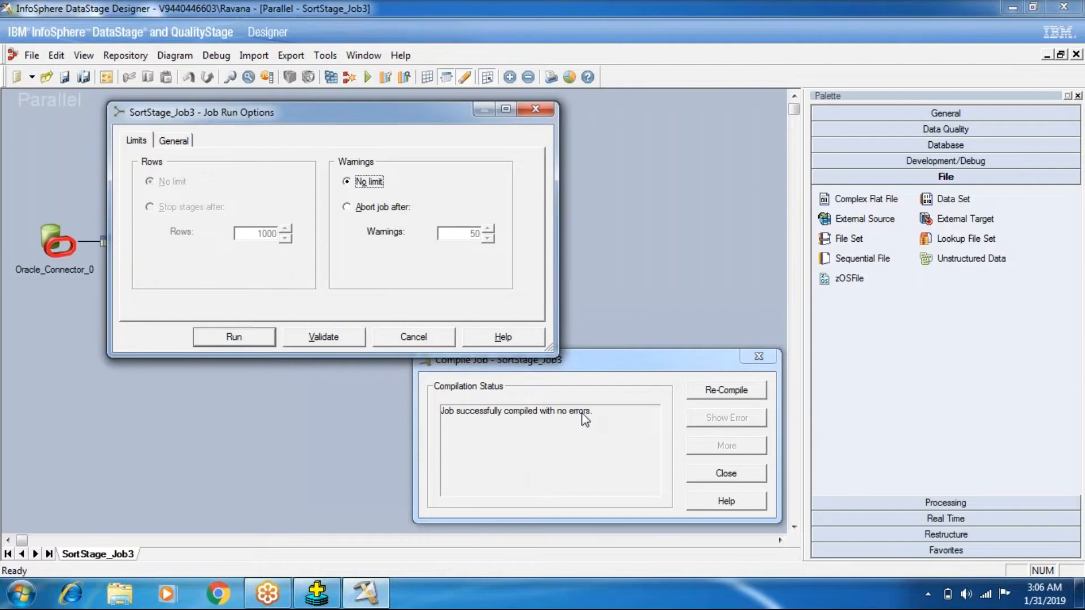
{"action": "left_click", "coordinate": [223, 343]}
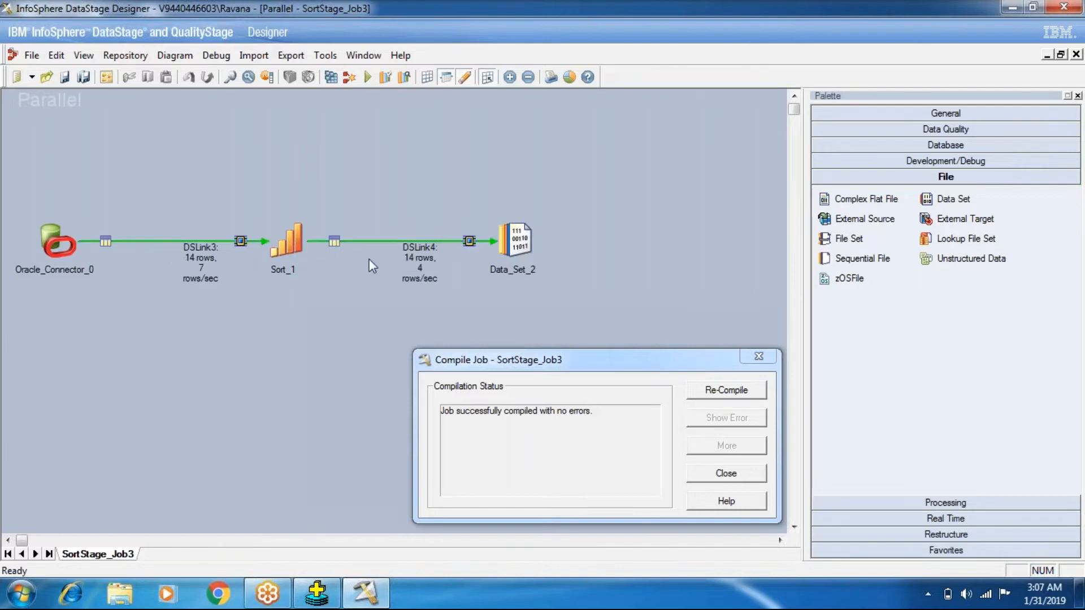
View the DSLink4 data in Data_Set_2 and check the order of the DEPTNO values.
{"action": "left_click", "coordinate": [700, 473]}
{"action": "right_click", "coordinate": [512, 236]}
{"action": "left_click", "coordinate": [547, 289]}
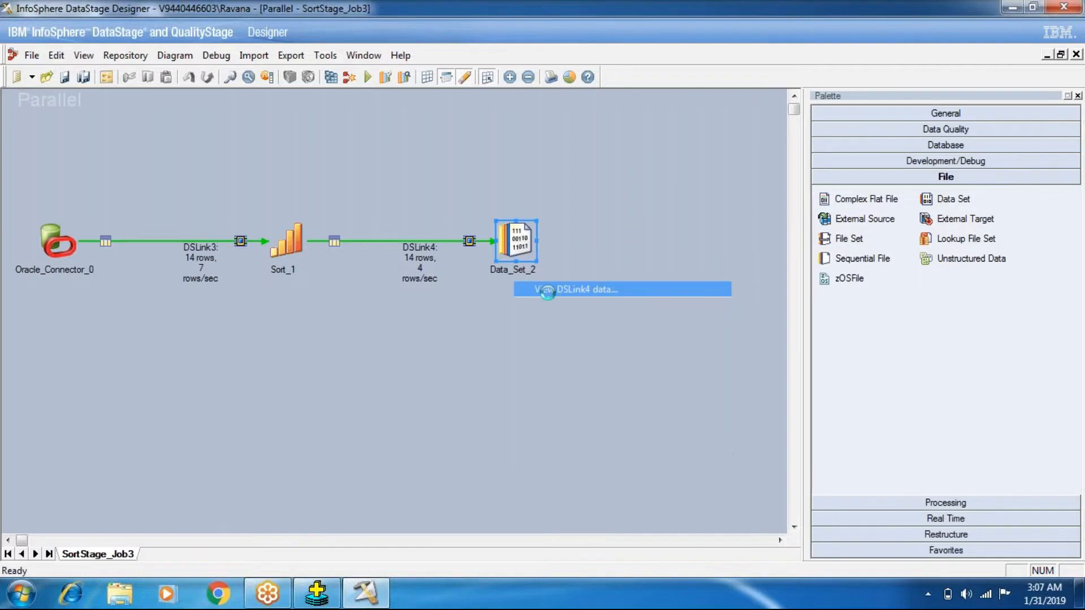
{"action": "key", "text": "Return"}
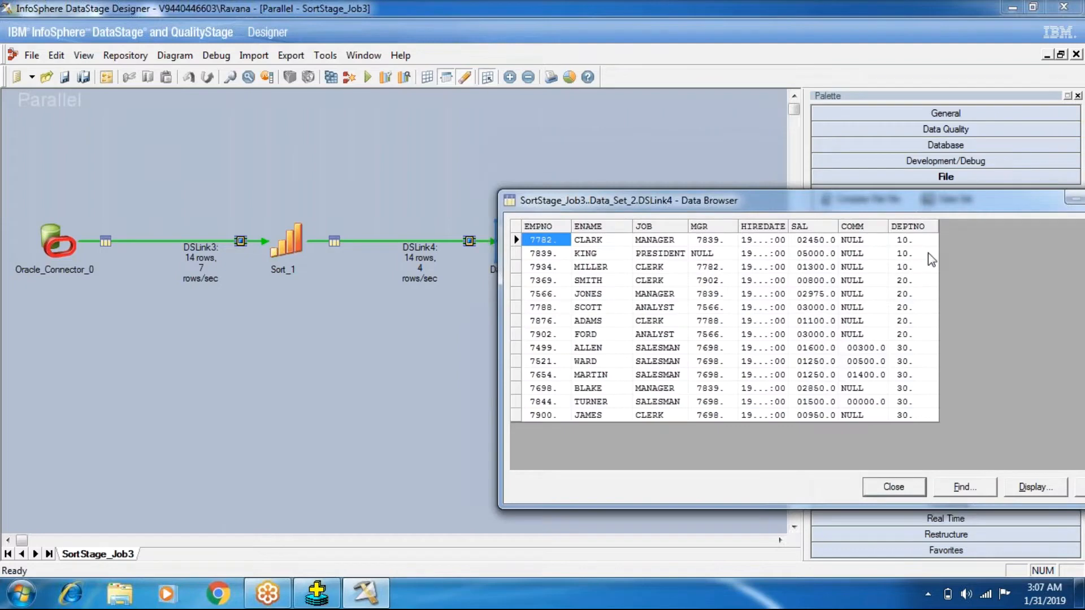
{"action": "left_click", "coordinate": [917, 242]}
{"action": "left_click_drag", "start_coordinate": [917, 243], "coordinate": [907, 402]}
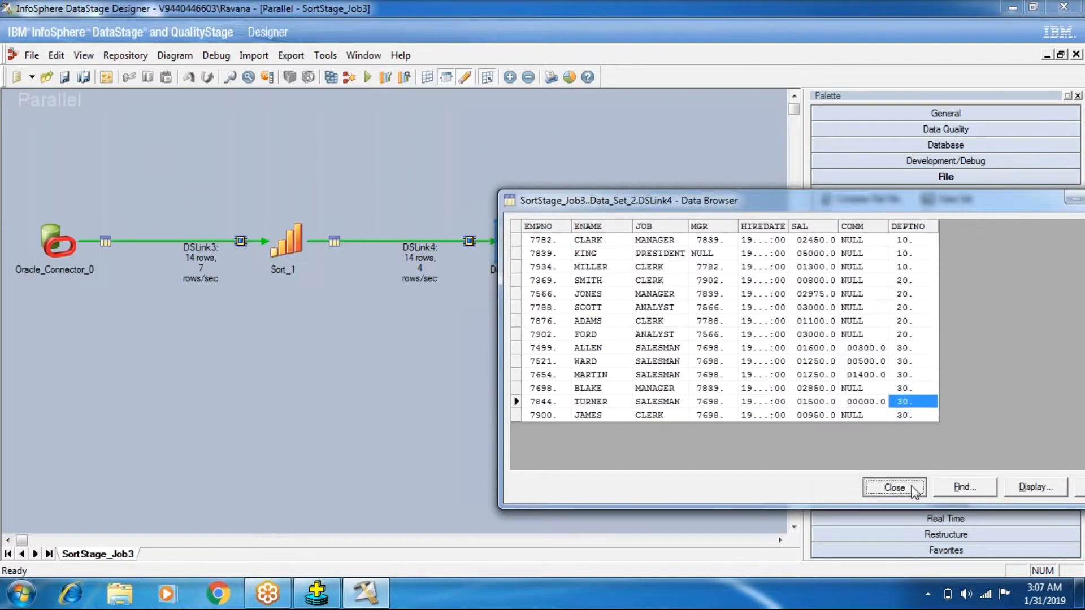
{"action": "left_click", "coordinate": [874, 488]}
Set the Sort Order of the DEPTNO key in Sort_1 to Descending and accept the stage settings.
{"action": "left_click", "coordinate": [309, 242]}
{"action": "double_click", "coordinate": [295, 244]}
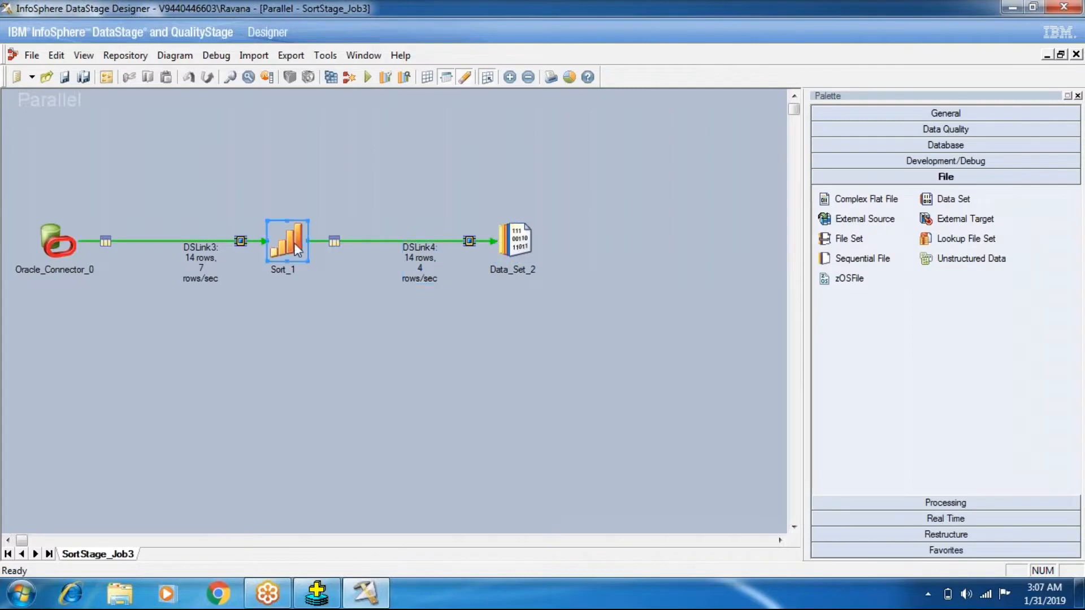
{"action": "left_click", "coordinate": [439, 253]}
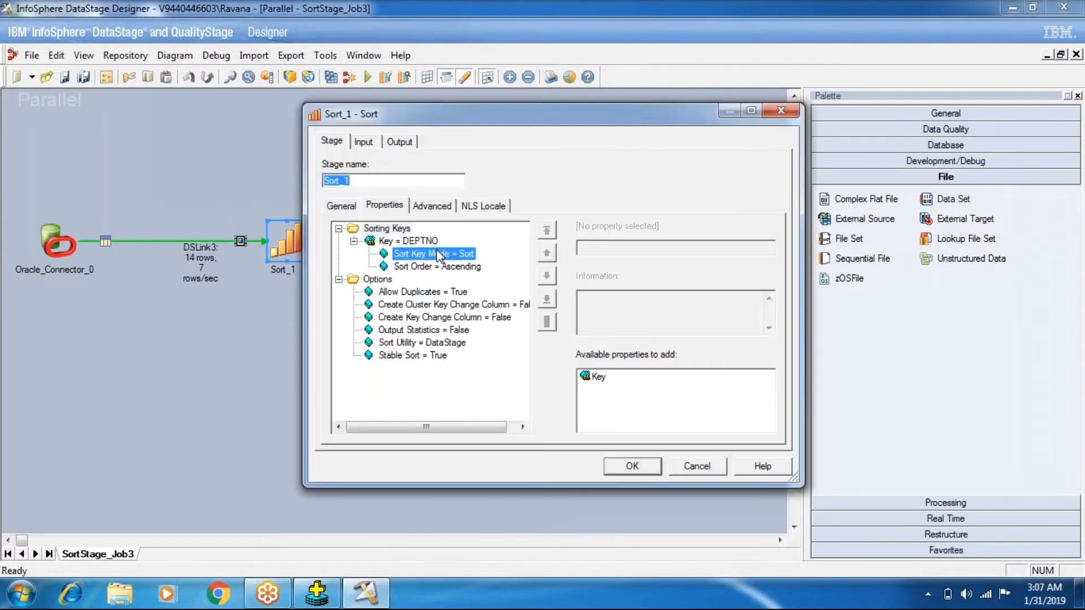
{"action": "left_click", "coordinate": [447, 266]}
{"action": "left_click", "coordinate": [767, 248]}
{"action": "left_click", "coordinate": [754, 275]}
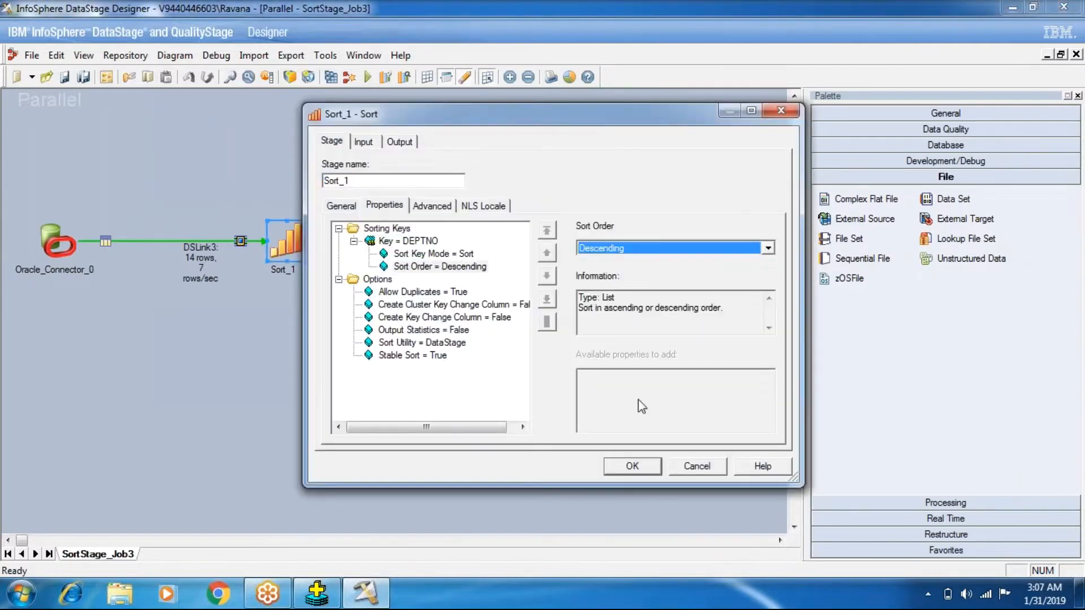
{"action": "left_click", "coordinate": [633, 467]}
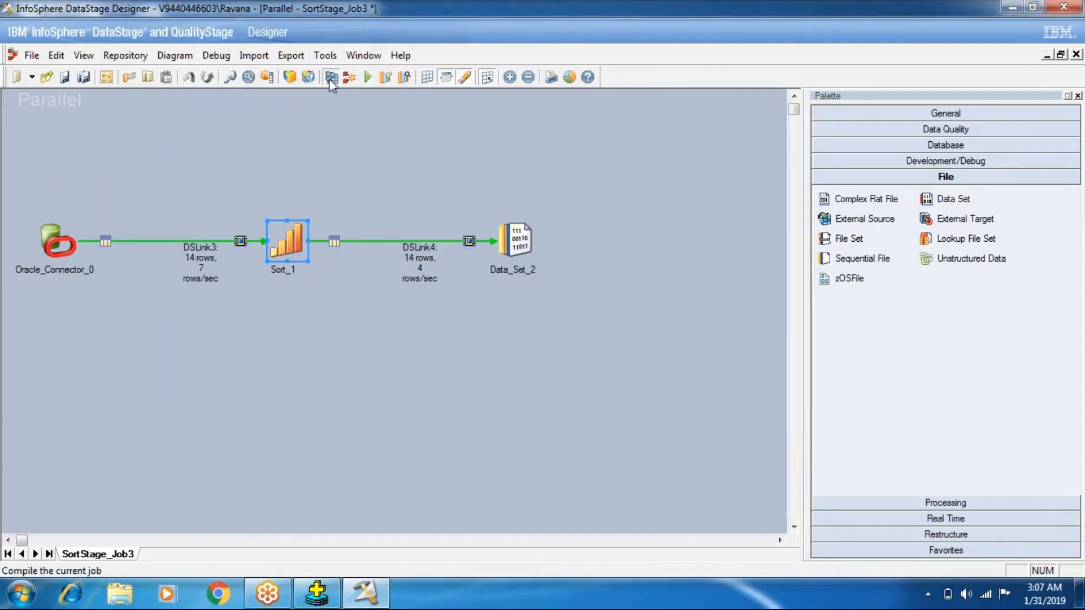
Save and compile SortStage_Job3 with the descending DEPTNO sort, and run the job.
{"action": "left_click", "coordinate": [330, 78]}
{"action": "key", "text": "Return"}
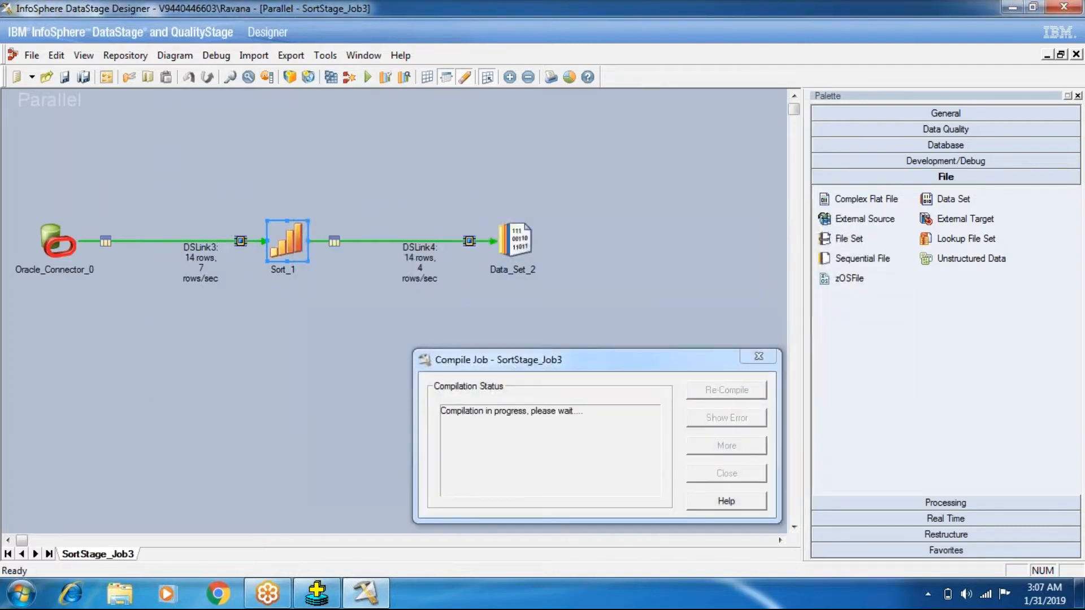
{"action": "left_click", "coordinate": [702, 480]}
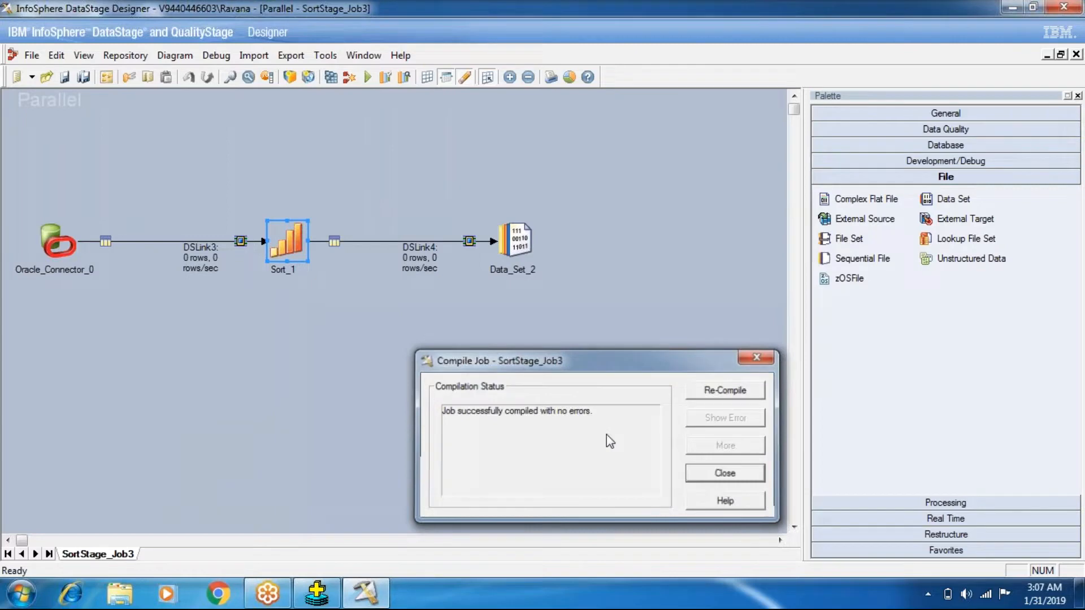
{"action": "left_click", "coordinate": [367, 77]}
{"action": "left_click", "coordinate": [248, 341]}
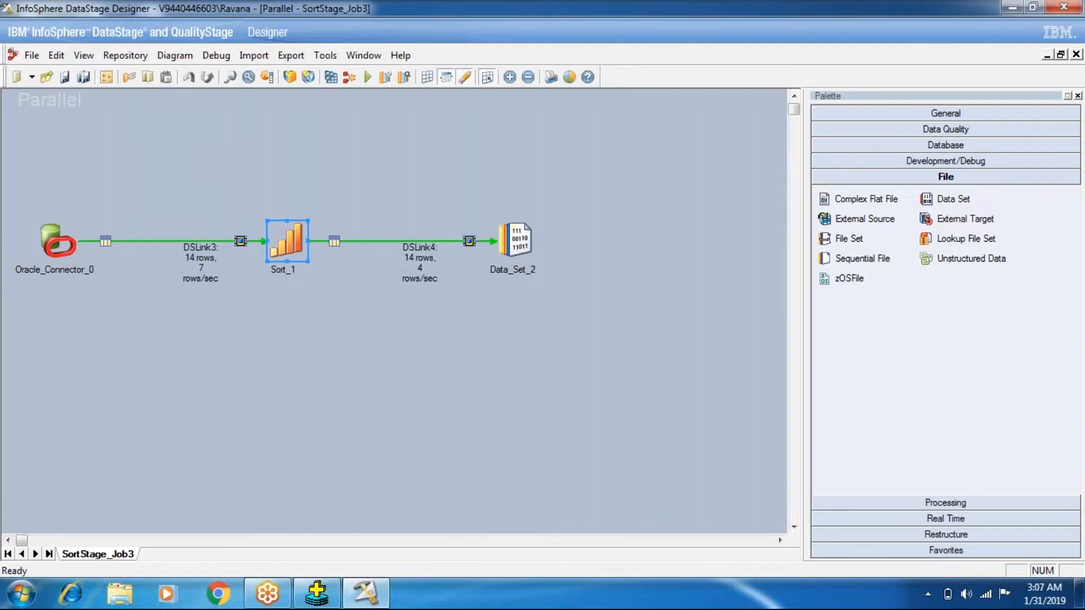
View the DSLink4 data in Data_Set_2 to check the descending DEPTNO sort.
{"action": "right_click", "coordinate": [521, 232]}
{"action": "left_click", "coordinate": [582, 285]}
{"action": "left_click", "coordinate": [686, 253]}
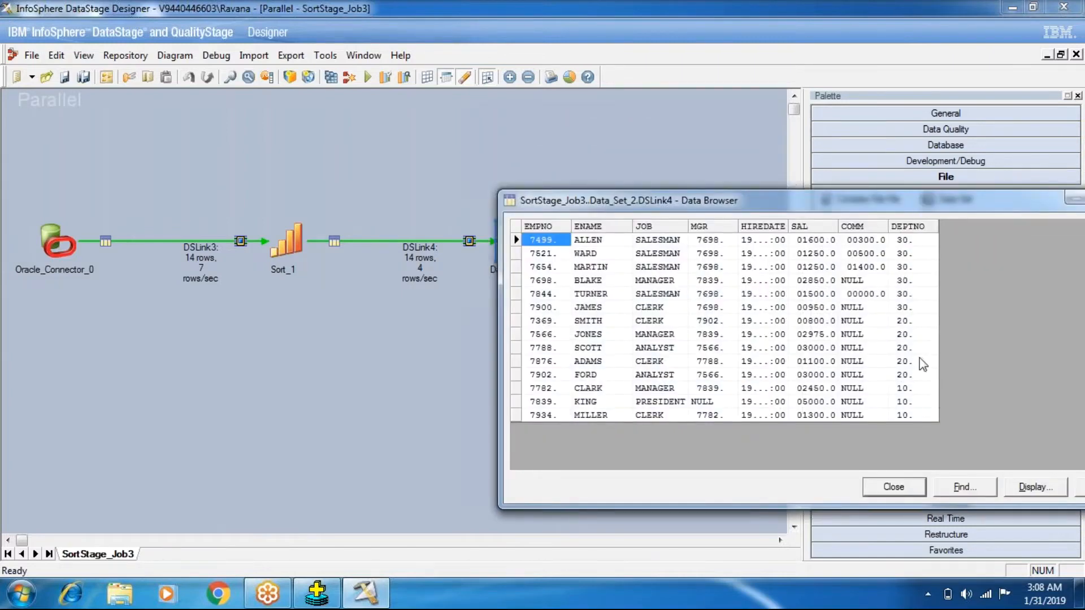
{"action": "left_click", "coordinate": [880, 492]}
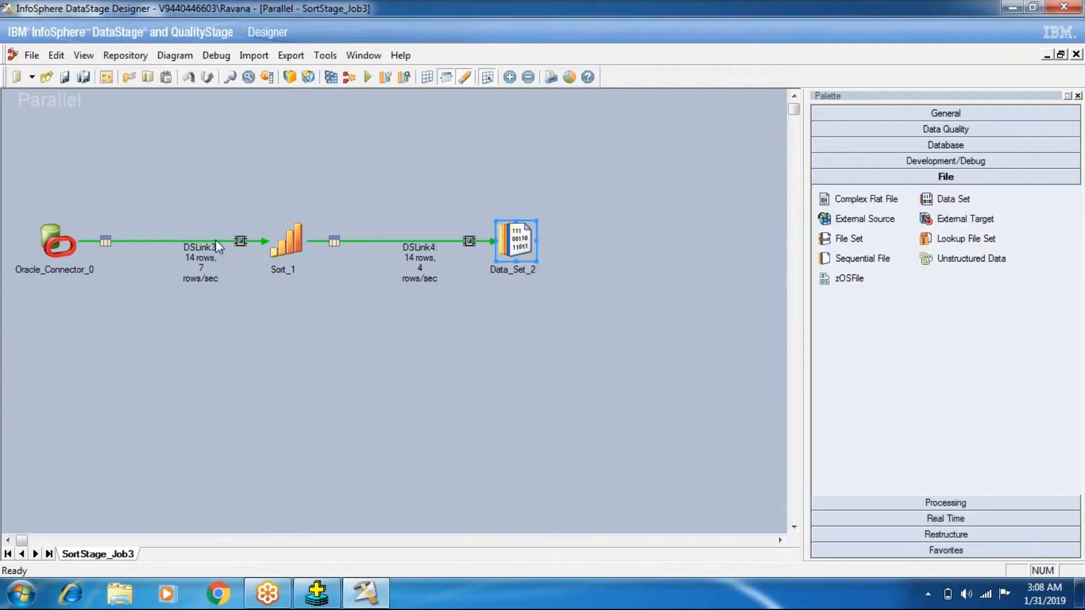
Review the Sort Key Mode choices in Sort_1 and set the DEPTNO key's Sort Order back to Ascending.
{"action": "double_click", "coordinate": [291, 257]}
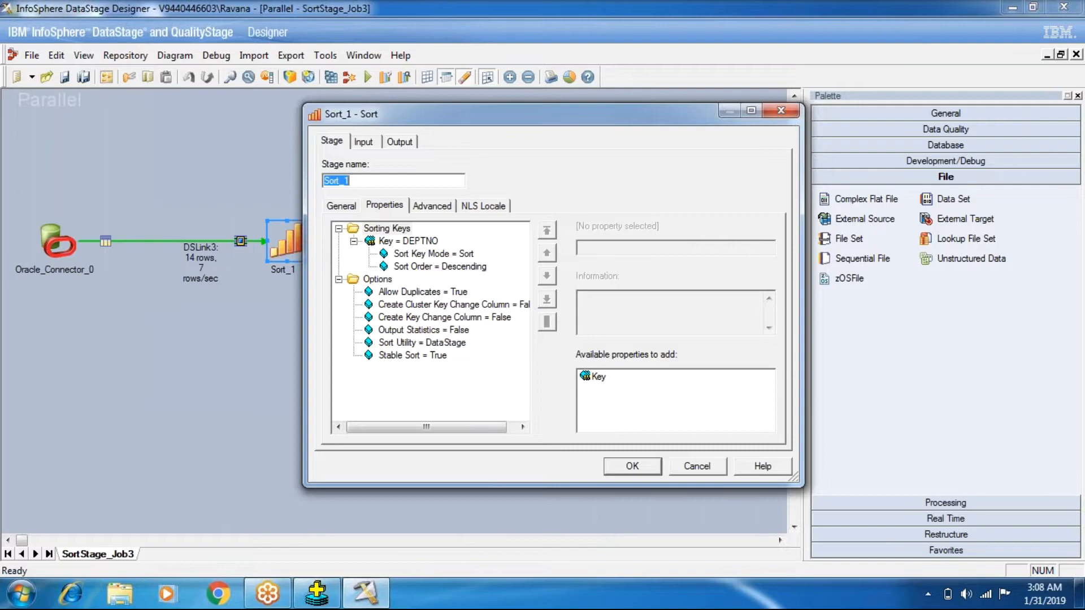
{"action": "left_click", "coordinate": [458, 255]}
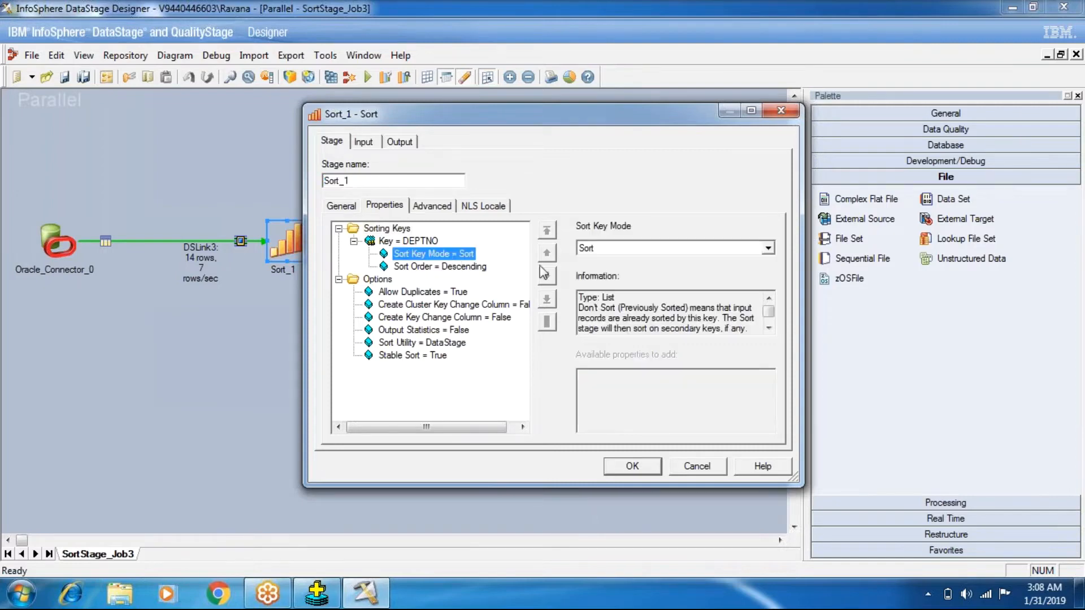
{"action": "left_click", "coordinate": [578, 248]}
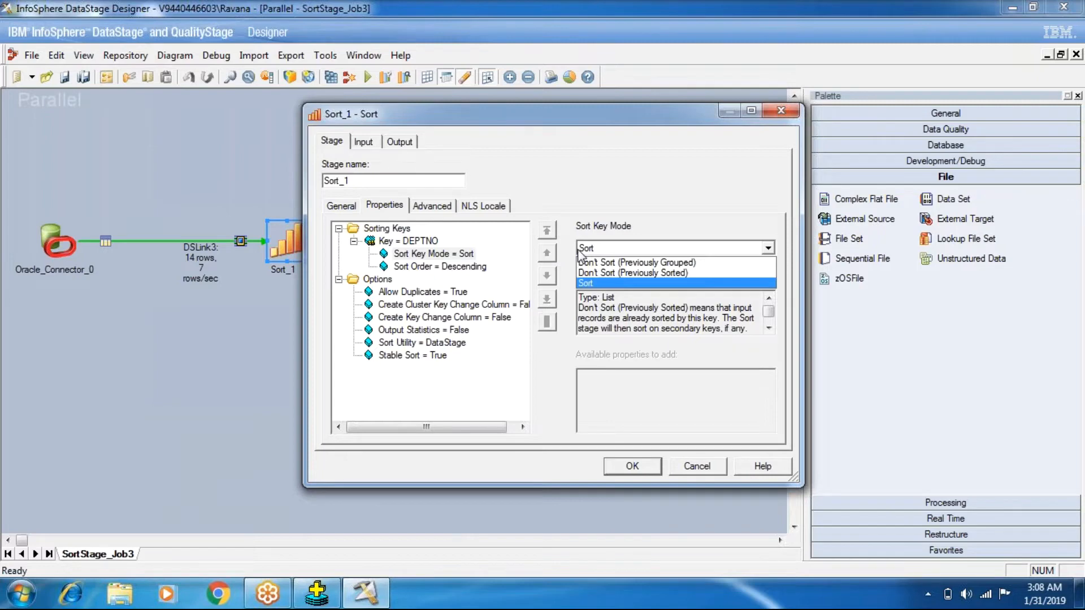
{"action": "left_click", "coordinate": [452, 255]}
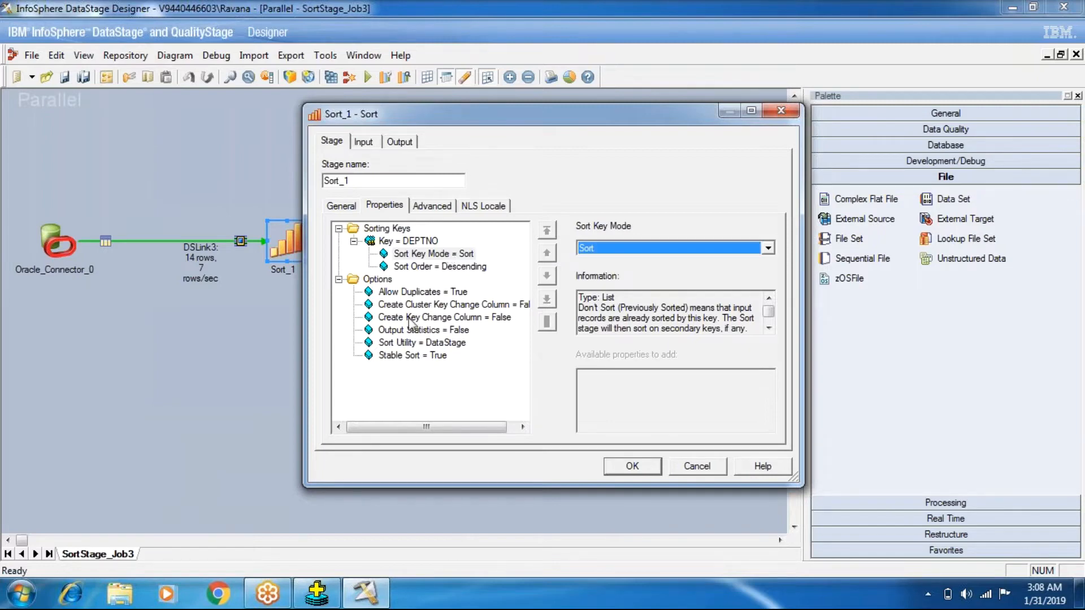
{"action": "left_click", "coordinate": [435, 266]}
{"action": "right_click", "coordinate": [437, 267]}
{"action": "left_click", "coordinate": [486, 274]}
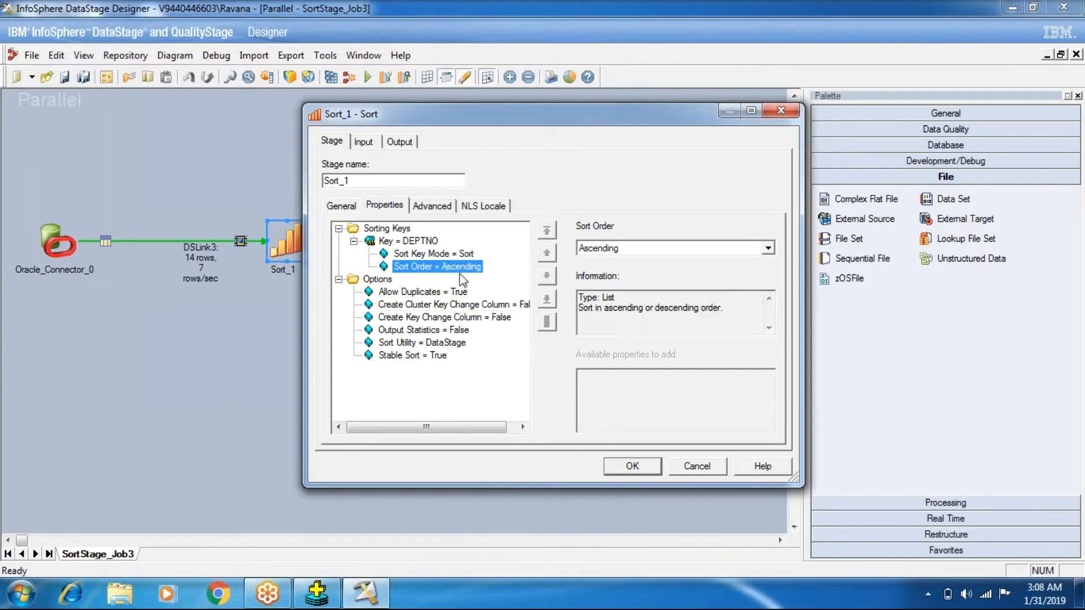
{"action": "left_click", "coordinate": [384, 292]}
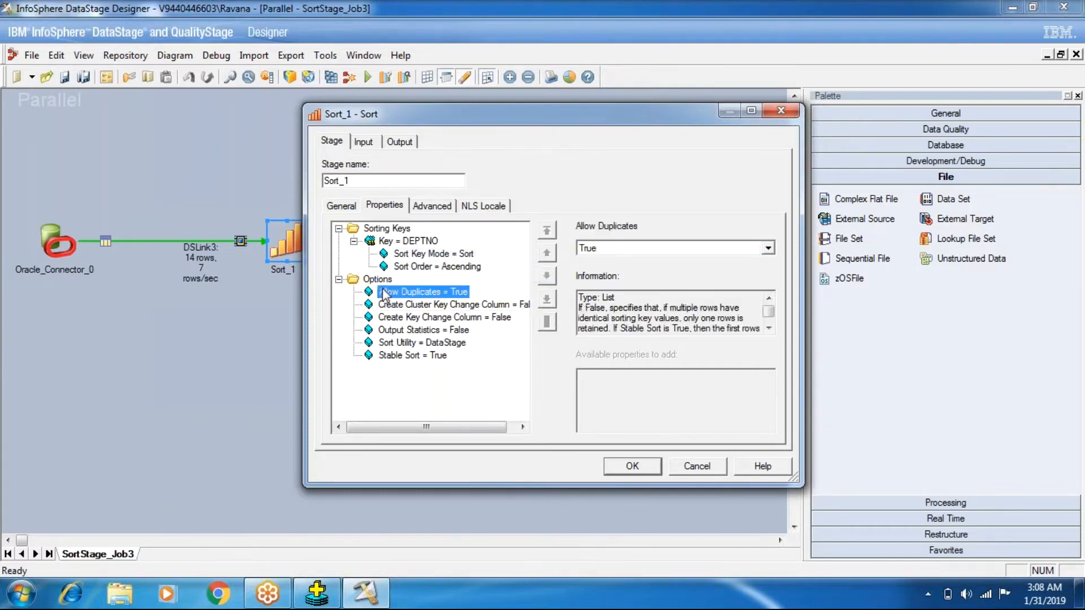
Add JOB as a second sorting key in Sort_1 and accept the stage settings.
{"action": "left_click", "coordinate": [388, 229]}
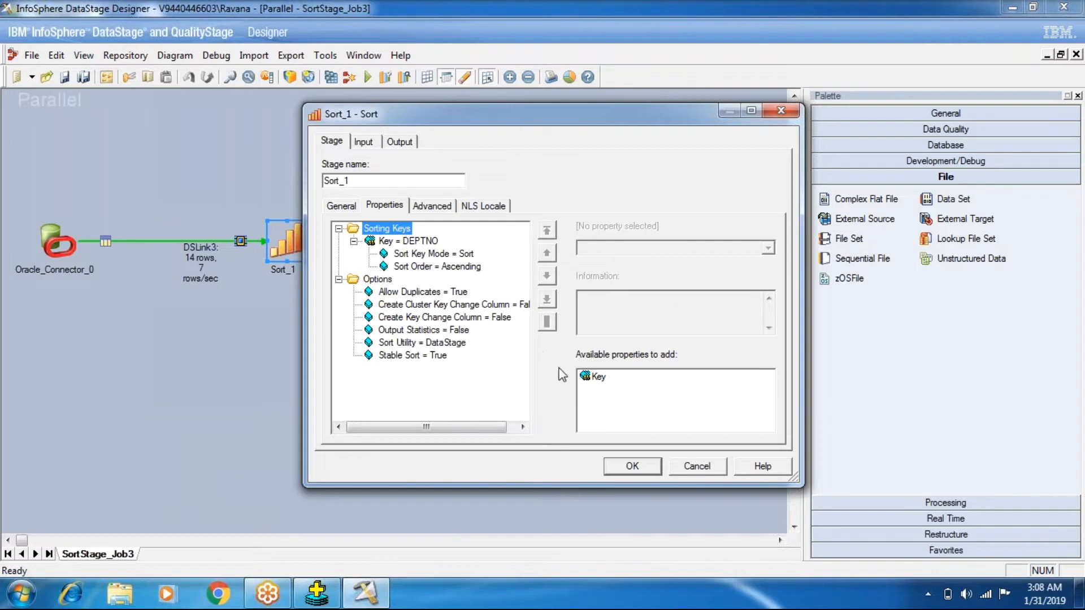
{"action": "left_click", "coordinate": [597, 377]}
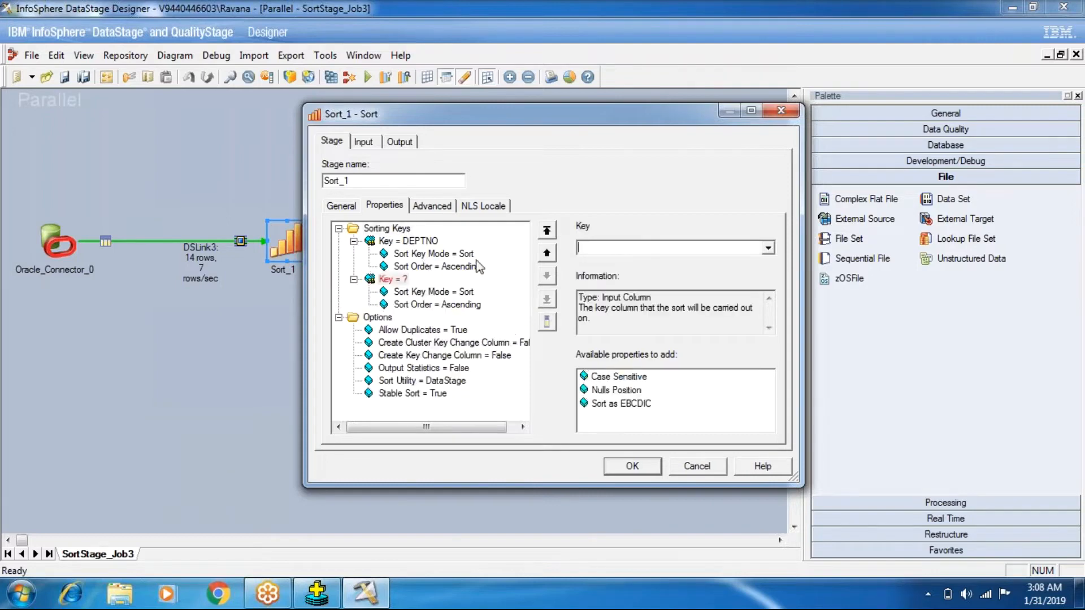
{"action": "left_click", "coordinate": [768, 248]}
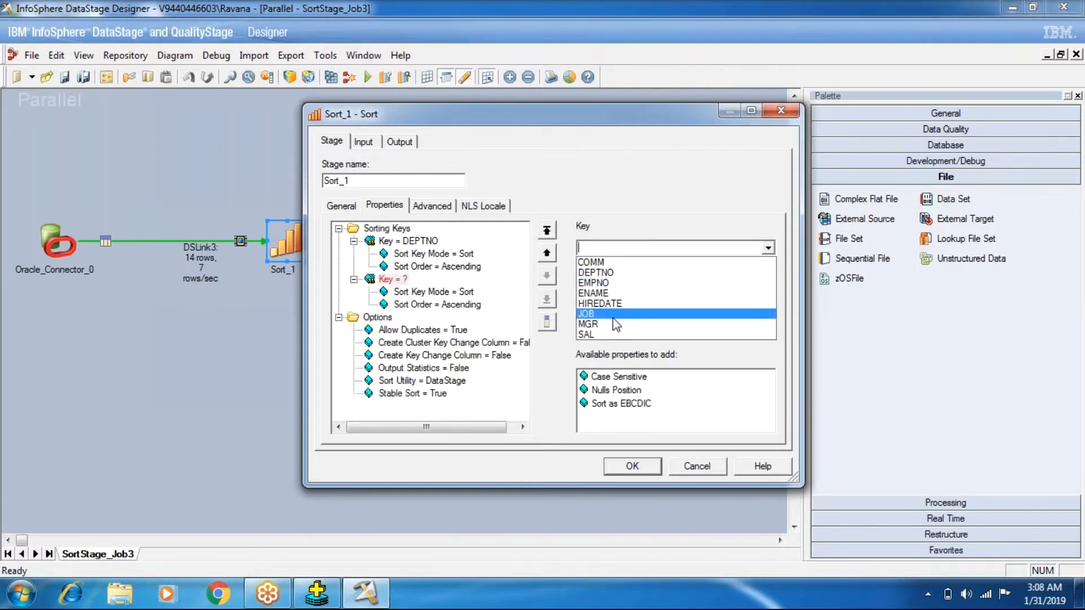
{"action": "left_click", "coordinate": [613, 316]}
{"action": "left_click", "coordinate": [632, 467]}
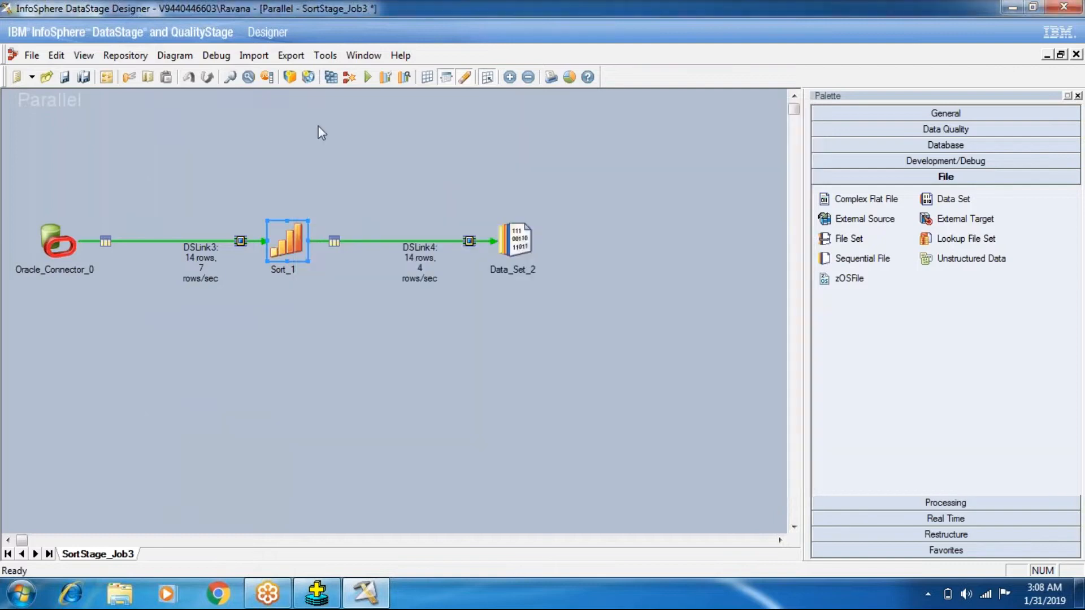
Save and compile the job with the DEPTNO and JOB sorting keys, and run it.
{"action": "left_click", "coordinate": [331, 77]}
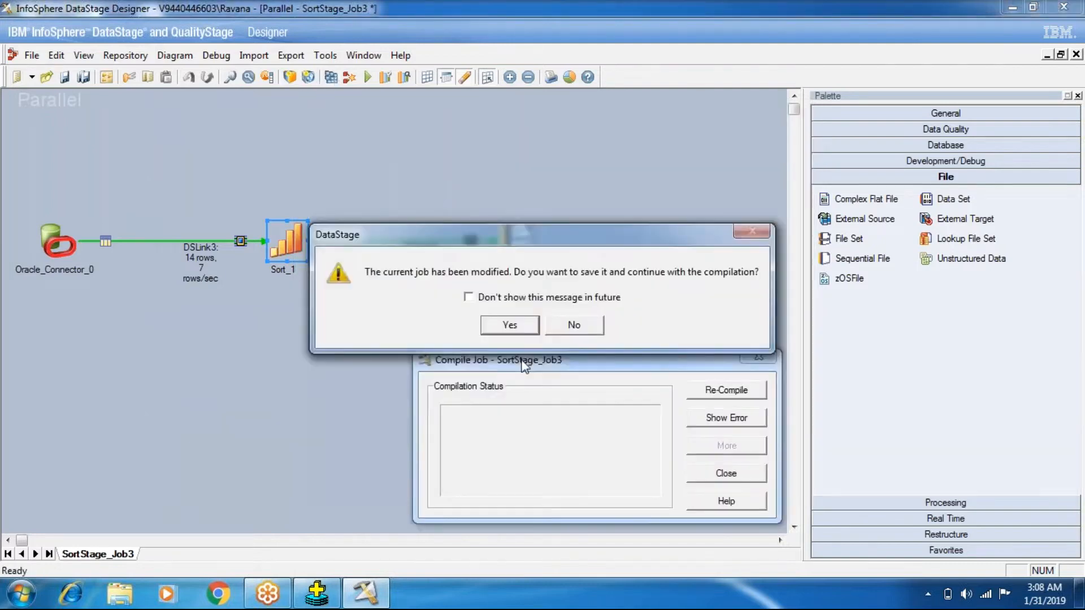
{"action": "left_click", "coordinate": [511, 326]}
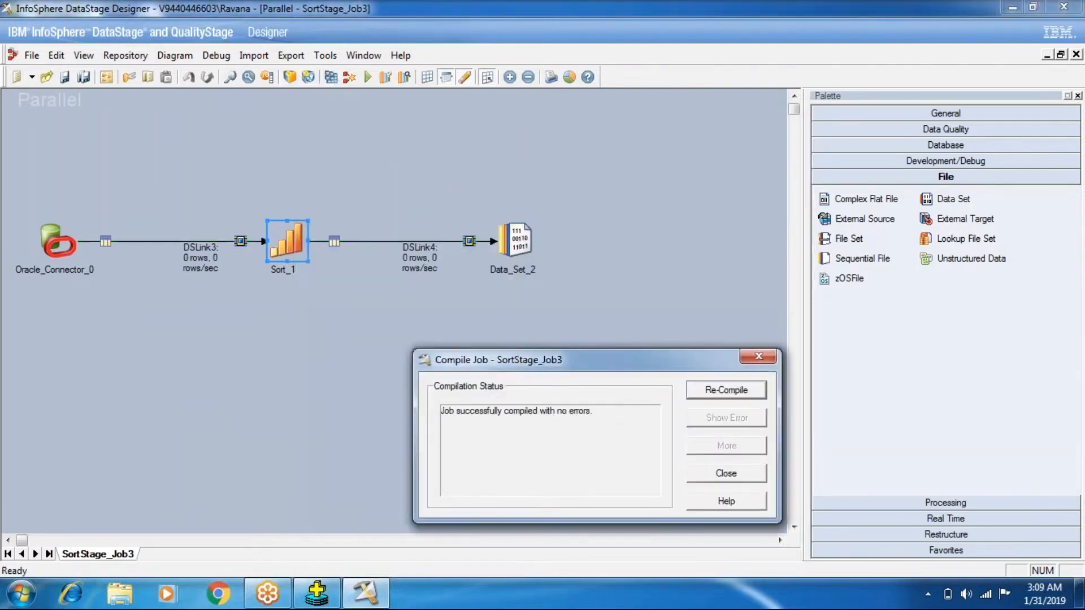
{"action": "left_click", "coordinate": [715, 474]}
{"action": "left_click", "coordinate": [364, 79]}
{"action": "left_click", "coordinate": [244, 341]}
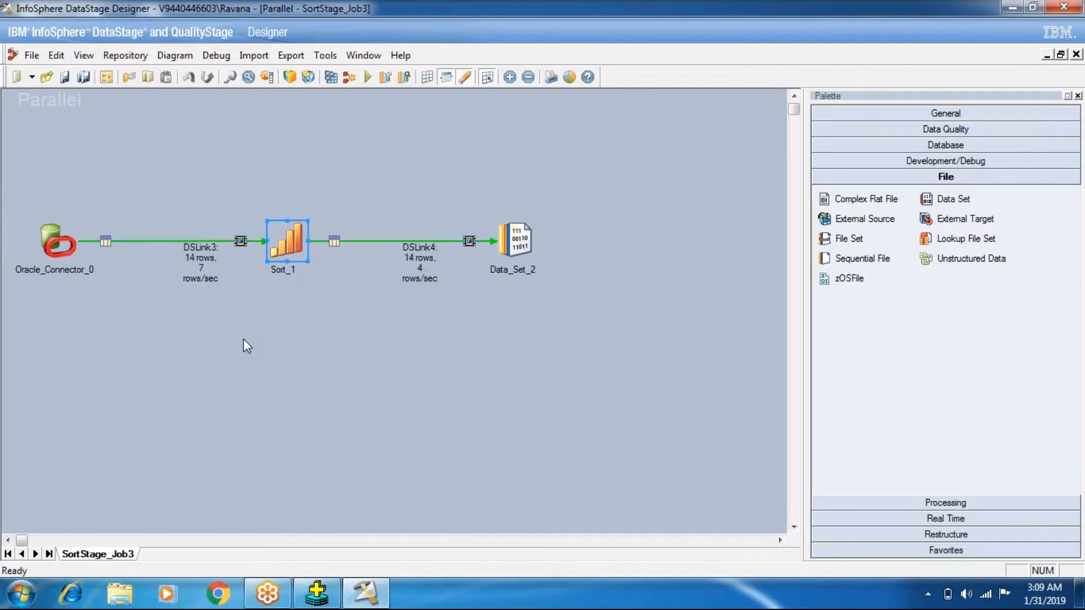
View the DSLink4 data in Data_Set_2 to check the sorting by DEPTNO and JOB.
{"action": "right_click", "coordinate": [519, 226]}
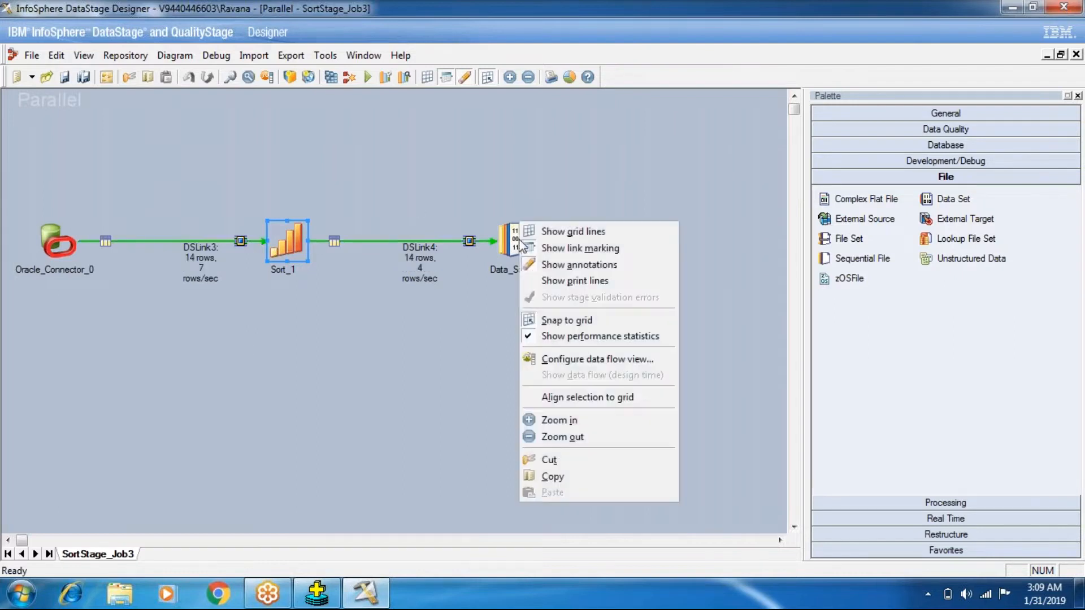
{"action": "right_click", "coordinate": [511, 238]}
{"action": "left_click", "coordinate": [553, 285]}
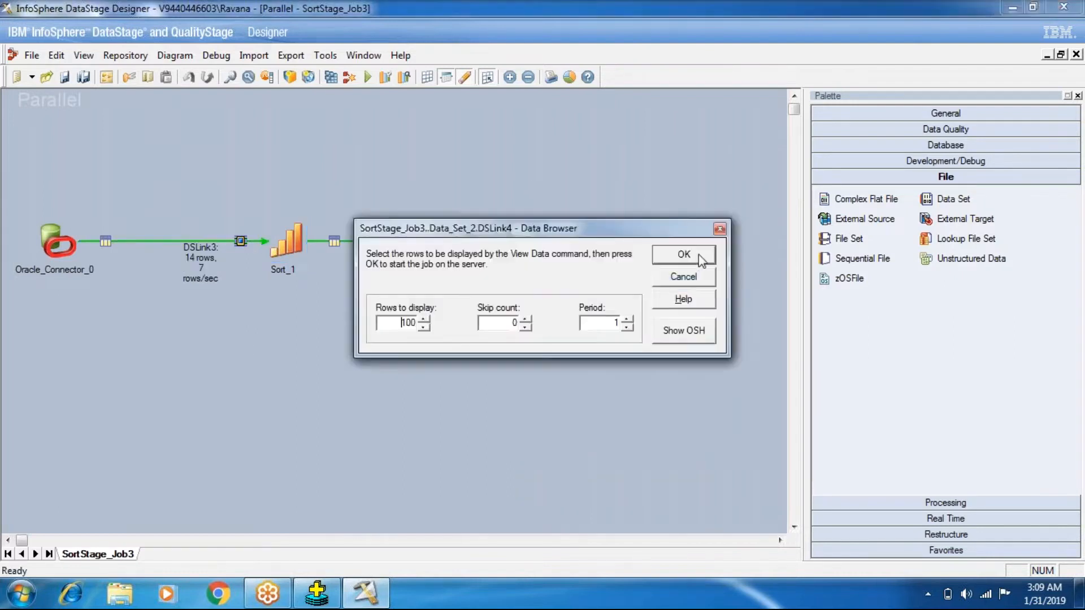
{"action": "left_click", "coordinate": [754, 252]}
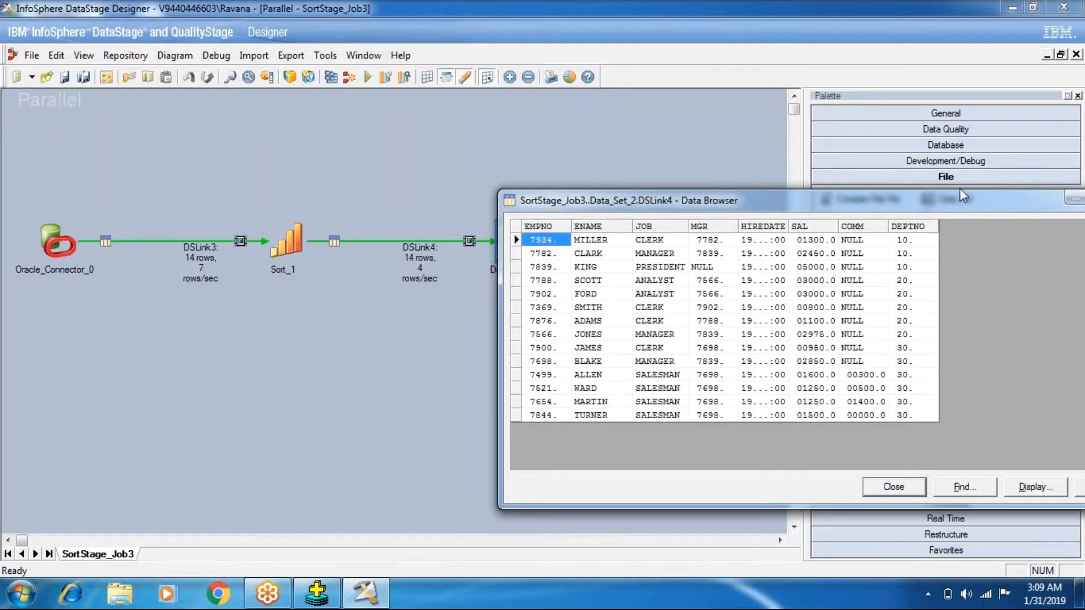
{"action": "left_click", "coordinate": [883, 490]}
Remove the JOB sorting key from Sort_1 and accept the stage settings.
{"action": "left_click", "coordinate": [297, 249]}
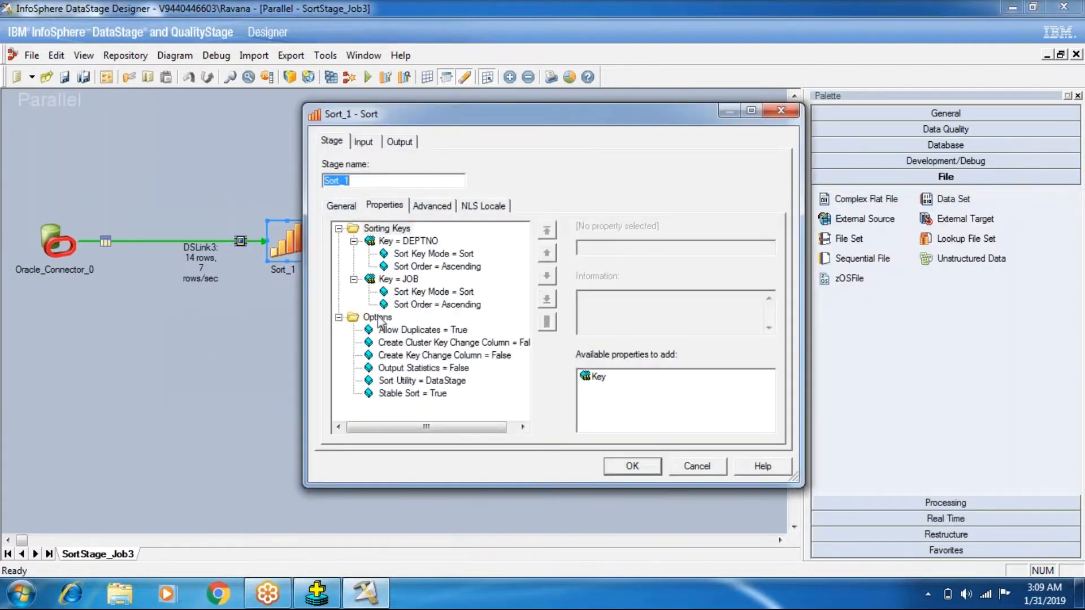
{"action": "right_click", "coordinate": [397, 281]}
{"action": "left_click", "coordinate": [421, 333]}
{"action": "key", "text": "Return"}
{"action": "left_click", "coordinate": [631, 465]}
Save and compile SortStage_Job3 with only the DEPTNO sorting key, and run the job.
{"action": "left_click", "coordinate": [332, 76]}
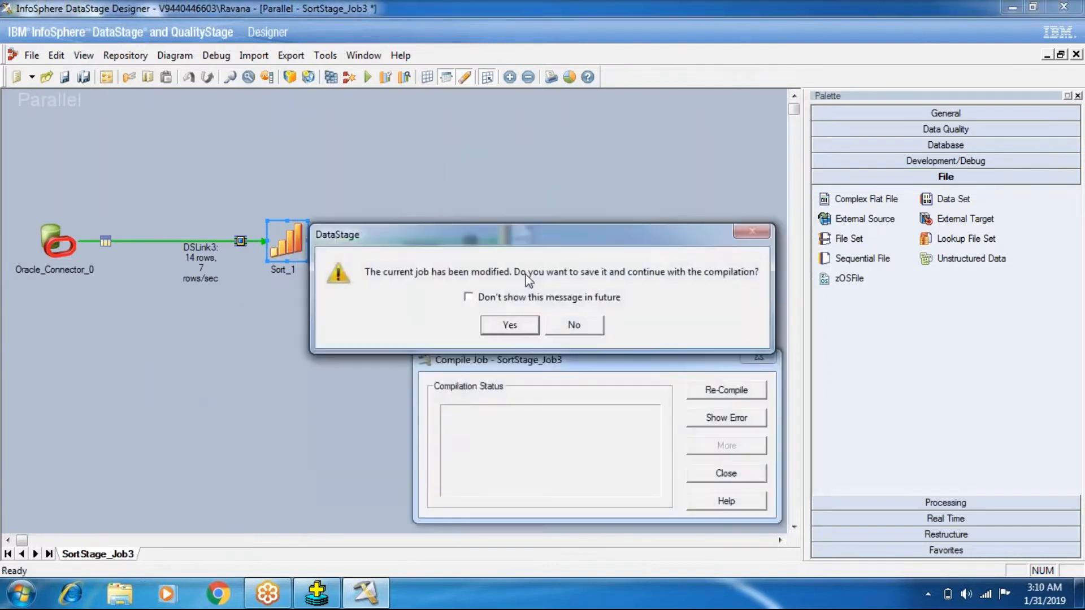
{"action": "left_click", "coordinate": [505, 324]}
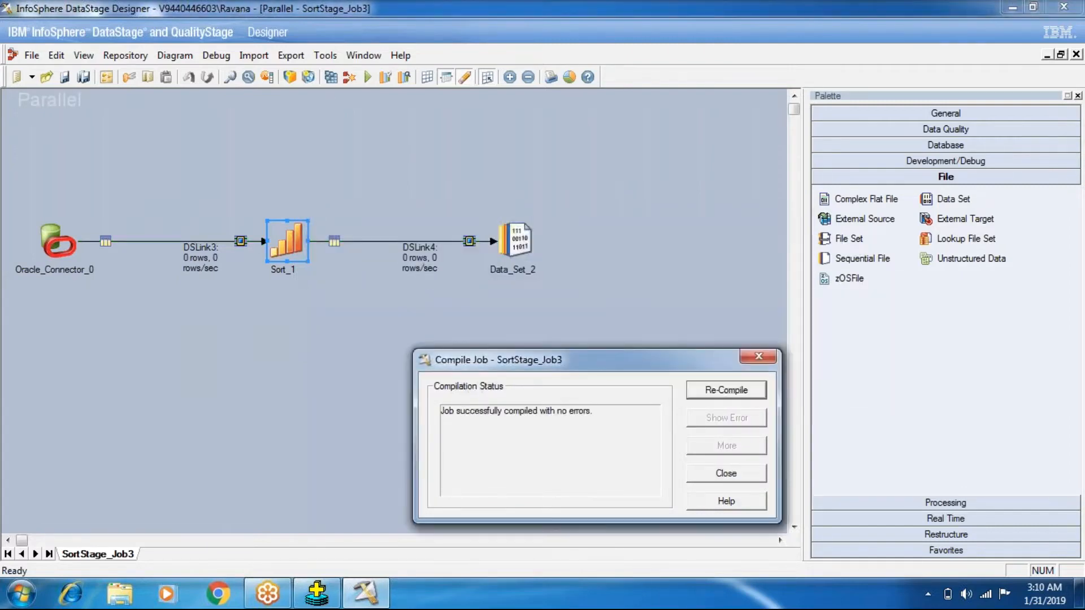
{"action": "left_click", "coordinate": [742, 474]}
{"action": "left_click", "coordinate": [368, 77]}
{"action": "left_click", "coordinate": [239, 338]}
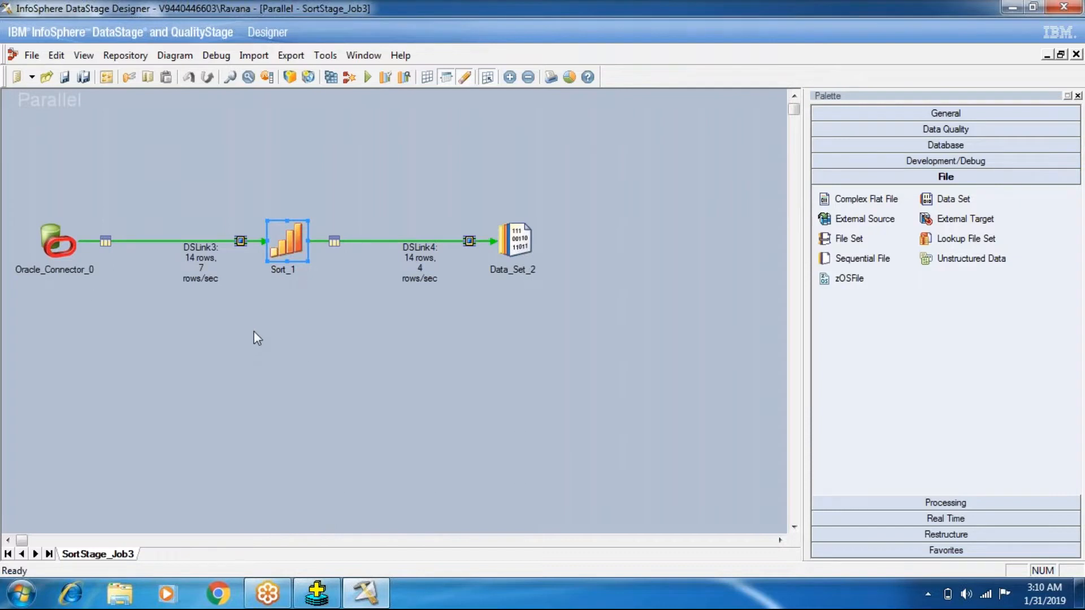
View the DSLink4 data in Data_Set_2 to check the result of sorting by DEPTNO alone.
{"action": "right_click", "coordinate": [509, 228]}
{"action": "left_click", "coordinate": [528, 275]}
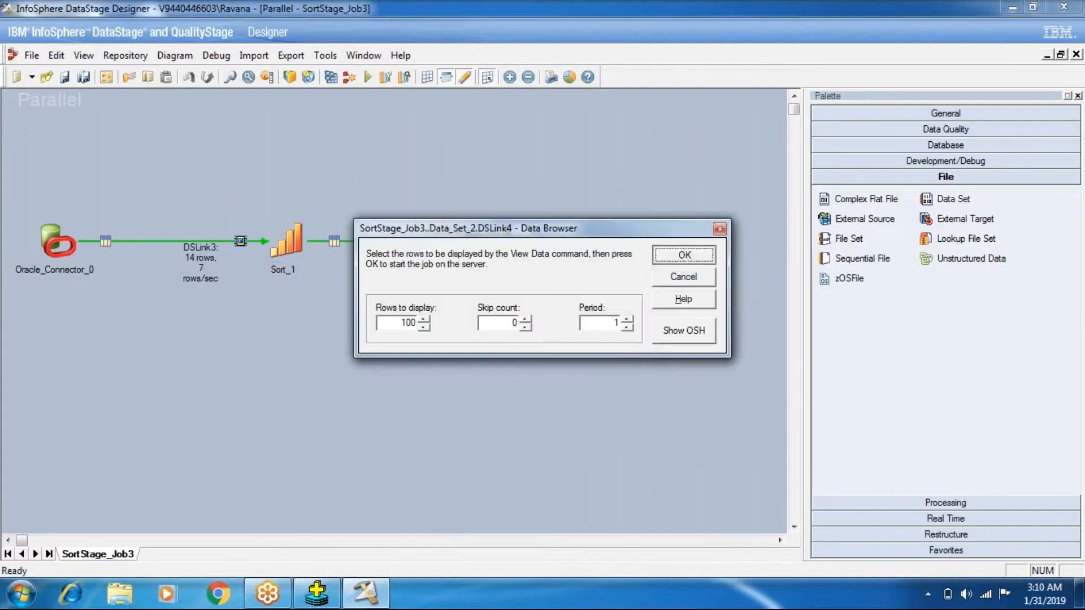
{"action": "left_click", "coordinate": [685, 256]}
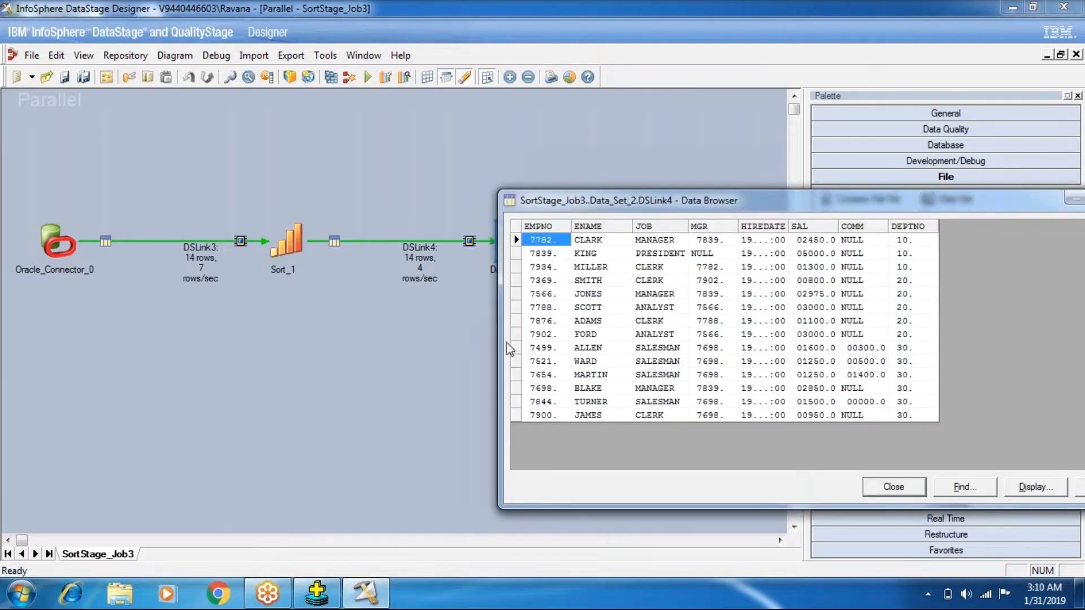
Capture the Data_Set_2 rows sorted by DEPTNO alone with the Snipping Tool, and close the data browser.
{"action": "left_click", "coordinate": [27, 603]}
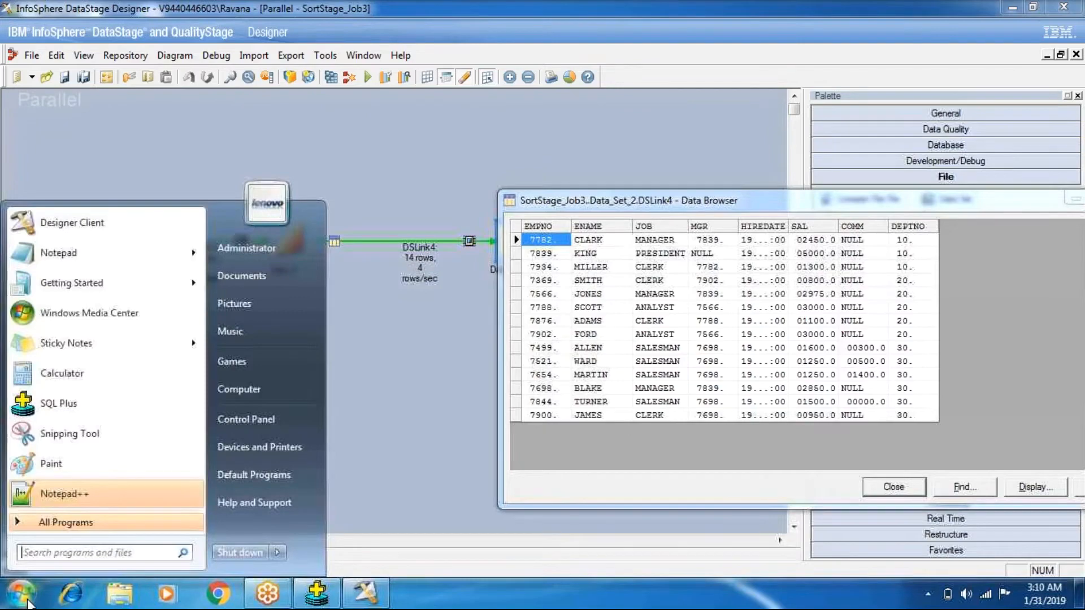
{"action": "left_click", "coordinate": [43, 436]}
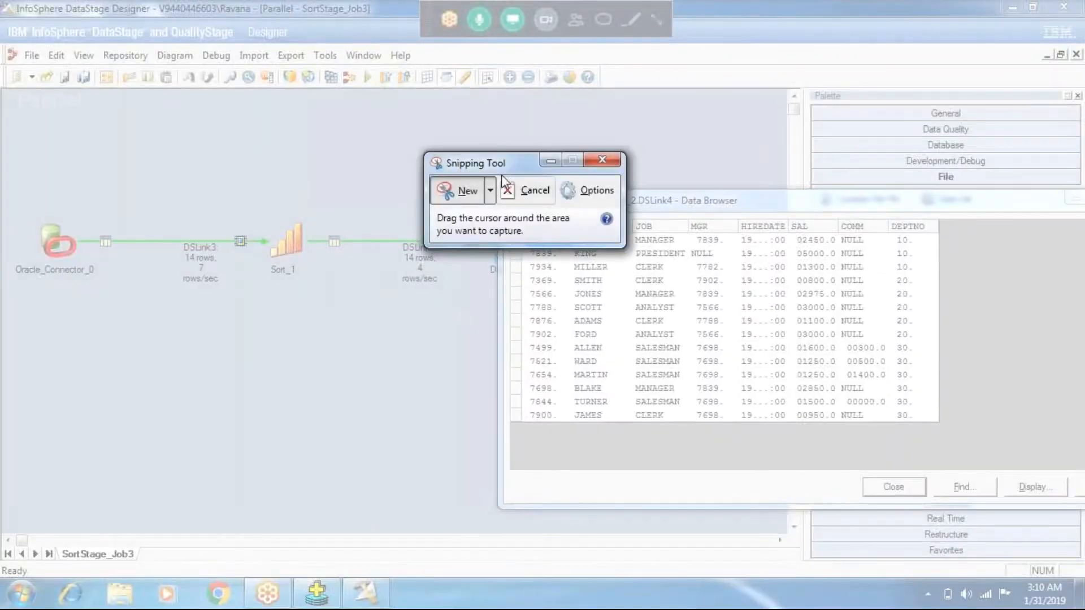
{"action": "left_click_drag", "start_coordinate": [501, 168], "coordinate": [375, 145]}
{"action": "left_click_drag", "start_coordinate": [505, 214], "coordinate": [944, 424]}
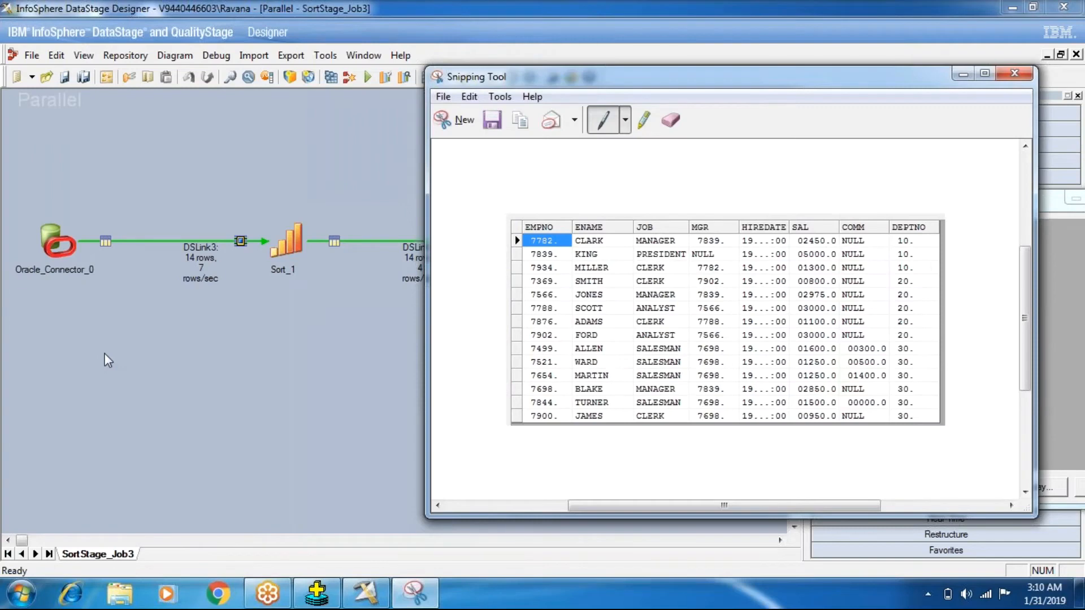
{"action": "left_click", "coordinate": [104, 354]}
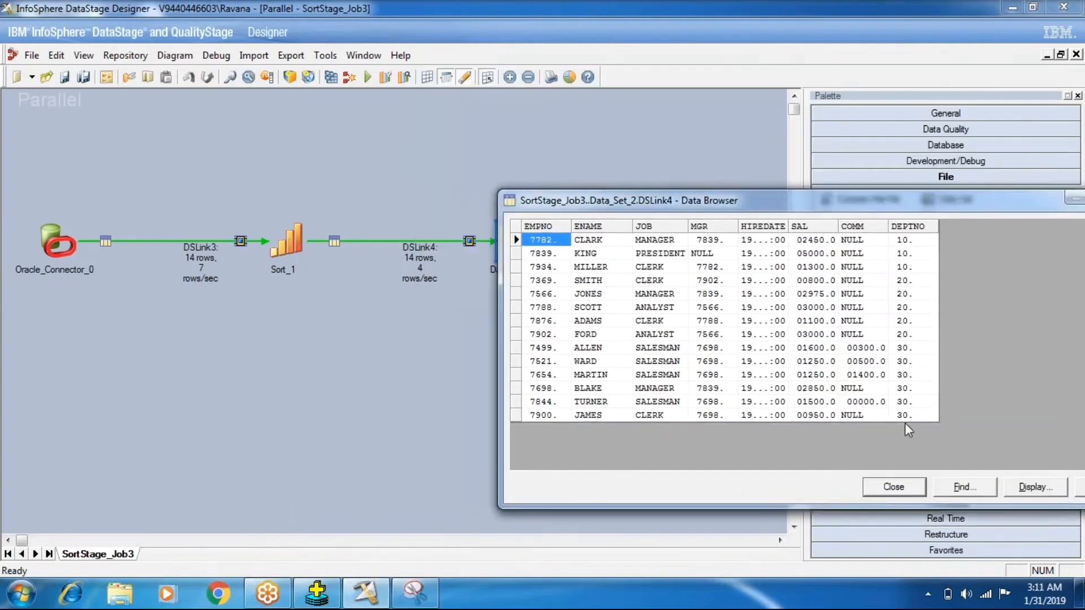
{"action": "left_click", "coordinate": [895, 486]}
Add JOB as a second sorting key after DEPTNO in Sort_1 and accept the stage settings.
{"action": "double_click", "coordinate": [285, 242]}
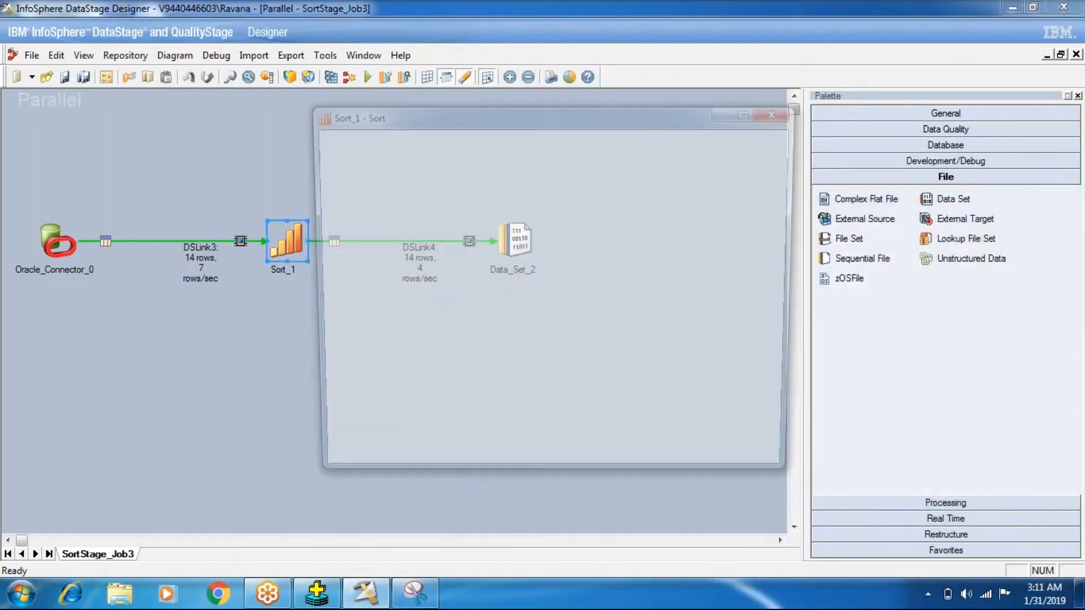
{"action": "left_click", "coordinate": [402, 229]}
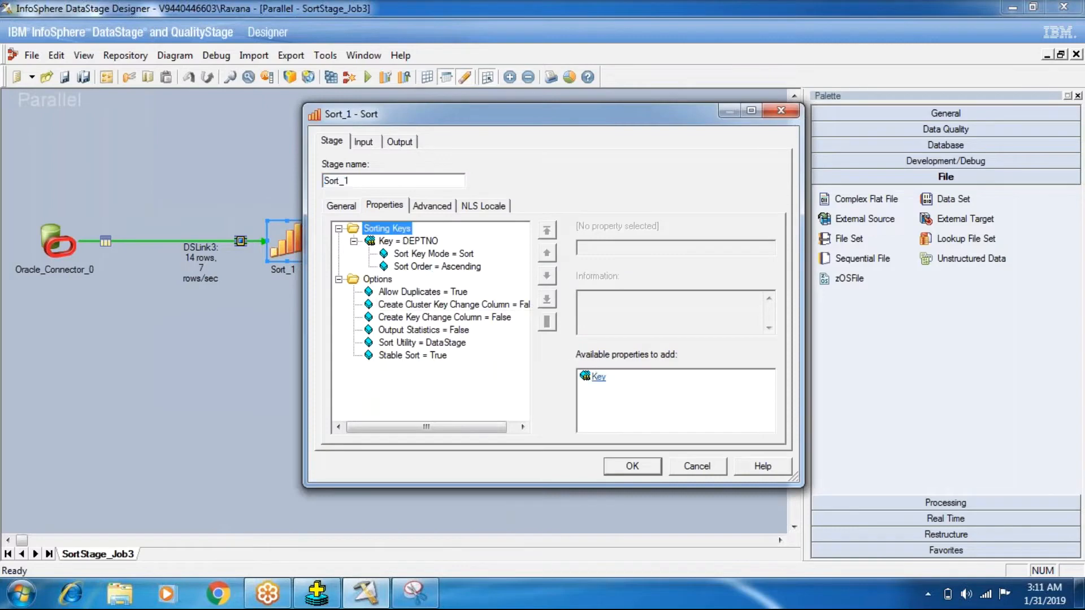
{"action": "left_click", "coordinate": [758, 248]}
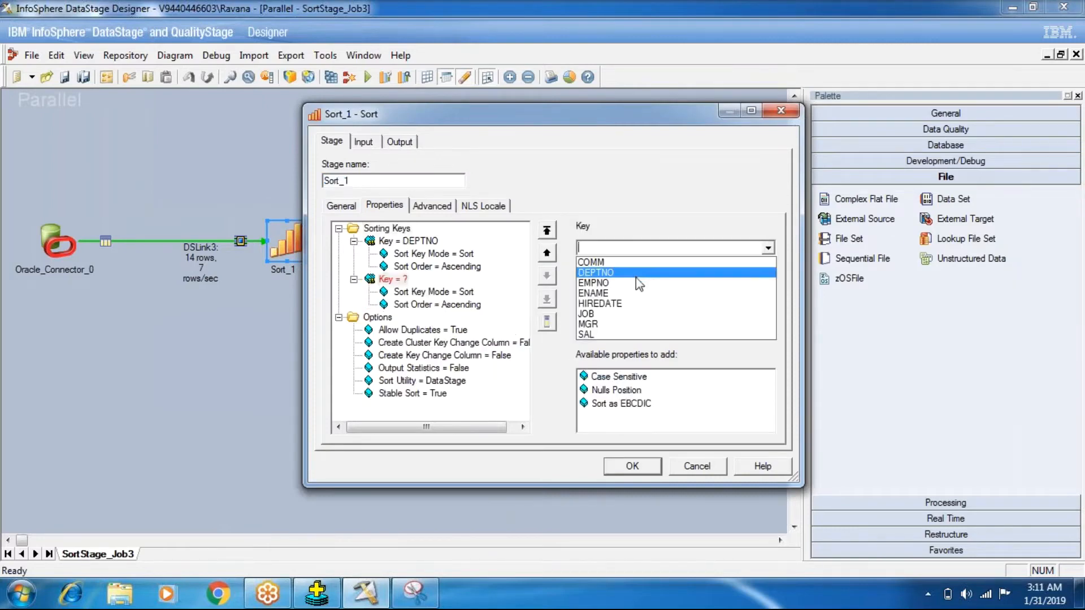
{"action": "left_click", "coordinate": [630, 315]}
{"action": "left_click", "coordinate": [634, 469]}
Save and compile SortStage_Job3 with the DEPTNO and JOB sorting keys, and run the job.
{"action": "left_click", "coordinate": [349, 77]}
{"action": "left_click", "coordinate": [510, 325]}
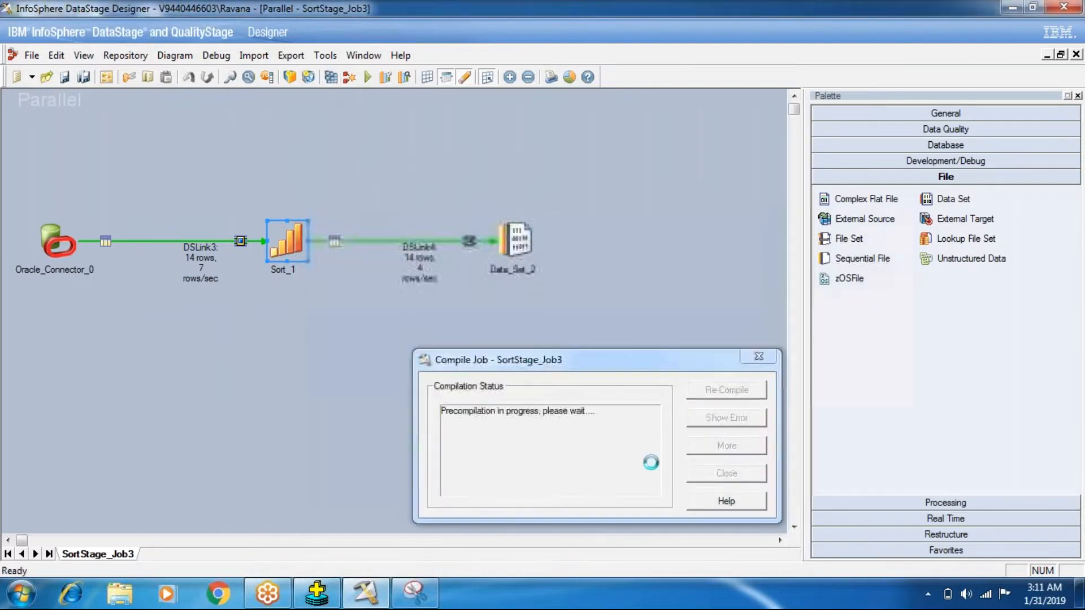
{"action": "left_click", "coordinate": [708, 482]}
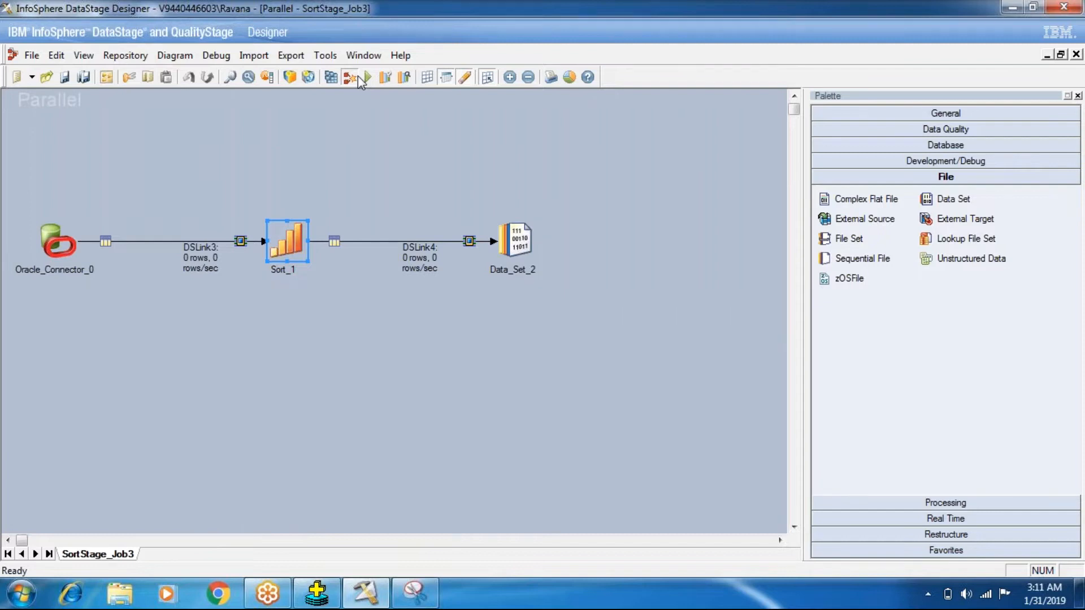
{"action": "left_click", "coordinate": [357, 76]}
{"action": "left_click", "coordinate": [367, 83]}
{"action": "left_click", "coordinate": [249, 335]}
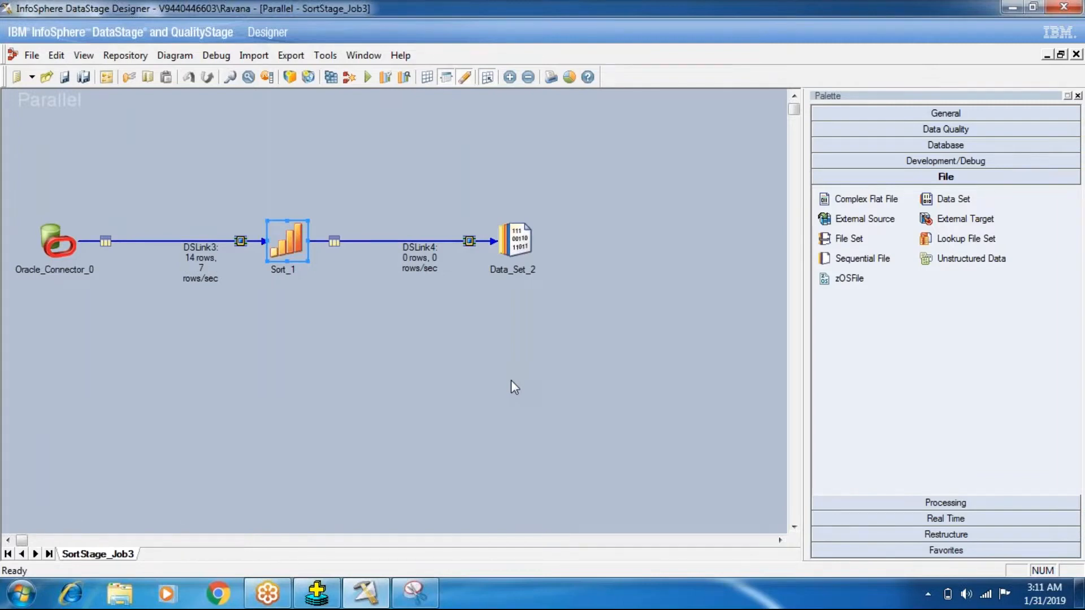
View the DSLink4 data in Data_Set_2 and place the DEPTNO-only snip beside it to compare both sort results.
{"action": "right_click", "coordinate": [524, 242]}
{"action": "left_click", "coordinate": [538, 291]}
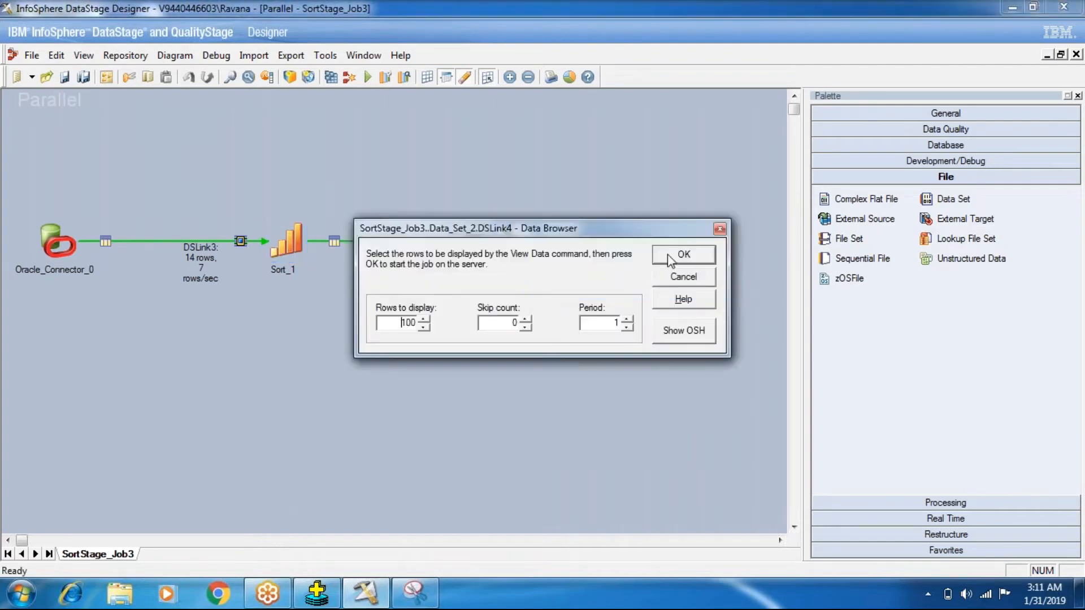
{"action": "left_click", "coordinate": [667, 253]}
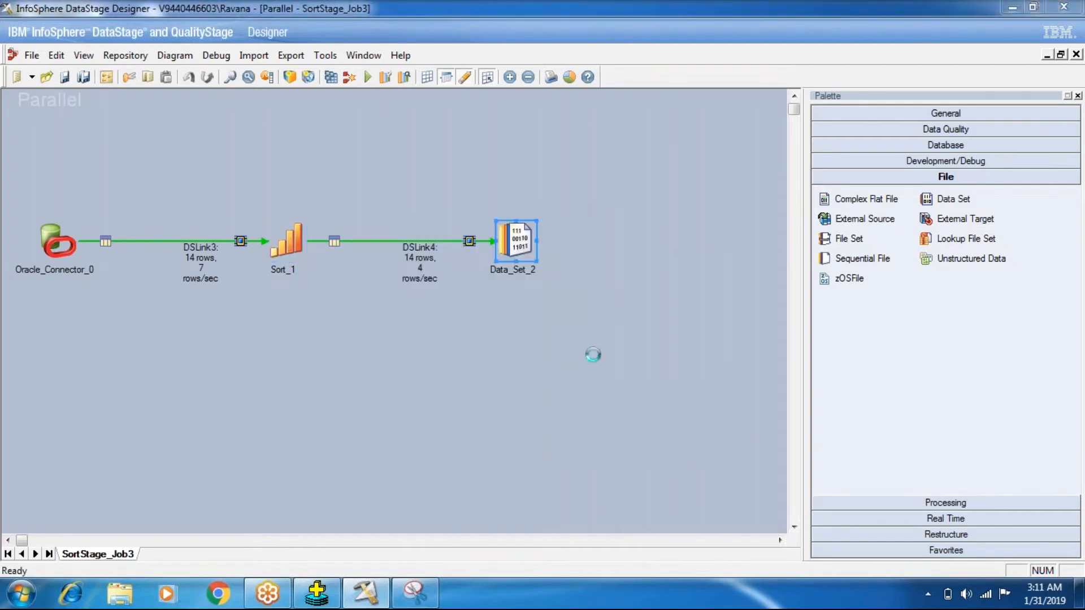
{"action": "left_click", "coordinate": [416, 596]}
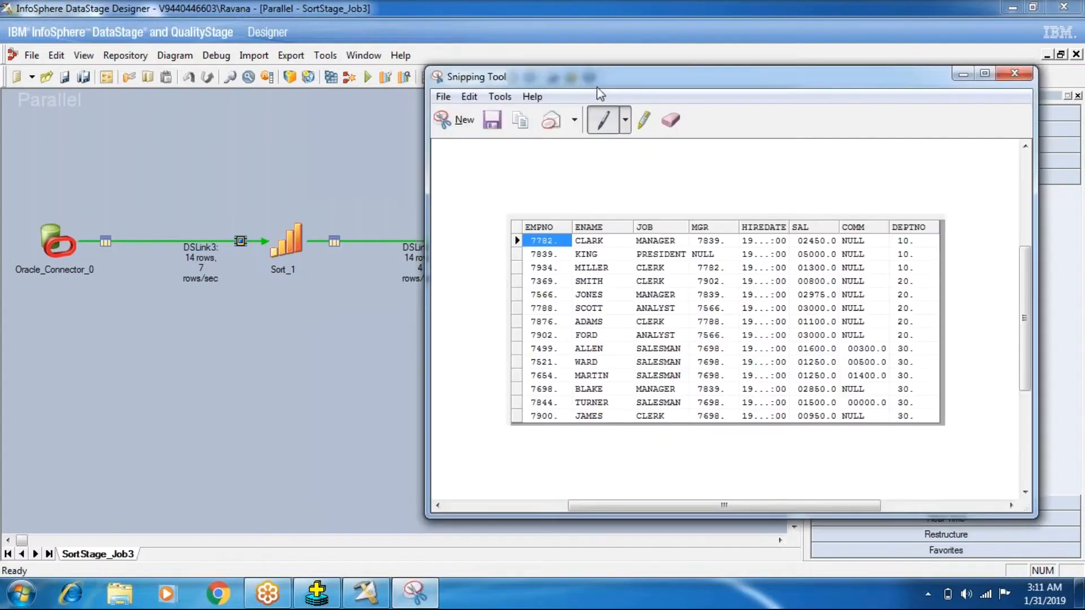
{"action": "left_click_drag", "start_coordinate": [598, 87], "coordinate": [111, 93]}
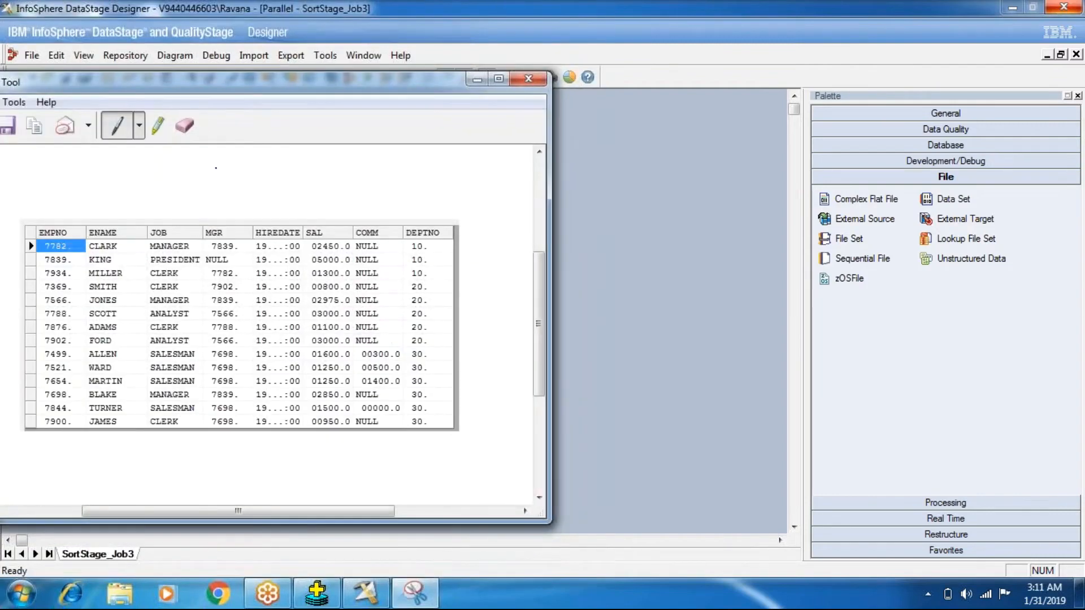
{"action": "left_click", "coordinate": [478, 78]}
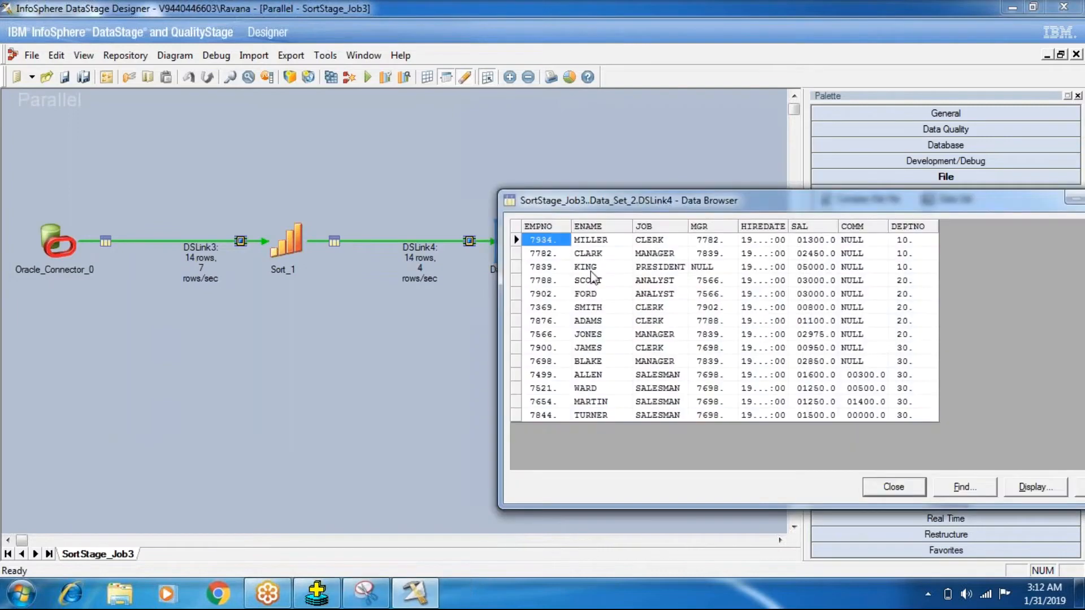
{"action": "left_click", "coordinate": [366, 593]}
{"action": "left_click_drag", "start_coordinate": [384, 83], "coordinate": [368, 44]}
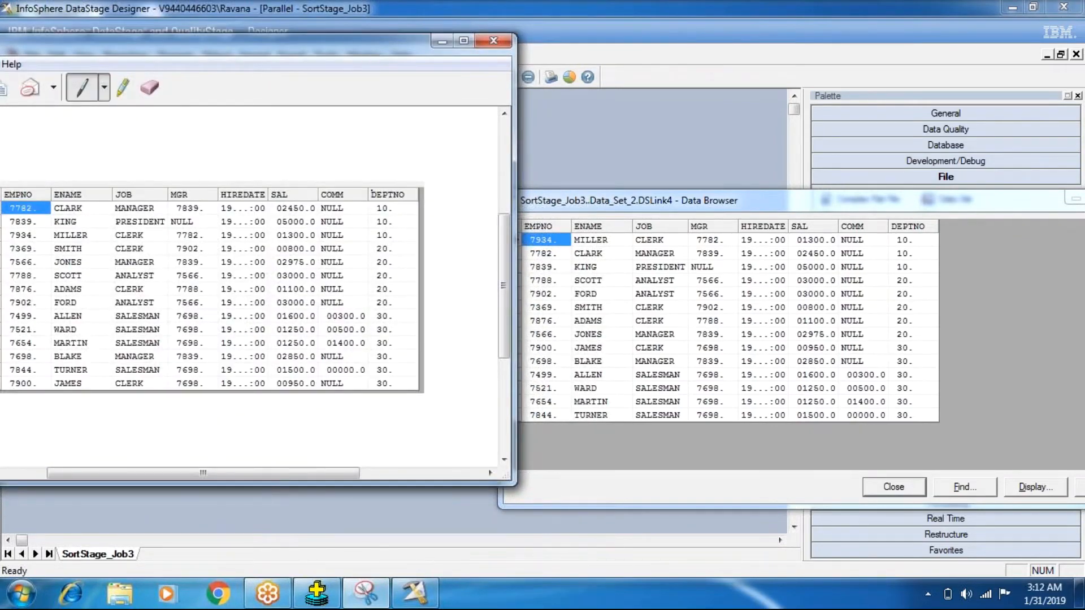
Outline the DEPTNO column, its DEPTNO 10 group and the matching JOB values on the snip with the pen.
{"action": "mouse_move", "coordinate": [367, 190]}
{"action": "left_mouse_down"}
{"action": "mouse_move", "coordinate": [418, 187]}
{"action": "mouse_move", "coordinate": [419, 371]}
{"action": "mouse_move", "coordinate": [369, 399]}
{"action": "mouse_move", "coordinate": [375, 191]}
{"action": "left_mouse_up"}
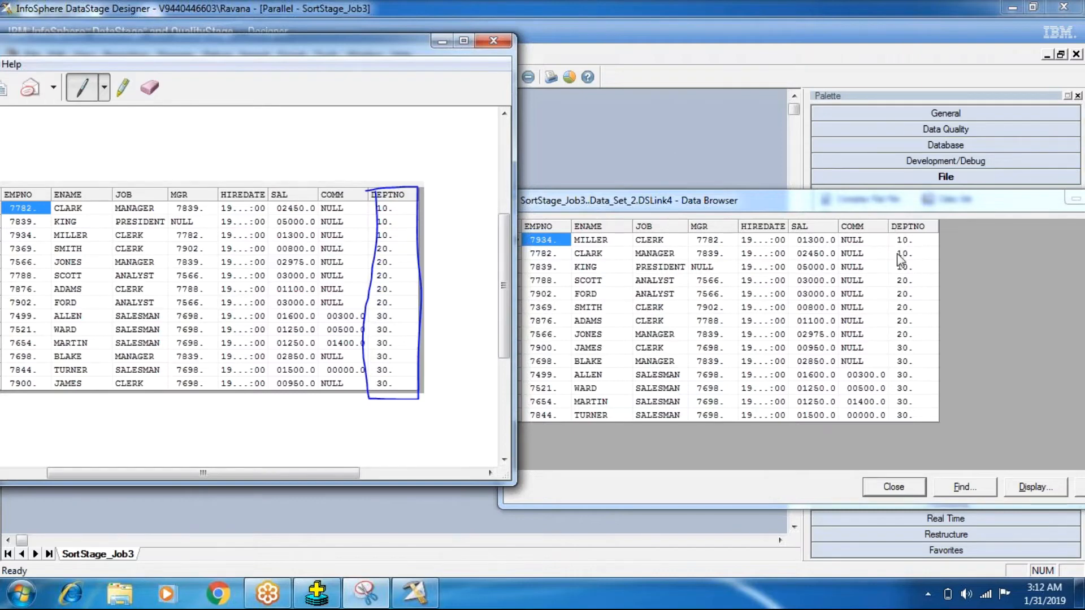
{"action": "mouse_move", "coordinate": [366, 240]}
{"action": "left_mouse_down"}
{"action": "mouse_move", "coordinate": [406, 231]}
{"action": "mouse_move", "coordinate": [384, 202]}
{"action": "mouse_move", "coordinate": [370, 199]}
{"action": "mouse_move", "coordinate": [371, 239]}
{"action": "left_mouse_up"}
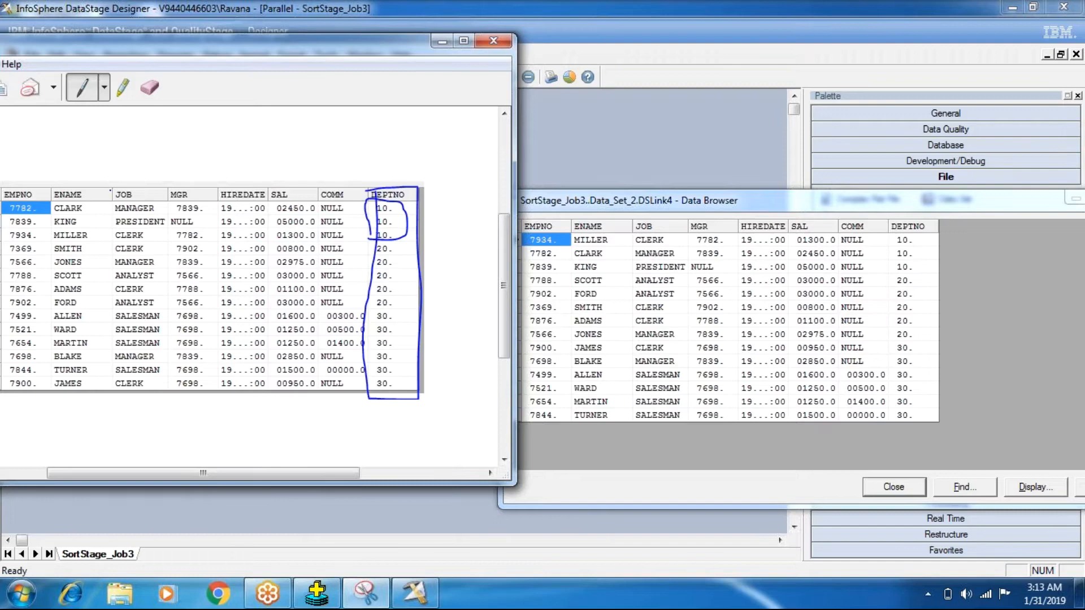
{"action": "mouse_move", "coordinate": [115, 230]}
{"action": "left_mouse_down"}
{"action": "mouse_move", "coordinate": [100, 235]}
{"action": "mouse_move", "coordinate": [157, 240]}
{"action": "mouse_move", "coordinate": [104, 222]}
{"action": "left_mouse_up"}
Close the annotated snip without saving it, and close the Data_Set_2 data browser.
{"action": "left_click", "coordinate": [493, 41]}
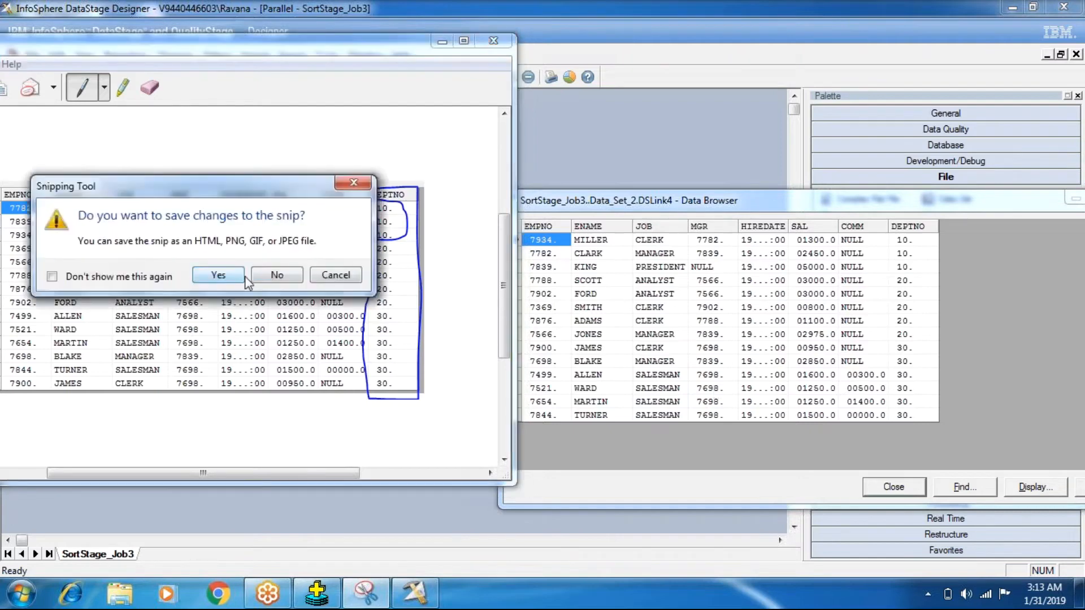
{"action": "left_click", "coordinate": [264, 276]}
{"action": "left_click_drag", "start_coordinate": [679, 200], "coordinate": [349, 191]}
{"action": "left_click", "coordinate": [555, 481]}
Remove the JOB sorting key and its sub-properties from Sort_1.
{"action": "double_click", "coordinate": [285, 242]}
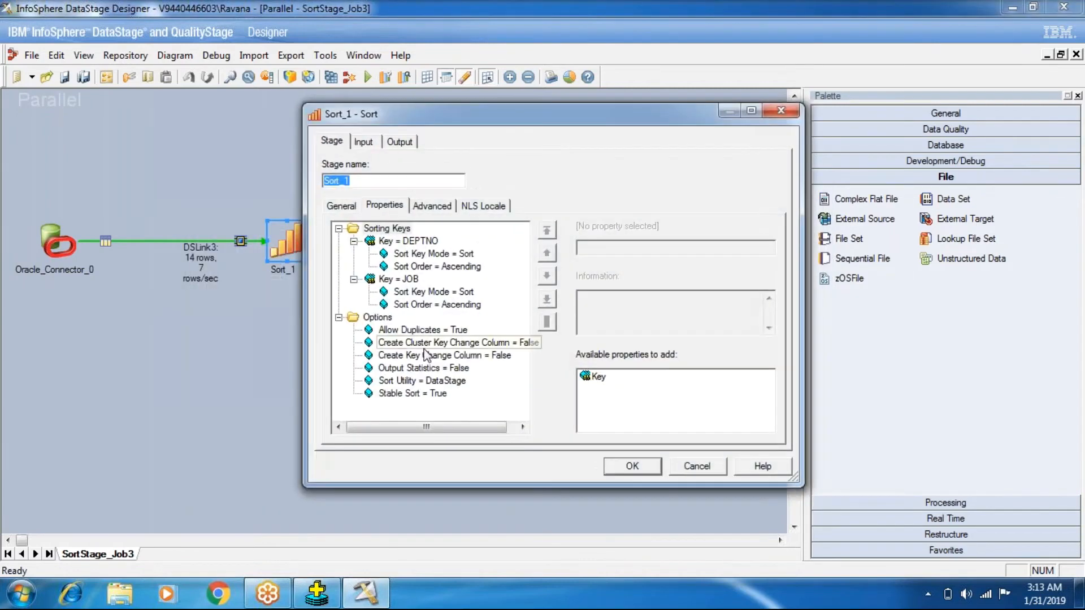
{"action": "left_click", "coordinate": [403, 281]}
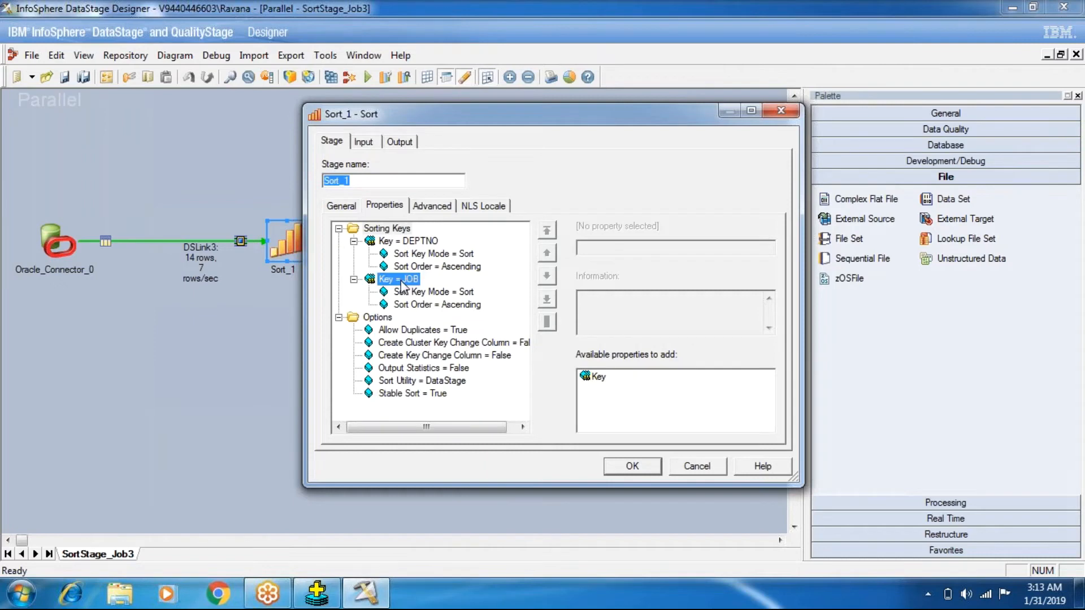
{"action": "right_click", "coordinate": [401, 282]}
{"action": "left_click", "coordinate": [446, 333]}
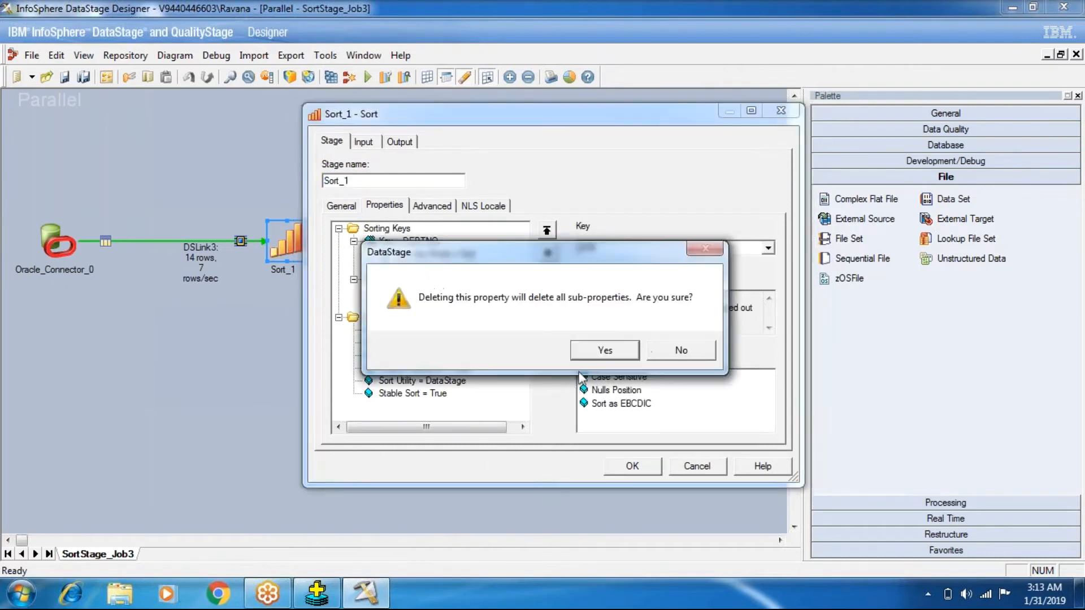
{"action": "left_click", "coordinate": [530, 349]}
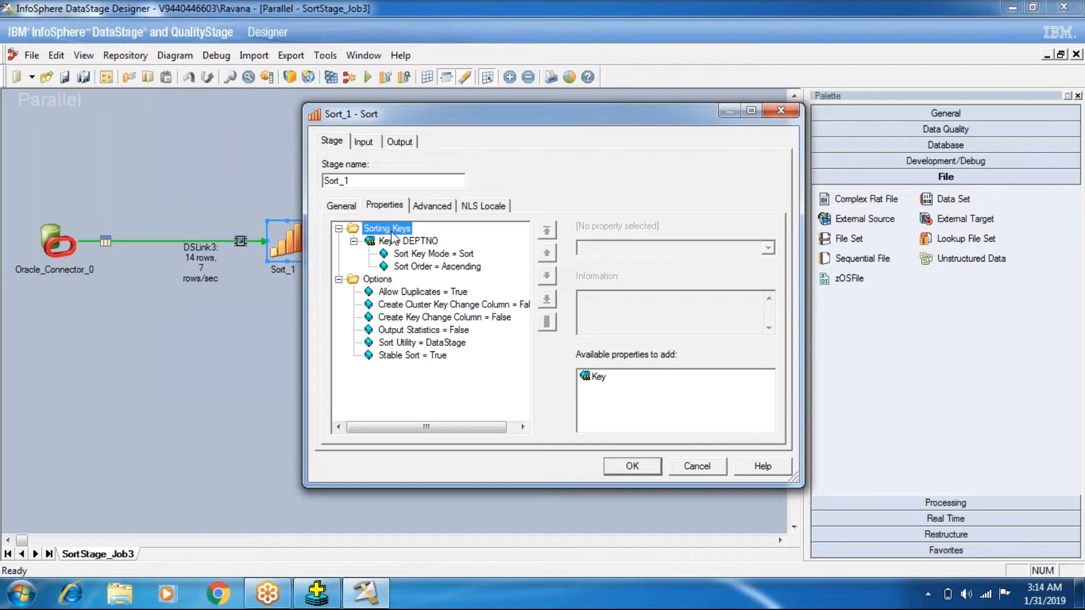
Try adding two empty sorting keys below DEPTNO in Sort_1, and remove both of them again.
{"action": "left_click", "coordinate": [596, 377]}
{"action": "left_click", "coordinate": [390, 228]}
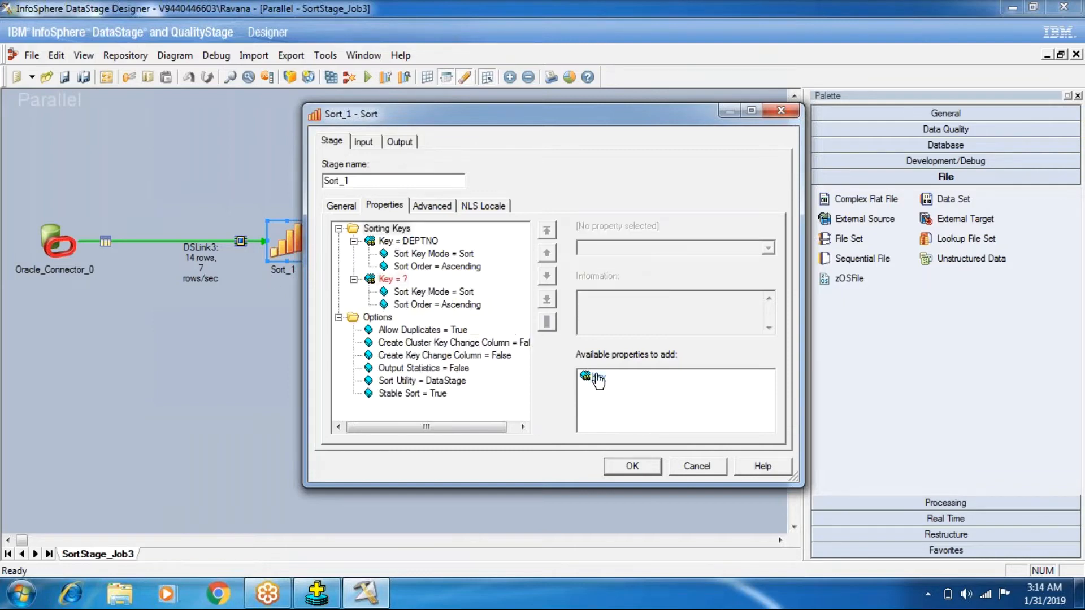
{"action": "left_click", "coordinate": [596, 377]}
{"action": "right_click", "coordinate": [396, 318]}
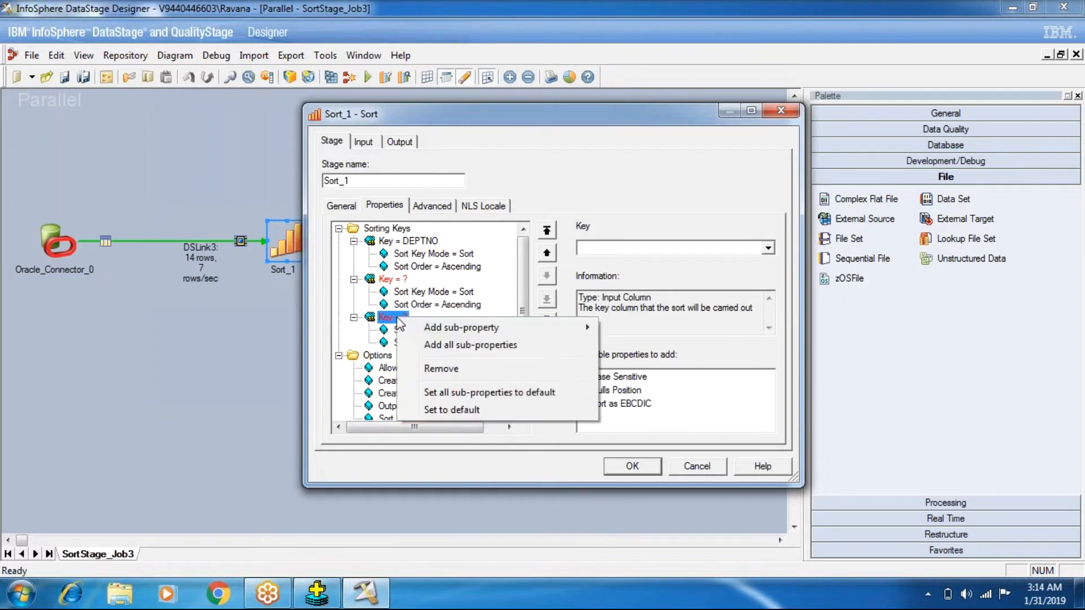
{"action": "left_click", "coordinate": [433, 368]}
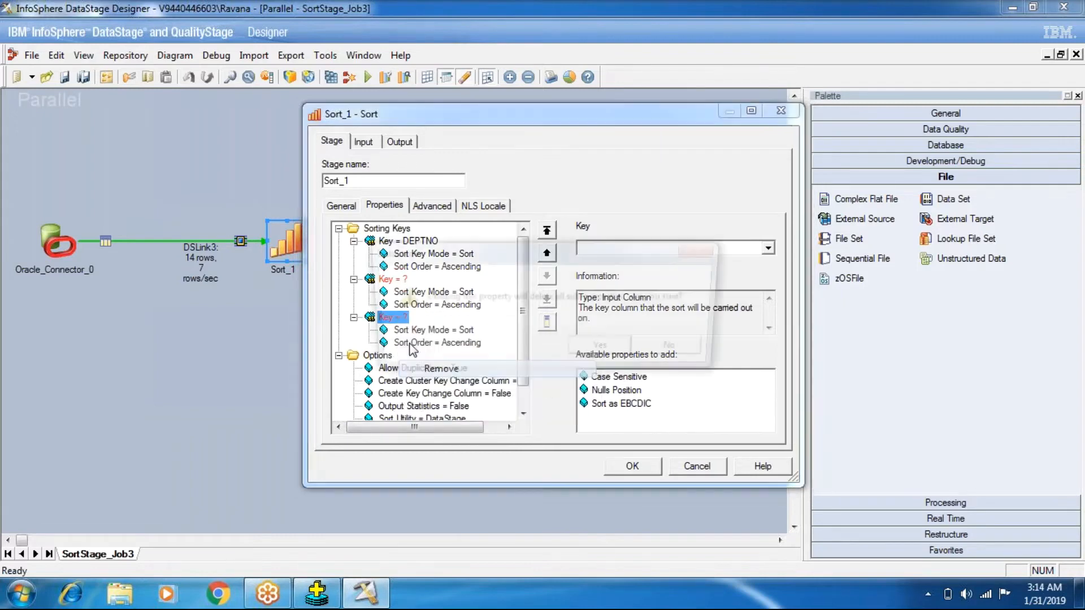
{"action": "left_click", "coordinate": [616, 354]}
{"action": "right_click", "coordinate": [392, 279]}
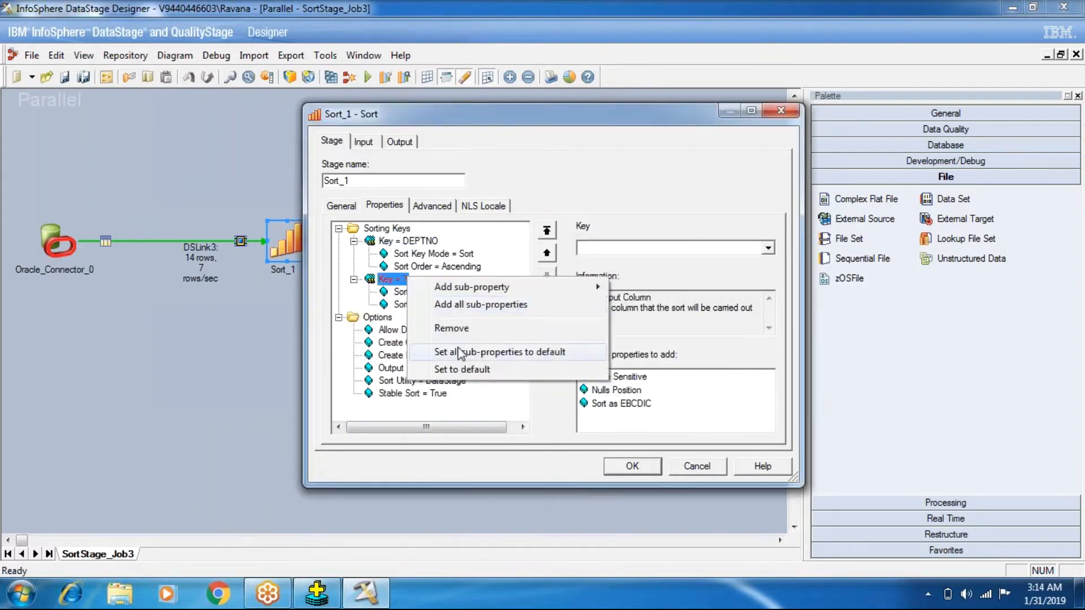
{"action": "left_click", "coordinate": [459, 332]}
{"action": "left_click", "coordinate": [614, 354]}
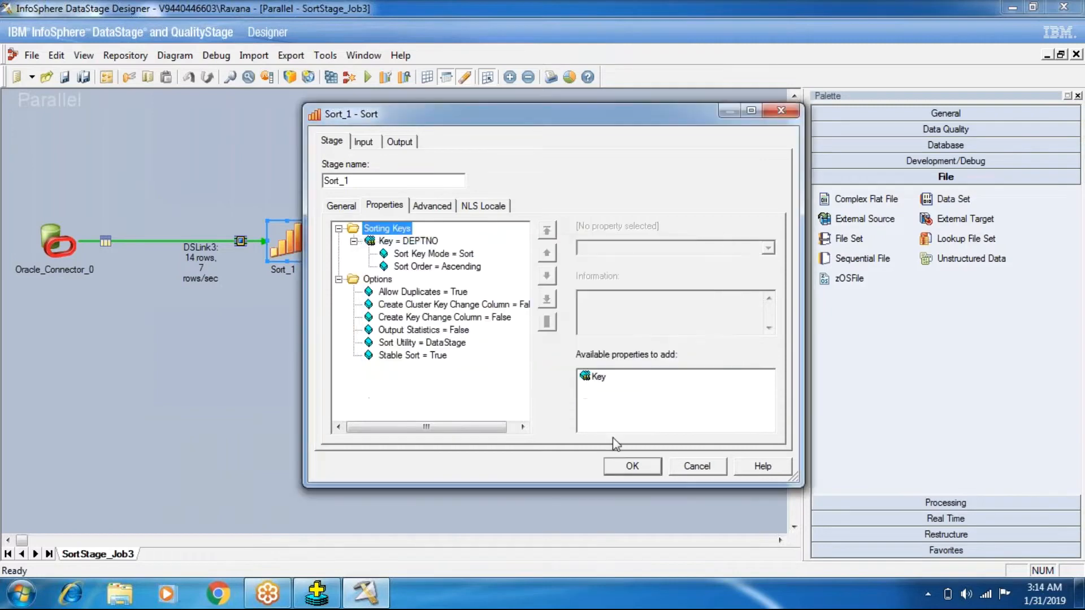
Review the Allow Duplicates option of Sort_1, keep it at True, and accept the stage settings.
{"action": "left_click", "coordinate": [375, 281]}
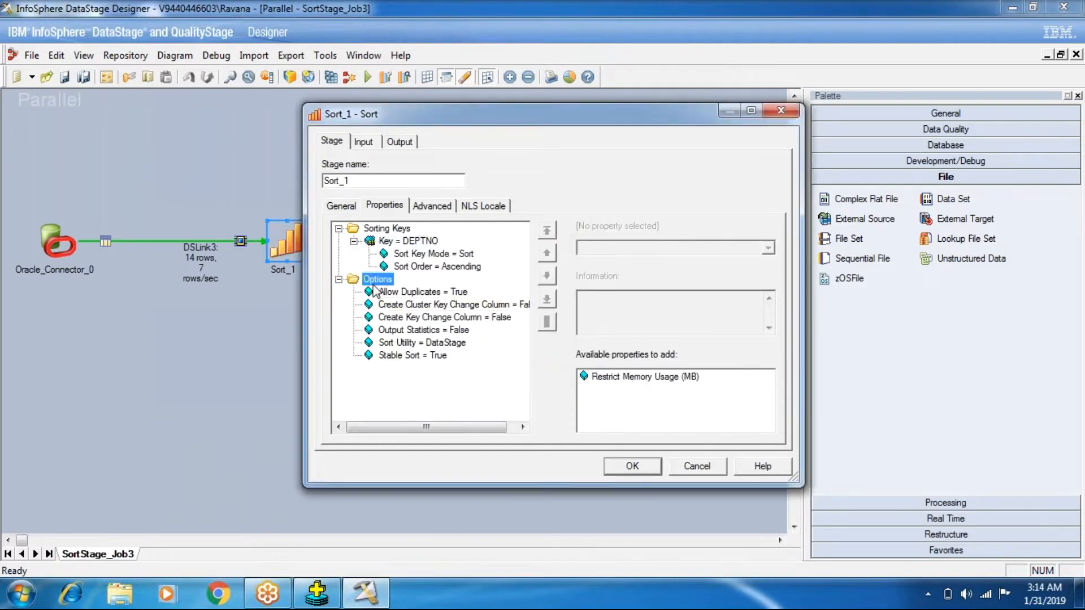
{"action": "left_click", "coordinate": [403, 294]}
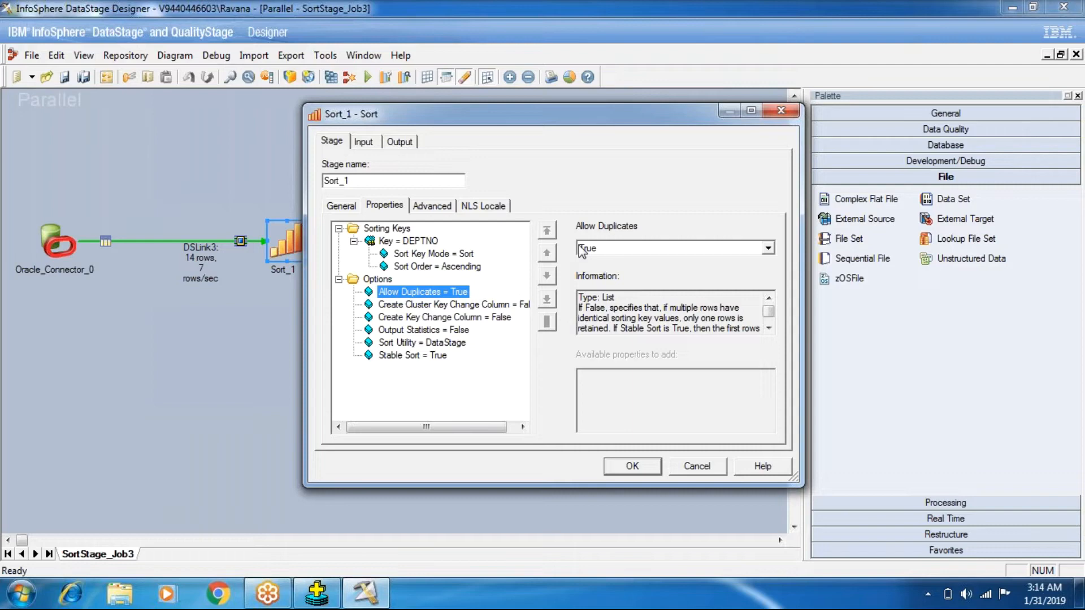
{"action": "left_click", "coordinate": [660, 27]}
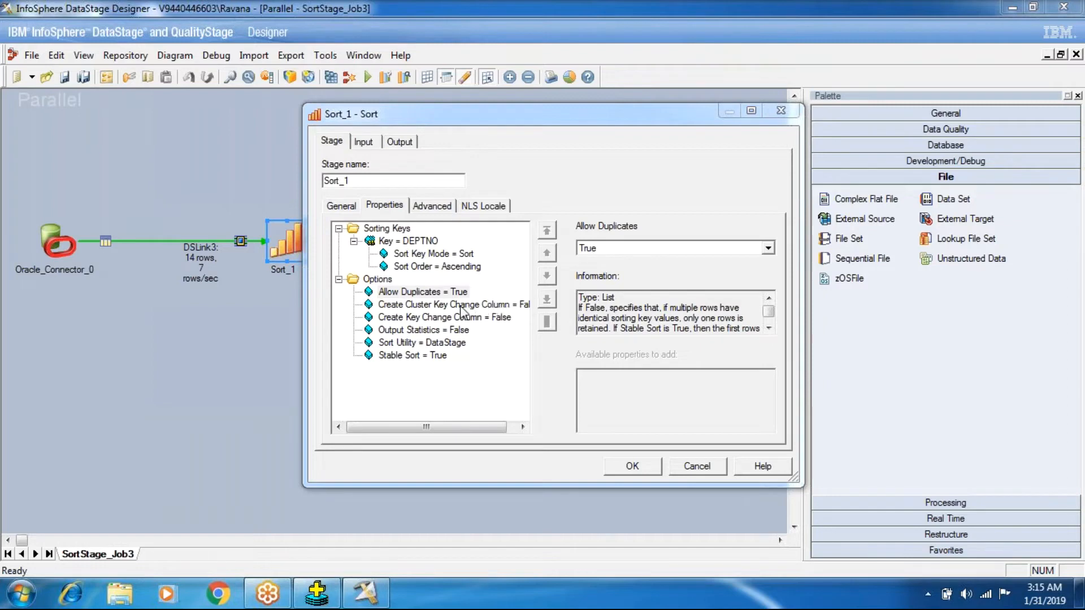
{"action": "left_click", "coordinate": [429, 291]}
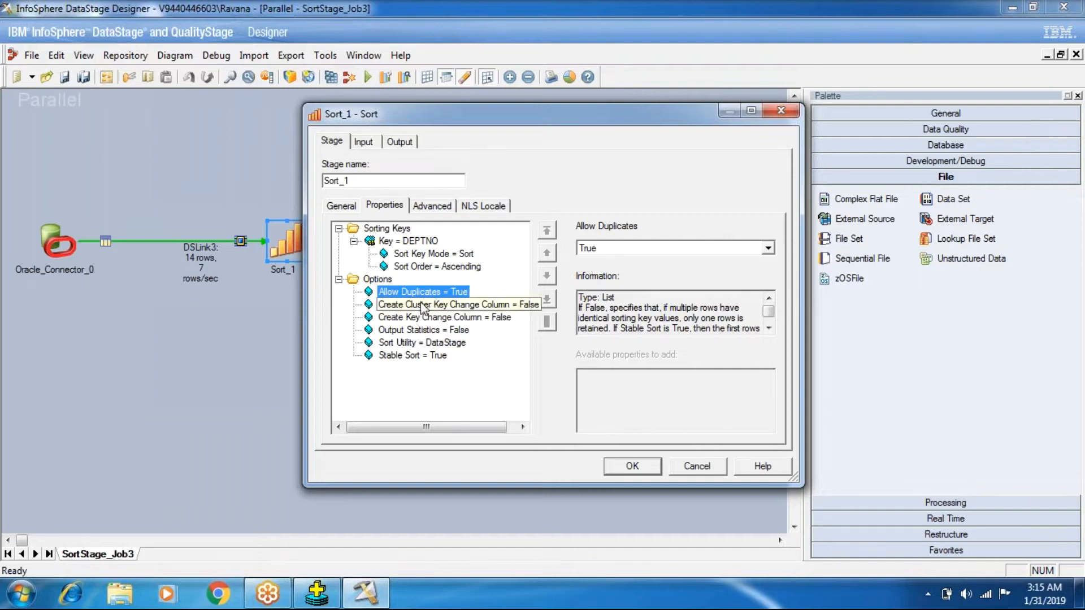
{"action": "left_click", "coordinate": [597, 249]}
{"action": "left_click", "coordinate": [593, 263]}
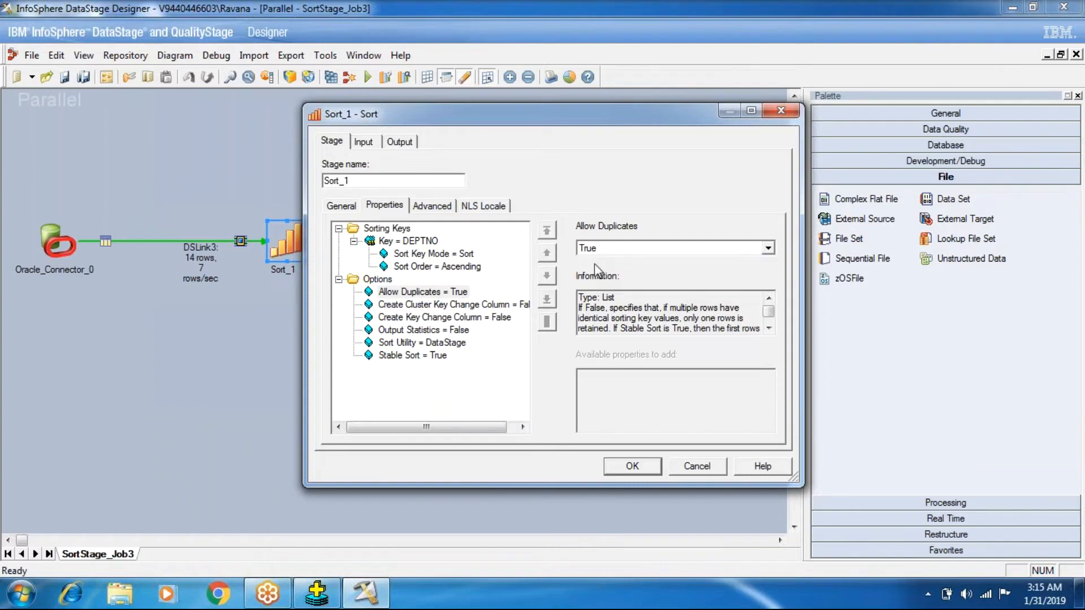
{"action": "left_click", "coordinate": [633, 469]}
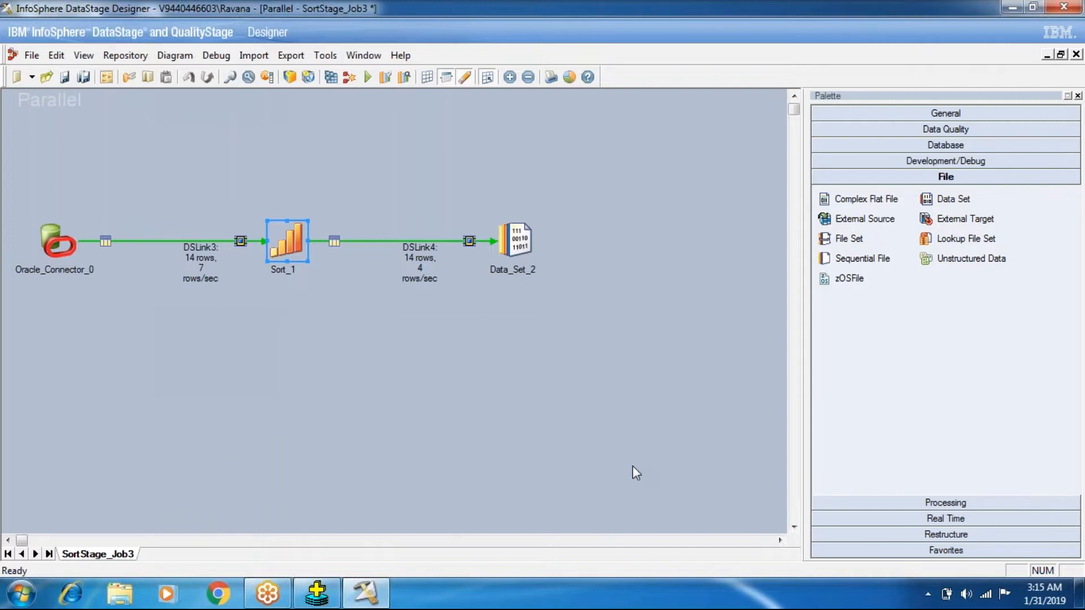
Compile SortStage_Job3 and run it with no limit on warnings.
{"action": "left_click", "coordinate": [329, 78]}
{"action": "left_click", "coordinate": [512, 320]}
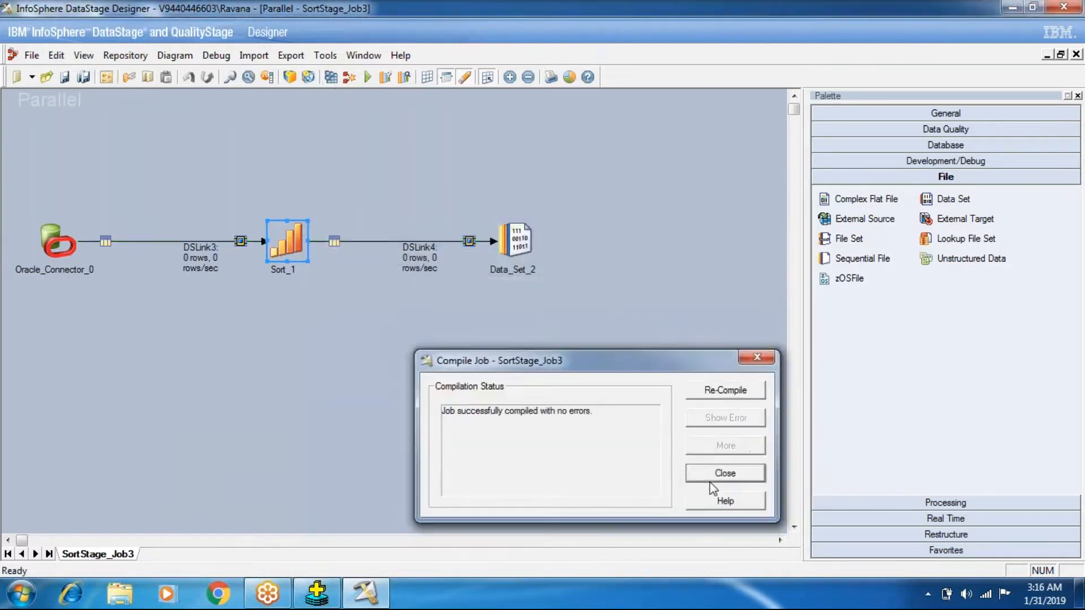
{"action": "left_click", "coordinate": [727, 473]}
{"action": "key", "text": "ctrl+F5"}
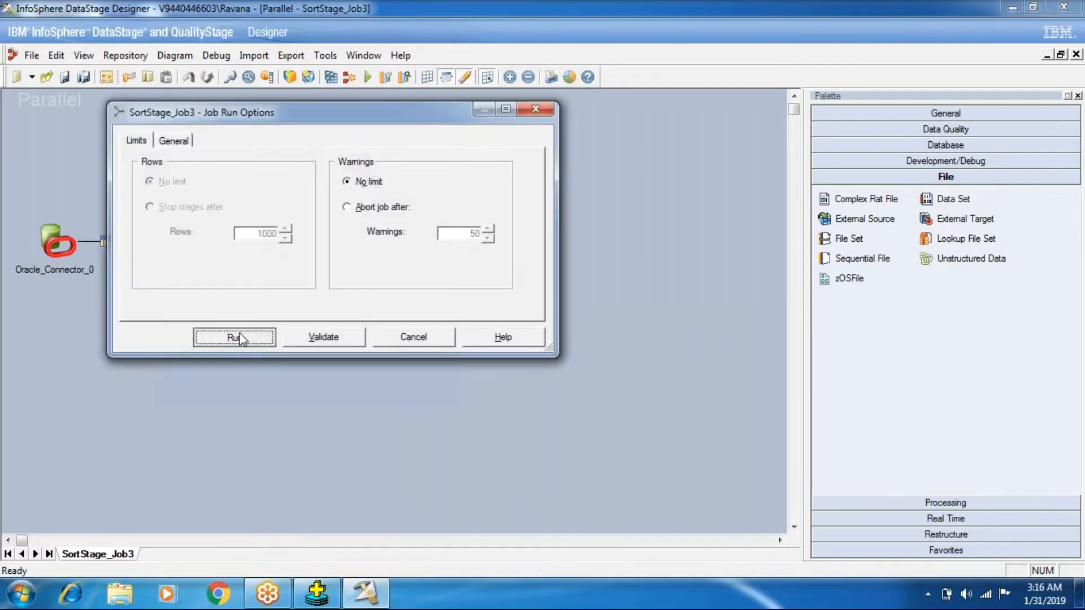
{"action": "left_click", "coordinate": [232, 333]}
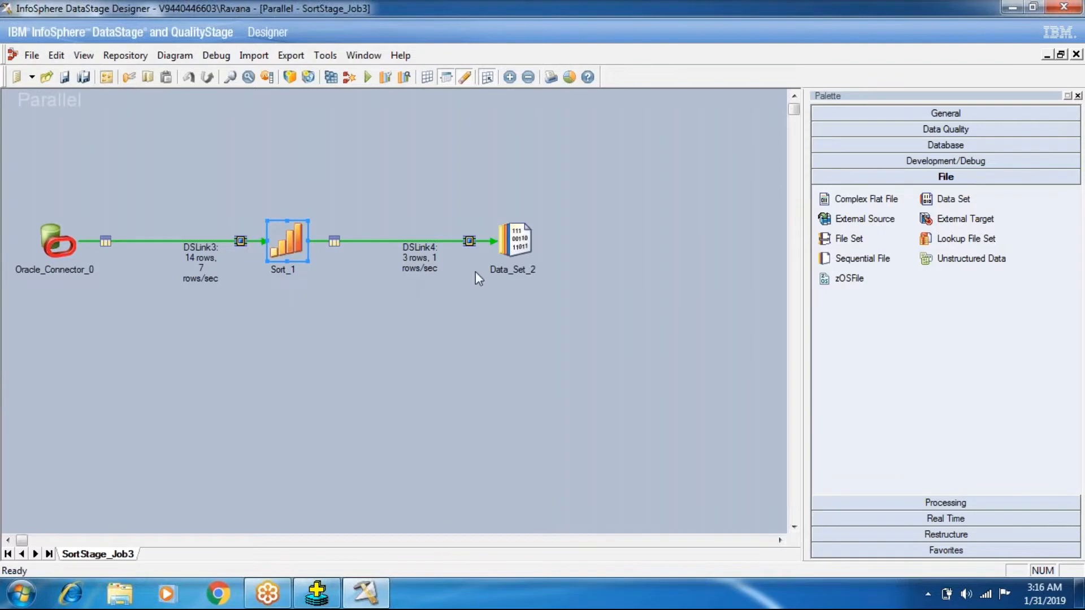
View the DSLink4 data written to Data_Set_2, checking the DEPTNO values, and close the data browser.
{"action": "right_click", "coordinate": [526, 243]}
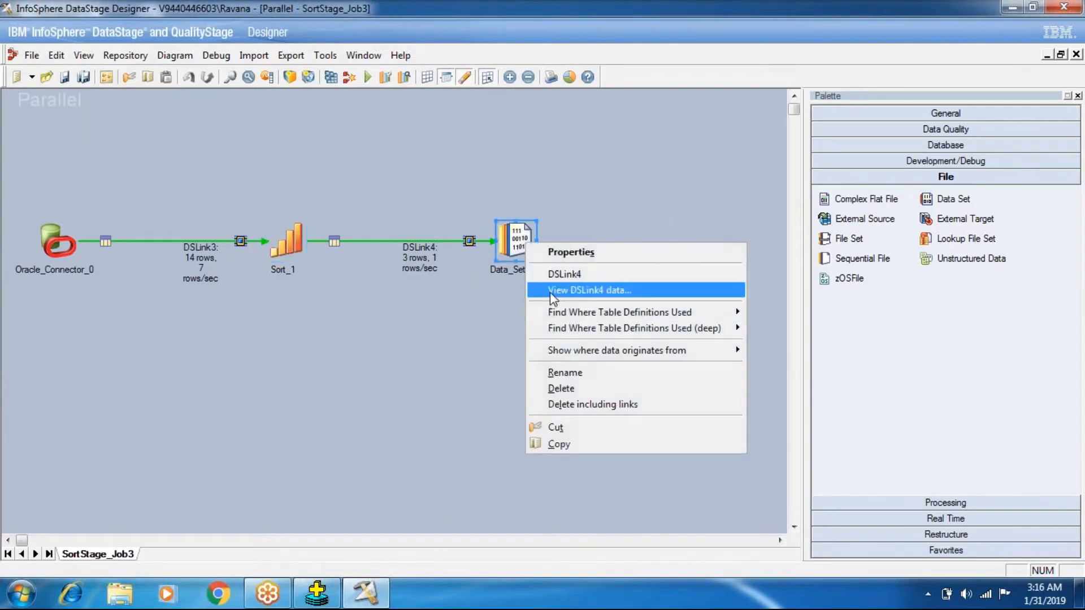
{"action": "left_click", "coordinate": [588, 290]}
{"action": "left_click", "coordinate": [684, 255]}
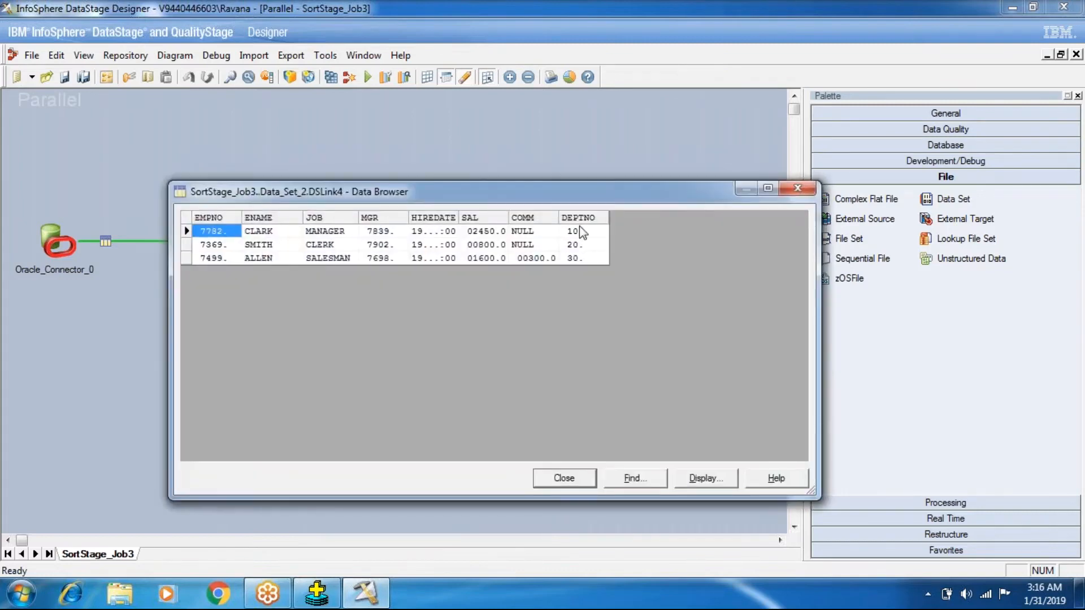
{"action": "left_click", "coordinate": [552, 483]}
Review the DEPTNO sorting key and the Allow Duplicates option of Sort_1, and accept the stage settings.
{"action": "double_click", "coordinate": [290, 248]}
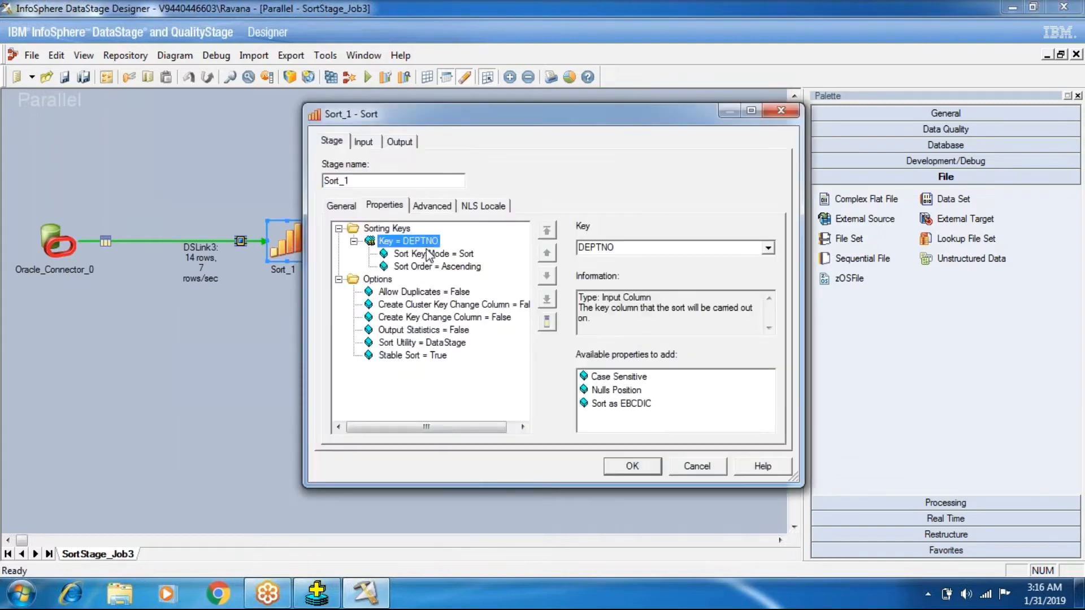
{"action": "left_click", "coordinate": [440, 296]}
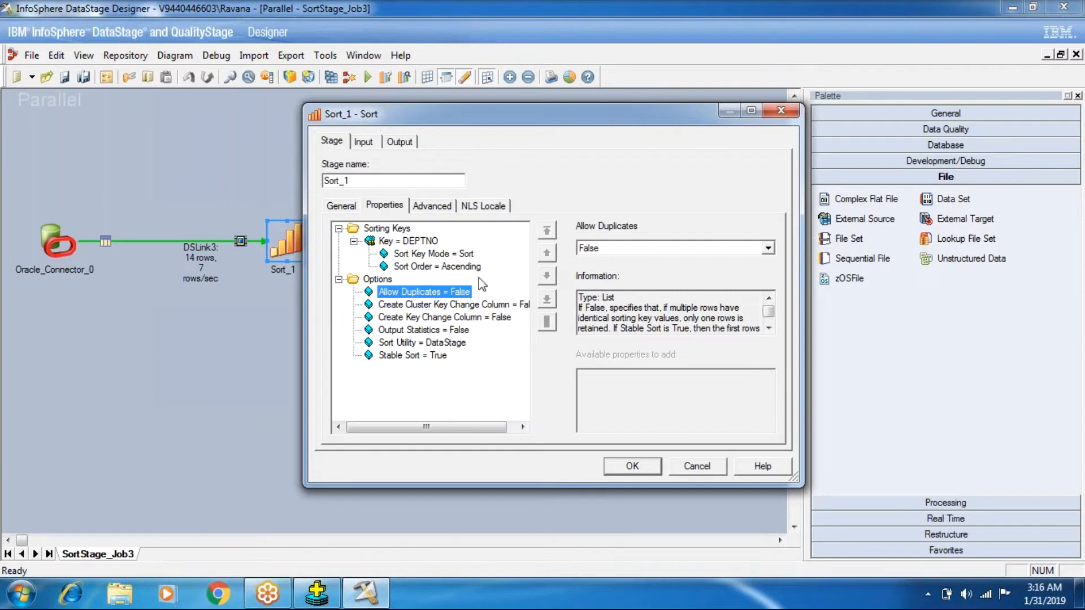
{"action": "left_click", "coordinate": [433, 245]}
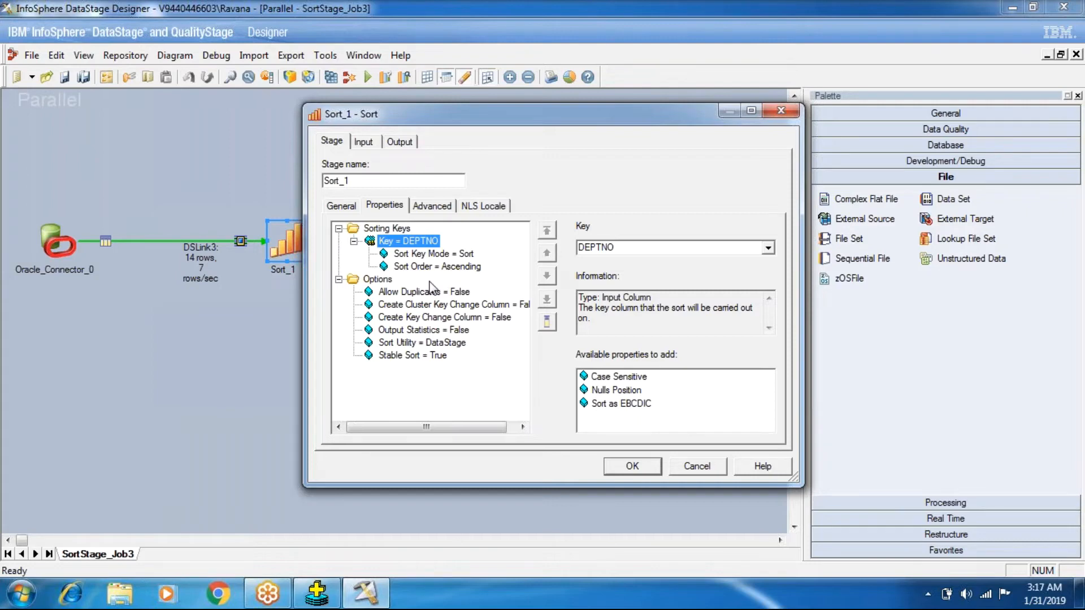
{"action": "left_click", "coordinate": [389, 293]}
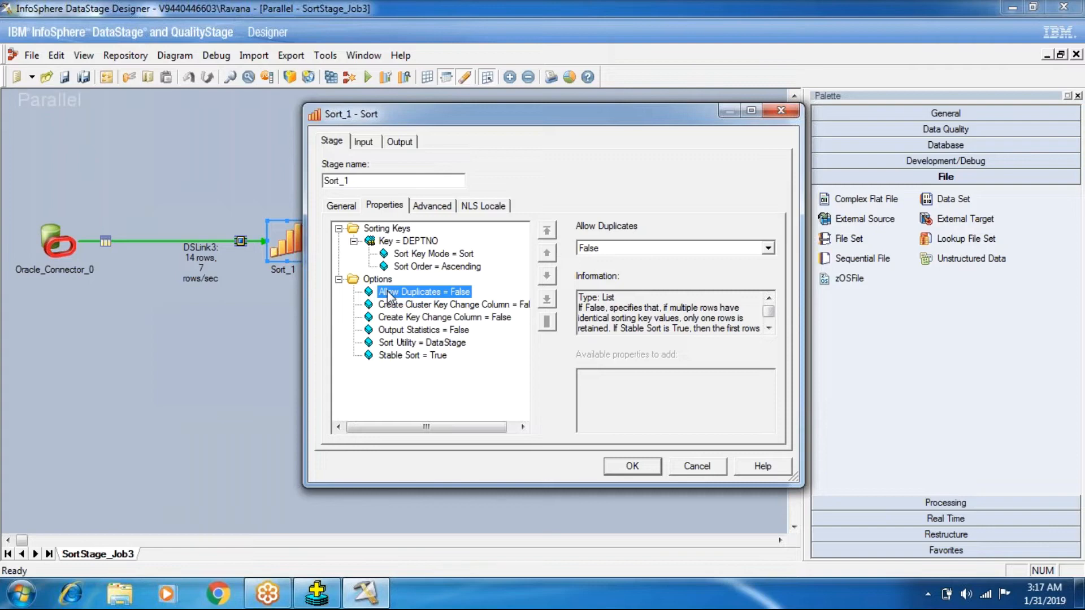
{"action": "left_click", "coordinate": [629, 474]}
Add a Remove Duplicates stage below Sort_1, and review its Duplicate To Retain choices without changing them.
{"action": "left_click", "coordinate": [945, 503]}
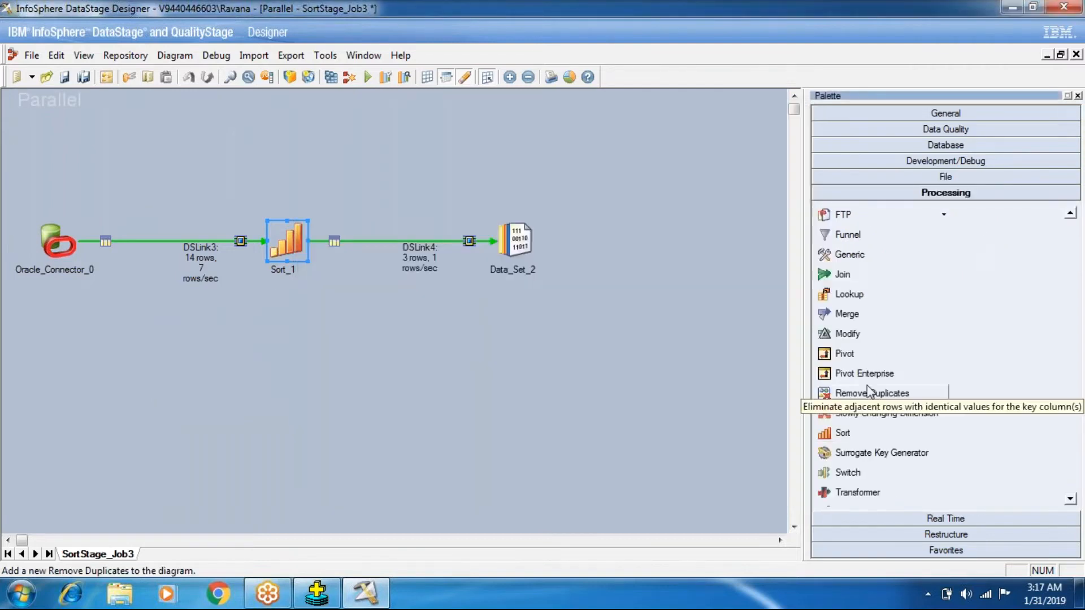
{"action": "left_click_drag", "start_coordinate": [870, 393], "coordinate": [291, 346]}
{"action": "double_click", "coordinate": [286, 312]}
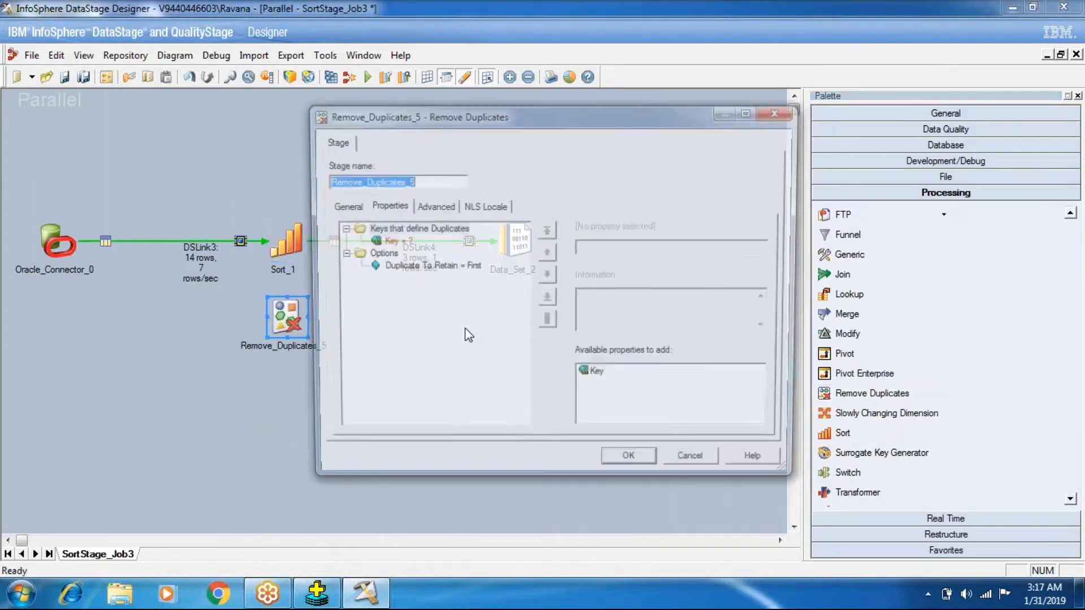
{"action": "left_click", "coordinate": [416, 271]}
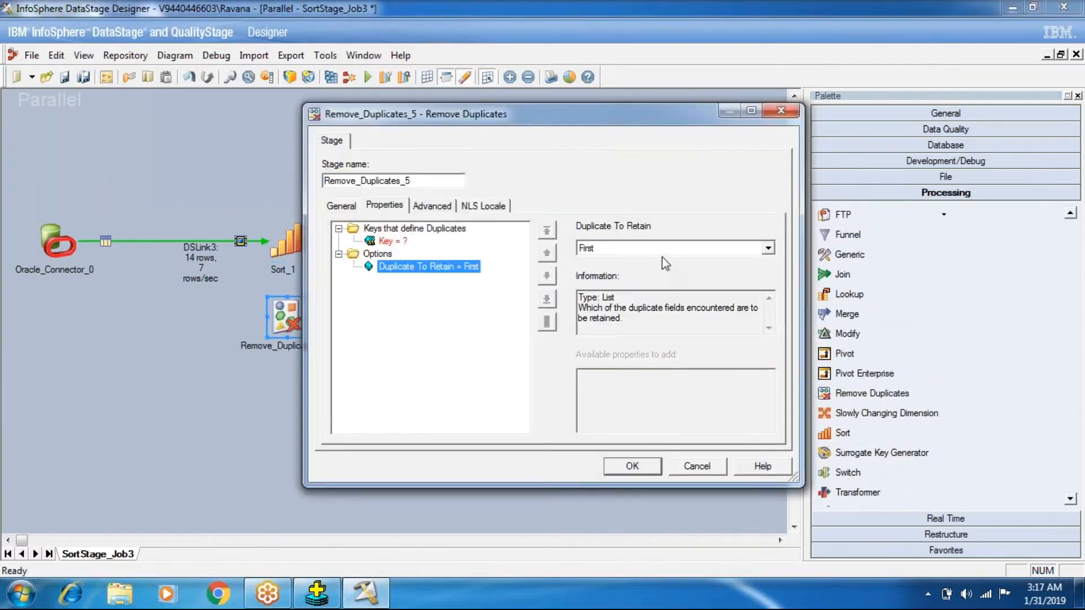
{"action": "left_click", "coordinate": [662, 254]}
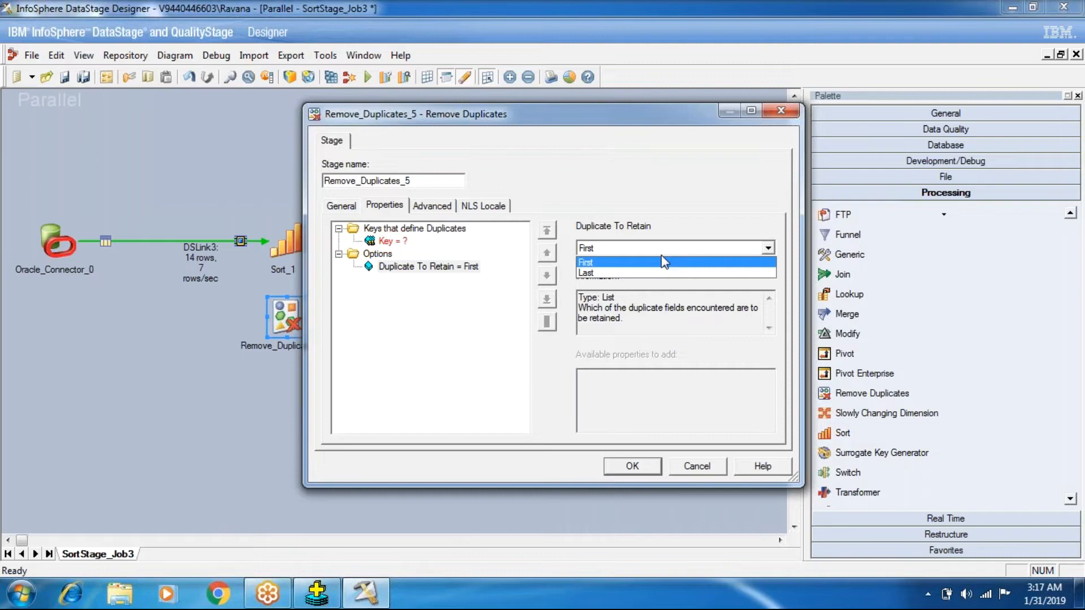
{"action": "left_click", "coordinate": [683, 471]}
{"action": "left_click", "coordinate": [698, 474]}
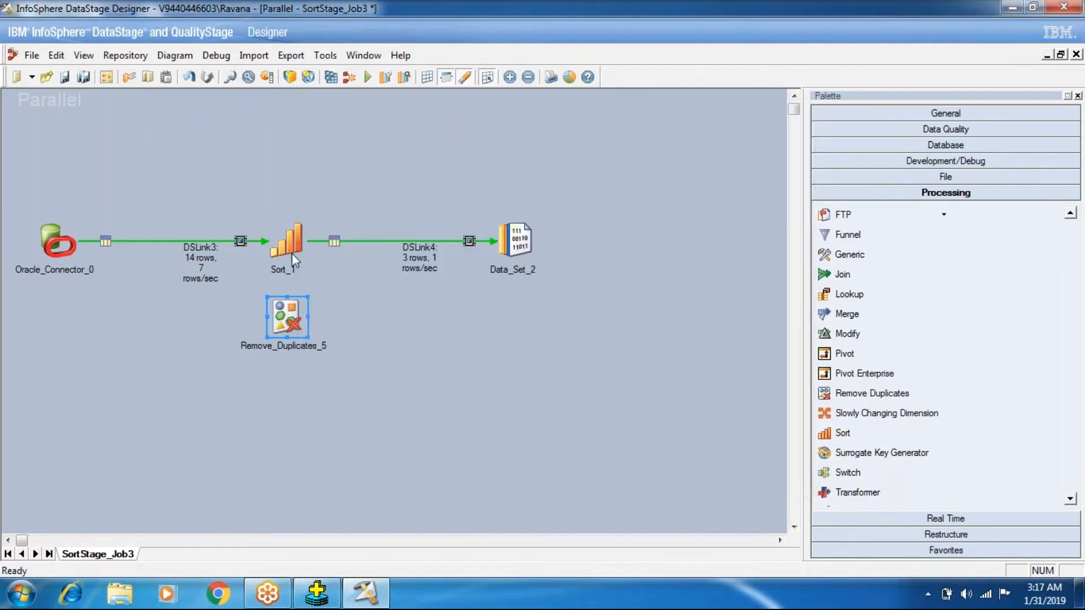
Set the sort order of the DEPTNO key in Sort_1 to Descending.
{"action": "double_click", "coordinate": [285, 242]}
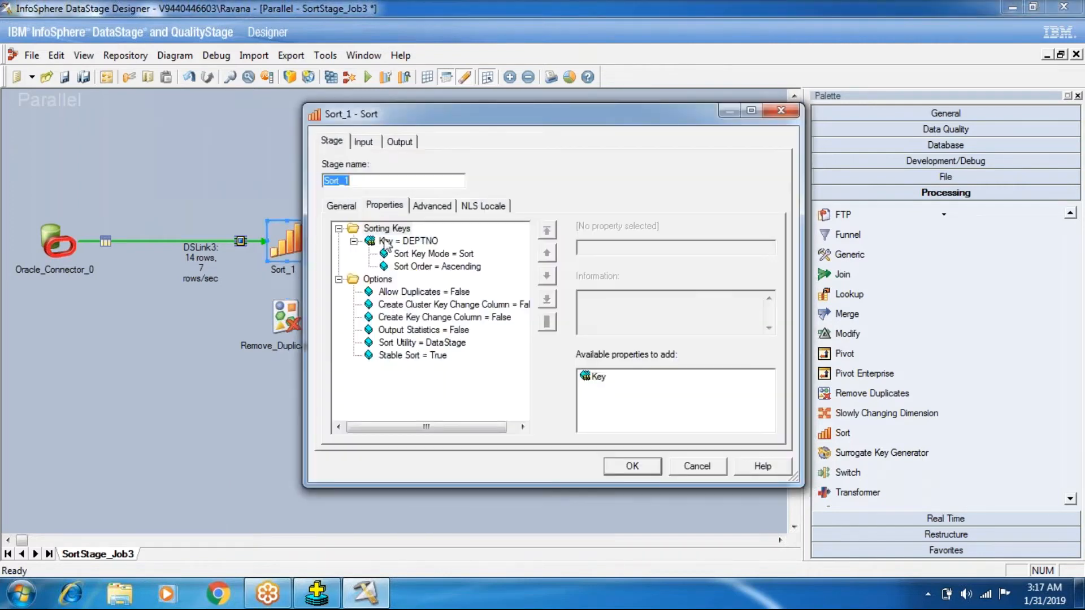
{"action": "left_click", "coordinate": [412, 266]}
{"action": "left_click", "coordinate": [611, 248]}
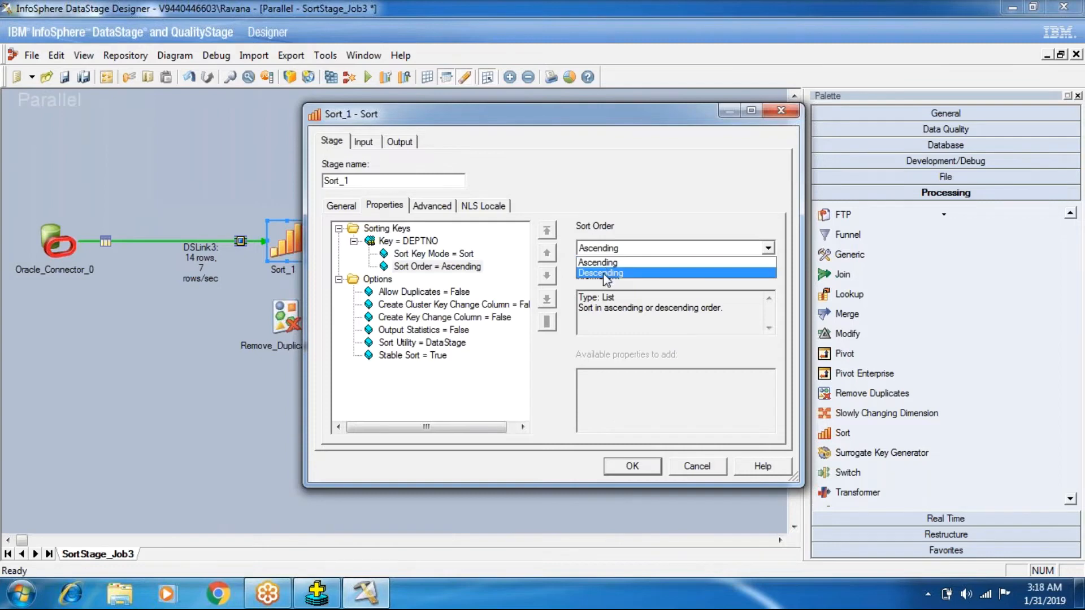
{"action": "left_click", "coordinate": [604, 274]}
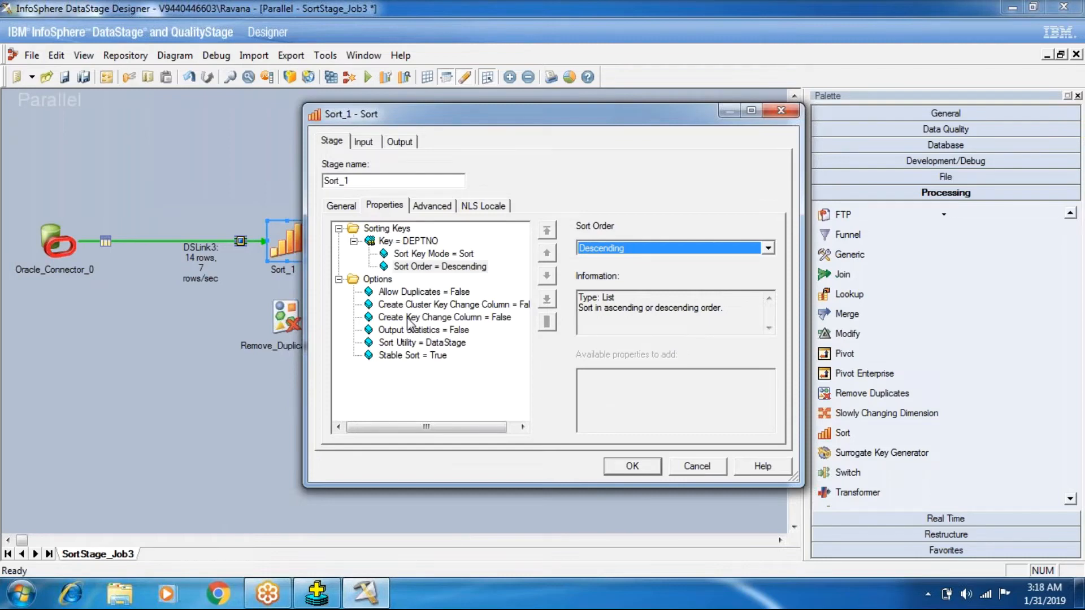
Set the DEPTNO key's sort order to Ascending and the Allow Duplicates option of Sort_1 to True.
{"action": "left_click", "coordinate": [440, 266]}
{"action": "left_click", "coordinate": [617, 251]}
{"action": "left_click", "coordinate": [618, 262]}
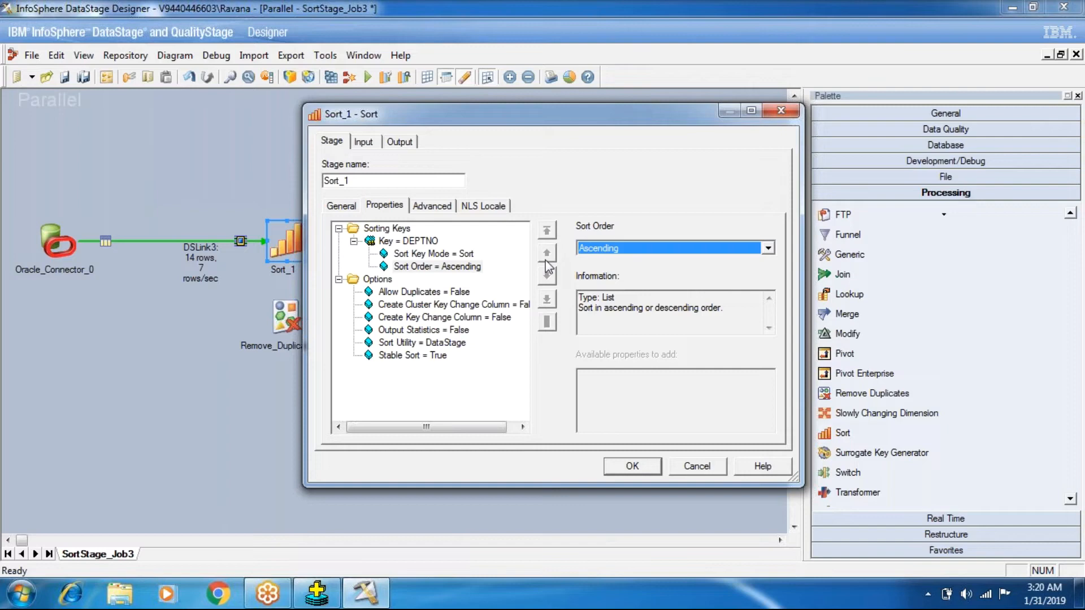
{"action": "right_click", "coordinate": [403, 292]}
{"action": "left_click", "coordinate": [419, 304]}
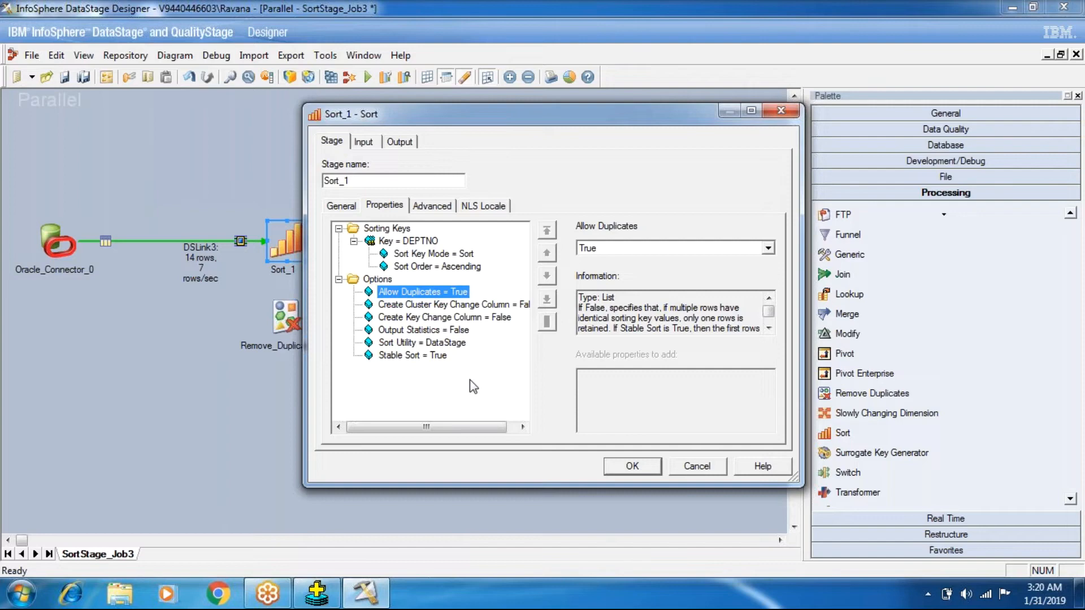
Enlarge the Sort_1 settings and compare the column definitions of output DSLink4 and input DSLink3.
{"action": "left_click", "coordinate": [402, 142]}
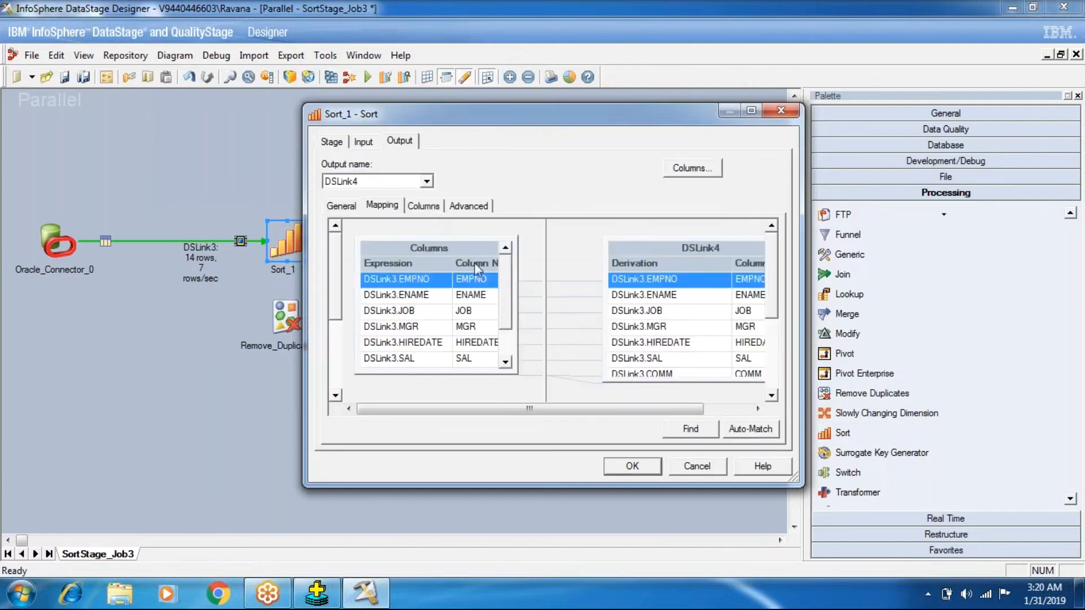
{"action": "left_click", "coordinate": [751, 111]}
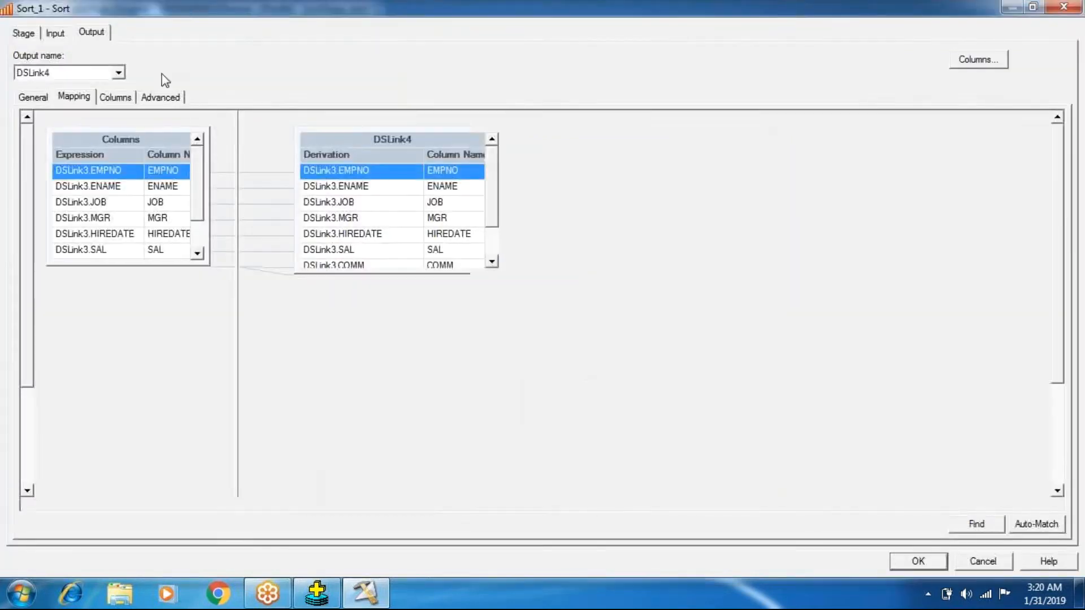
{"action": "left_click", "coordinate": [118, 97]}
{"action": "left_click", "coordinate": [44, 222]}
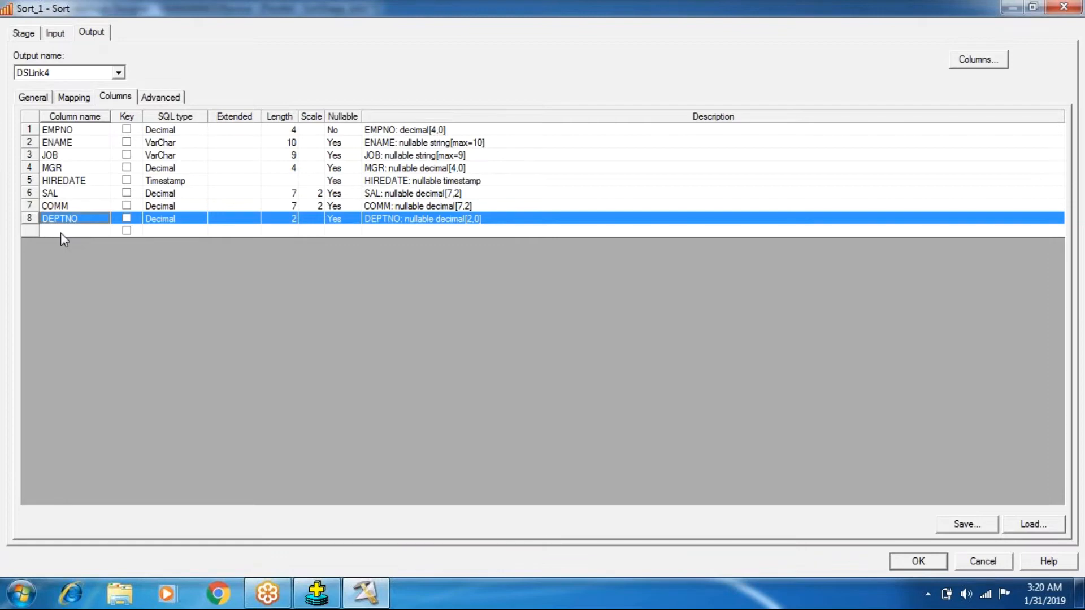
{"action": "left_click", "coordinate": [62, 35]}
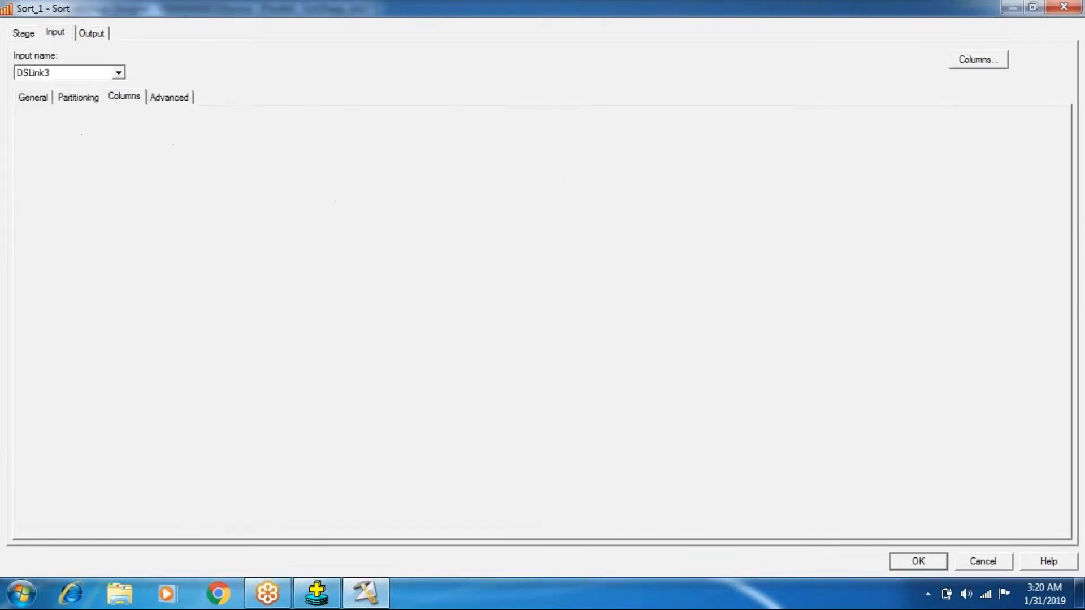
{"action": "left_click", "coordinate": [121, 97]}
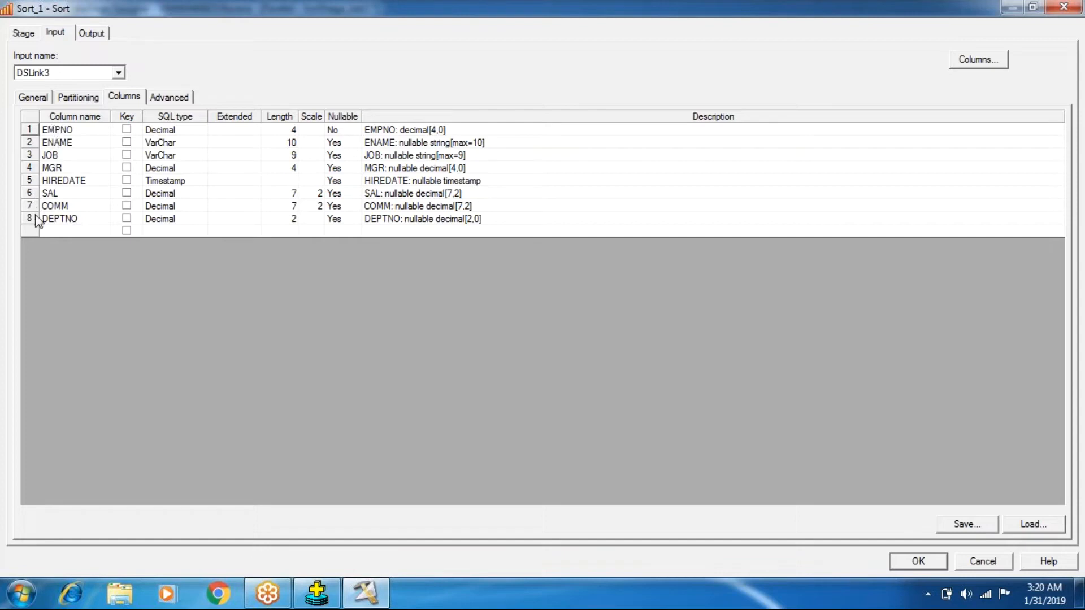
{"action": "left_click", "coordinate": [52, 229]}
{"action": "left_click", "coordinate": [92, 33]}
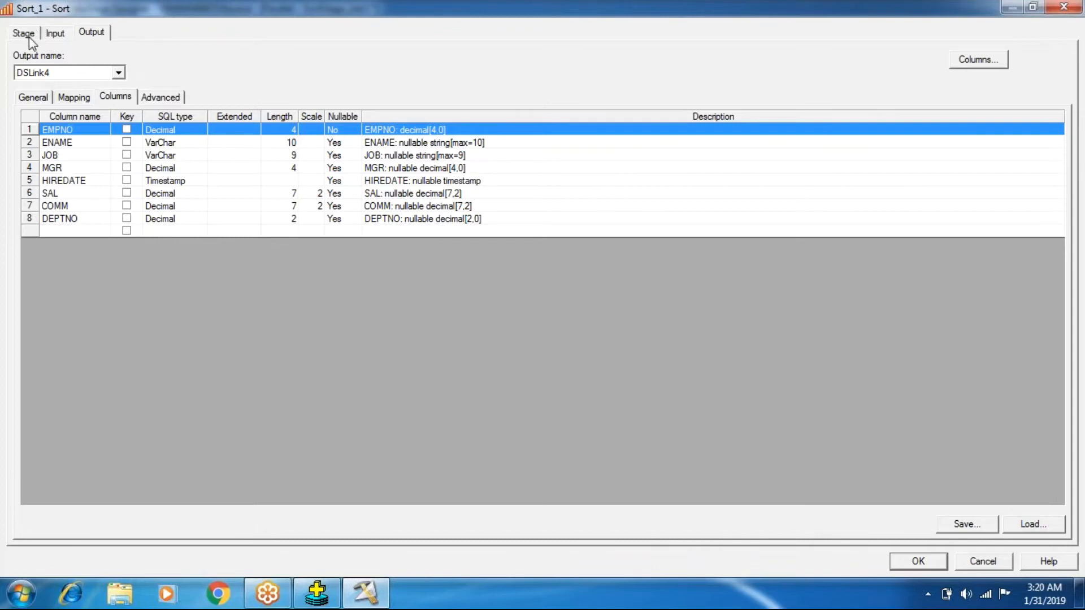
Set the Create Key Change Column option of Sort_1 to True.
{"action": "left_click", "coordinate": [27, 34]}
{"action": "left_click", "coordinate": [73, 172]}
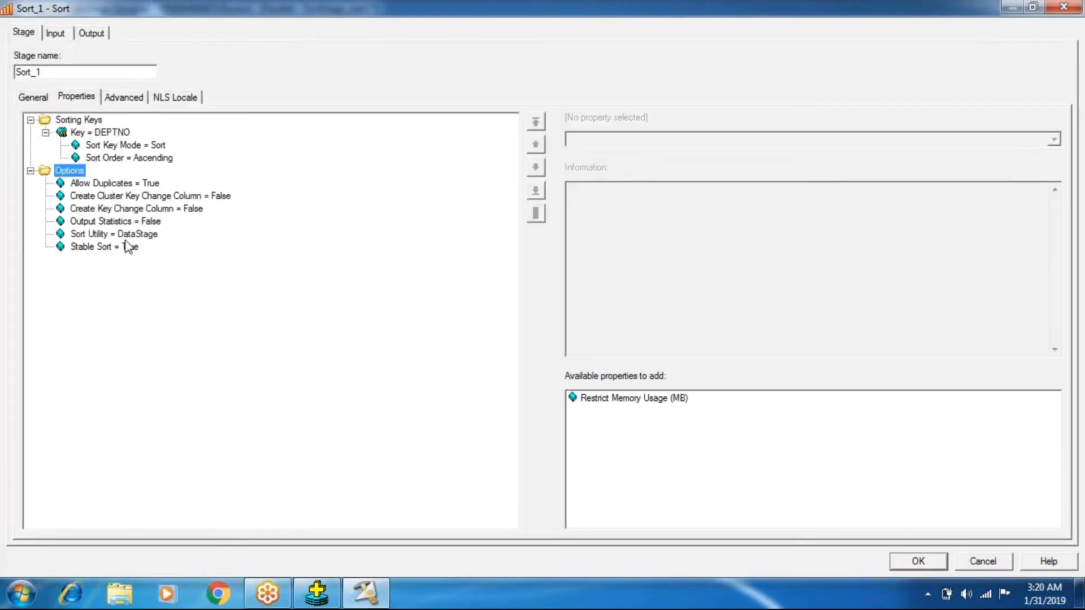
{"action": "left_click", "coordinate": [118, 197]}
{"action": "left_click", "coordinate": [119, 211]}
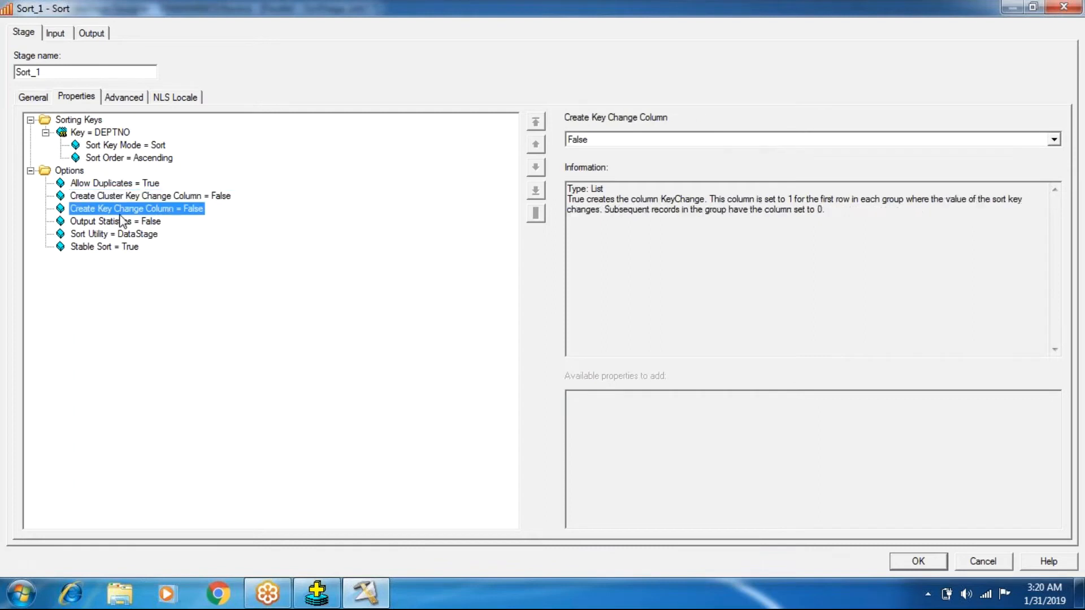
{"action": "left_click", "coordinate": [588, 143]}
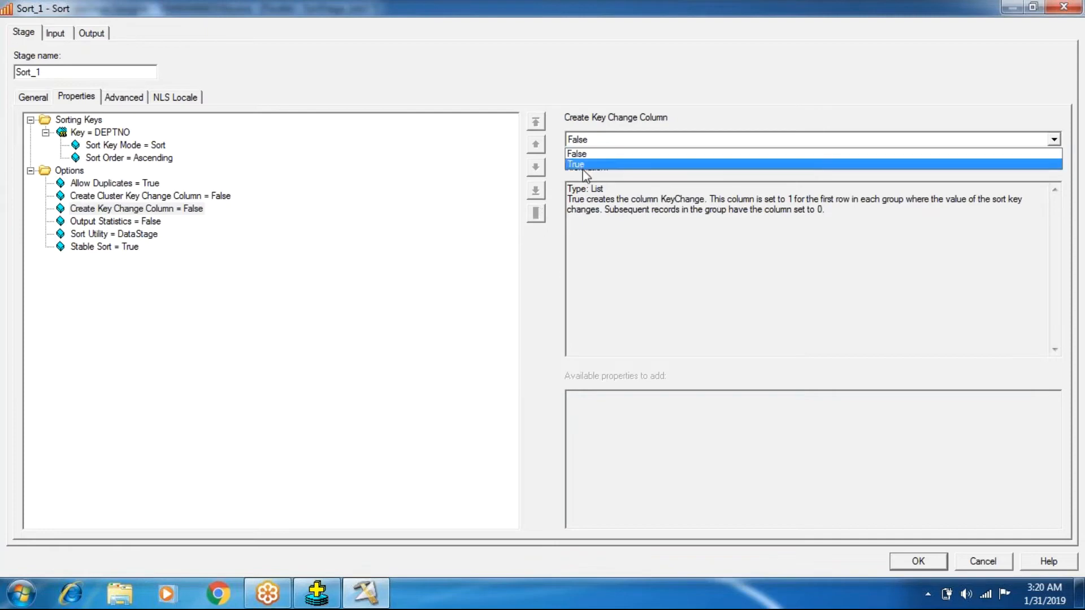
{"action": "left_click", "coordinate": [586, 165]}
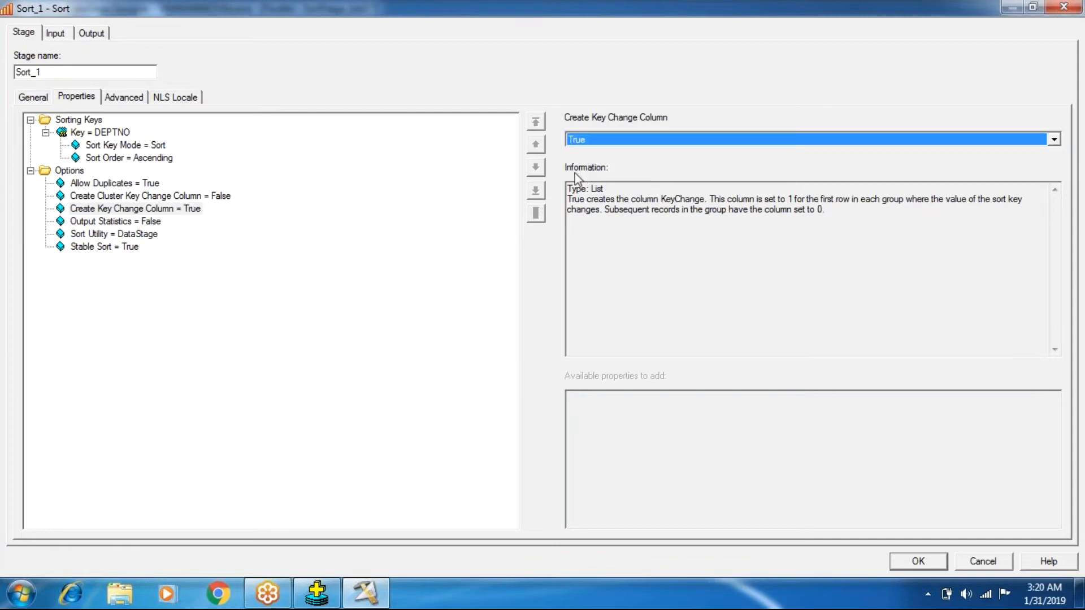
Map the KeyChange() column of Sort_1 to the output link DSLink4.
{"action": "left_click", "coordinate": [91, 33]}
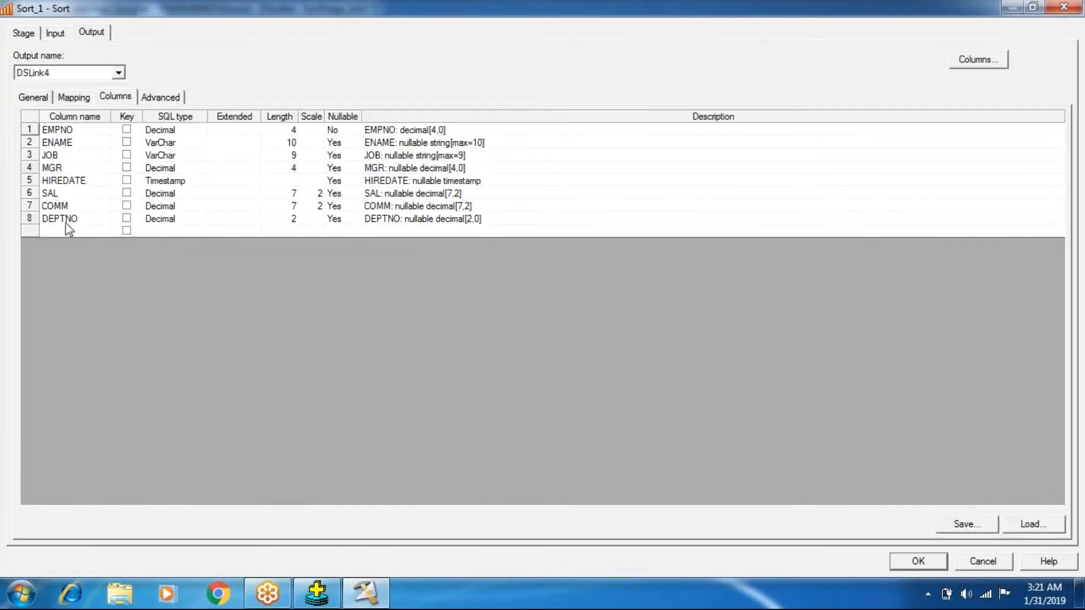
{"action": "left_click", "coordinate": [30, 35]}
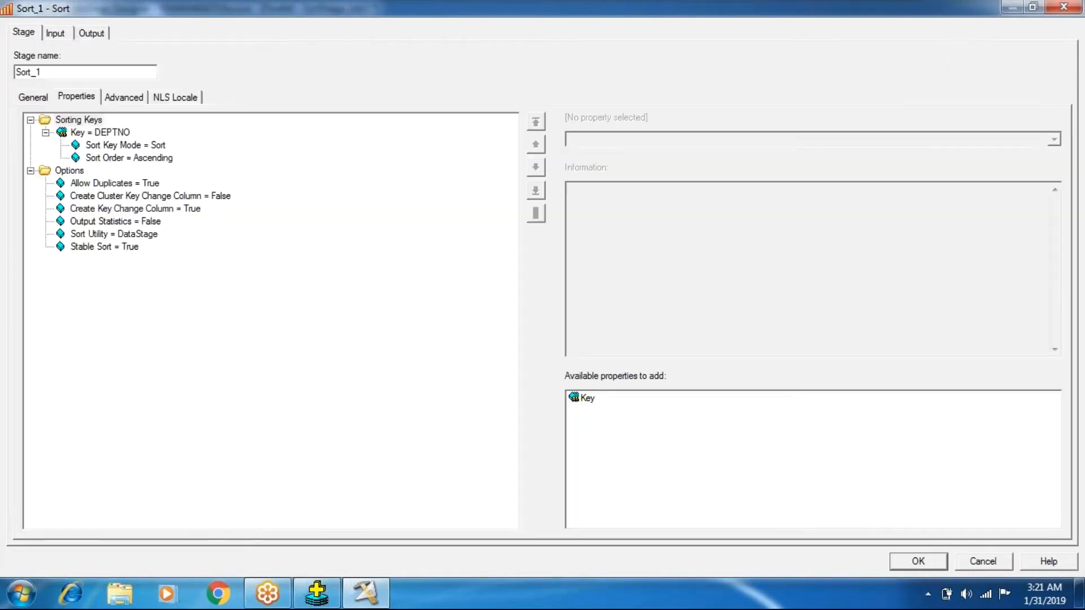
{"action": "left_click", "coordinate": [139, 211]}
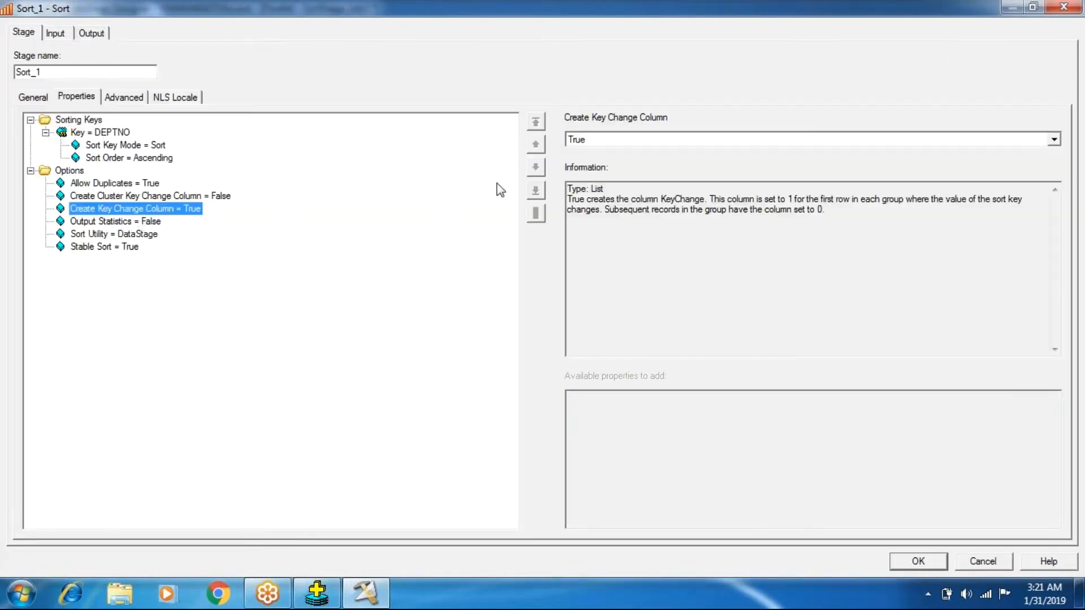
{"action": "left_click", "coordinate": [101, 32]}
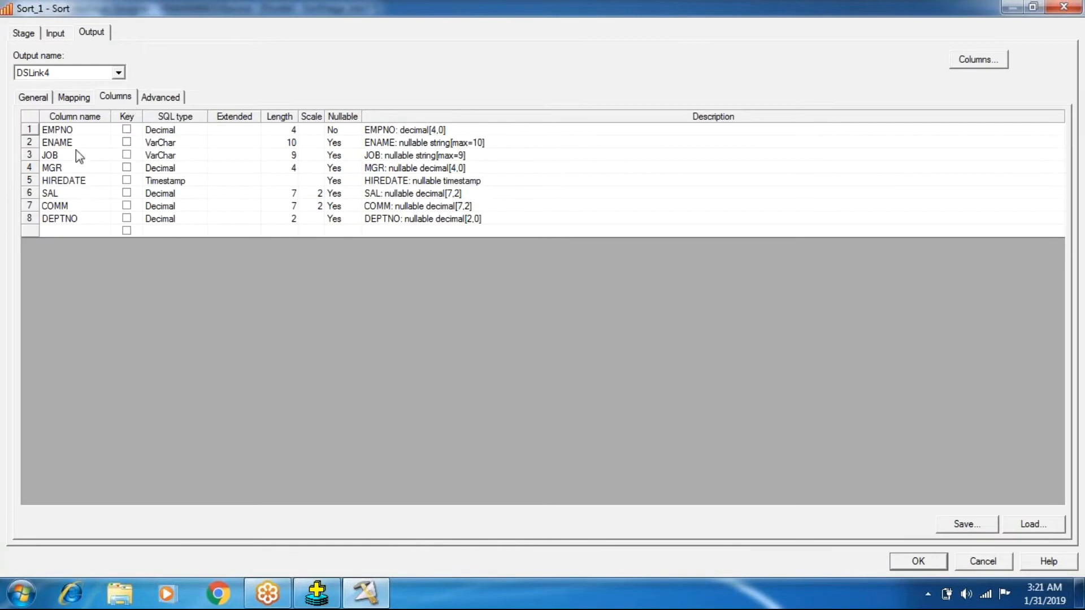
{"action": "left_click", "coordinate": [84, 99]}
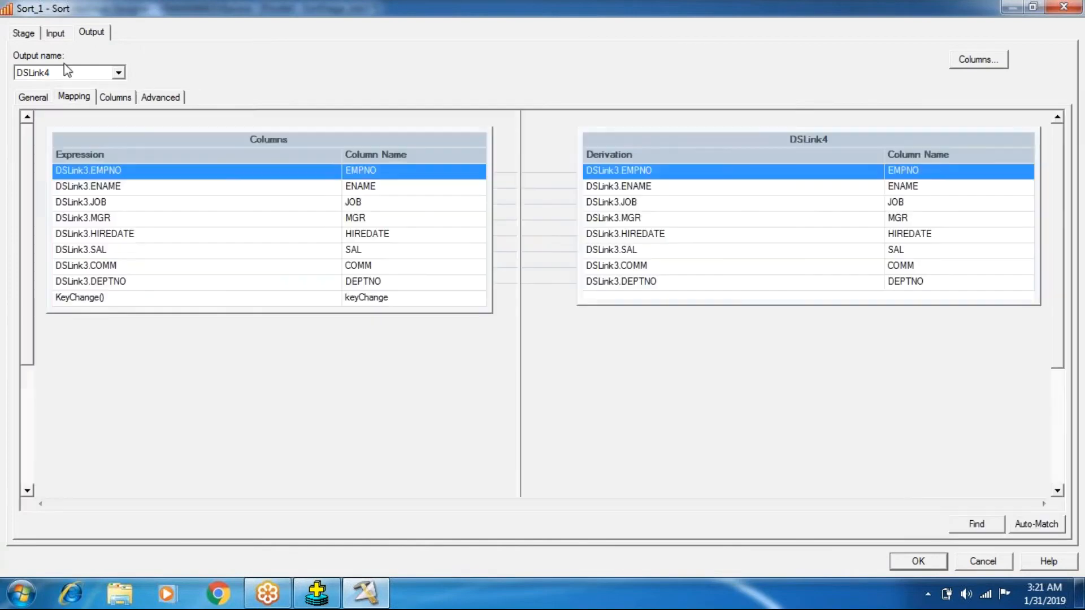
{"action": "left_click", "coordinate": [106, 297]}
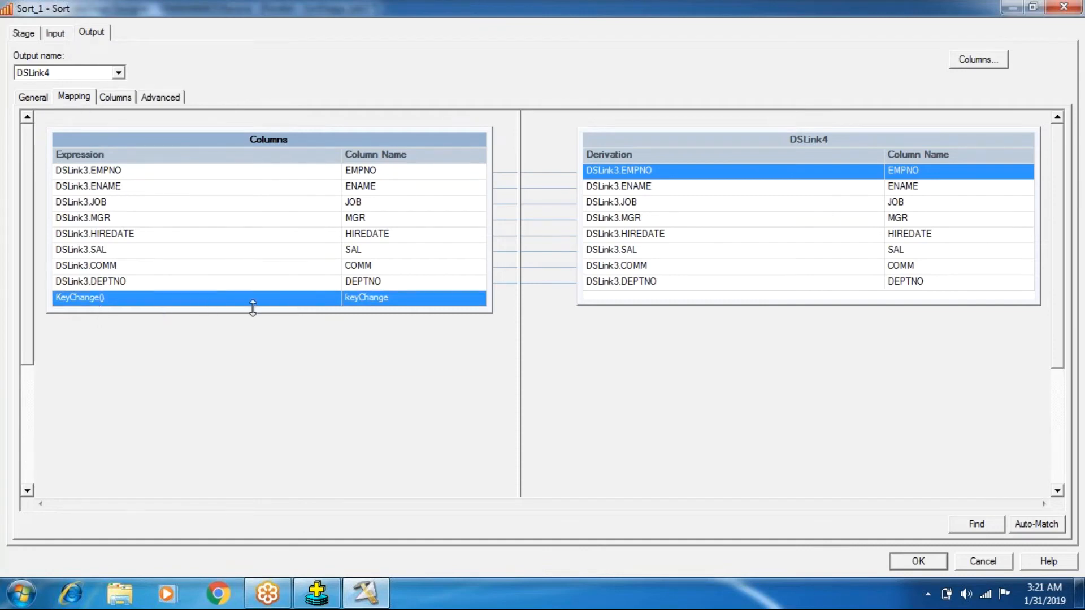
{"action": "mouse_move", "coordinate": [448, 310]}
{"action": "left_mouse_down"}
{"action": "mouse_move", "coordinate": [632, 330]}
{"action": "mouse_move", "coordinate": [645, 295]}
{"action": "left_mouse_up"}
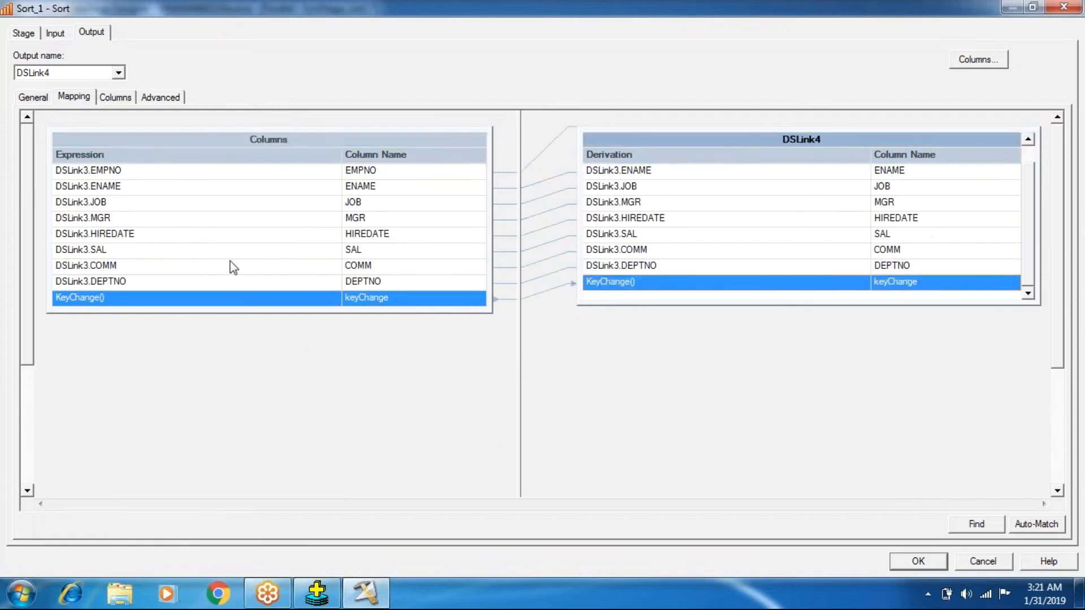
Compare the Create Key Change Column option of Sort_1 with the column definitions of DSLink3 and DSLink4, focusing on the keyChange column.
{"action": "left_click", "coordinate": [25, 33]}
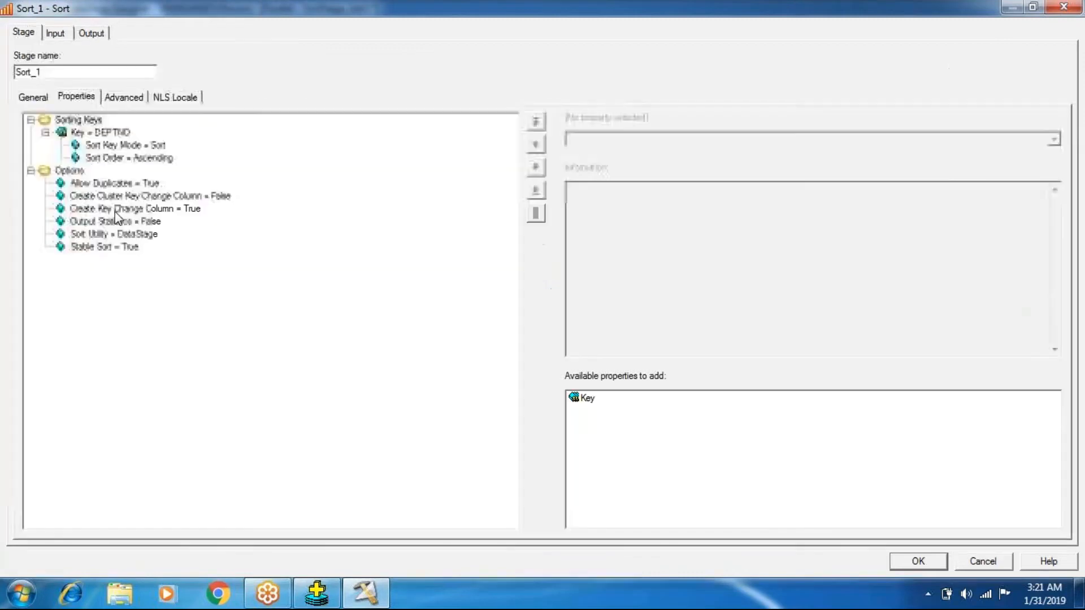
{"action": "left_click", "coordinate": [131, 197]}
{"action": "left_click", "coordinate": [132, 210]}
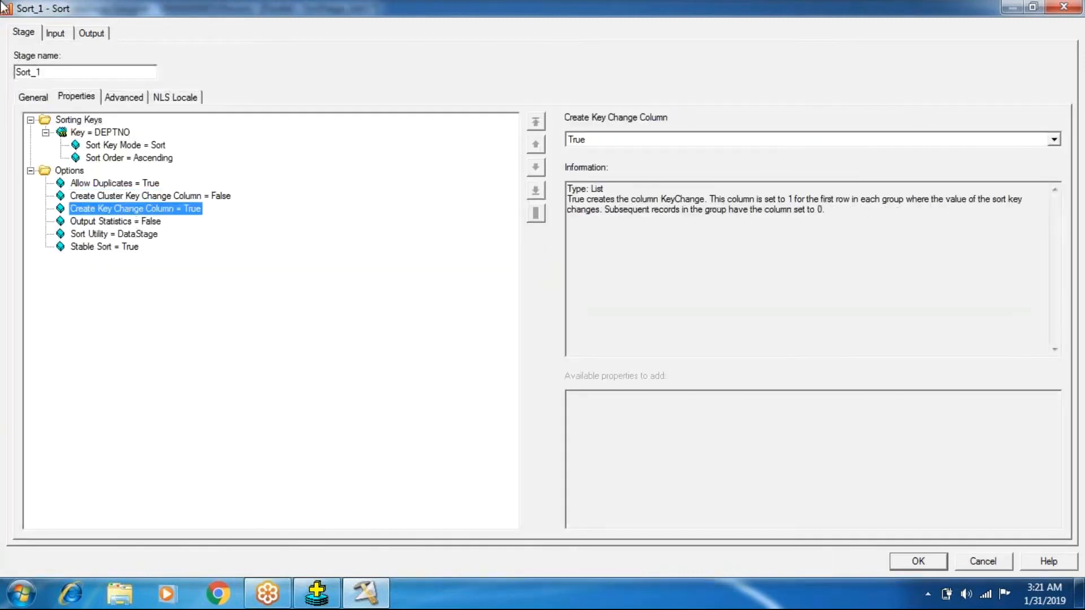
{"action": "left_click", "coordinate": [62, 34]}
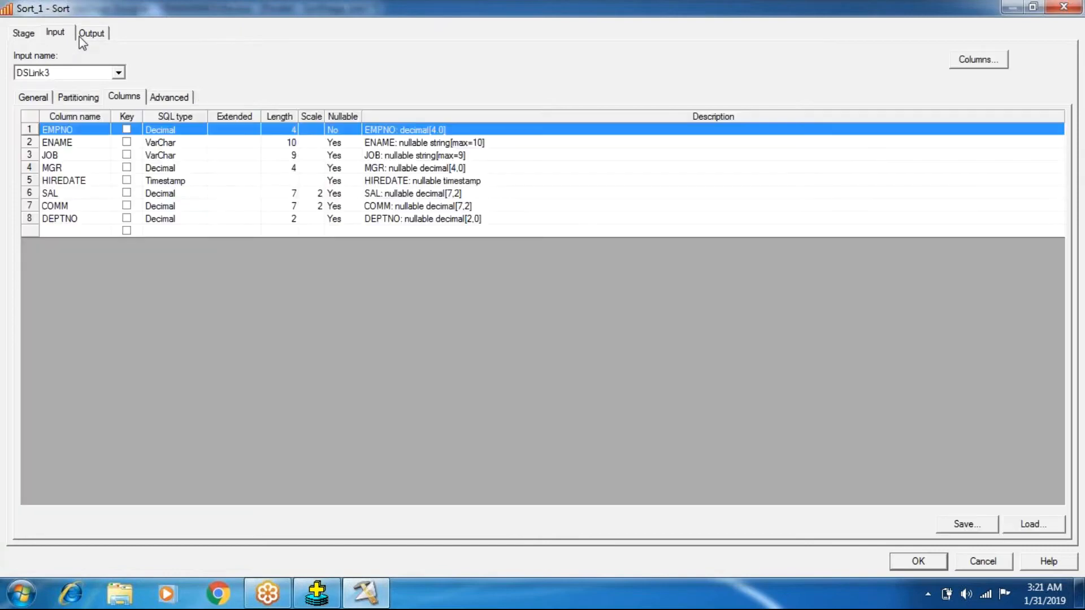
{"action": "left_click", "coordinate": [90, 33]}
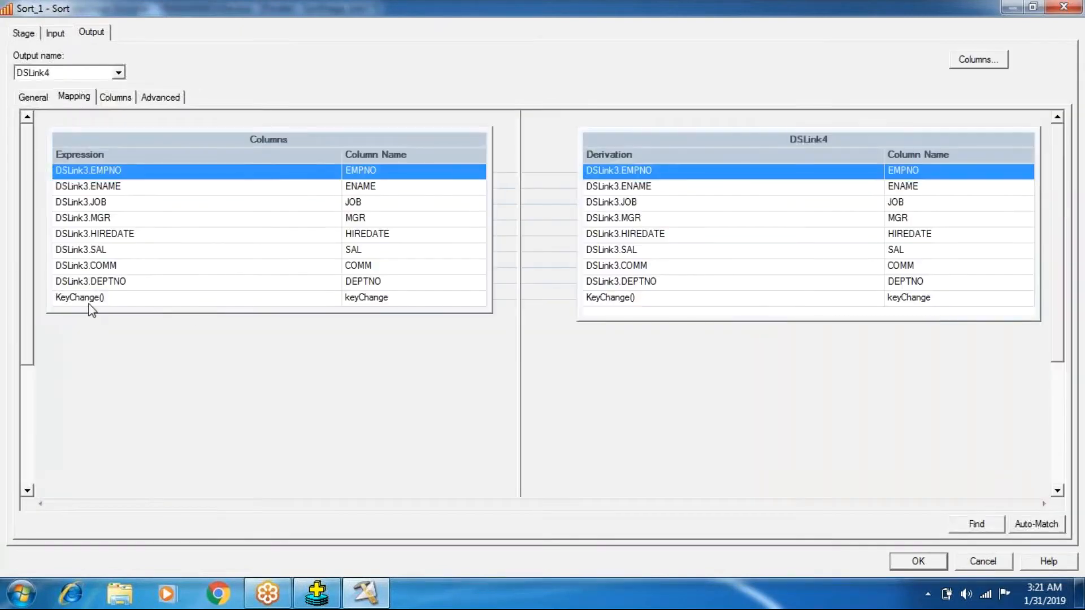
{"action": "left_click", "coordinate": [125, 98]}
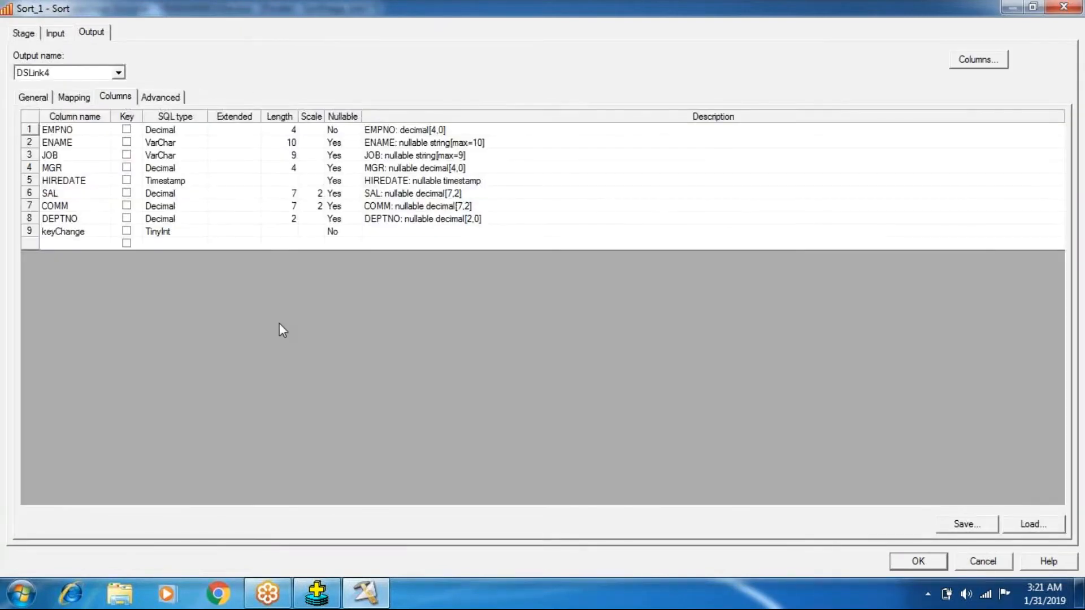
{"action": "left_click", "coordinate": [46, 235]}
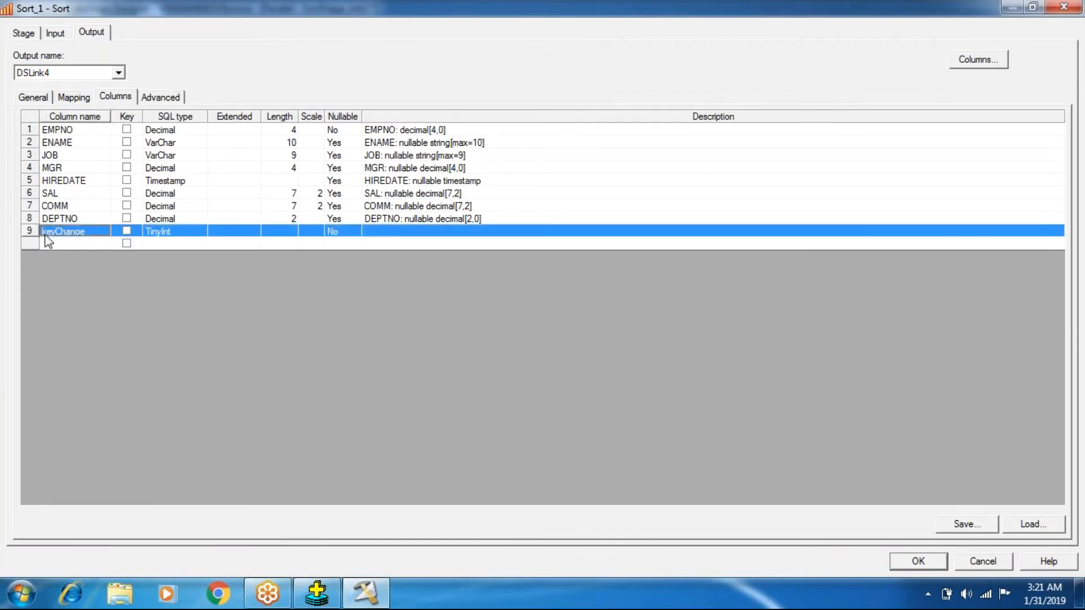
{"action": "left_click", "coordinate": [24, 33]}
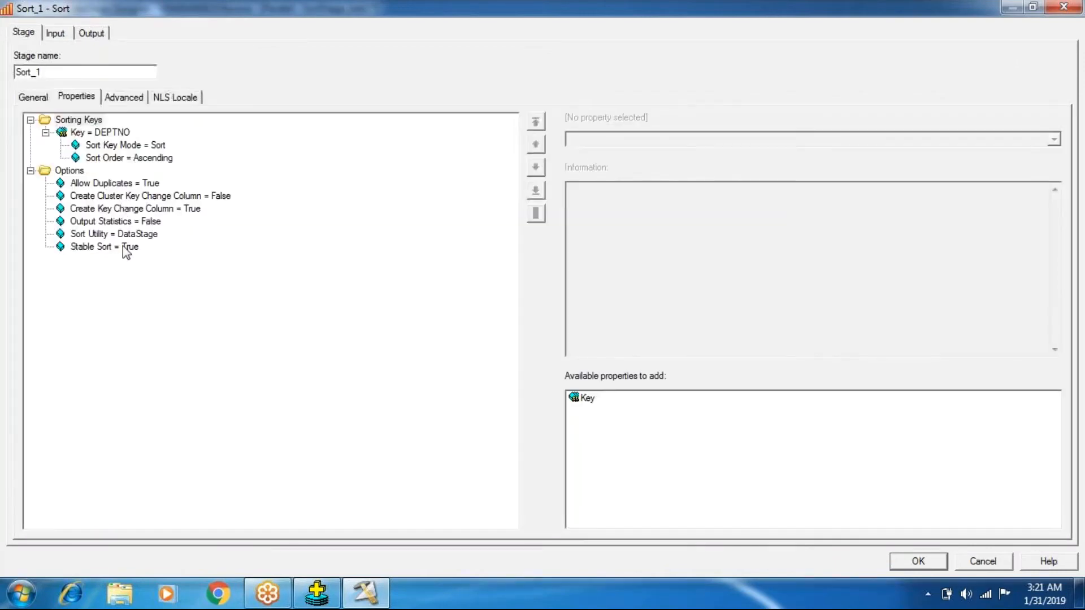
{"action": "left_click", "coordinate": [164, 211]}
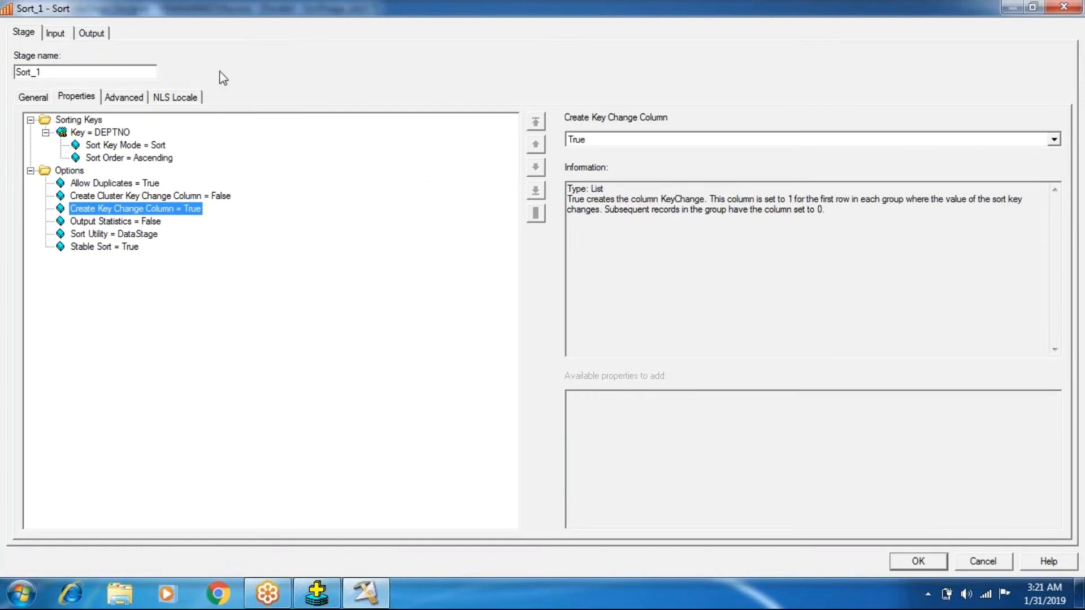
{"action": "left_click", "coordinate": [92, 34]}
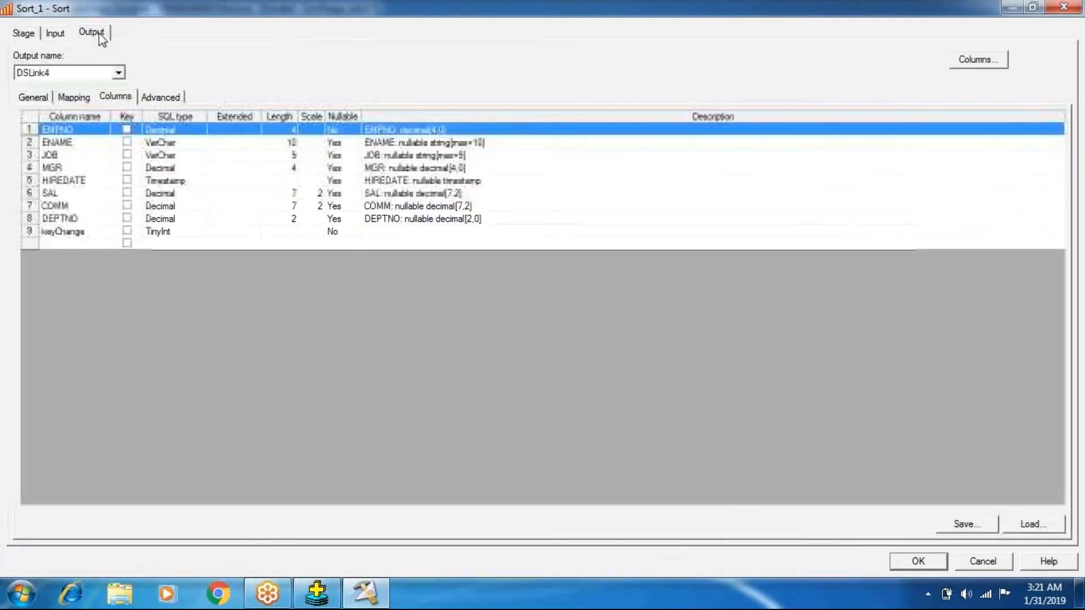
{"action": "left_click", "coordinate": [72, 235]}
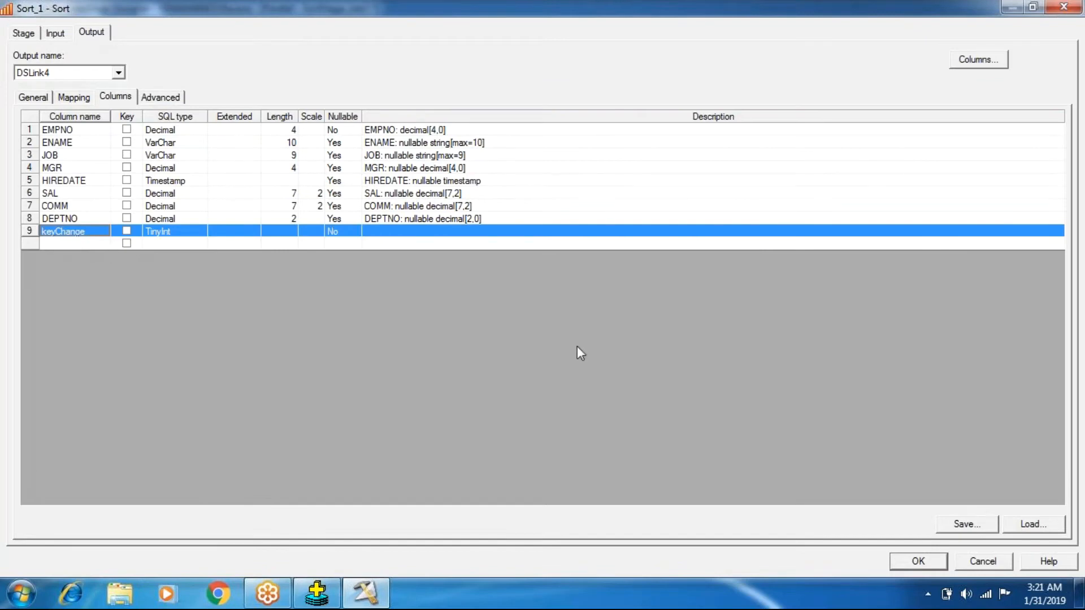
Review the sort order, cluster key change and key change options of Sort_1, and accept the stage settings.
{"action": "left_click", "coordinate": [25, 32]}
{"action": "left_click", "coordinate": [74, 173]}
{"action": "left_click", "coordinate": [110, 194]}
{"action": "left_click", "coordinate": [148, 158]}
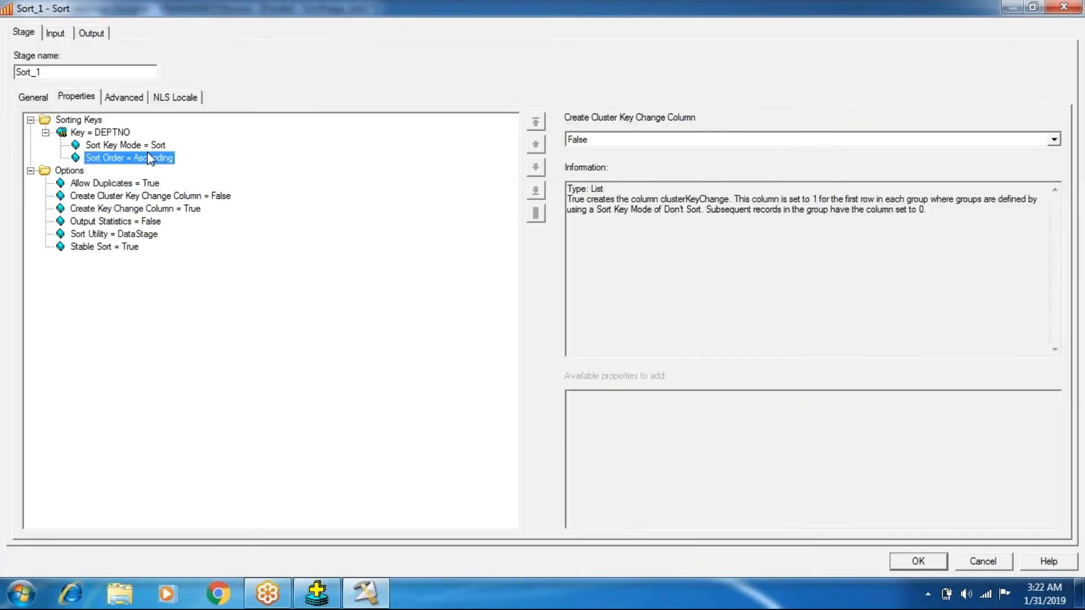
{"action": "left_click", "coordinate": [142, 196]}
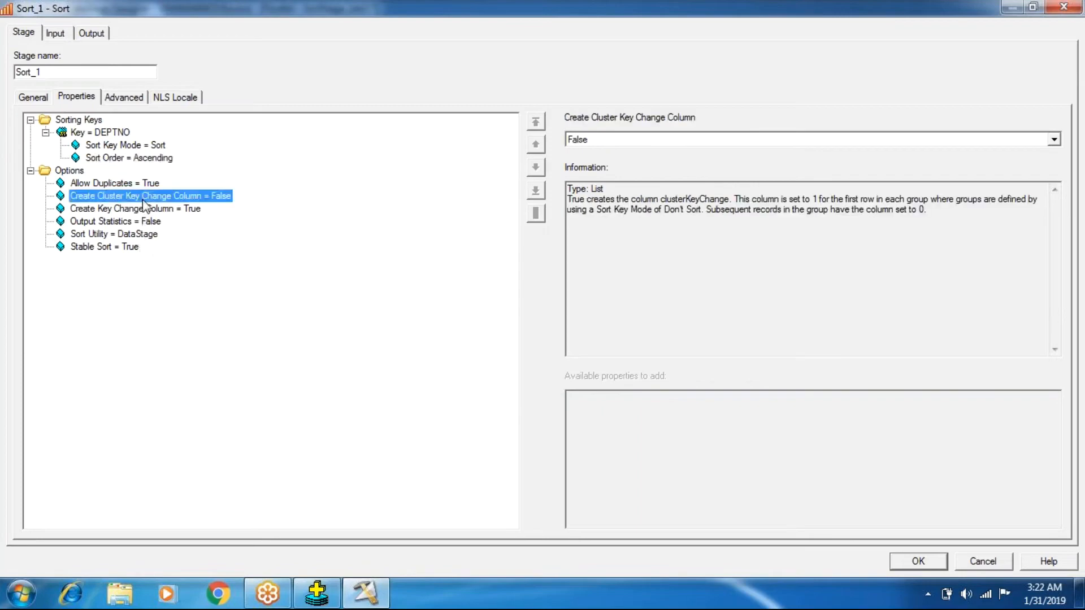
{"action": "left_click", "coordinate": [142, 209]}
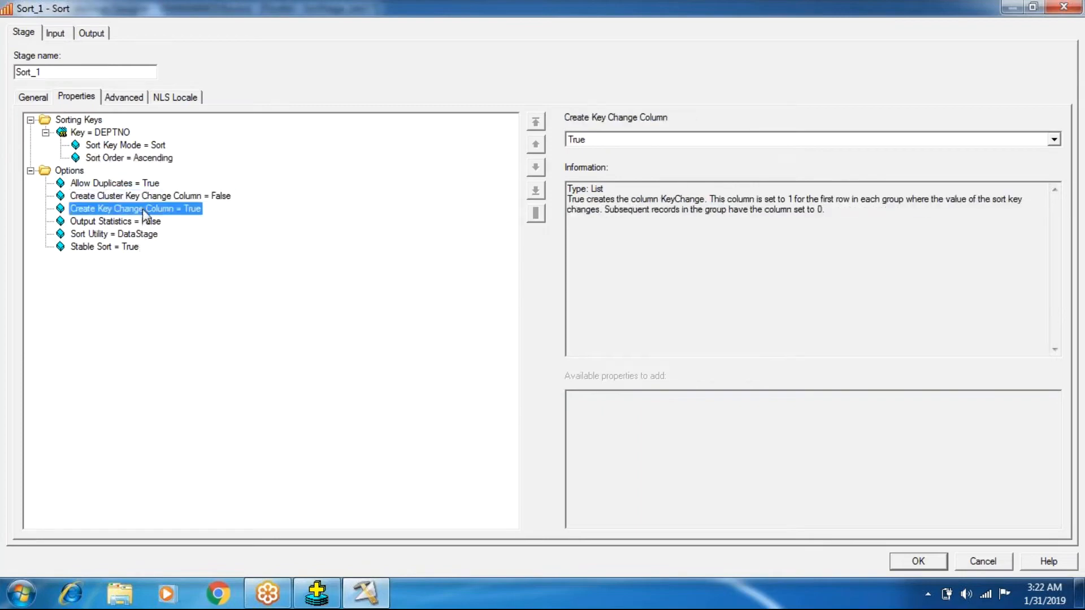
{"action": "left_click", "coordinate": [911, 564]}
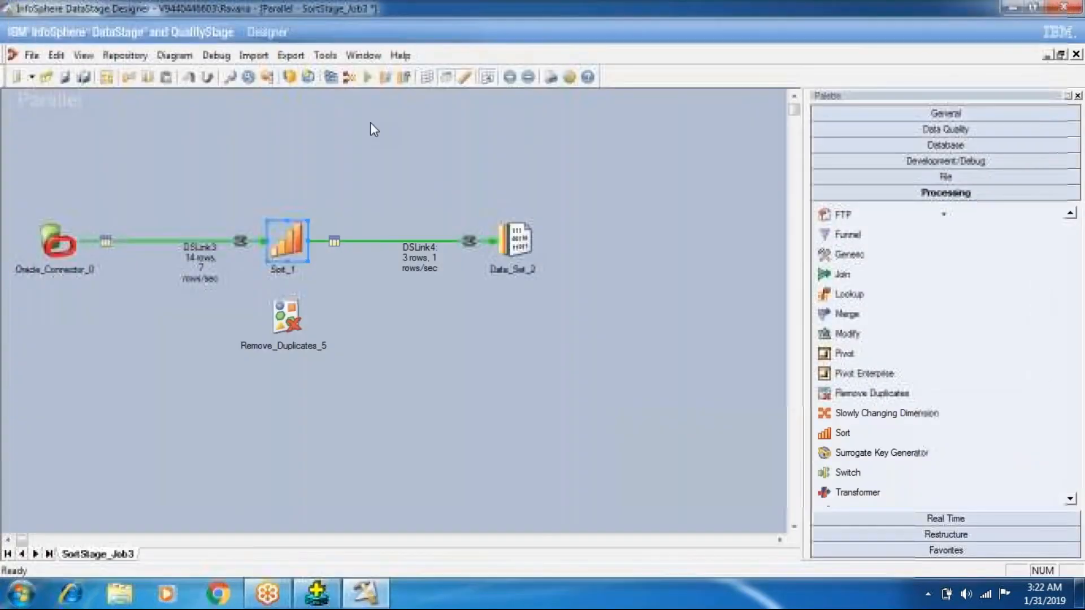
Try to save and compile SortStage_Job3 with the Remove_Duplicates_5 stage still on the canvas.
{"action": "left_click", "coordinate": [330, 77]}
{"action": "left_click", "coordinate": [510, 325]}
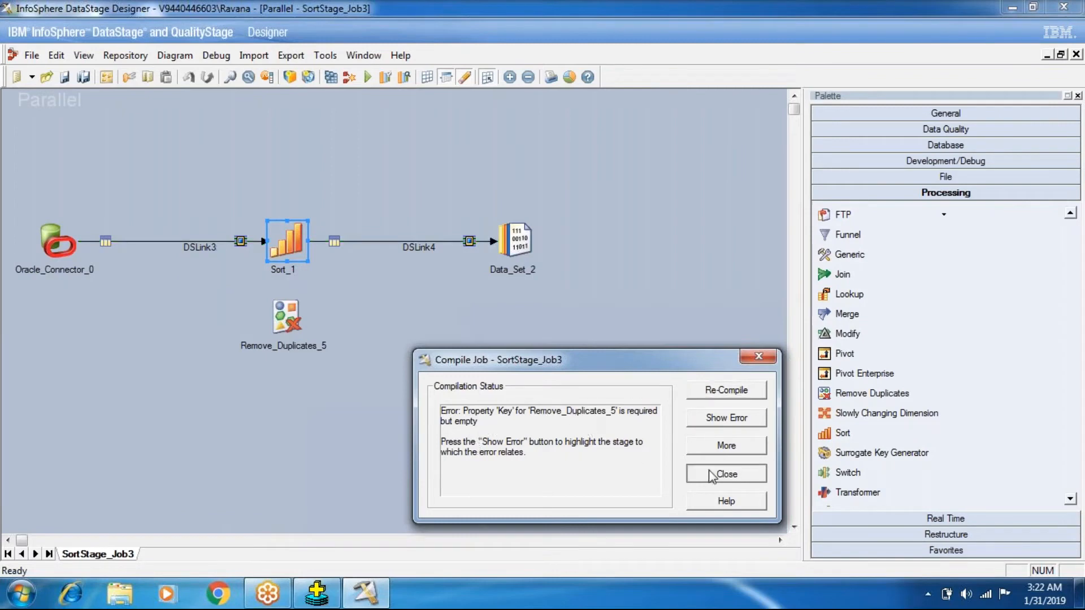
{"action": "left_click", "coordinate": [726, 473]}
Delete the unconnected Remove_Duplicates_5 stage, and save and compile SortStage_Job3.
{"action": "key", "text": "Delete"}
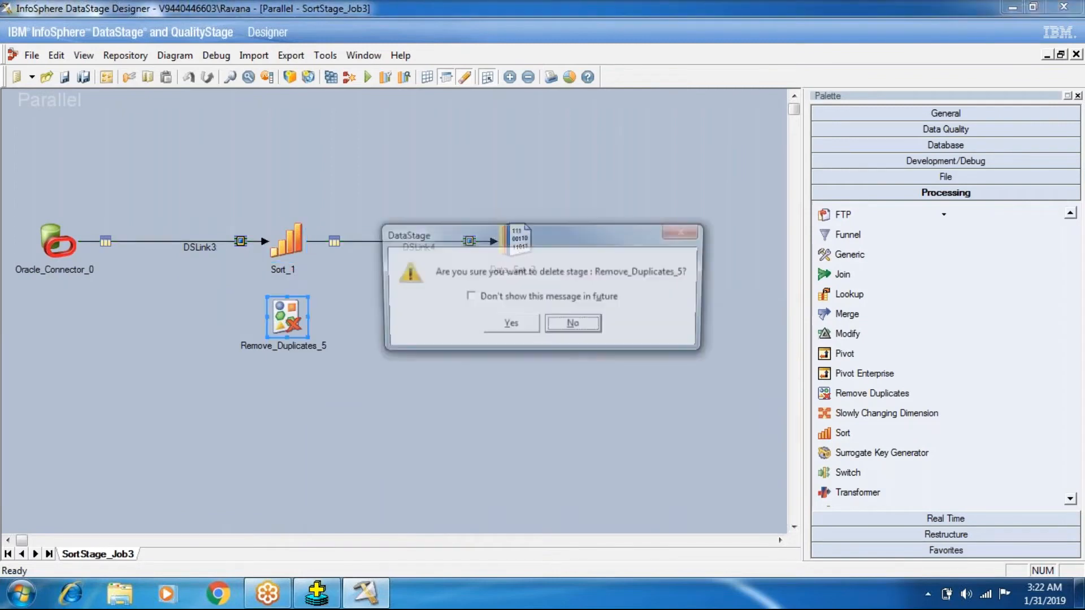
{"action": "left_click", "coordinate": [510, 325]}
{"action": "left_click", "coordinate": [330, 77]}
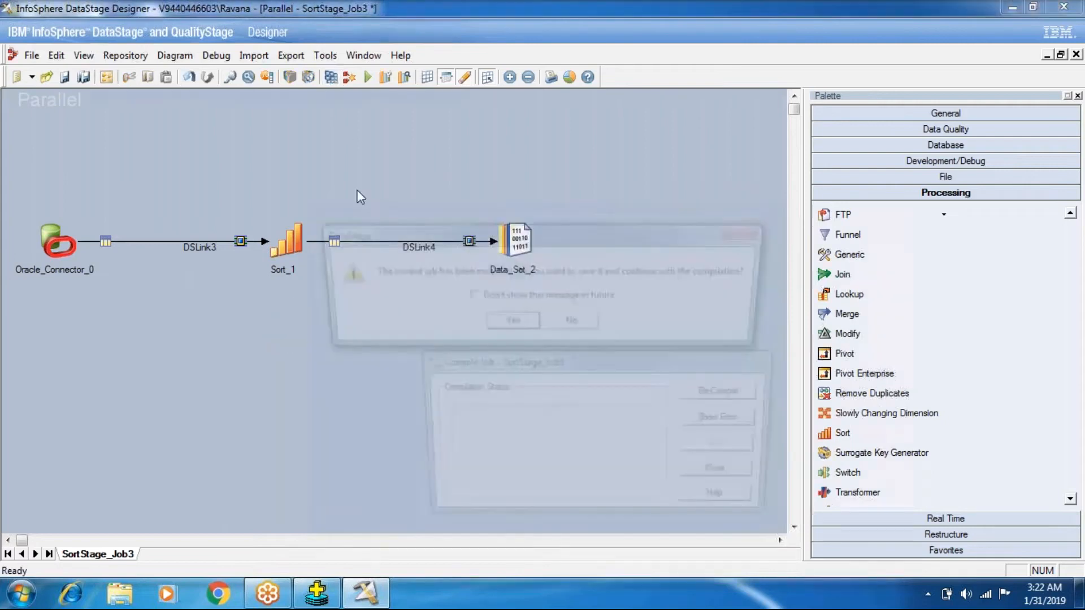
{"action": "left_click", "coordinate": [509, 322]}
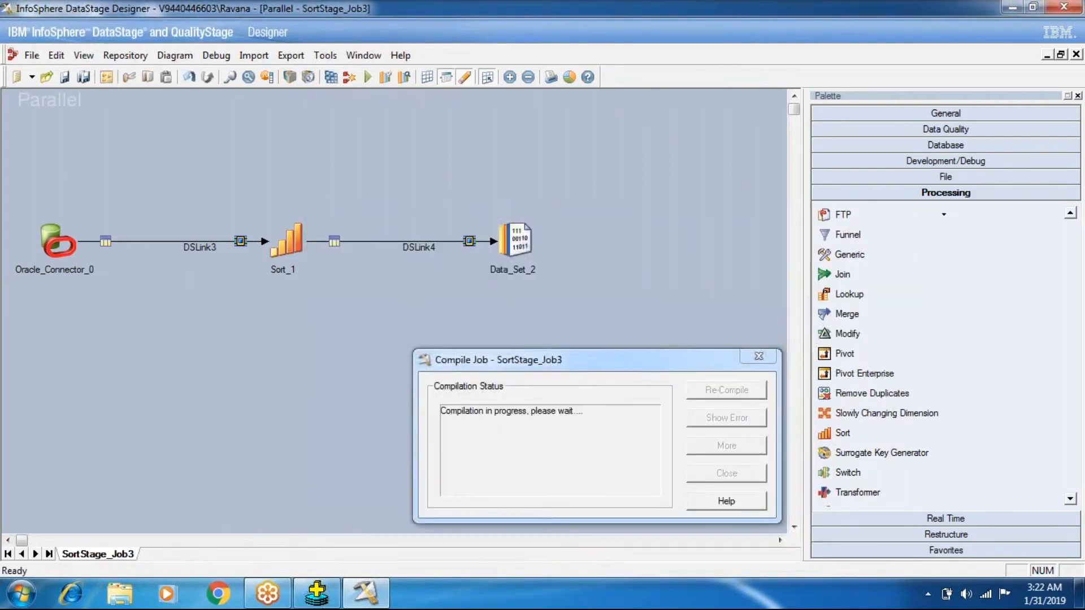
{"action": "left_click", "coordinate": [726, 476]}
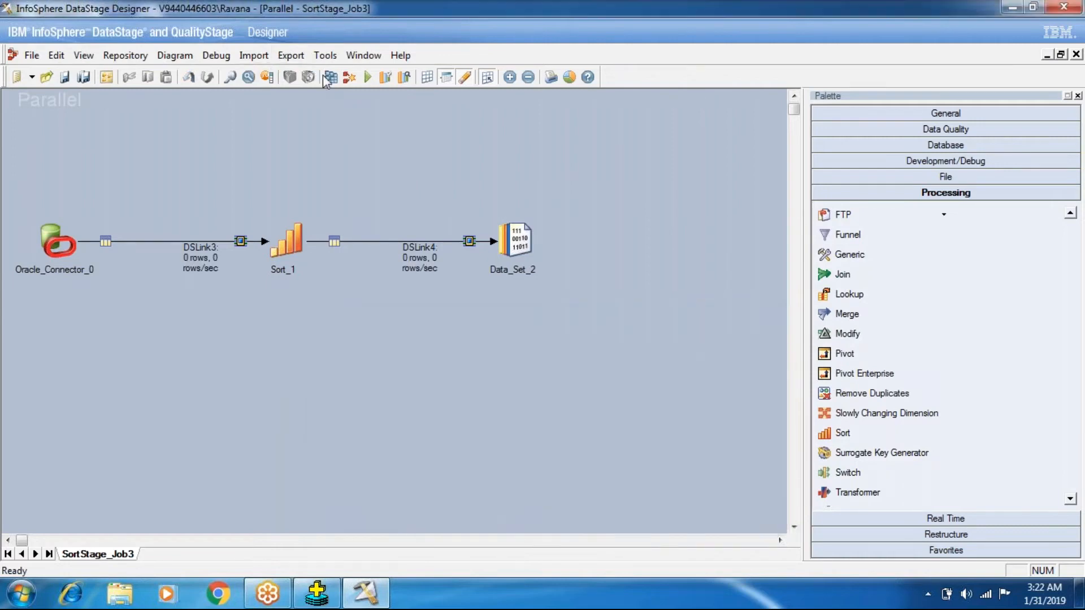
Run SortStage_Job3 and open the DSLink4 data of Data_Set_2 for viewing.
{"action": "left_click", "coordinate": [366, 77]}
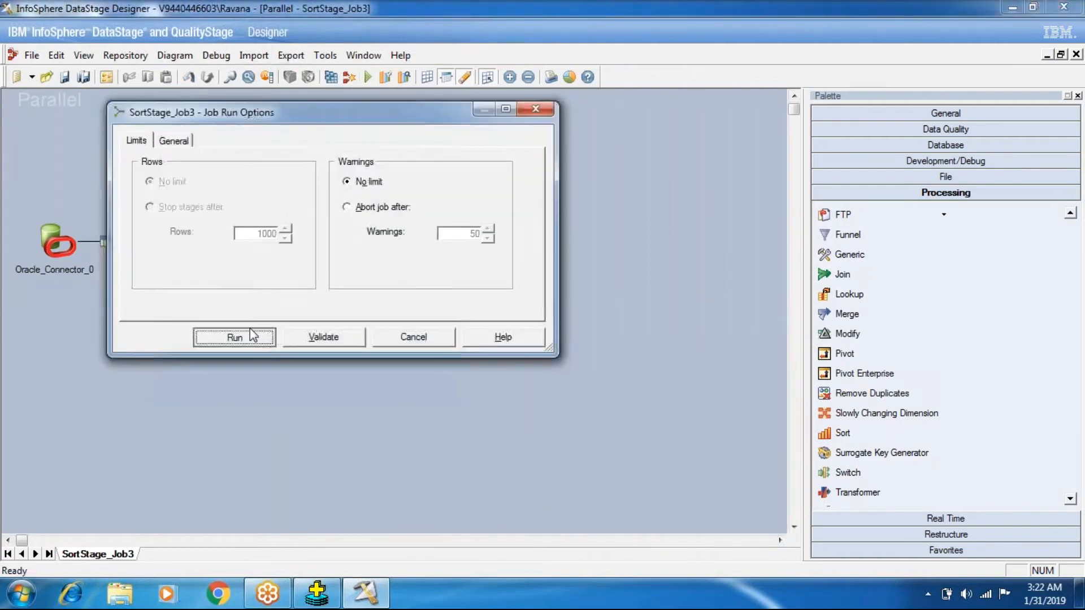
{"action": "left_click", "coordinate": [253, 335]}
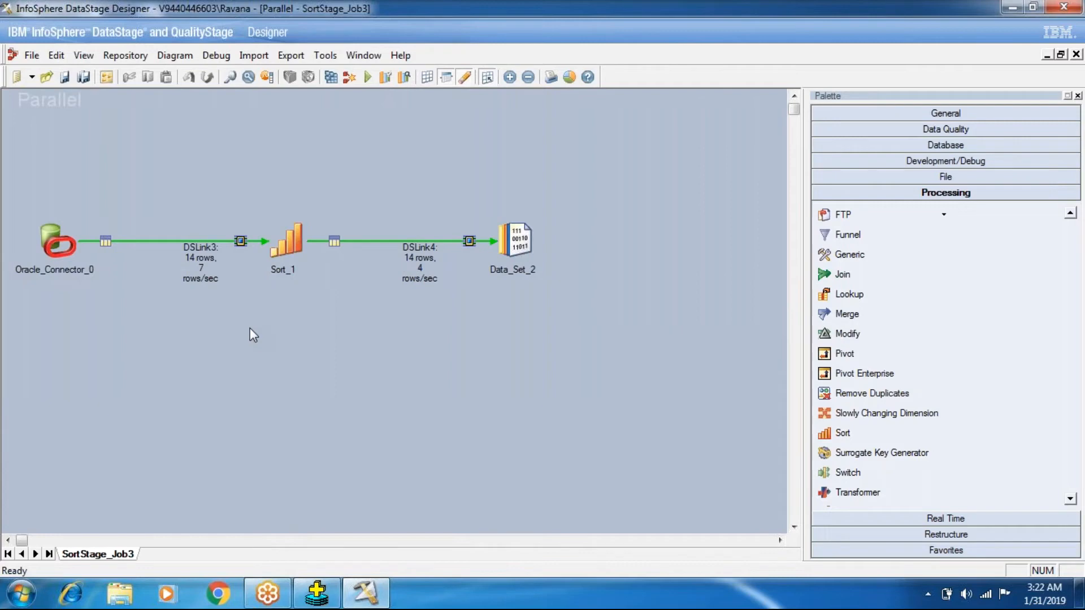
{"action": "right_click", "coordinate": [515, 240]}
{"action": "left_click", "coordinate": [553, 288]}
{"action": "left_click", "coordinate": [687, 253]}
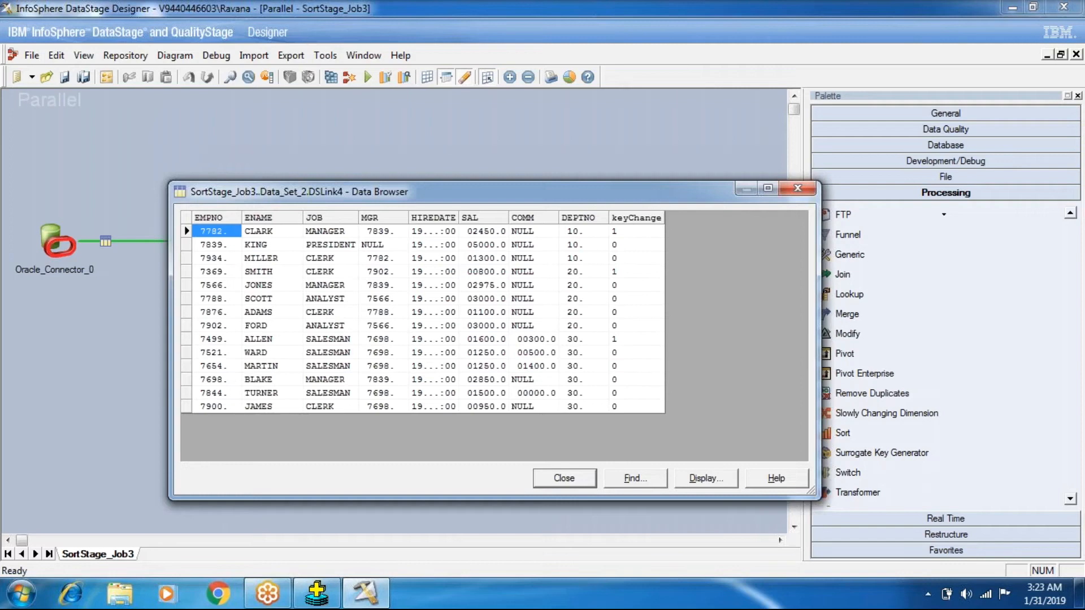
Compare the DEPTNO and keyChange values across the rows of department 10 in the Data_Set_2 data.
{"action": "left_click", "coordinate": [647, 233]}
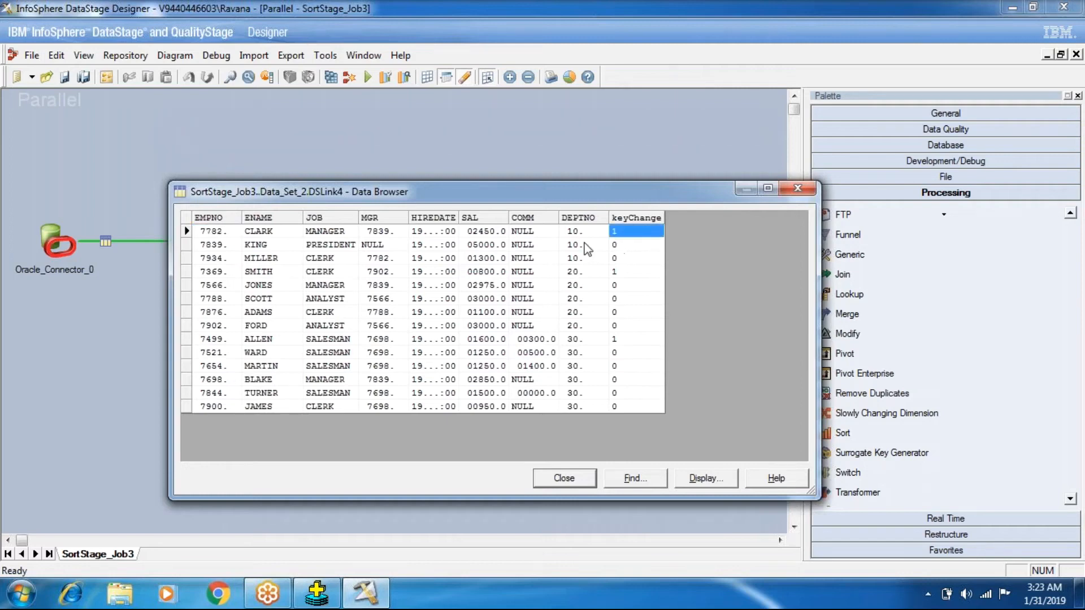
{"action": "left_click", "coordinate": [581, 236]}
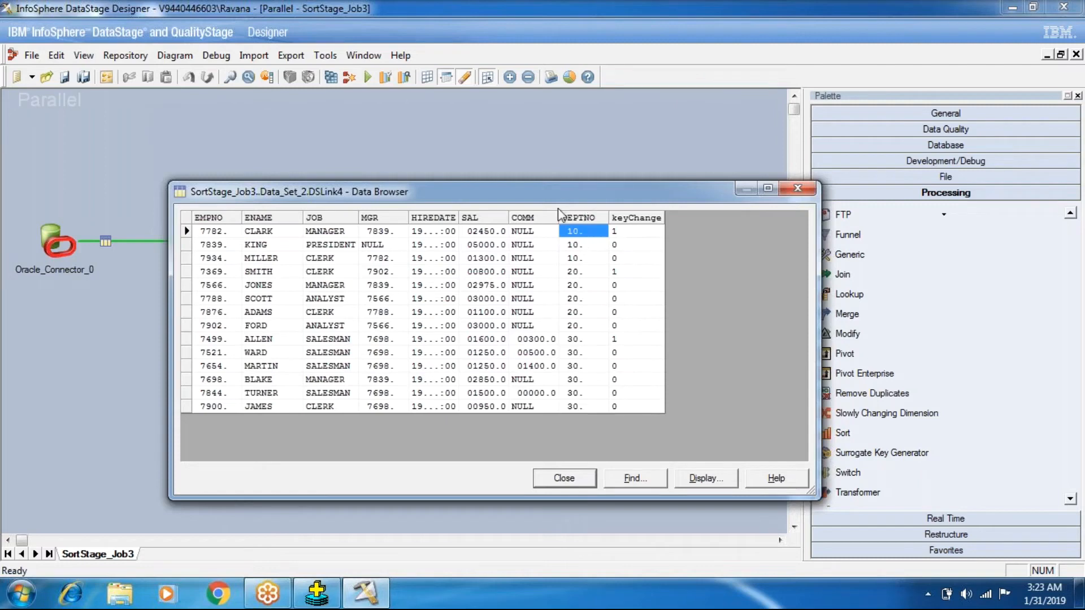
{"action": "left_click", "coordinate": [578, 260]}
{"action": "left_click", "coordinate": [578, 244]}
{"action": "left_click", "coordinate": [579, 235]}
{"action": "left_click", "coordinate": [578, 258]}
{"action": "left_click", "coordinate": [579, 233]}
{"action": "left_click", "coordinate": [579, 243]}
{"action": "left_click", "coordinate": [580, 234]}
{"action": "left_click", "coordinate": [581, 245]}
{"action": "left_click", "coordinate": [580, 259]}
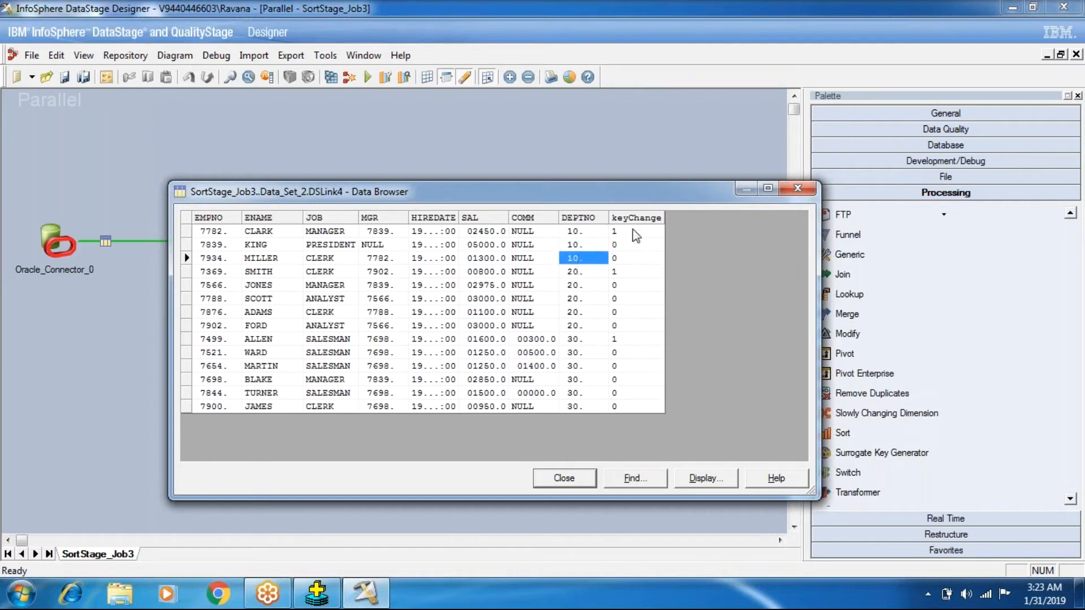
{"action": "left_click", "coordinate": [632, 231]}
{"action": "left_click", "coordinate": [626, 244]}
{"action": "left_click", "coordinate": [617, 258]}
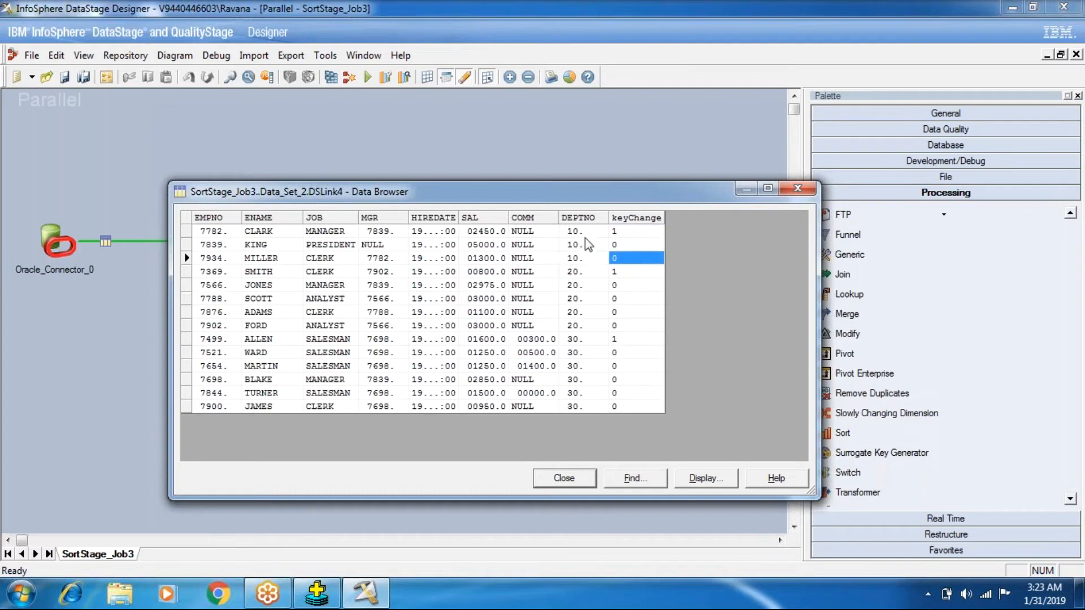
{"action": "left_click", "coordinate": [620, 232]}
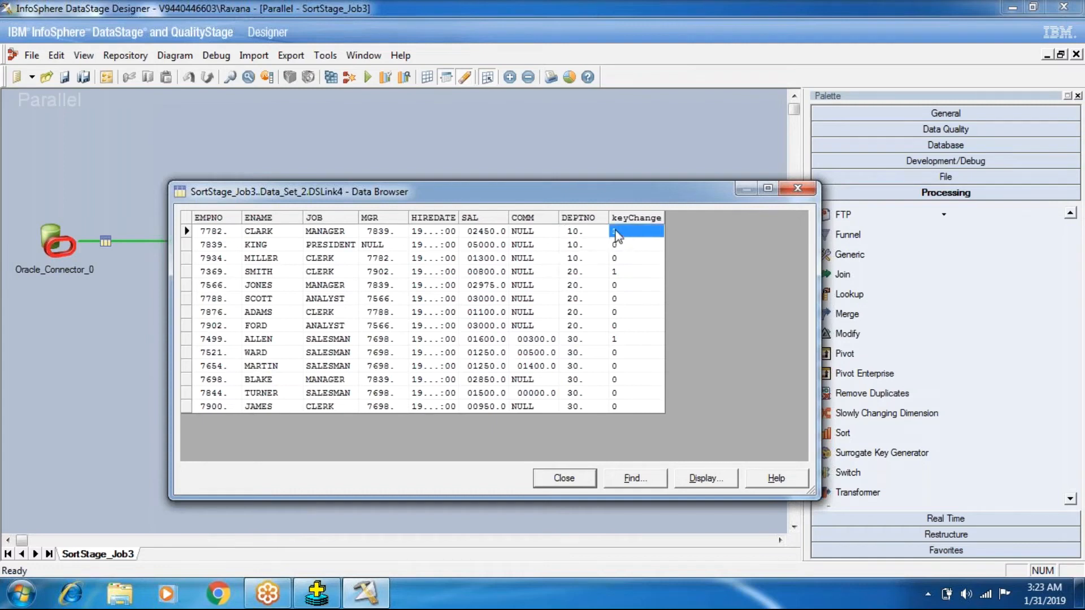
{"action": "left_click", "coordinate": [618, 246]}
{"action": "left_click", "coordinate": [618, 258]}
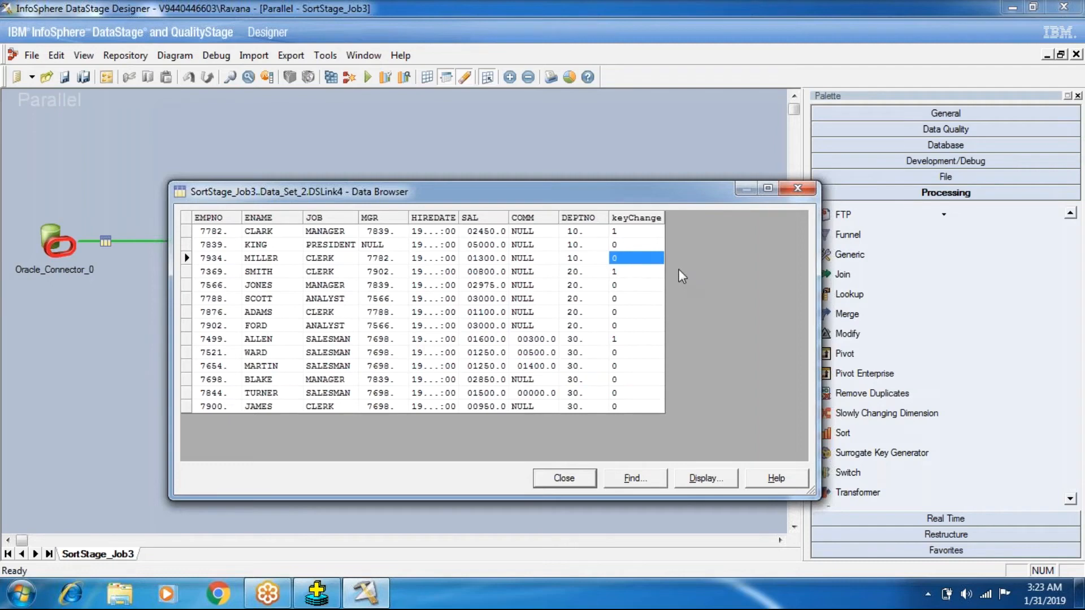
Compare the keyChange values where DEPTNO changes from 10 to 20 and close the Data_Set_2 data view.
{"action": "left_click", "coordinate": [630, 232]}
{"action": "left_click", "coordinate": [627, 244]}
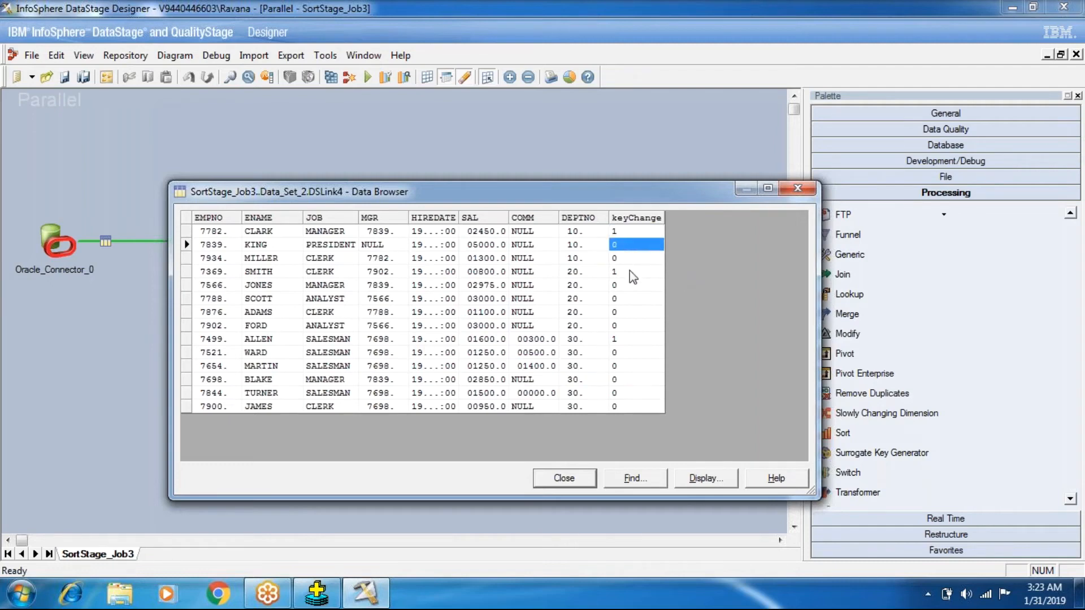
{"action": "left_click", "coordinate": [583, 275]}
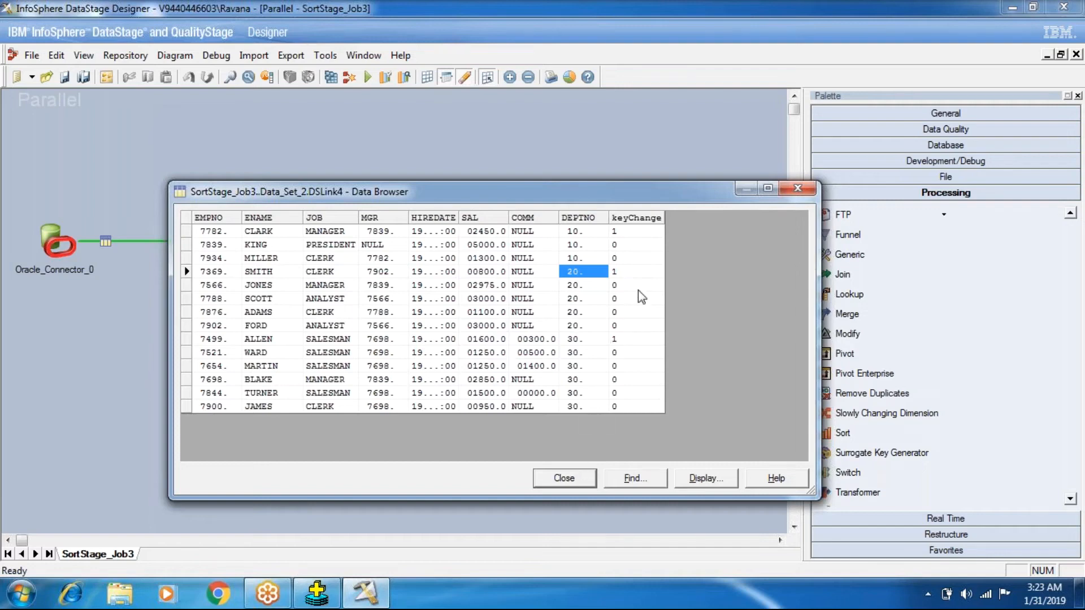
{"action": "left_click", "coordinate": [565, 478]}
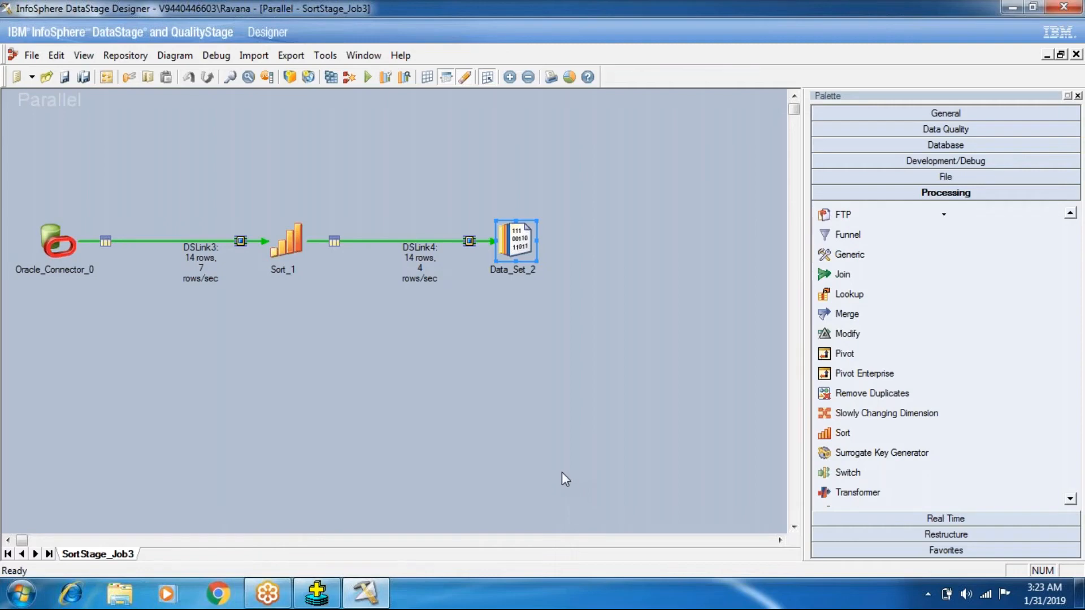
Open the Sort_1 properties and read the description of the Create Key Change Column option.
{"action": "double_click", "coordinate": [280, 247]}
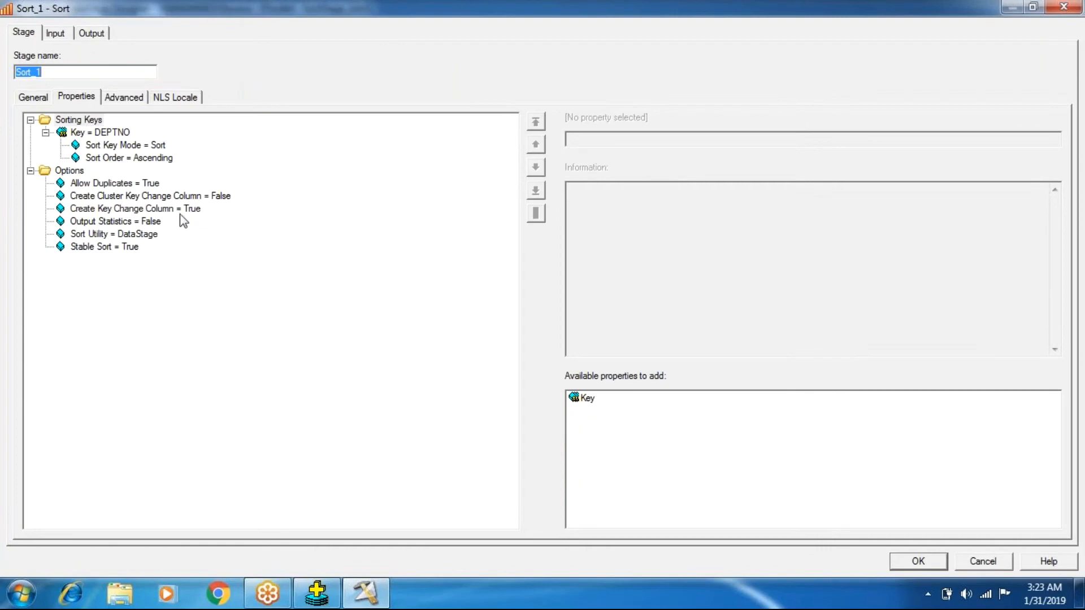
{"action": "left_click", "coordinate": [168, 209]}
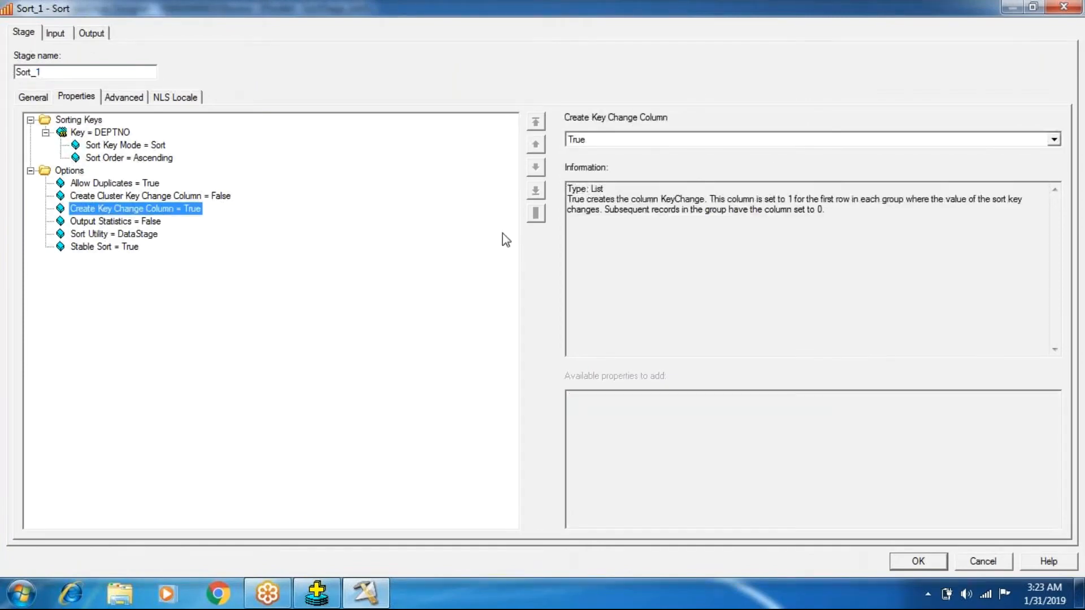
{"action": "left_click_drag", "start_coordinate": [572, 199], "coordinate": [704, 202]}
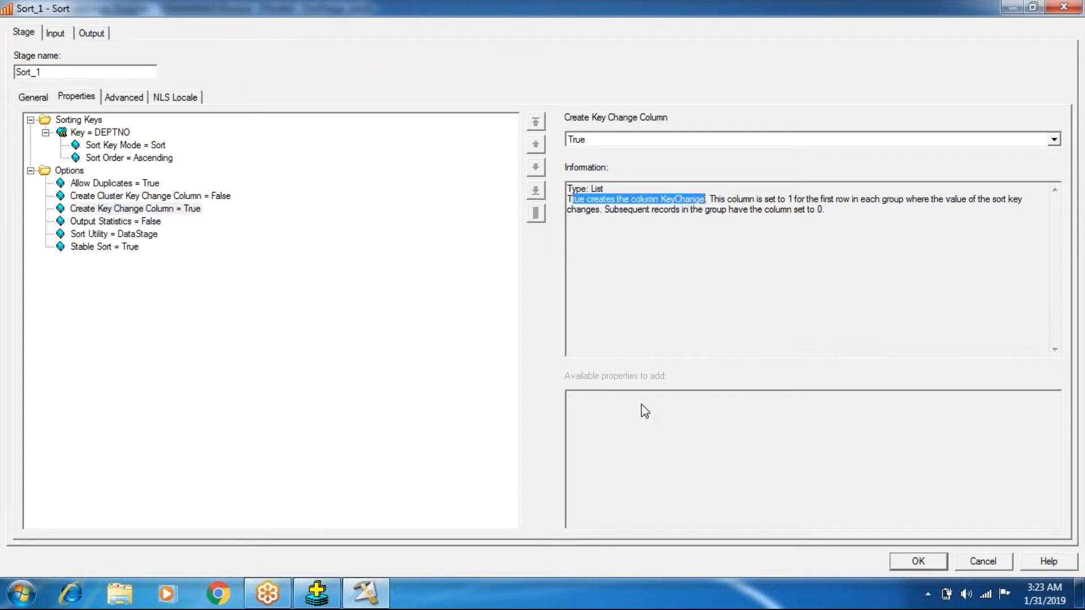
{"action": "left_click", "coordinate": [716, 202]}
{"action": "left_click_drag", "start_coordinate": [716, 201], "coordinate": [923, 228]}
{"action": "left_click", "coordinate": [987, 261]}
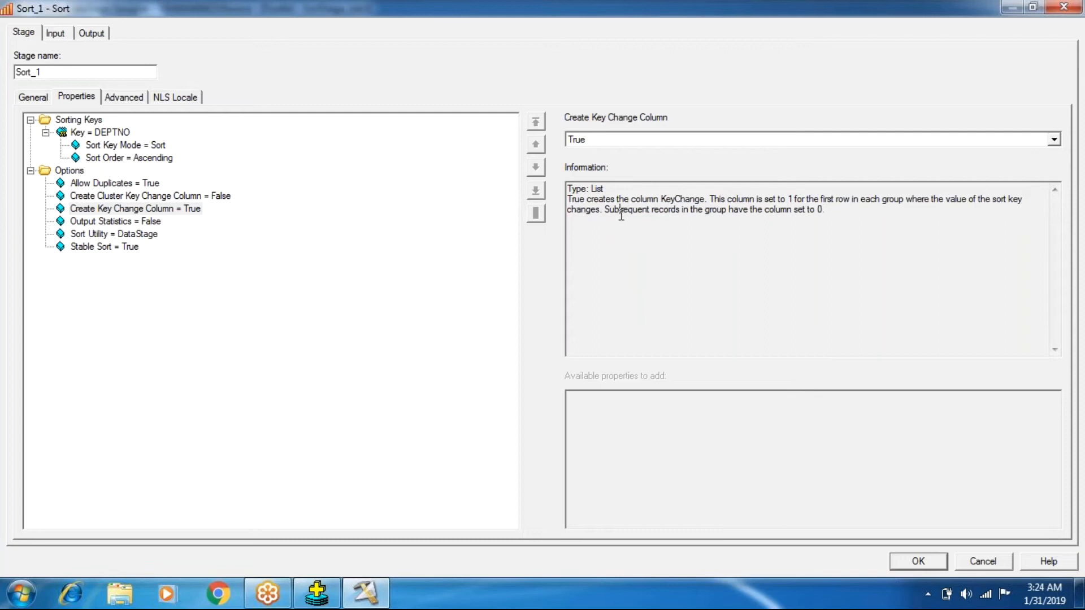
{"action": "left_click_drag", "start_coordinate": [604, 210], "coordinate": [644, 210]}
{"action": "left_click_drag", "start_coordinate": [828, 210], "coordinate": [785, 213]}
Set Create Key Change Column to False in Sort_1 and delete the keyChange column from the DSLink4 output.
{"action": "right_click", "coordinate": [142, 214]}
{"action": "left_click", "coordinate": [183, 221]}
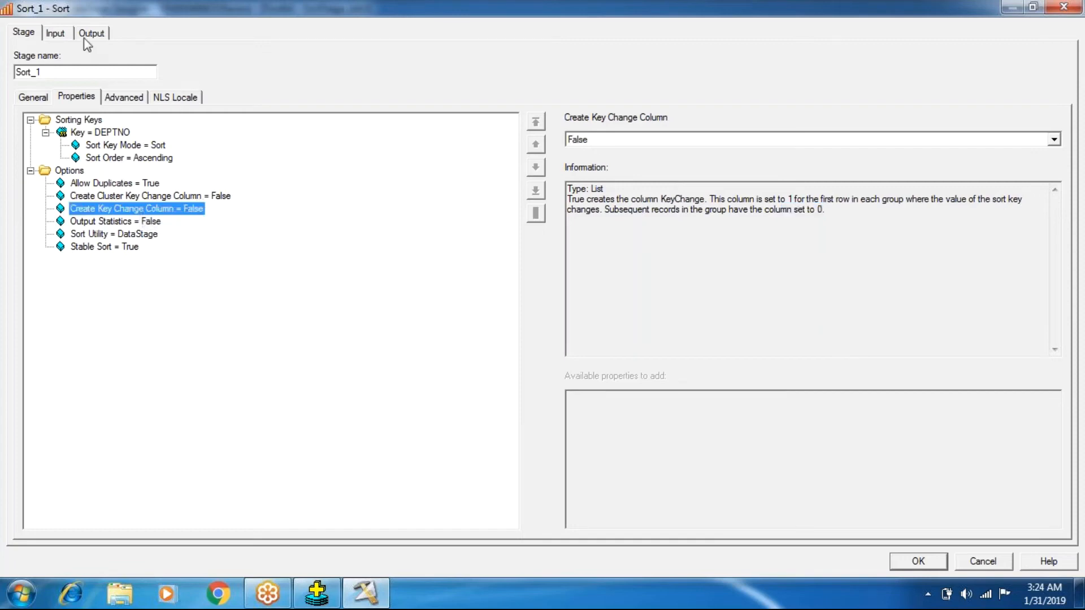
{"action": "left_click", "coordinate": [90, 33]}
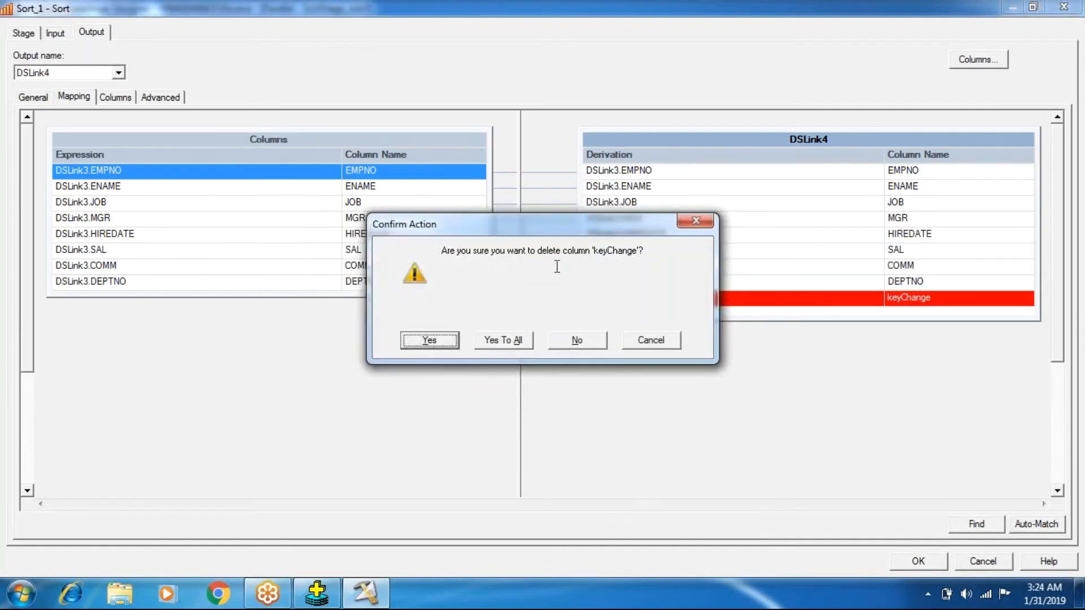
{"action": "left_click", "coordinate": [430, 340]}
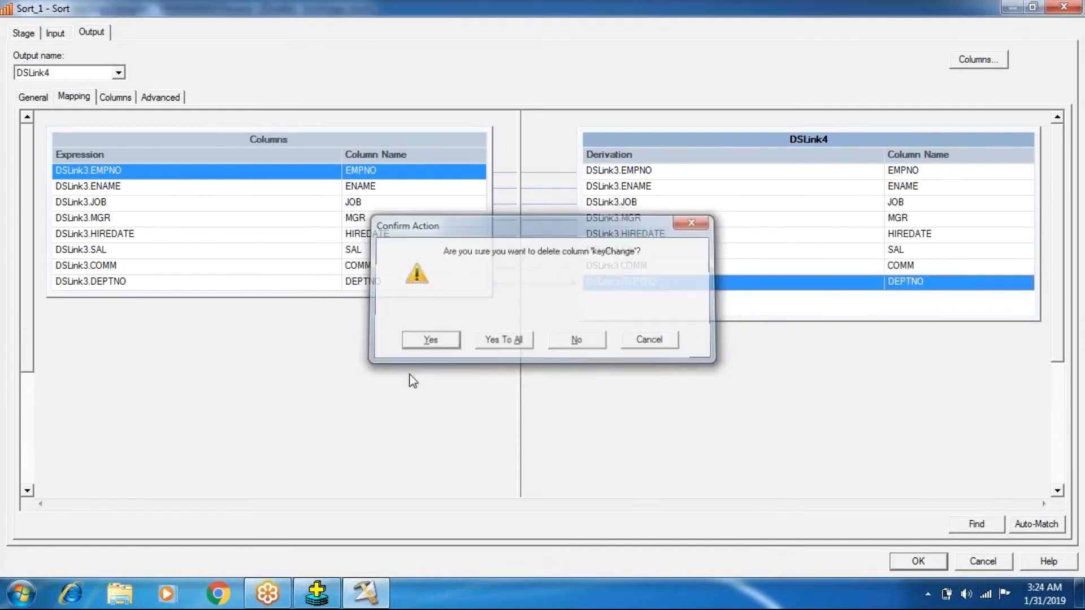
Set Create Cluster Key Change Column to True in Sort_1 and map clusterKeyChange to the DSLink4 output.
{"action": "left_click", "coordinate": [24, 33]}
{"action": "left_click", "coordinate": [212, 195]}
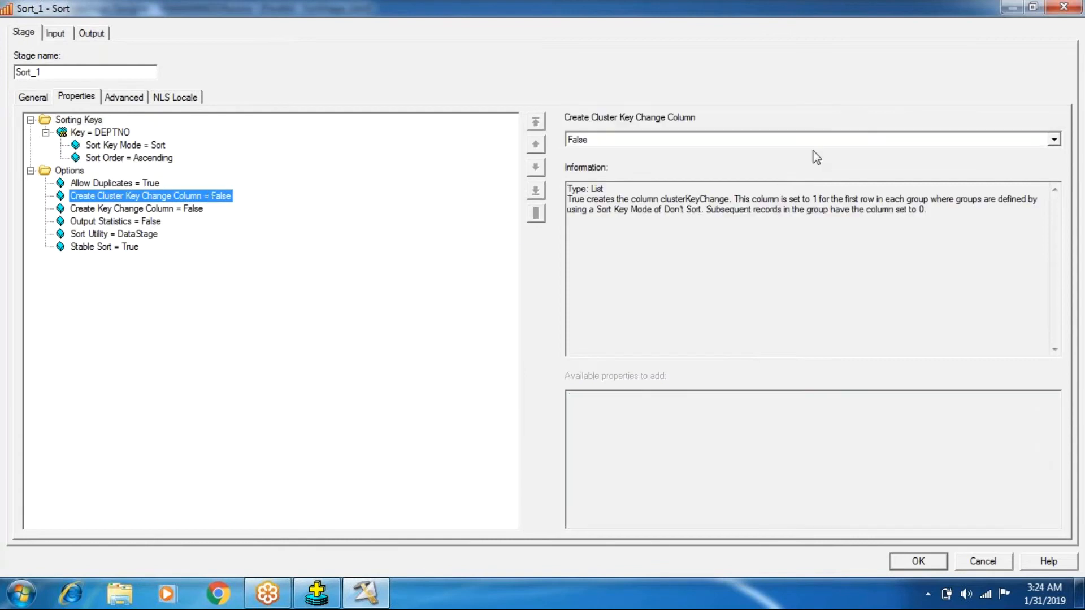
{"action": "left_click", "coordinate": [710, 140]}
{"action": "left_click", "coordinate": [633, 164]}
{"action": "left_click", "coordinate": [102, 36]}
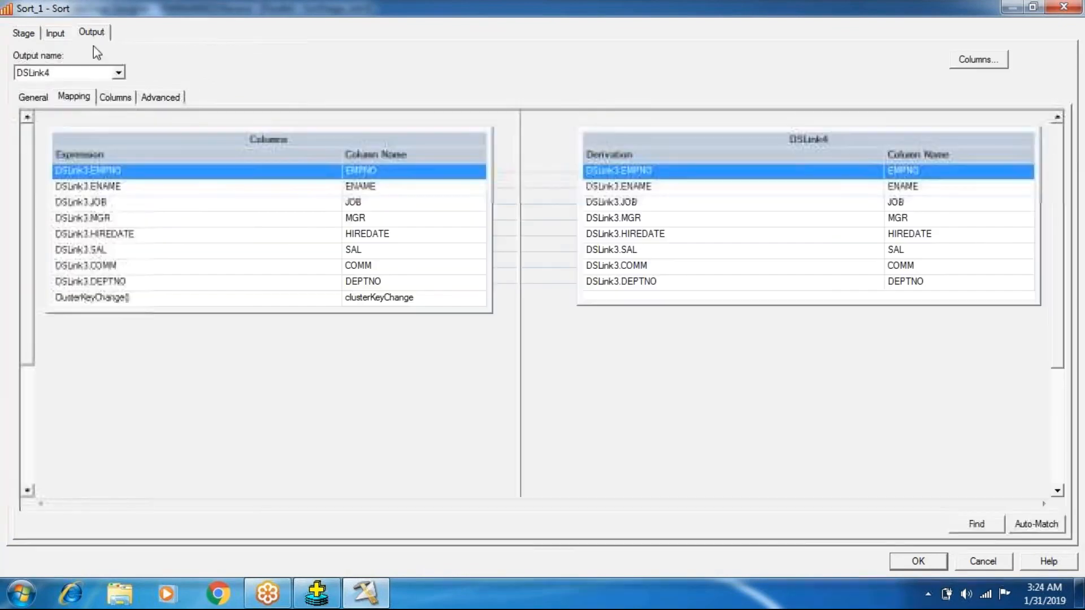
{"action": "left_click_drag", "start_coordinate": [438, 305], "coordinate": [633, 294]}
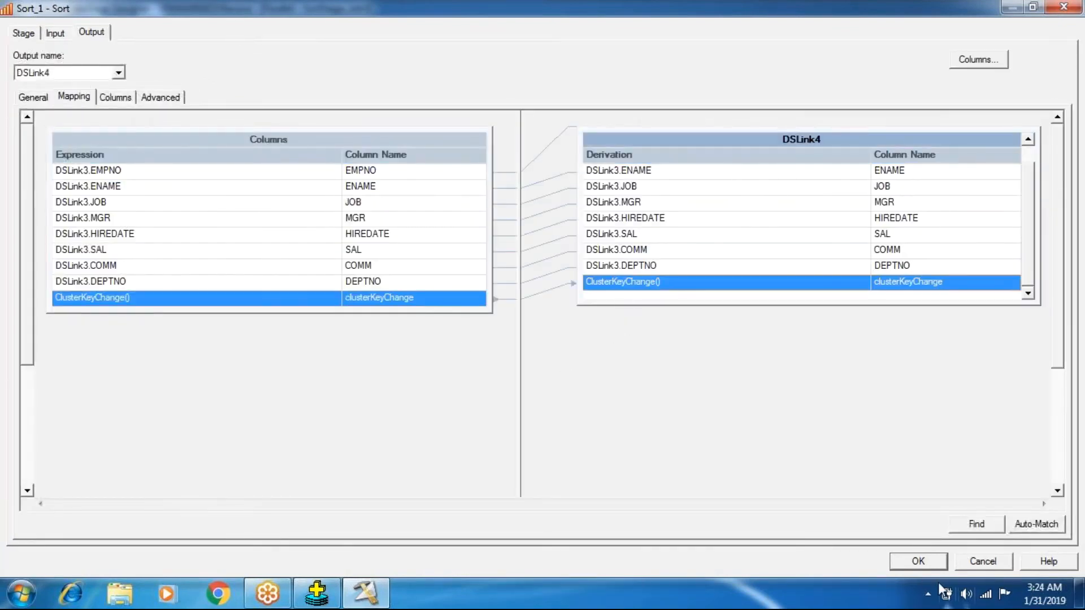
Apply the Sort_1 changes, and save and compile SortStage_Job3.
{"action": "left_click", "coordinate": [917, 562]}
{"action": "left_click", "coordinate": [330, 77]}
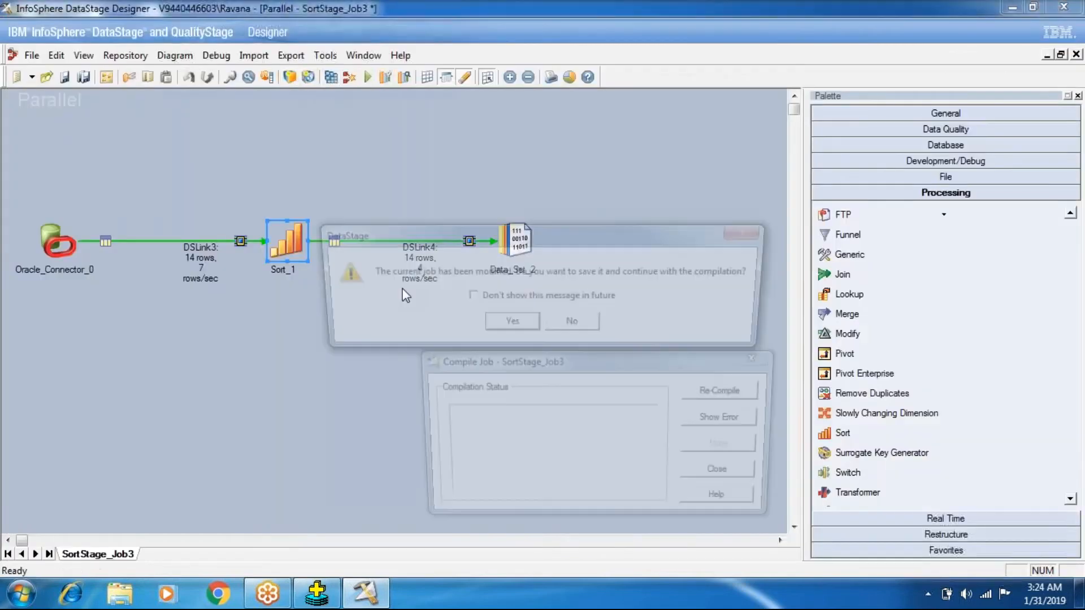
{"action": "left_click", "coordinate": [493, 327]}
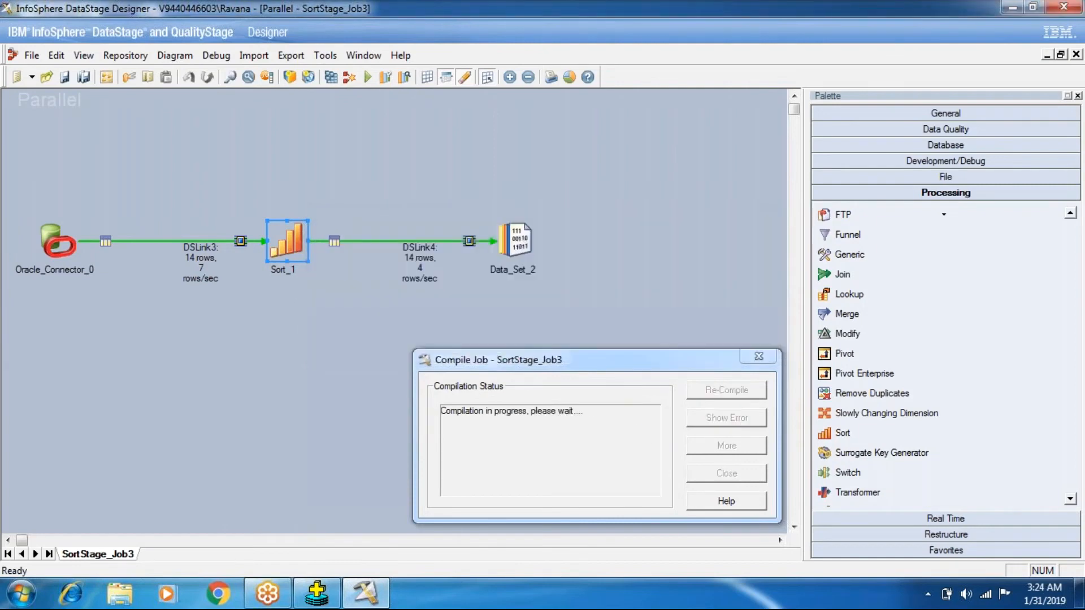
{"action": "left_click", "coordinate": [695, 475]}
Reopen Sort_1 and read the description of Create Cluster Key Change Column, including its required Sort Key Mode.
{"action": "double_click", "coordinate": [279, 266]}
{"action": "left_click", "coordinate": [173, 197]}
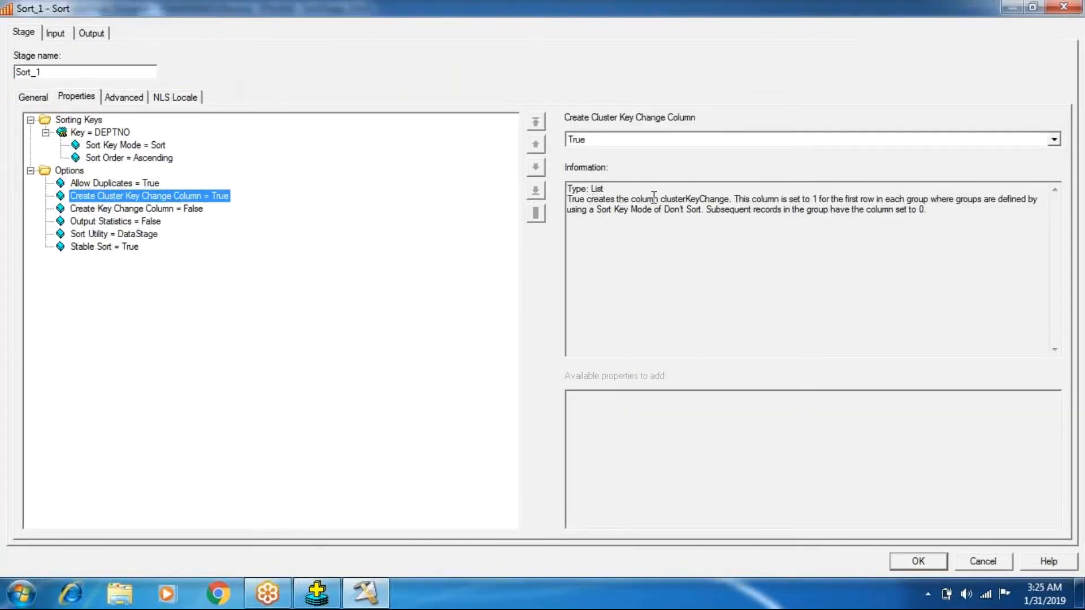
{"action": "left_click_drag", "start_coordinate": [681, 199], "coordinate": [593, 218]}
{"action": "left_click", "coordinate": [688, 244]}
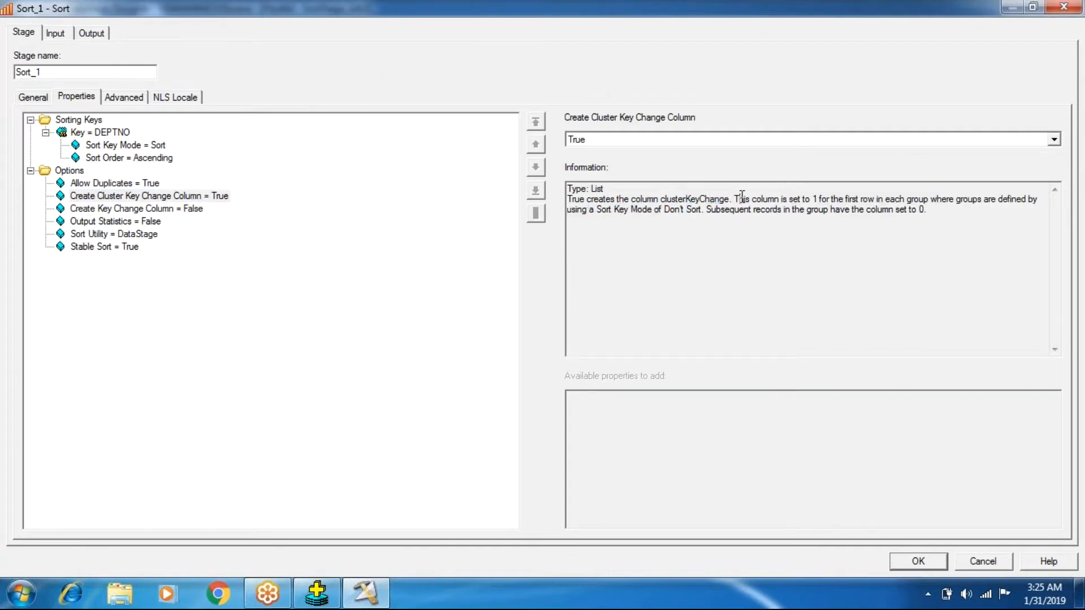
{"action": "left_click_drag", "start_coordinate": [820, 199], "coordinate": [885, 200]}
{"action": "double_click", "coordinate": [919, 199]}
{"action": "left_click", "coordinate": [1022, 198]}
{"action": "double_click", "coordinate": [766, 210]}
{"action": "left_click_drag", "start_coordinate": [892, 212], "coordinate": [964, 214]}
{"action": "left_click", "coordinate": [124, 199]}
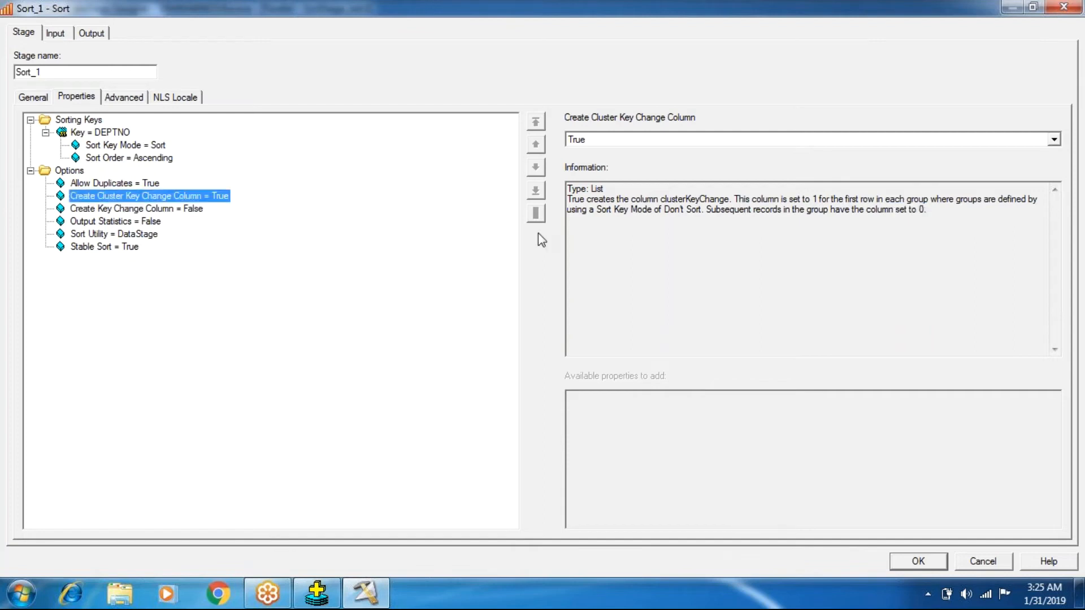
{"action": "left_click_drag", "start_coordinate": [681, 212], "coordinate": [713, 212]}
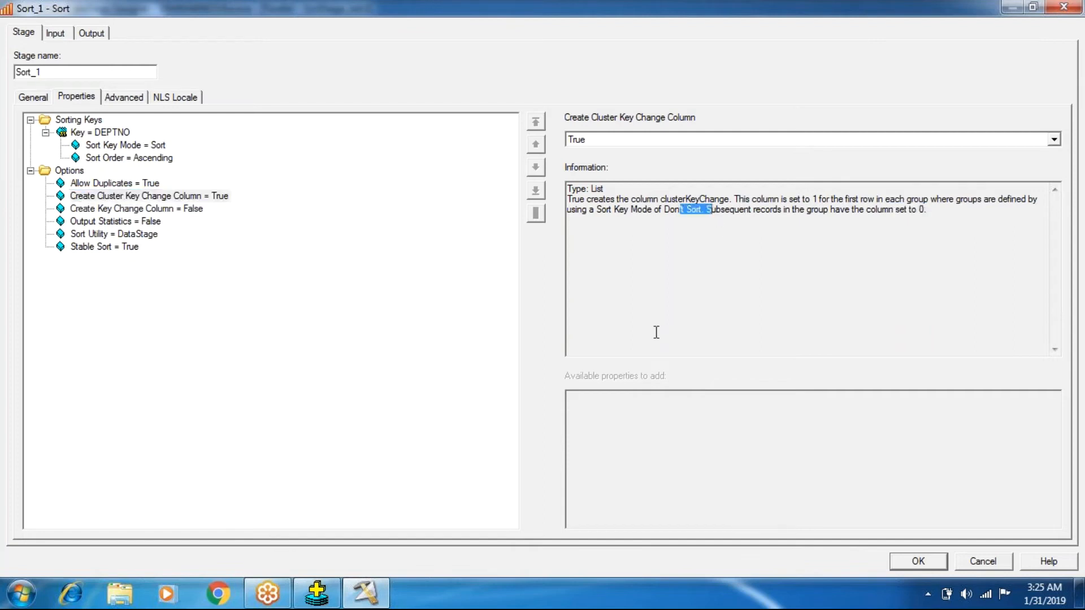
Set the Sort Key Mode of the DEPTNO key to Don't Sort (Previously Sorted) and apply the Sort_1 changes.
{"action": "left_click", "coordinate": [132, 149]}
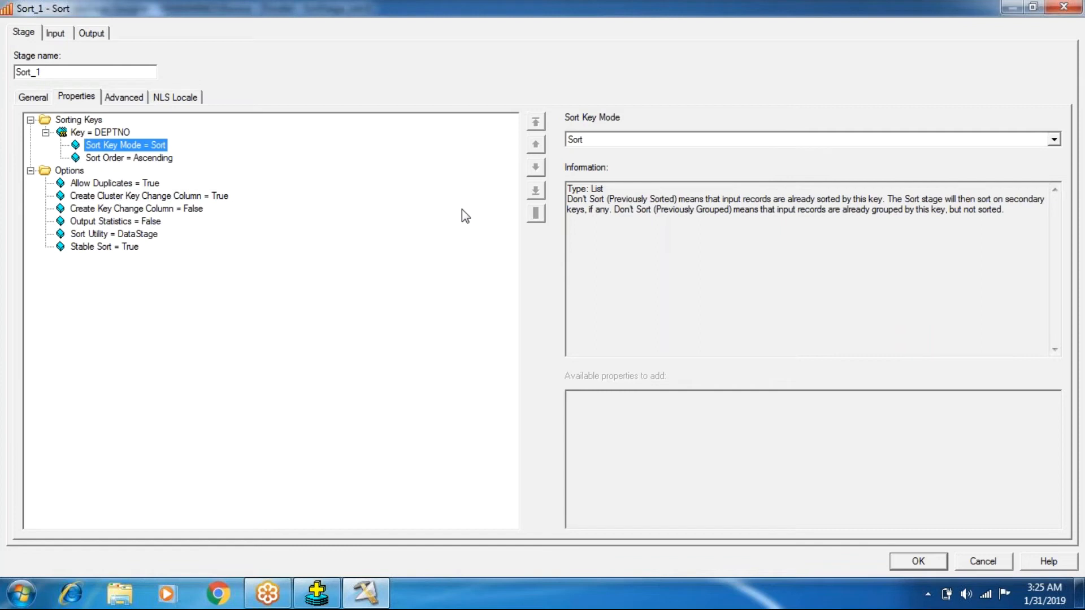
{"action": "left_click", "coordinate": [730, 139]}
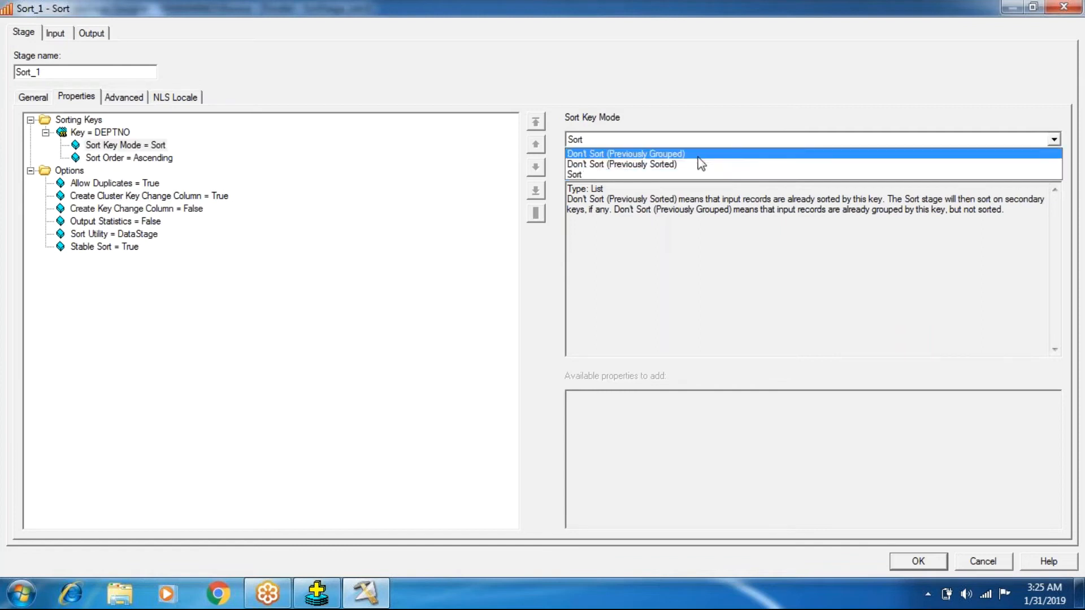
{"action": "left_click", "coordinate": [700, 164]}
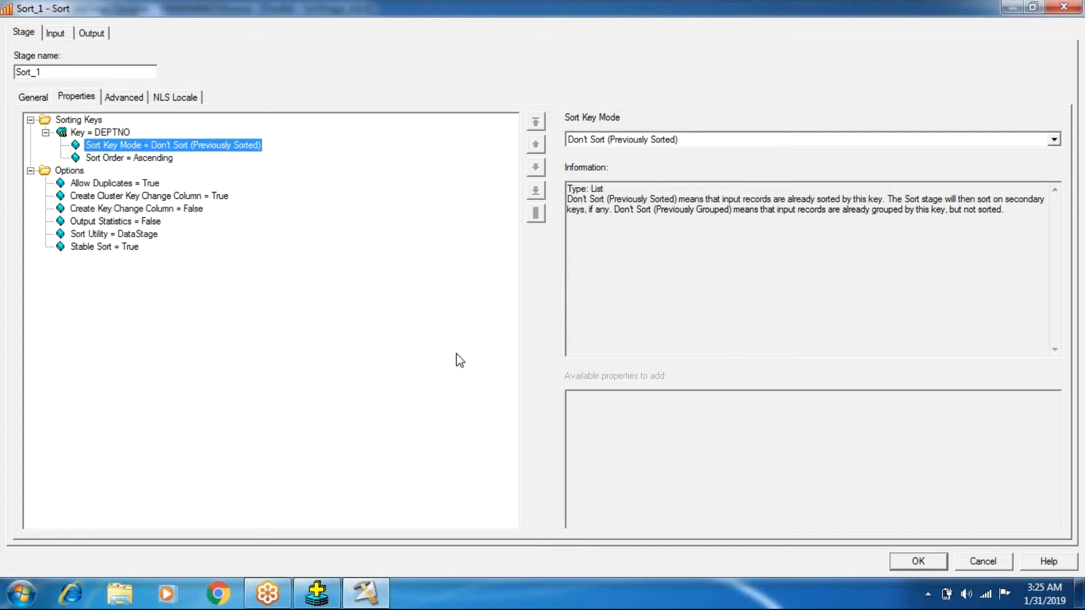
{"action": "left_click", "coordinate": [90, 33]}
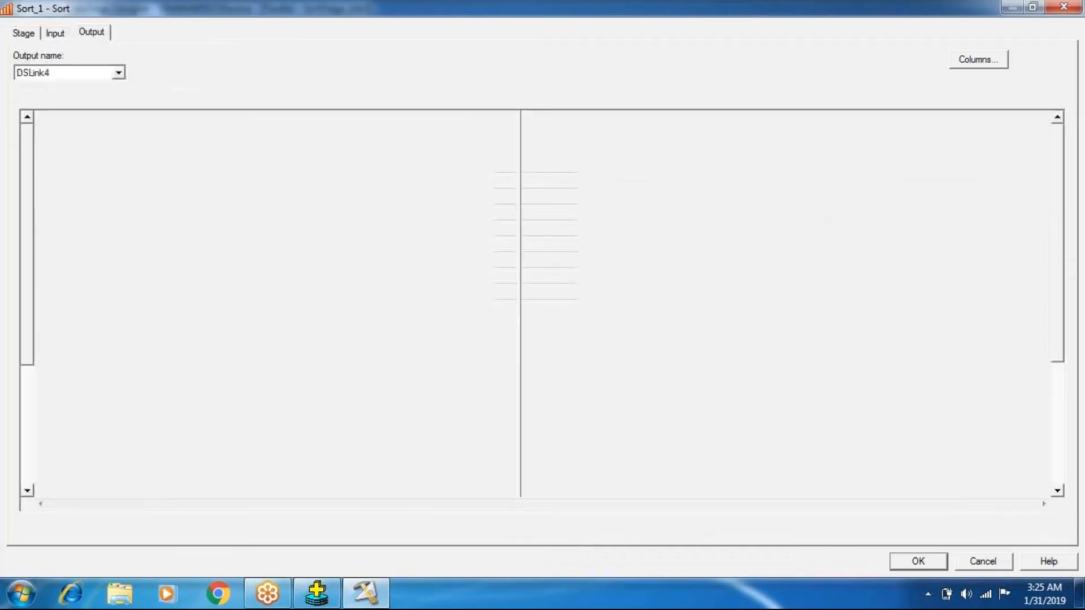
{"action": "left_click", "coordinate": [24, 33]}
{"action": "left_click", "coordinate": [916, 561]}
Save and recompile SortStage_Job3 with the changed sort key mode, and run it.
{"action": "left_click", "coordinate": [336, 78]}
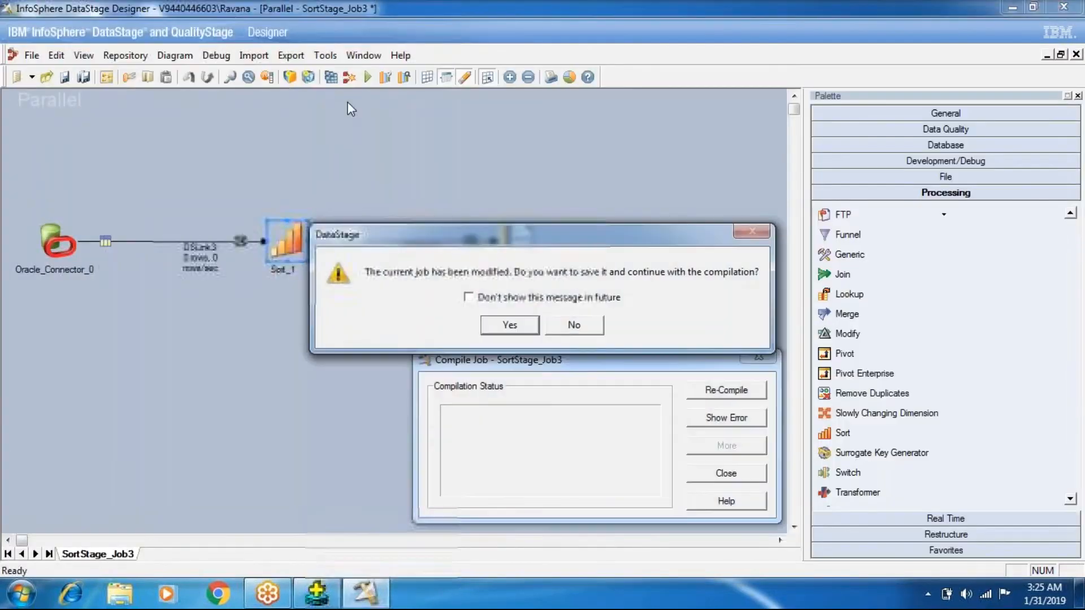
{"action": "left_click", "coordinate": [514, 323]}
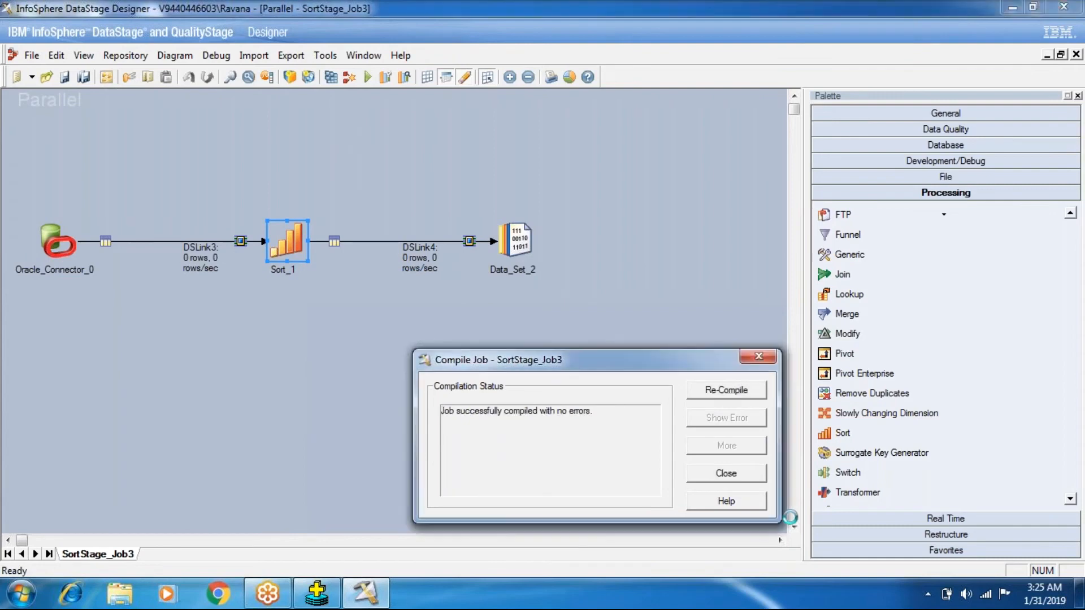
{"action": "left_click", "coordinate": [725, 473]}
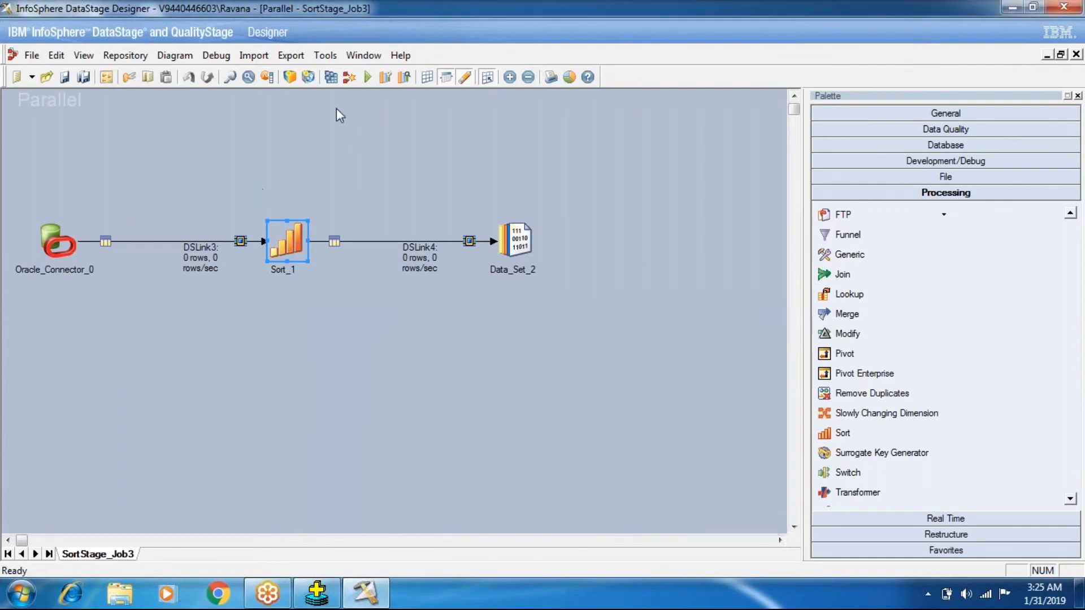
{"action": "left_click", "coordinate": [369, 79]}
{"action": "left_click", "coordinate": [228, 336]}
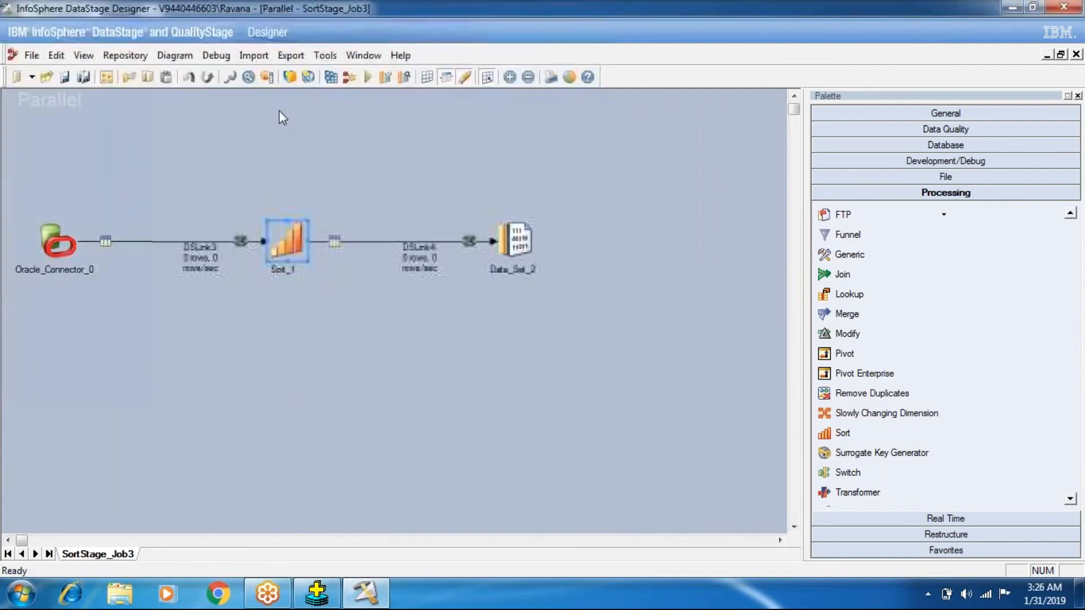
Launch DataStage Director from the Designer and switch to its job status list.
{"action": "left_click", "coordinate": [326, 57]}
{"action": "left_click", "coordinate": [334, 180]}
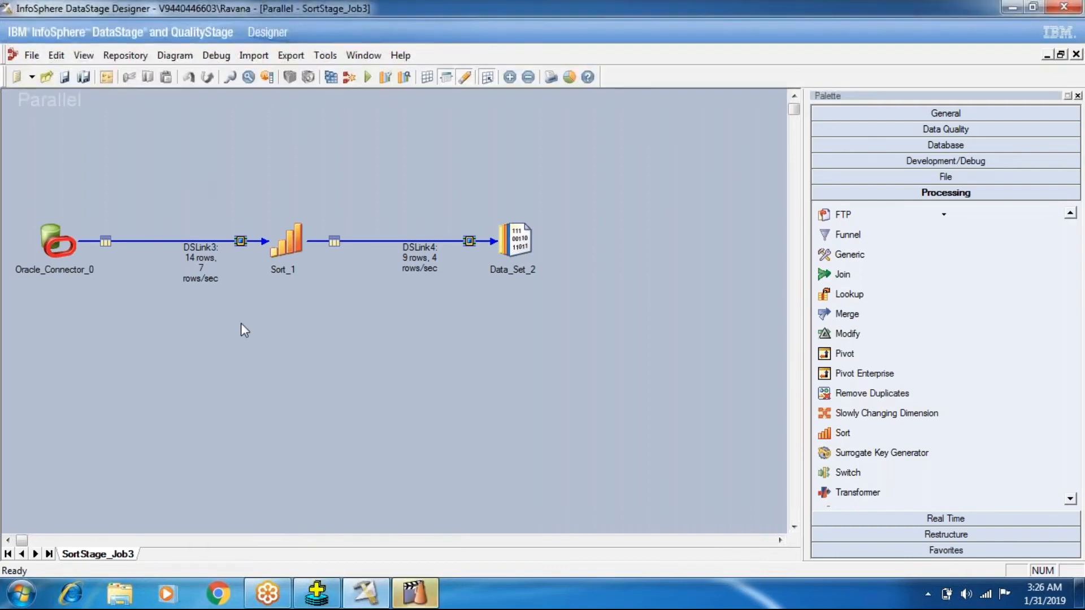
{"action": "left_click", "coordinate": [431, 604]}
{"action": "left_click", "coordinate": [352, 603]}
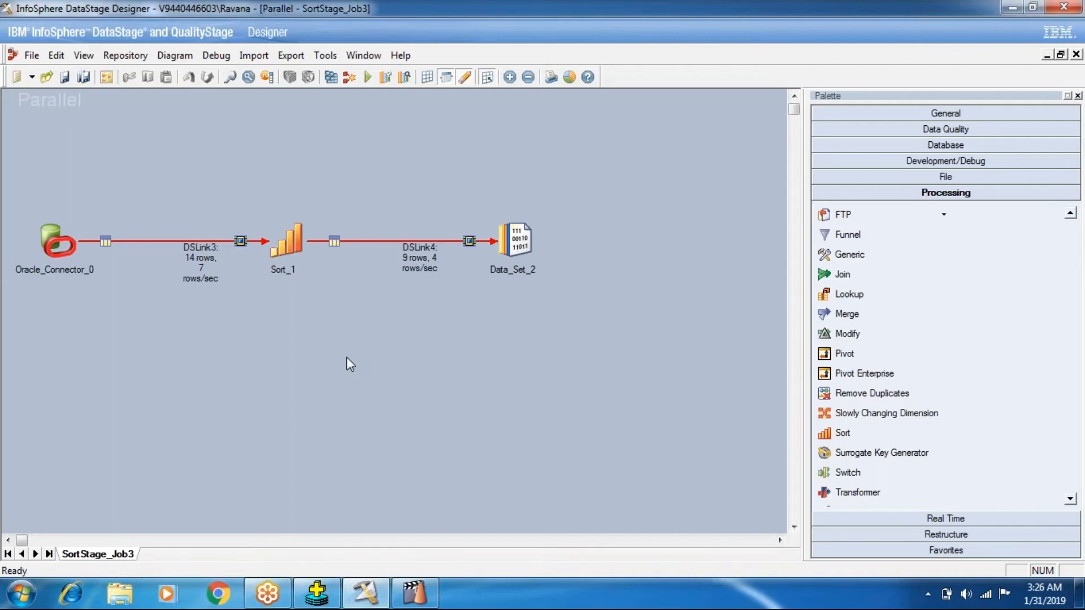
{"action": "left_click", "coordinate": [425, 600]}
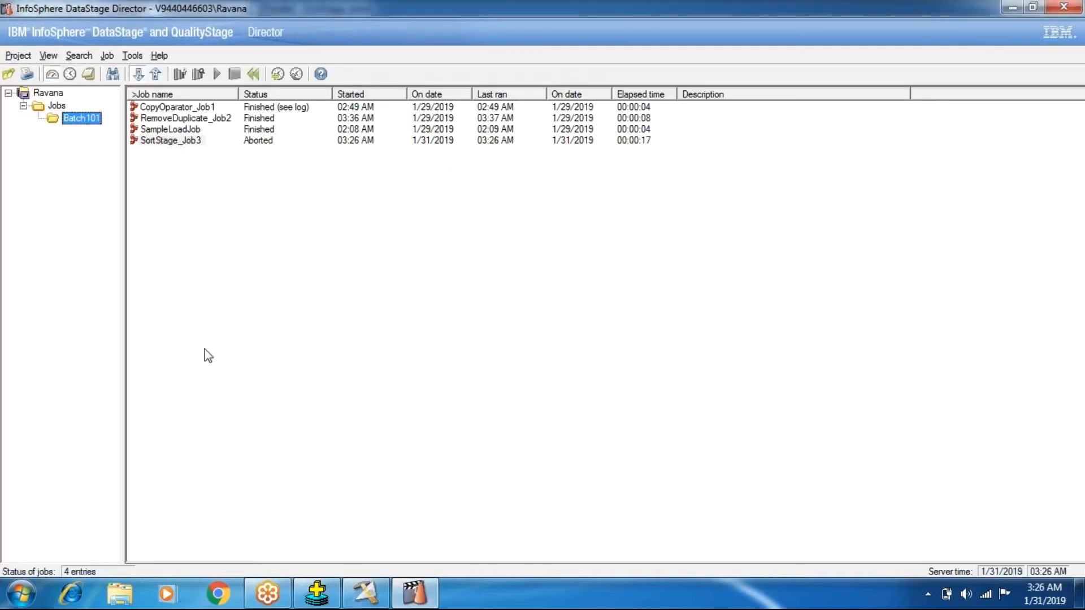
Compare the statuses of CopyOparator_Job1 and SortStage_Job3, and open the log of SortStage_Job3.
{"action": "left_click", "coordinate": [252, 146]}
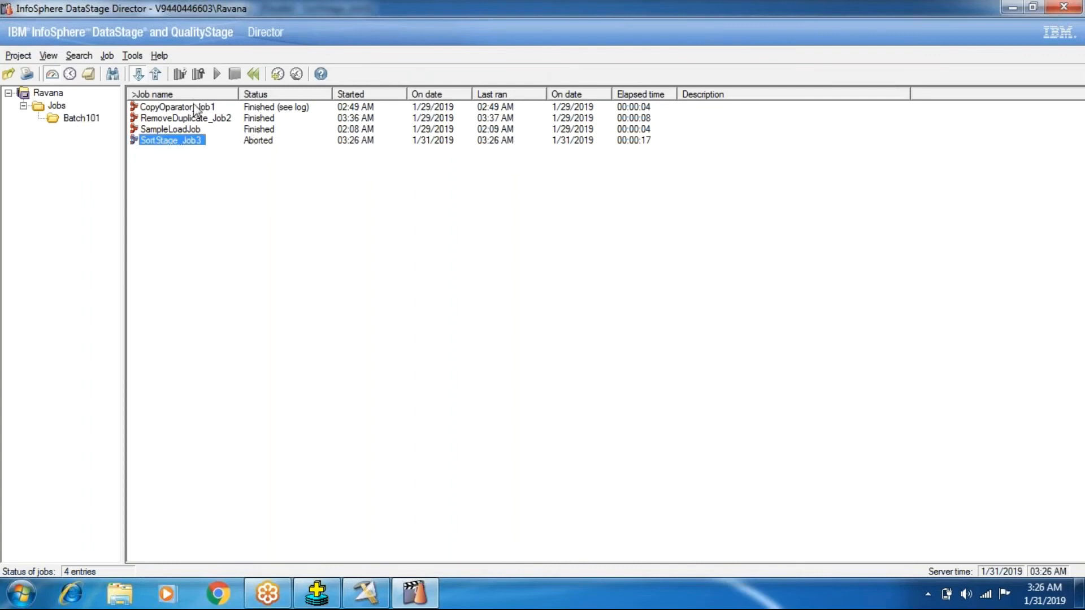
{"action": "left_click", "coordinate": [257, 110]}
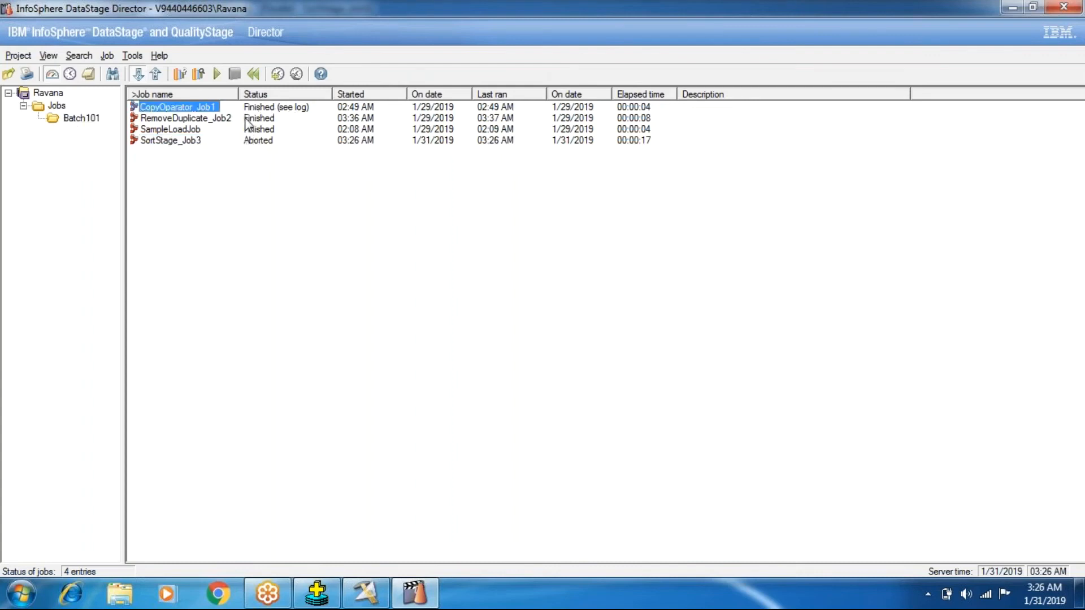
{"action": "left_click", "coordinate": [241, 141]}
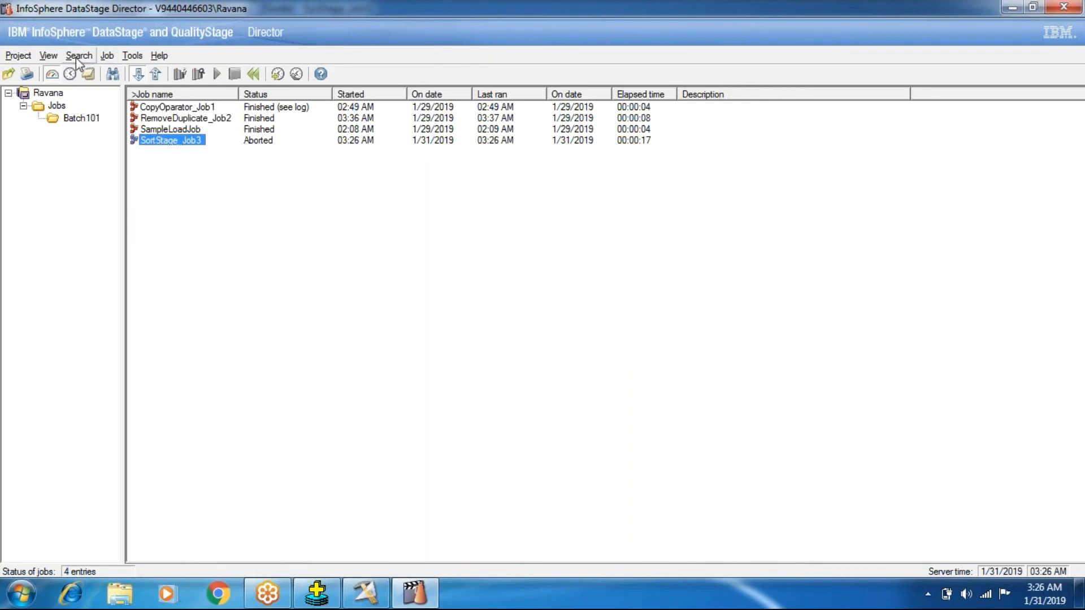
{"action": "left_click", "coordinate": [84, 71]}
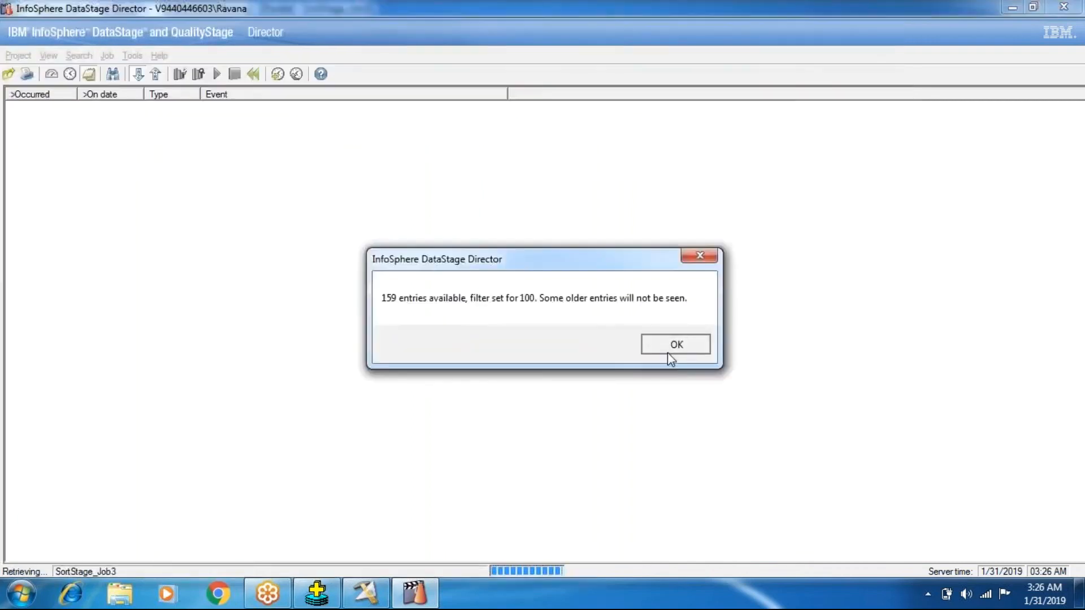
{"action": "left_click", "coordinate": [668, 351]}
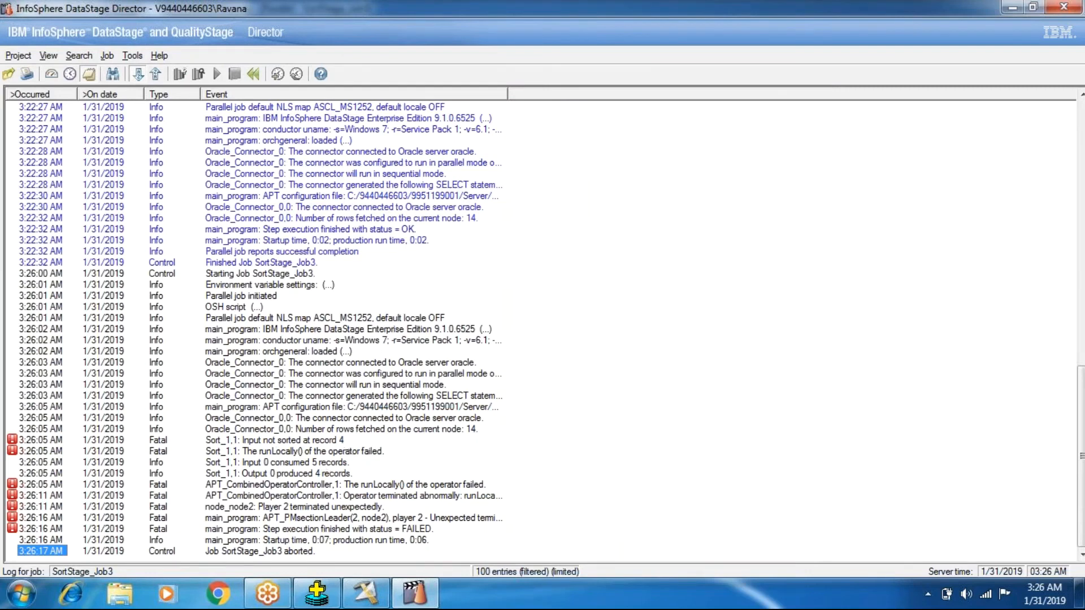
Switch to the Designer, preview the emp rows read by Oracle_Connector_0, and examine the order of the DEPTNO values.
{"action": "left_click", "coordinate": [317, 593]}
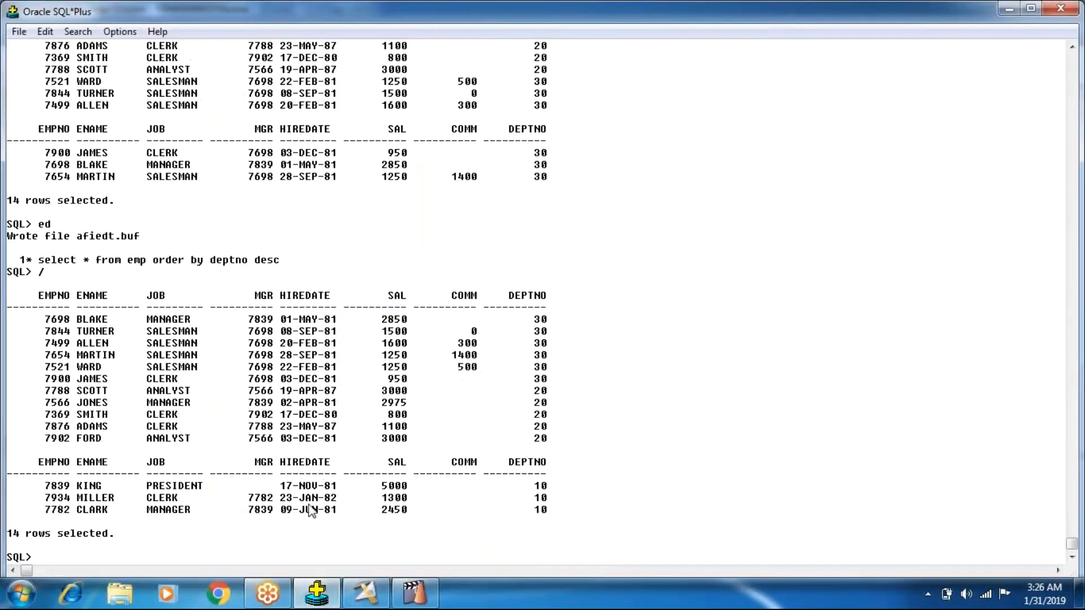
{"action": "left_click", "coordinate": [366, 593]}
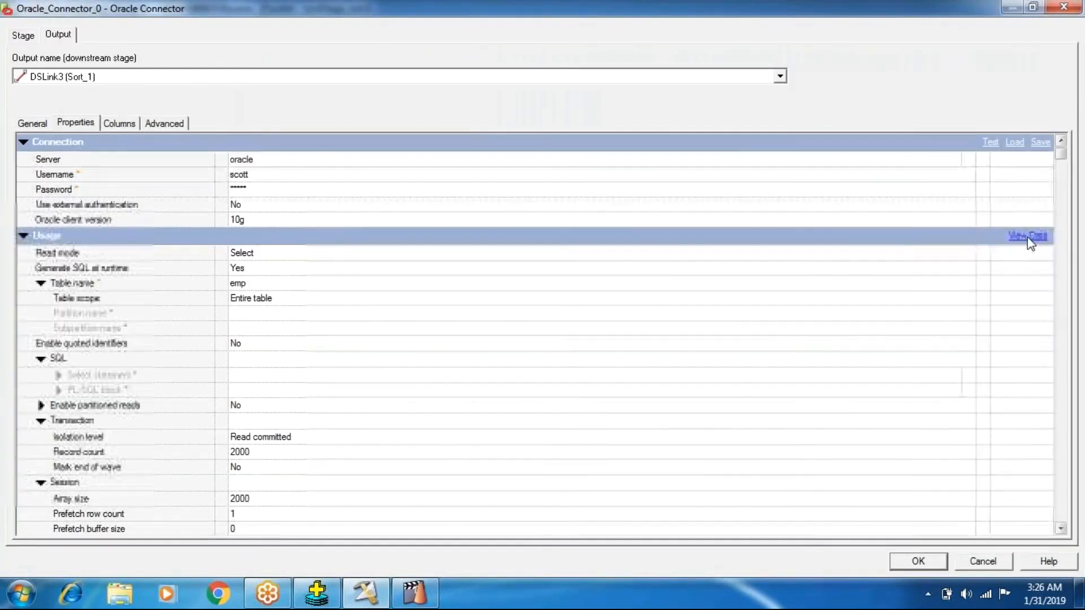
{"action": "left_click", "coordinate": [1028, 237]}
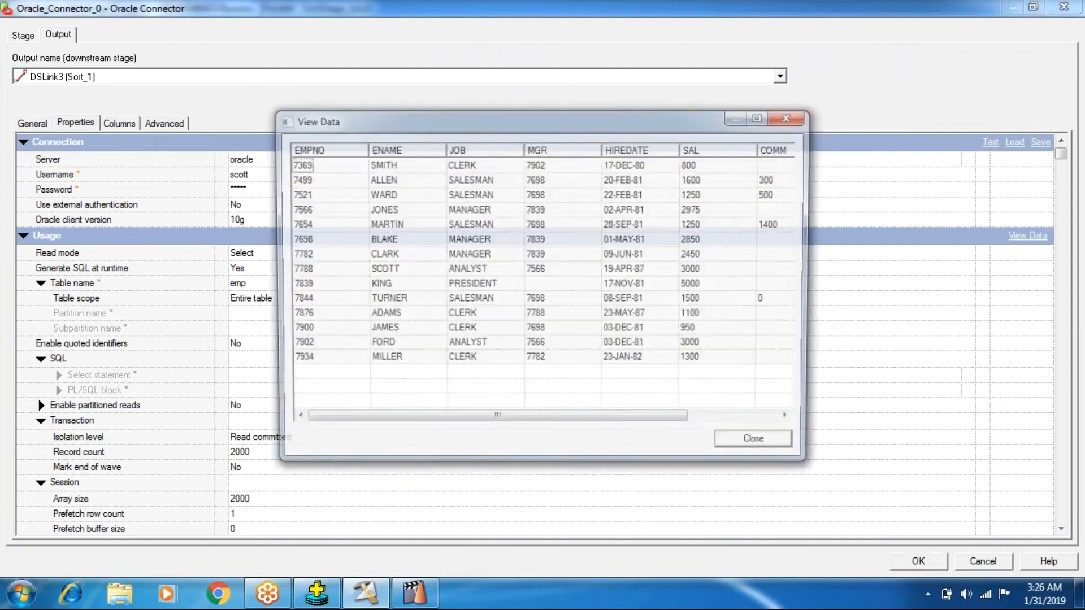
{"action": "left_click", "coordinate": [750, 422]}
{"action": "left_click", "coordinate": [731, 179]}
{"action": "left_click", "coordinate": [730, 194]}
{"action": "left_click", "coordinate": [730, 164]}
{"action": "left_click", "coordinate": [730, 178]}
{"action": "left_click", "coordinate": [729, 194]}
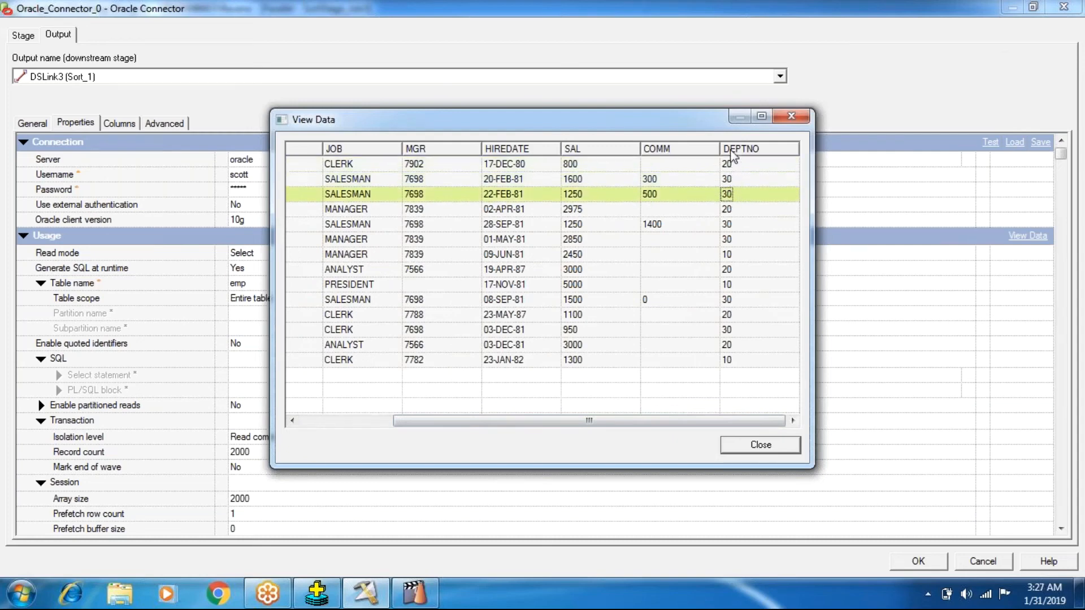
{"action": "left_click", "coordinate": [728, 208]}
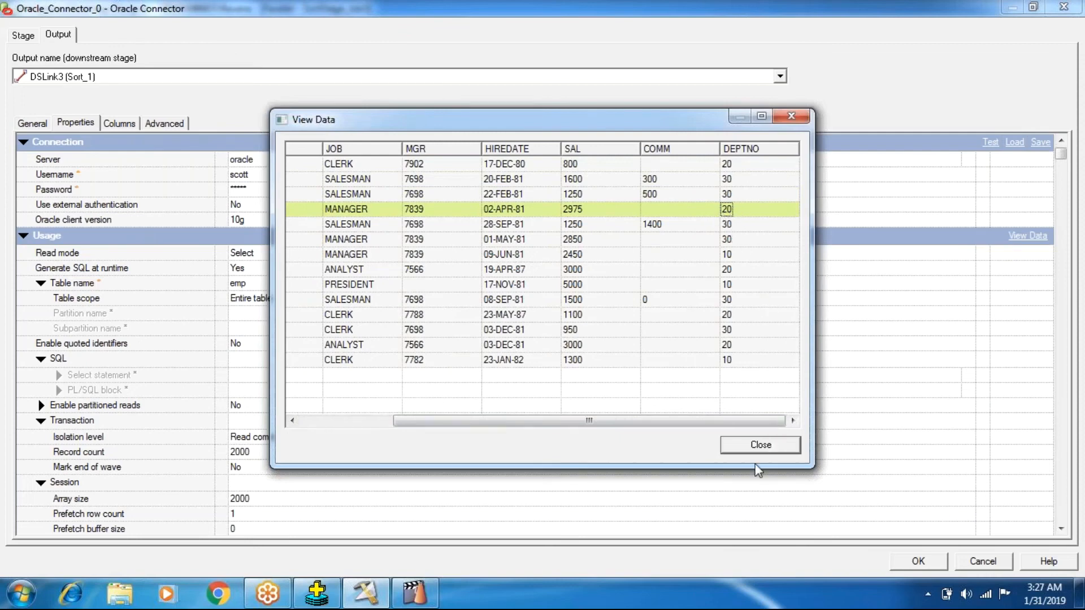
{"action": "left_click", "coordinate": [759, 447]}
{"action": "left_click", "coordinate": [915, 561]}
Switch to the Director, check the status of SortStage_Job3 in the job list, and reopen its log.
{"action": "left_click", "coordinate": [415, 593]}
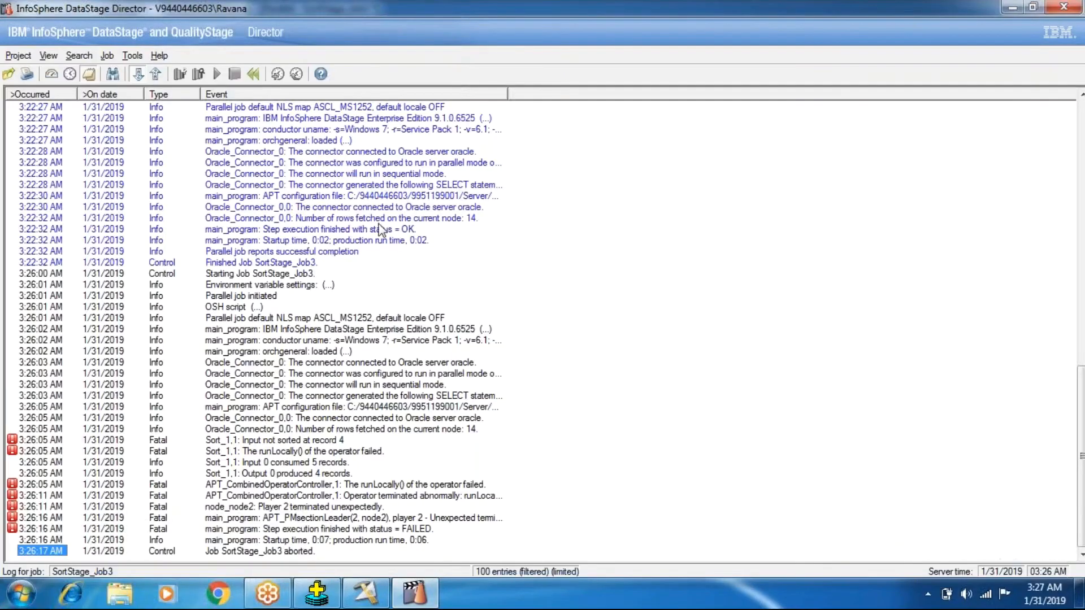
{"action": "left_click", "coordinate": [52, 74]}
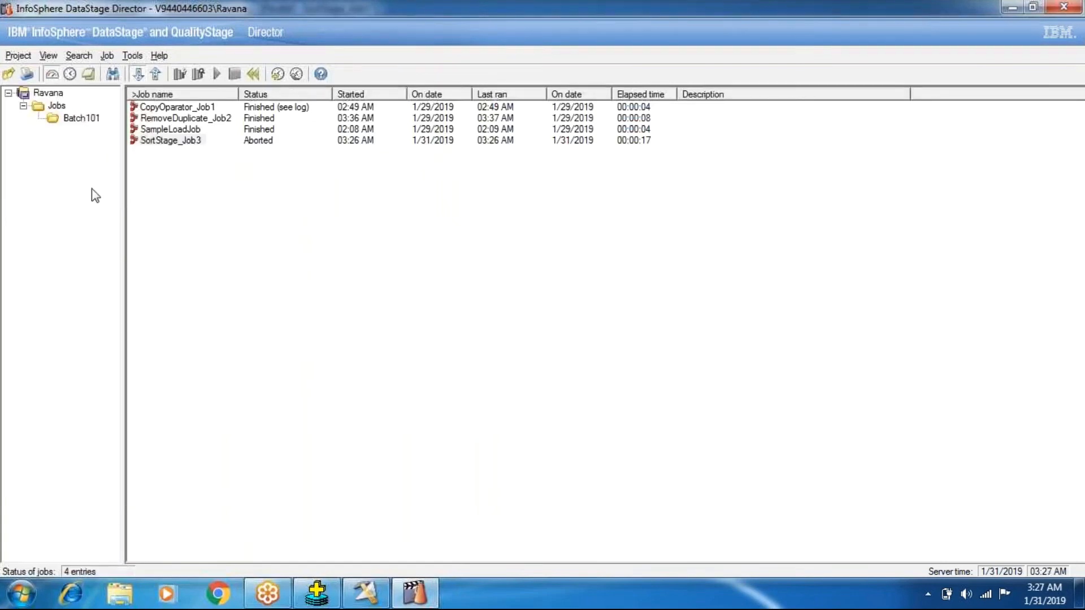
{"action": "right_click", "coordinate": [179, 142]}
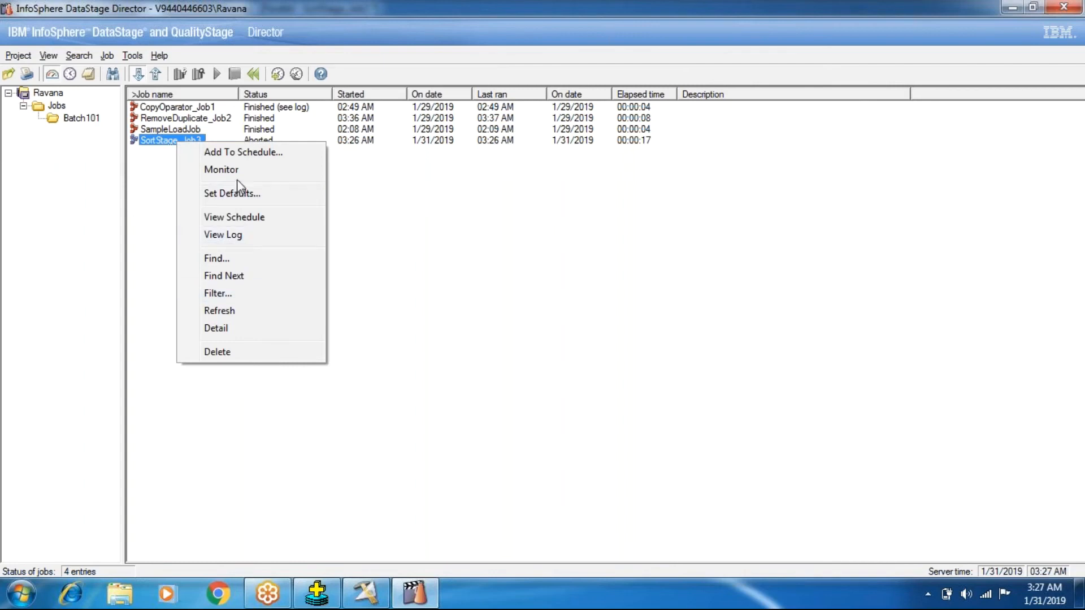
{"action": "left_click", "coordinate": [226, 235]}
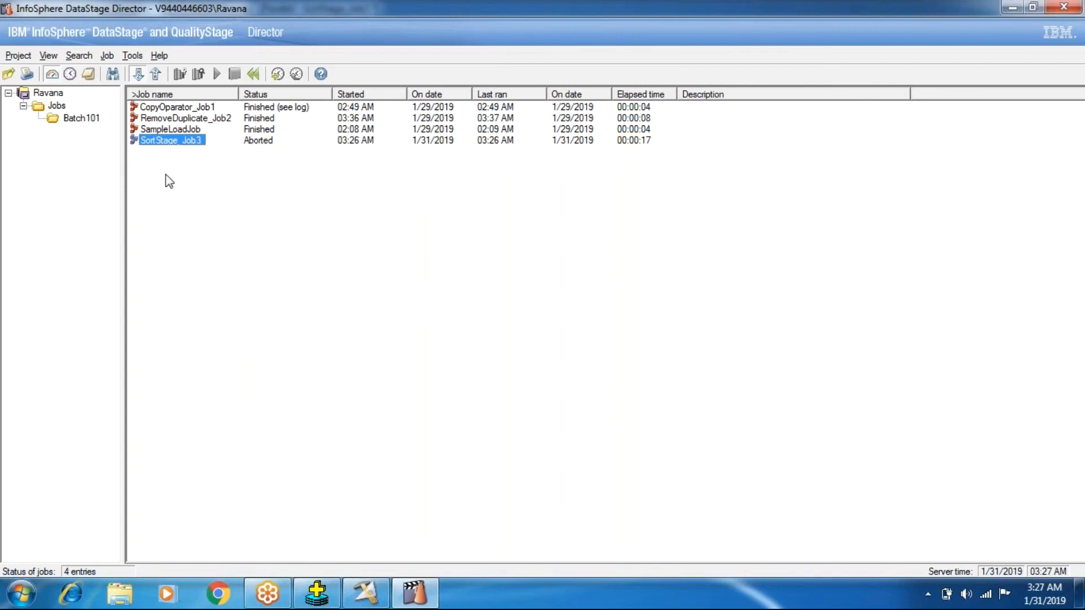
{"action": "left_click", "coordinate": [88, 76]}
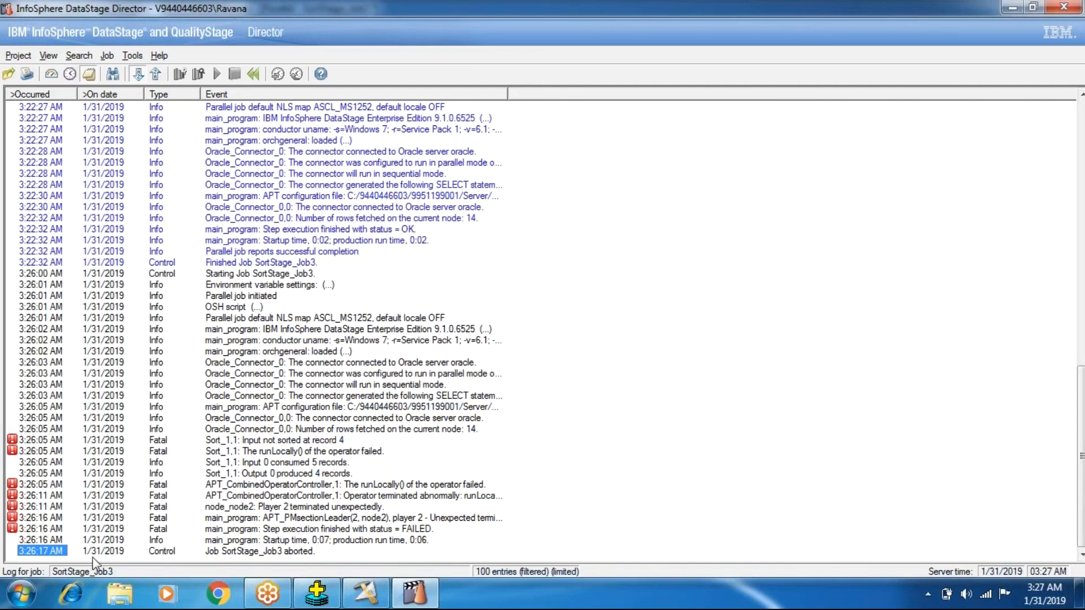
Return to the Designer and review the sorting key and option settings of the Sort_1 stage.
{"action": "left_click", "coordinate": [367, 595]}
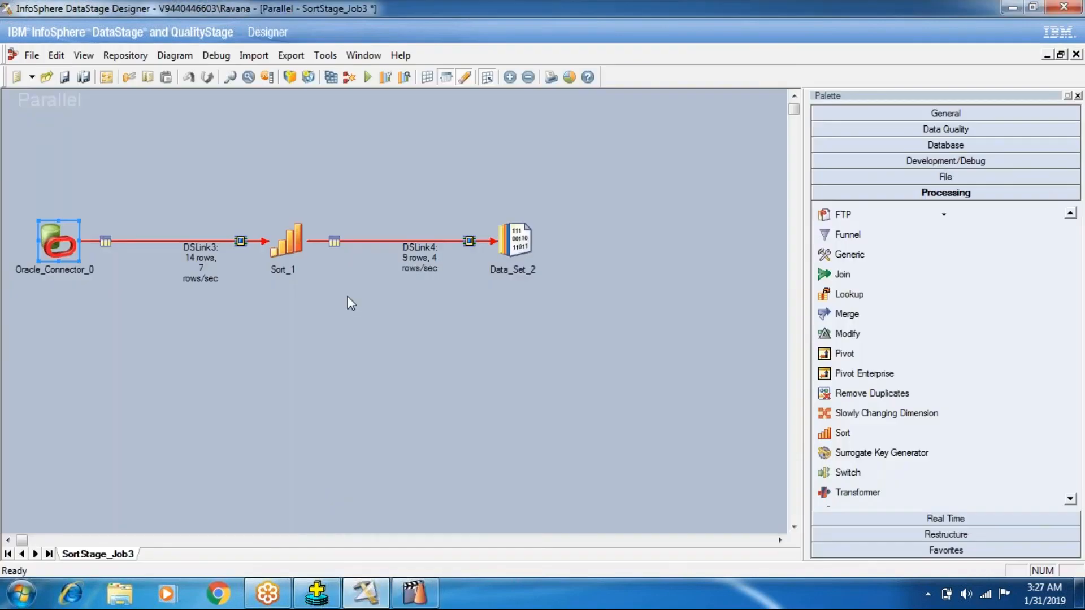
{"action": "left_click", "coordinate": [297, 243]}
{"action": "double_click", "coordinate": [297, 243]}
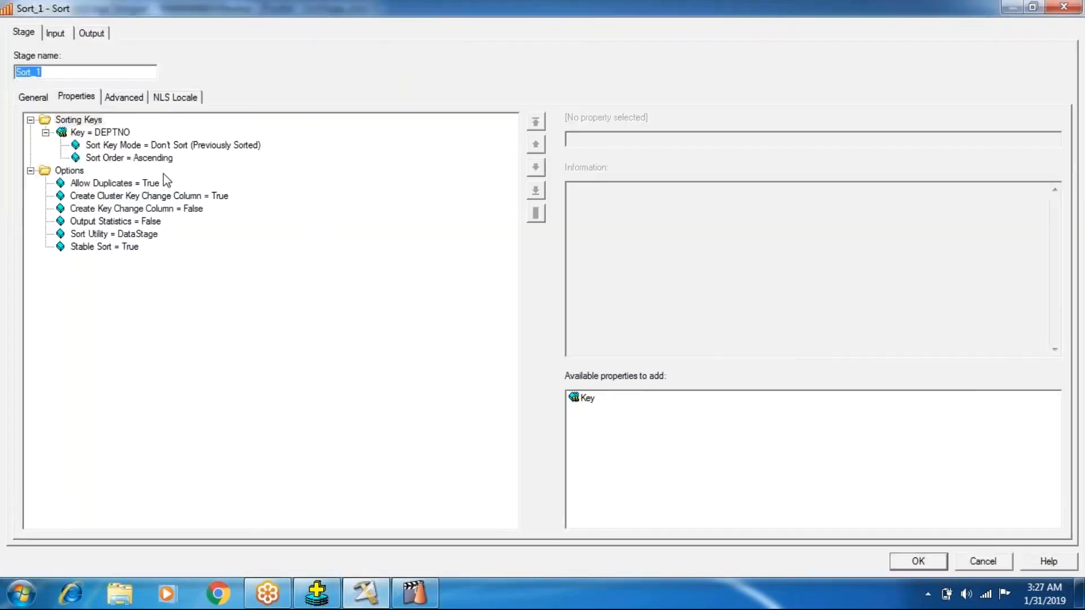
{"action": "left_click", "coordinate": [943, 561]}
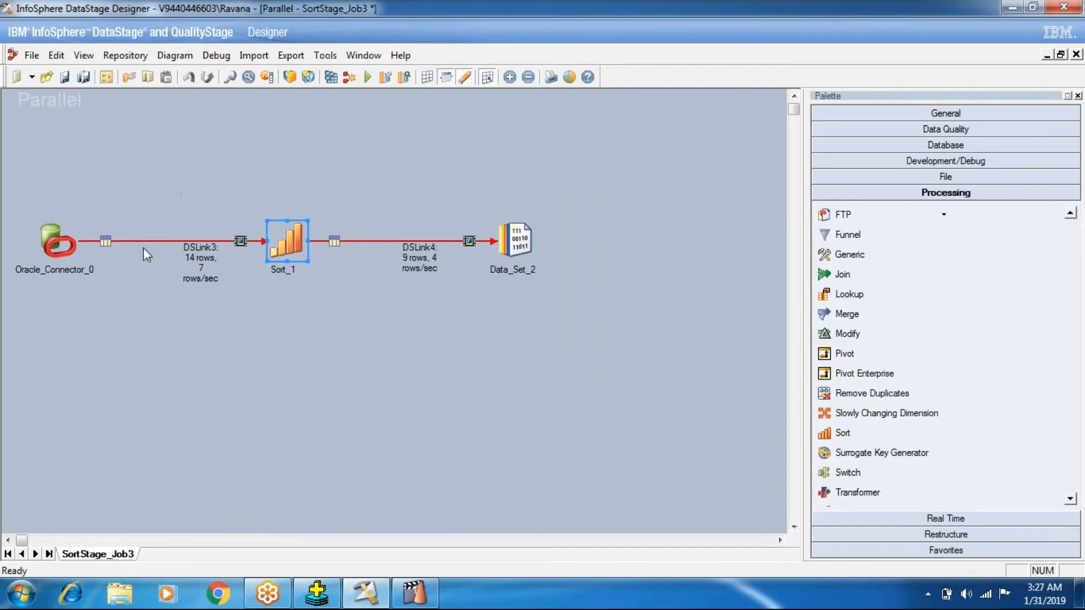
Open the Oracle_Connector_0 properties and preview the emp rows across to the DEPTNO column.
{"action": "double_click", "coordinate": [47, 244]}
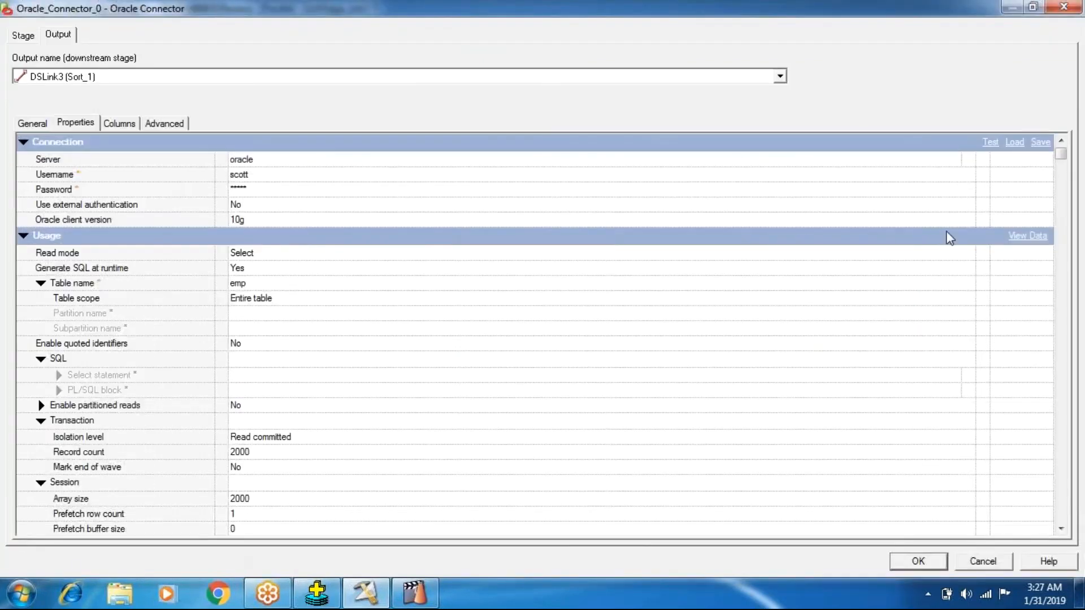
{"action": "left_click", "coordinate": [1028, 236]}
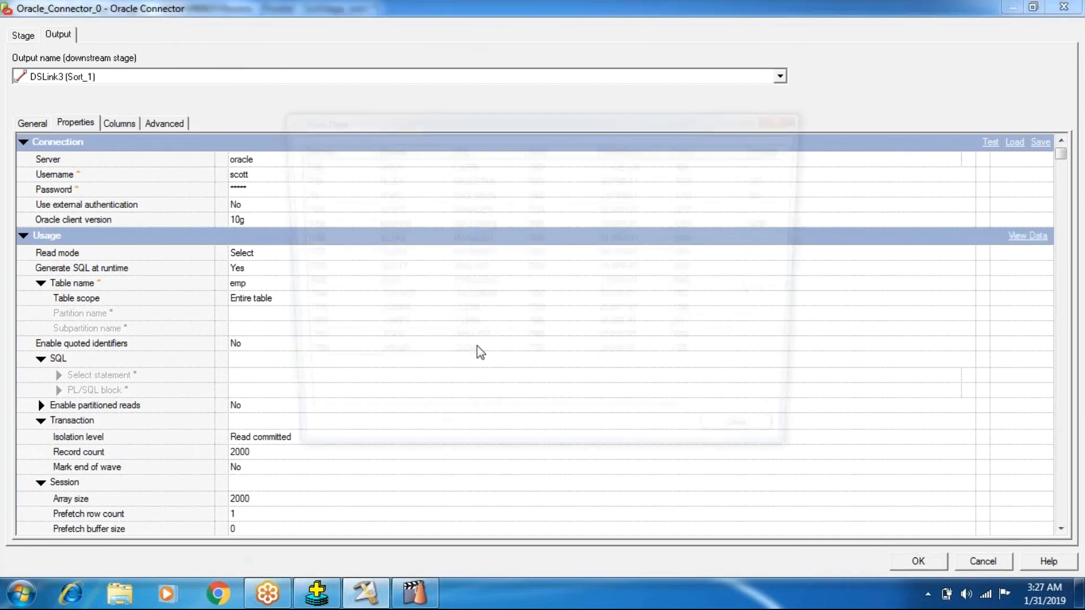
{"action": "left_click_drag", "start_coordinate": [687, 422], "coordinate": [787, 422]}
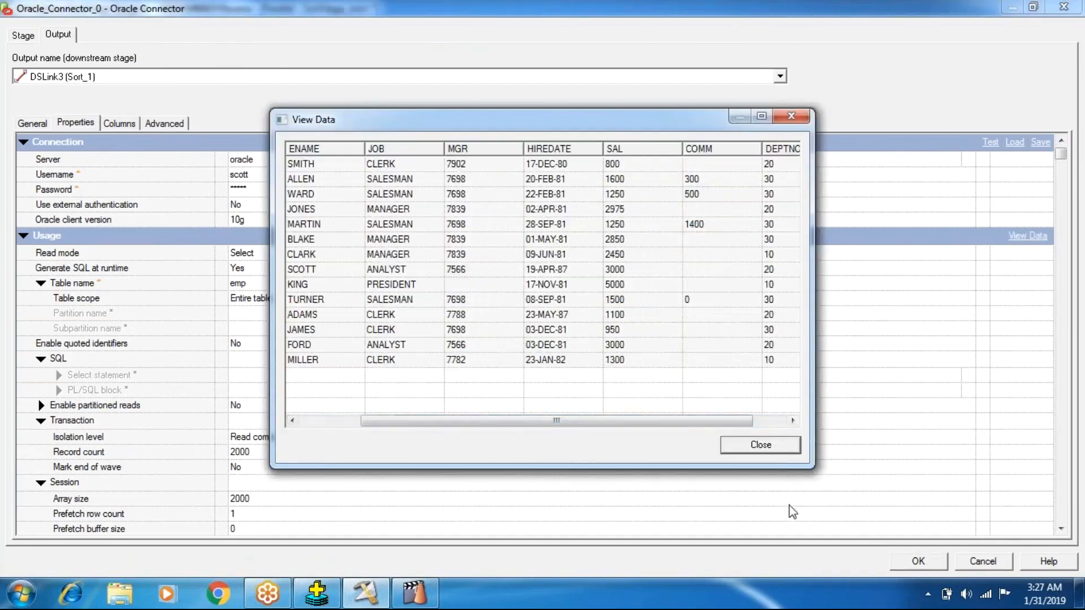
{"action": "left_click", "coordinate": [760, 446]}
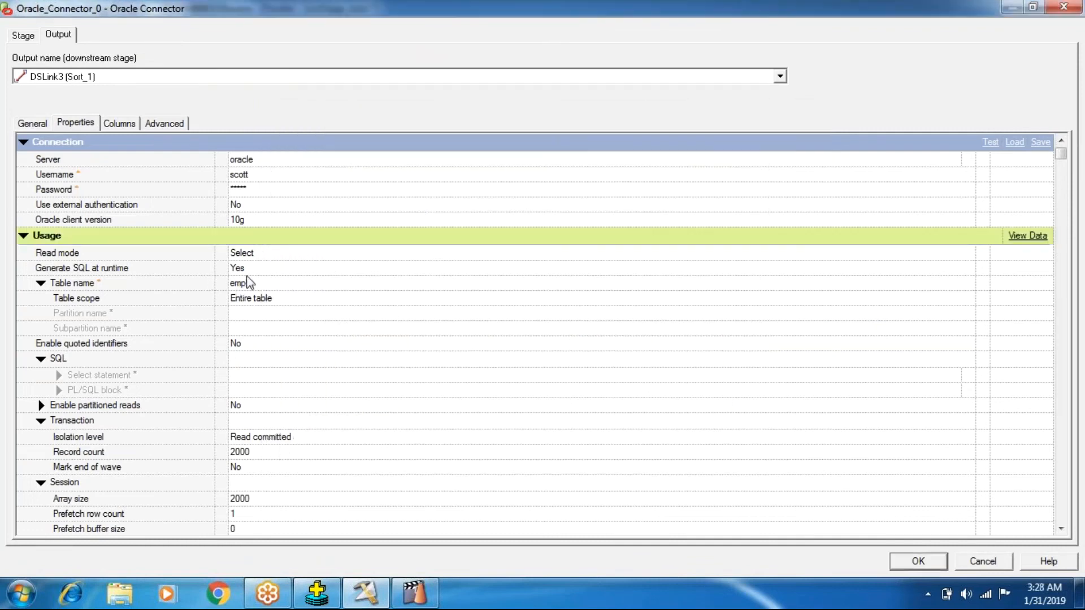
Set Generate SQL at runtime to No and enter the select statement "select * from emp order by deptno".
{"action": "left_click", "coordinate": [246, 274]}
{"action": "left_click", "coordinate": [245, 298]}
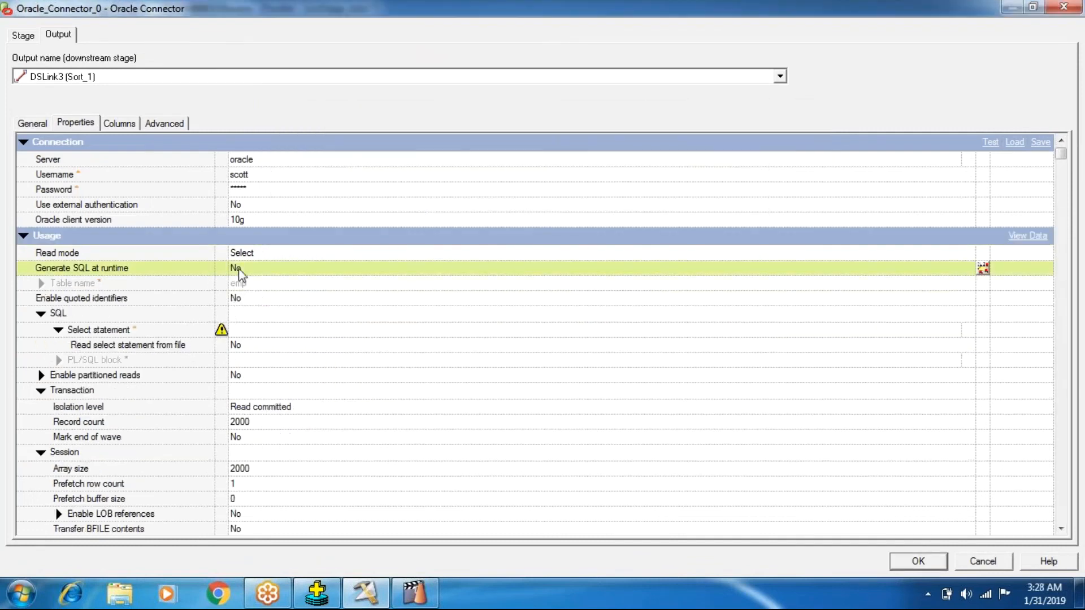
{"action": "left_click", "coordinate": [244, 331]}
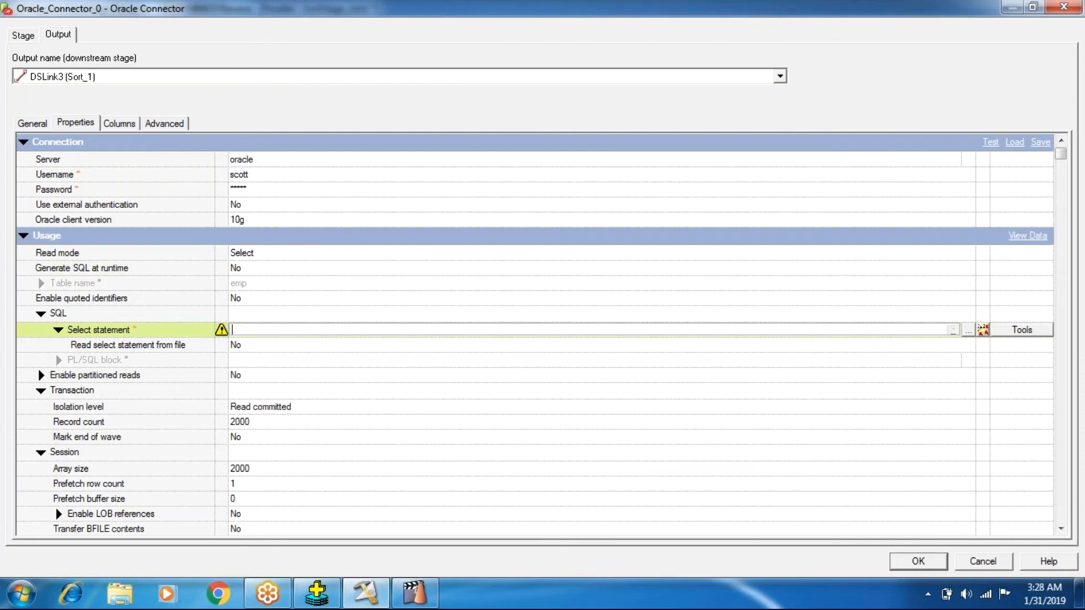
{"action": "type", "text": "S"}
{"action": "key", "text": "BackSpace"}
{"action": "type", "text": "sekec"}
{"action": "key", "text": "BackSpace"}
{"action": "key", "text": "BackSpace"}
{"action": "key", "text": "BackSpace"}
{"action": "key", "text": "BackSpace"}
{"action": "type", "text": "elect *from emp order by deptno"}
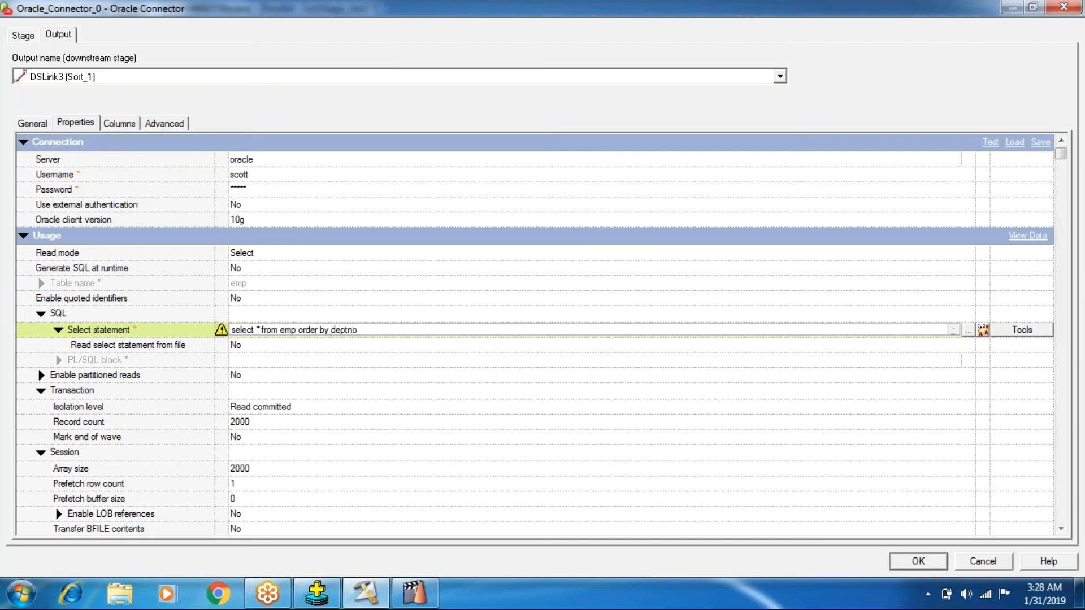
Preview the rows returned by the ordered query and apply the Oracle_Connector_0 changes.
{"action": "left_click", "coordinate": [1029, 236]}
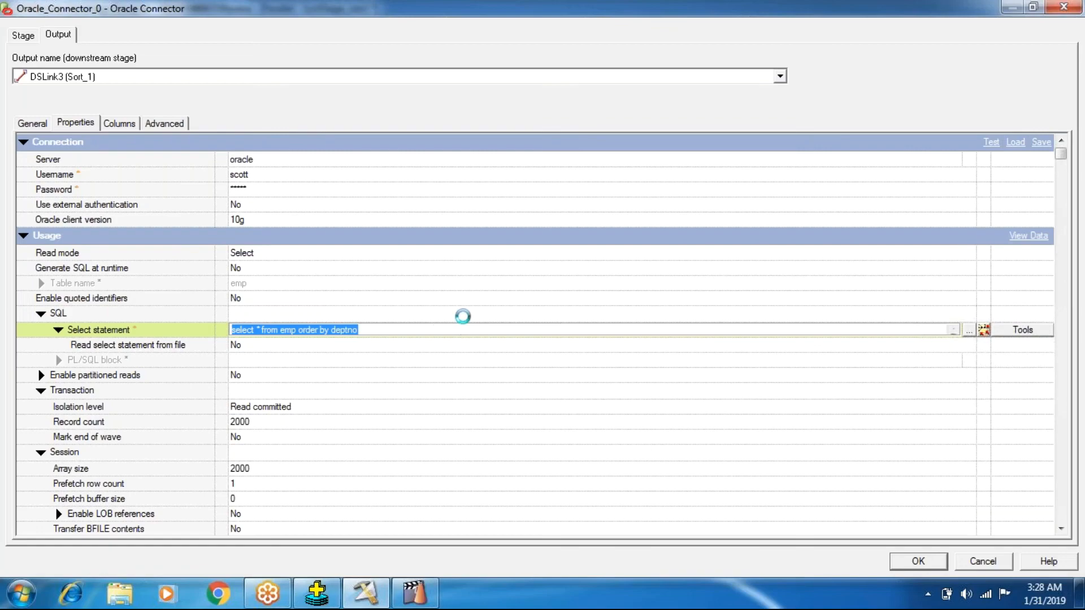
{"action": "left_click_drag", "start_coordinate": [556, 421], "coordinate": [812, 416]}
{"action": "left_click", "coordinate": [757, 451]}
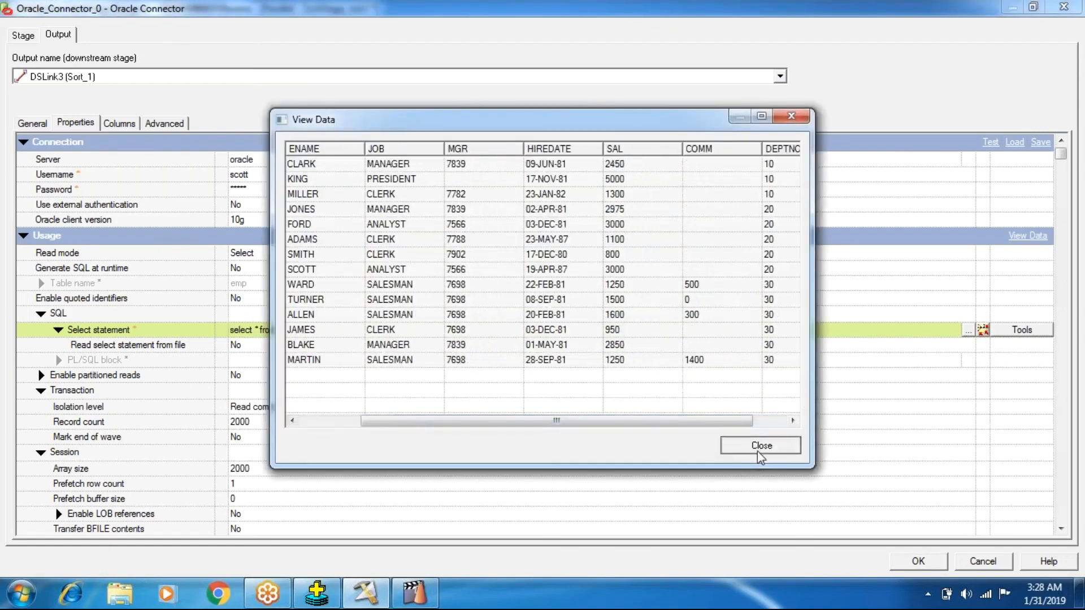
{"action": "left_click", "coordinate": [942, 570]}
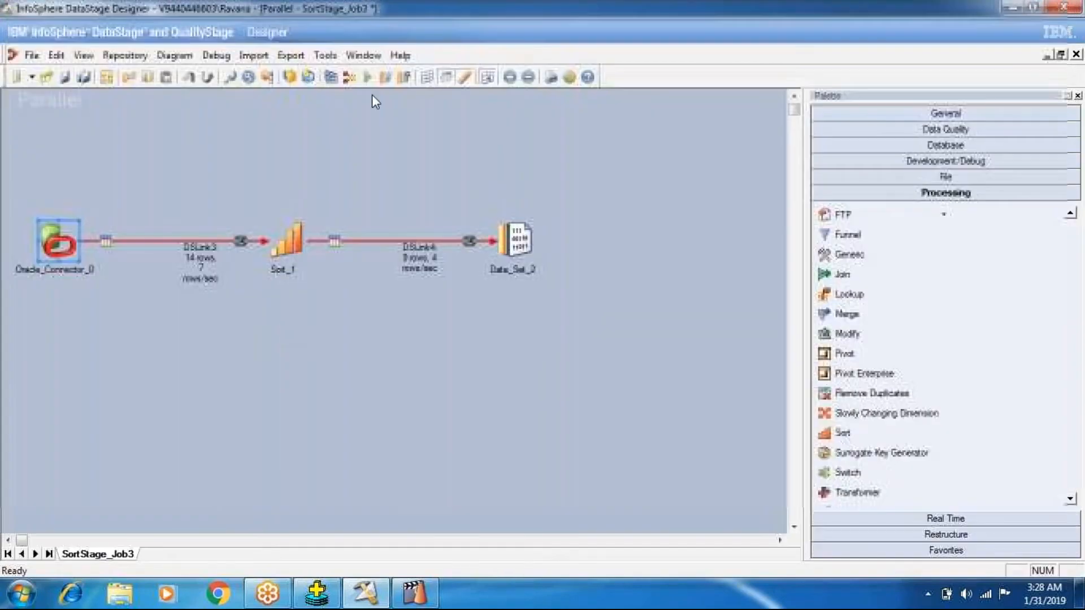
Save and compile SortStage_Job3 with the ordered source query, and run it.
{"action": "left_click", "coordinate": [349, 77]}
{"action": "left_click", "coordinate": [511, 323]}
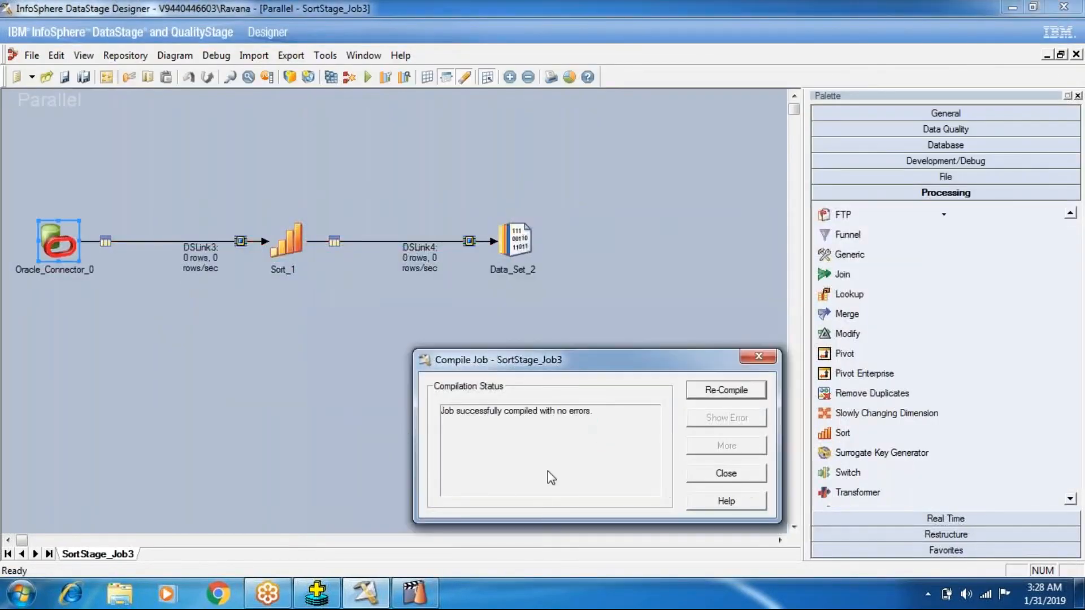
{"action": "left_click", "coordinate": [713, 473]}
{"action": "left_click", "coordinate": [368, 77]}
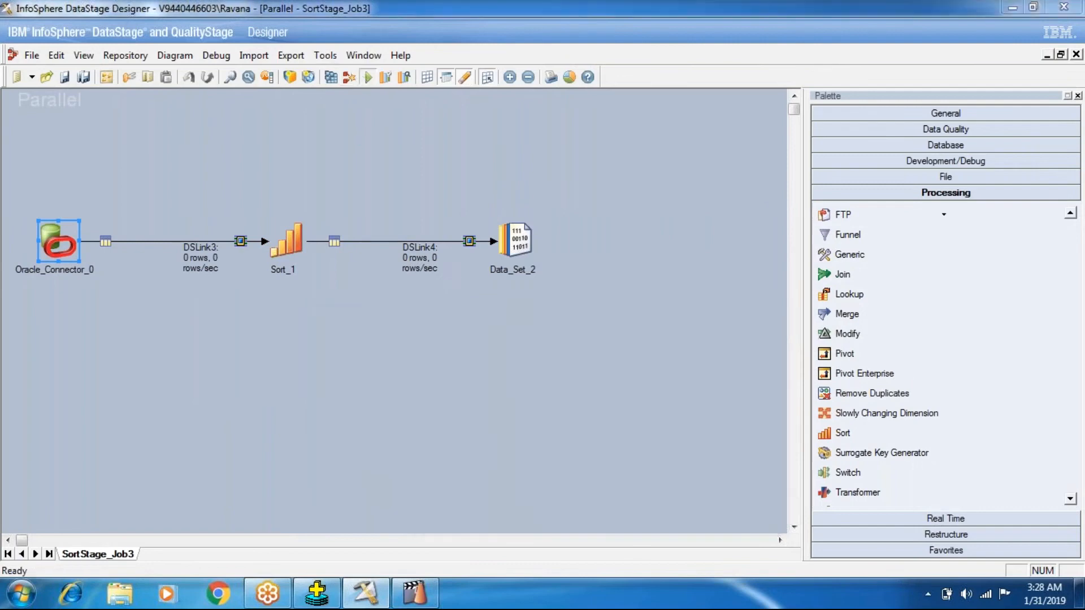
{"action": "left_click", "coordinate": [263, 333]}
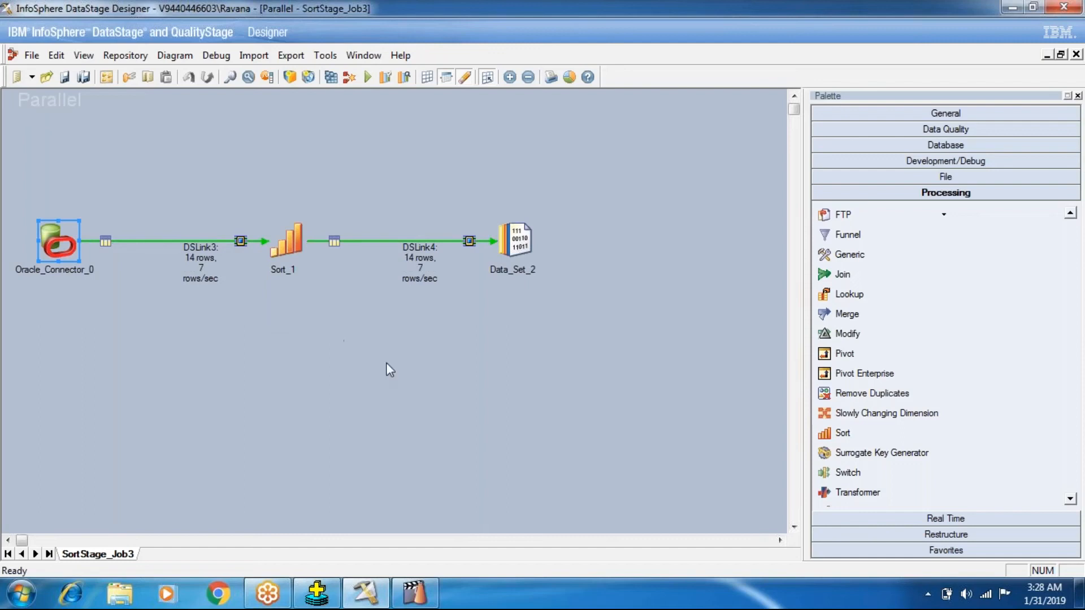
View the DSLink4 data in Data_Set_2 and examine the DEPTNO order and the clusterKeyChange values.
{"action": "right_click", "coordinate": [518, 269]}
{"action": "left_click", "coordinate": [527, 233]}
{"action": "right_click", "coordinate": [528, 232]}
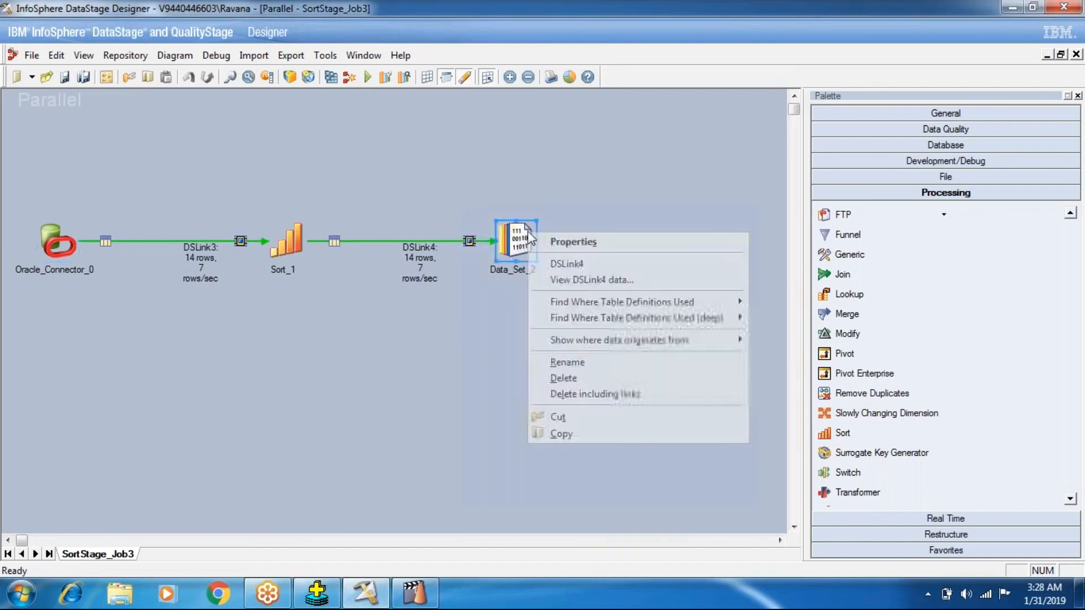
{"action": "left_click", "coordinate": [547, 281]}
{"action": "left_click", "coordinate": [684, 254]}
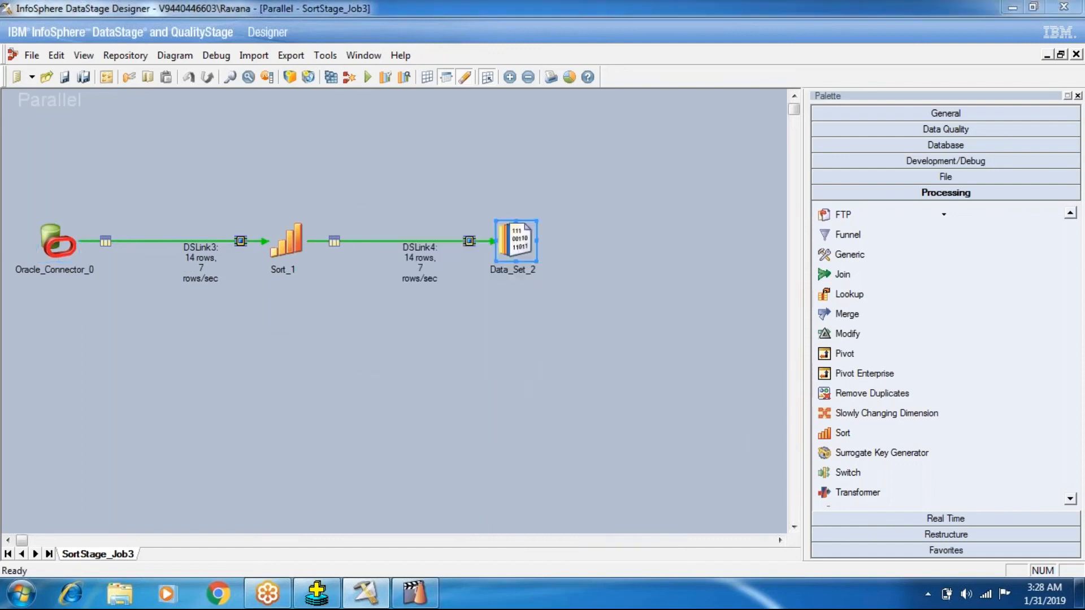
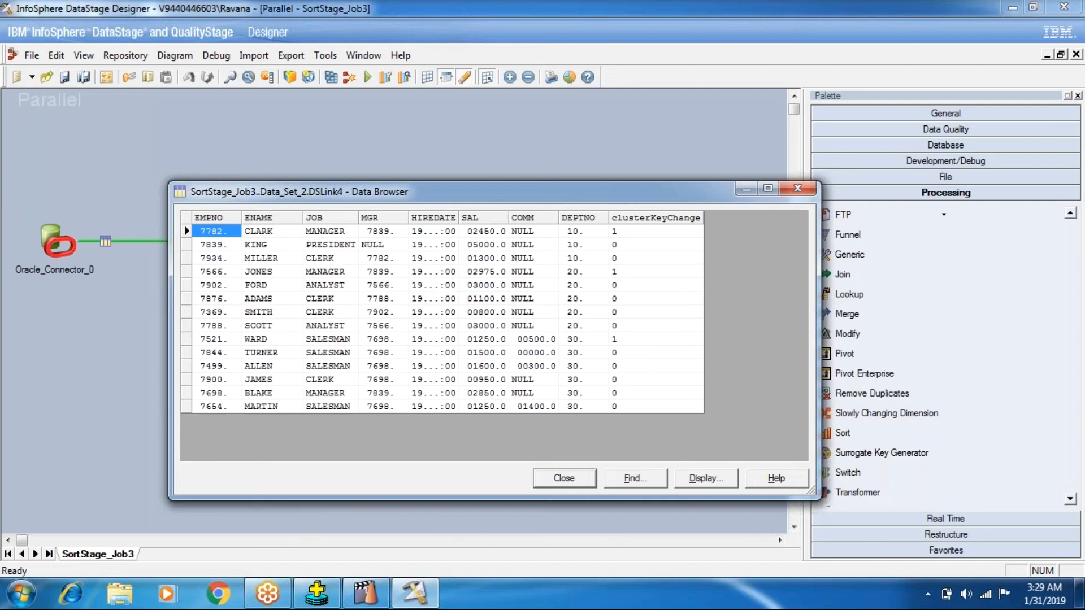
{"action": "left_click", "coordinate": [547, 479]}
Open the Sort_1 properties and examine the Sort Key Mode choices and the two key change column options.
{"action": "double_click", "coordinate": [269, 256]}
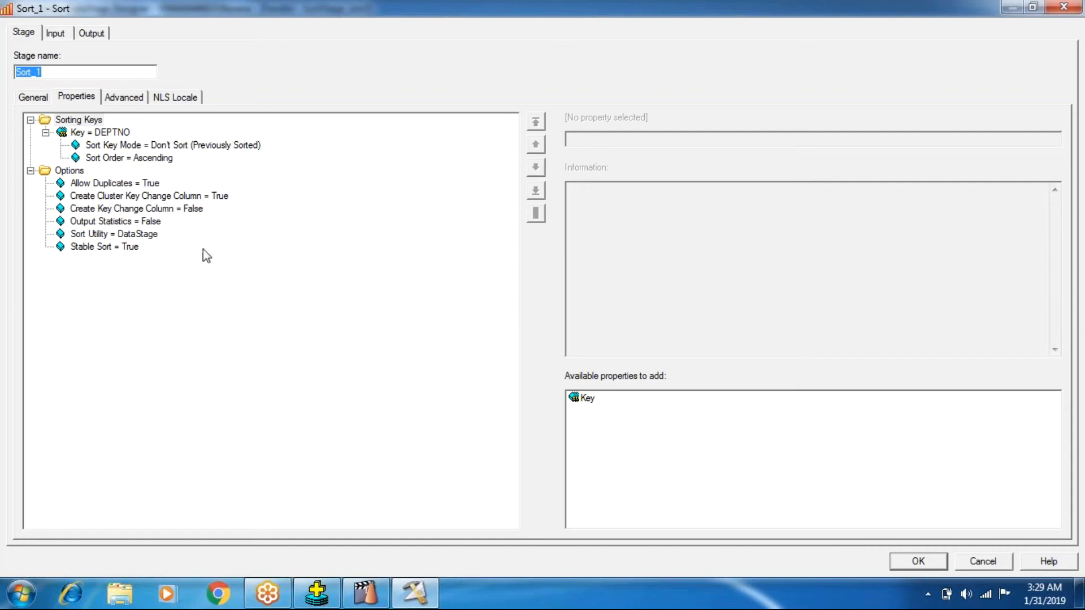
{"action": "left_click", "coordinate": [134, 148]}
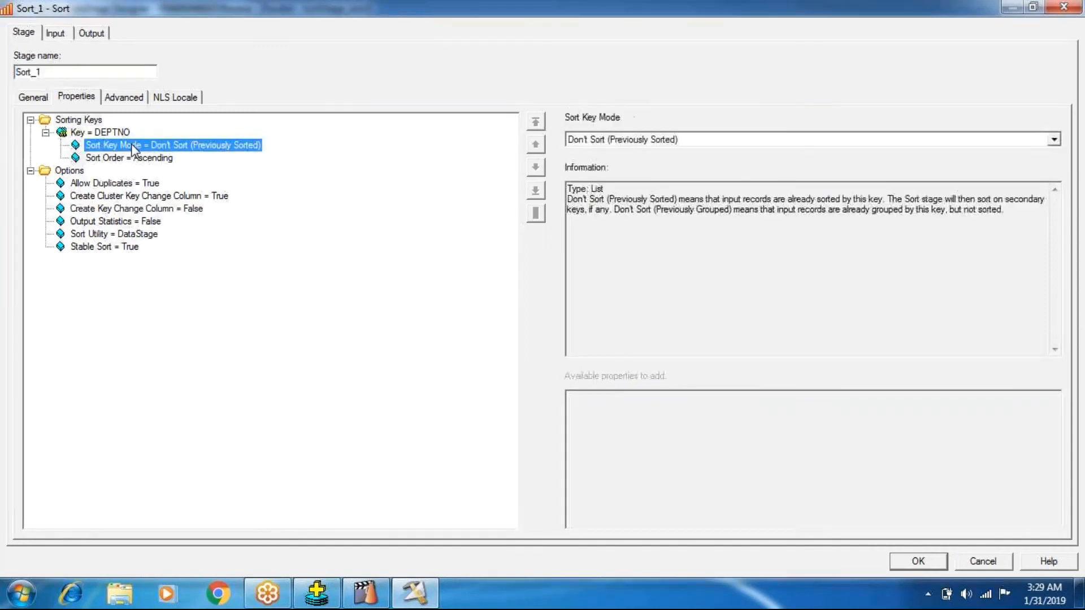
{"action": "left_click", "coordinate": [575, 141]}
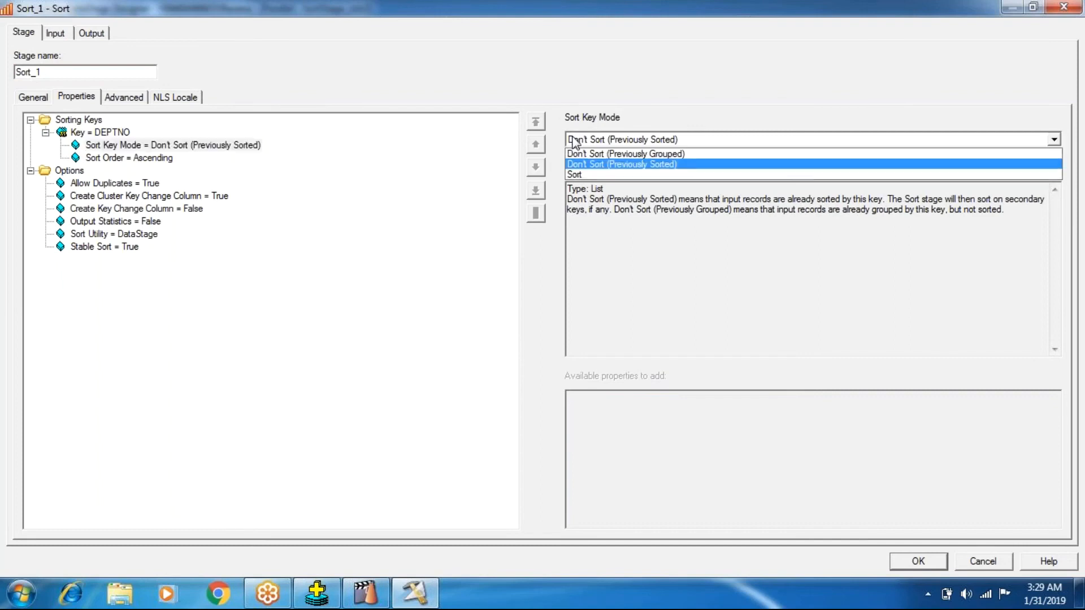
{"action": "left_click", "coordinate": [77, 198]}
{"action": "left_click", "coordinate": [77, 198]}
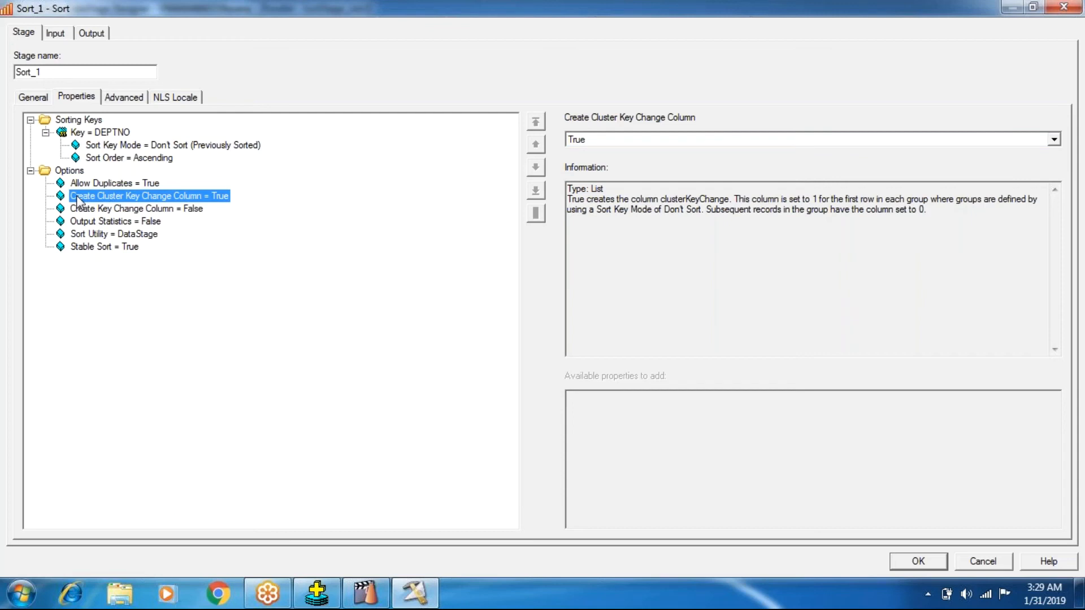
{"action": "left_click", "coordinate": [78, 212]}
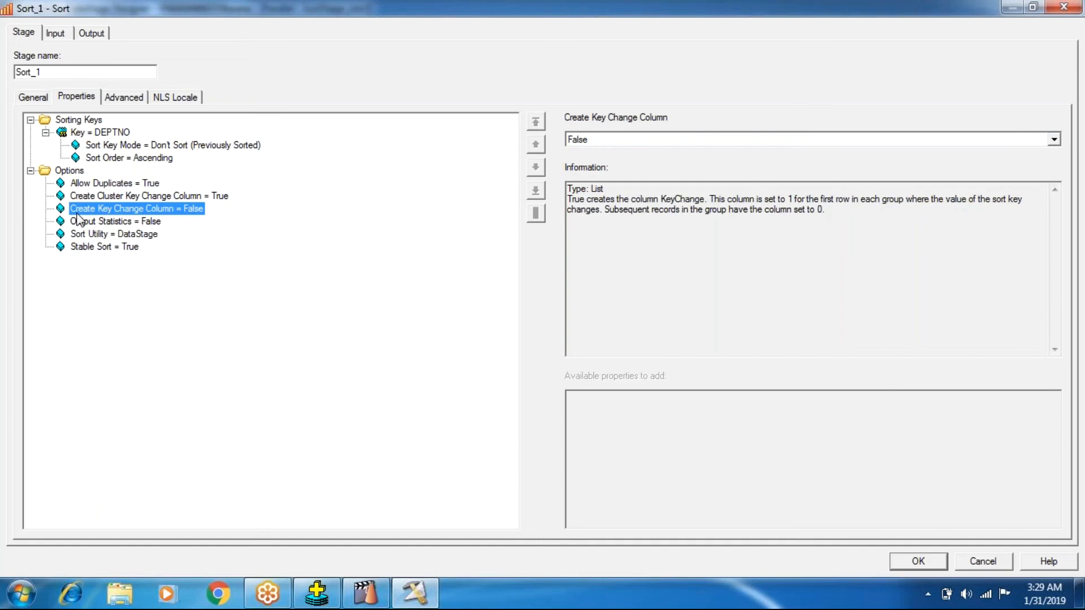
Set the DEPTNO key's Sort Key Mode to Sort and return Create Cluster Key Change Column to False.
{"action": "left_click", "coordinate": [139, 147]}
{"action": "left_click", "coordinate": [635, 140]}
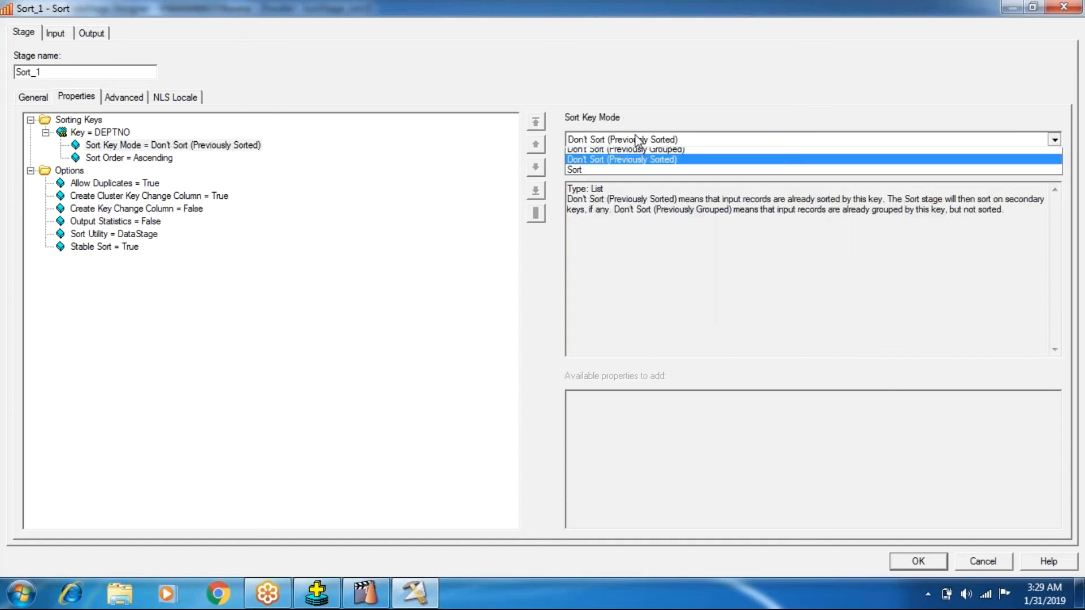
{"action": "left_click", "coordinate": [611, 177]}
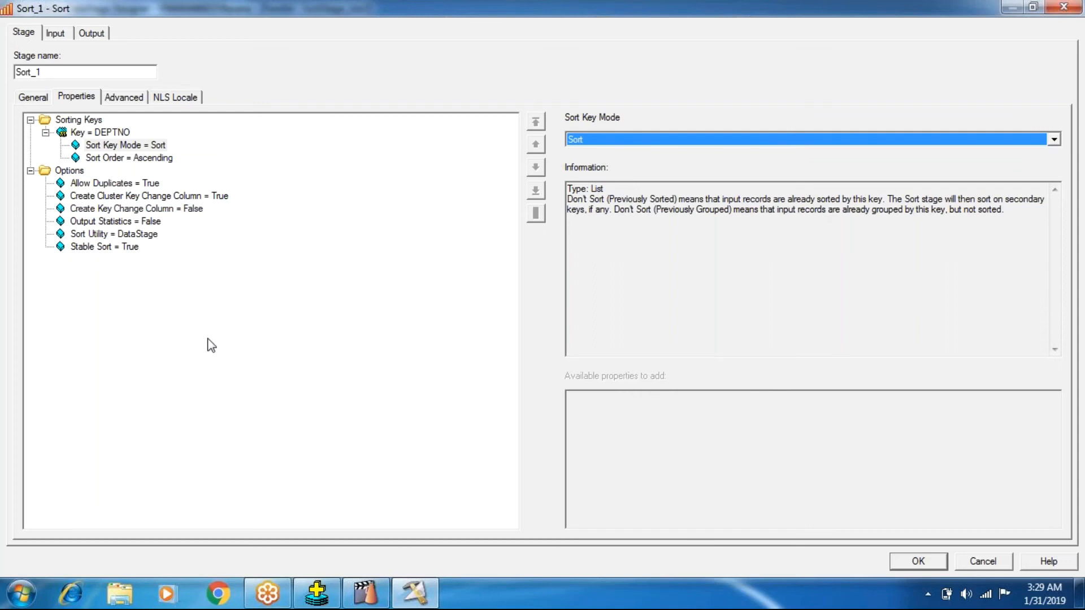
{"action": "right_click", "coordinate": [178, 198]}
{"action": "left_click", "coordinate": [232, 210]}
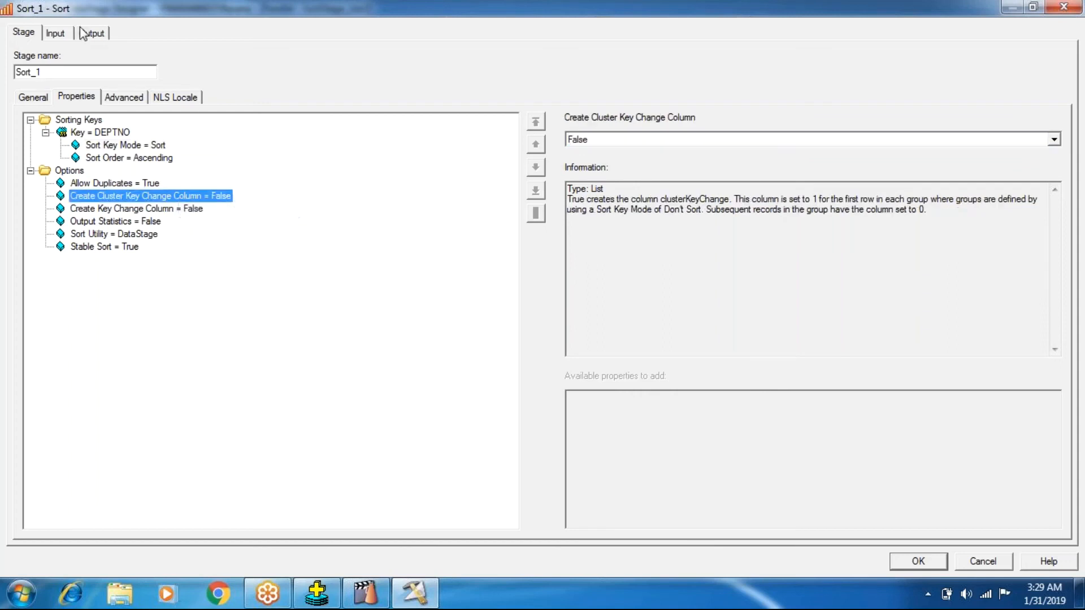
Delete the clusterKeyChange column from the DSLink4 output mapping of Sort_1.
{"action": "left_click", "coordinate": [91, 33]}
{"action": "left_click", "coordinate": [592, 298]}
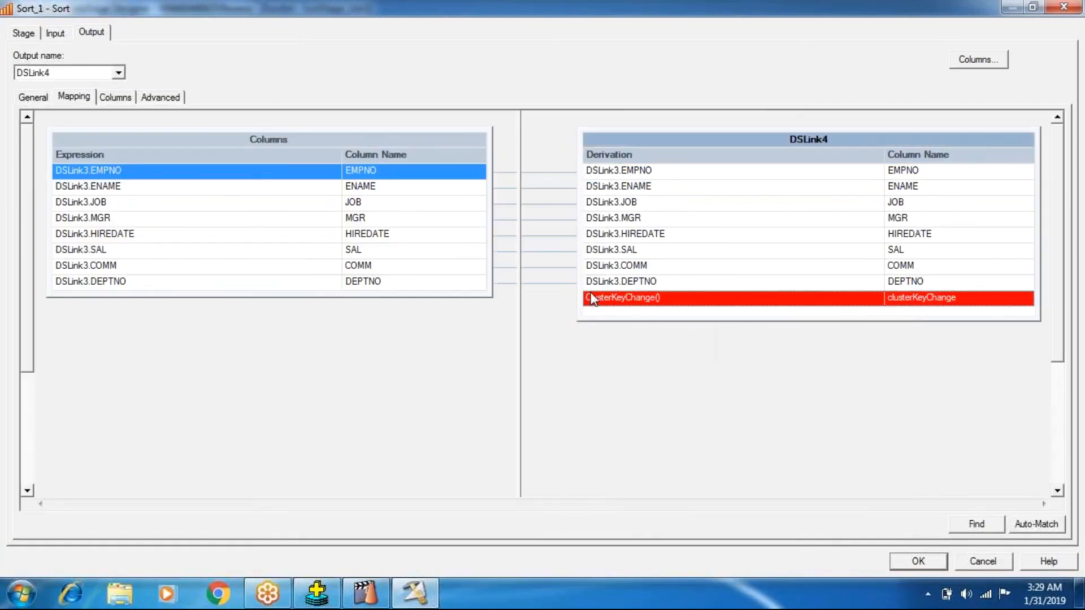
{"action": "key", "text": "Delete"}
{"action": "left_click", "coordinate": [417, 340]}
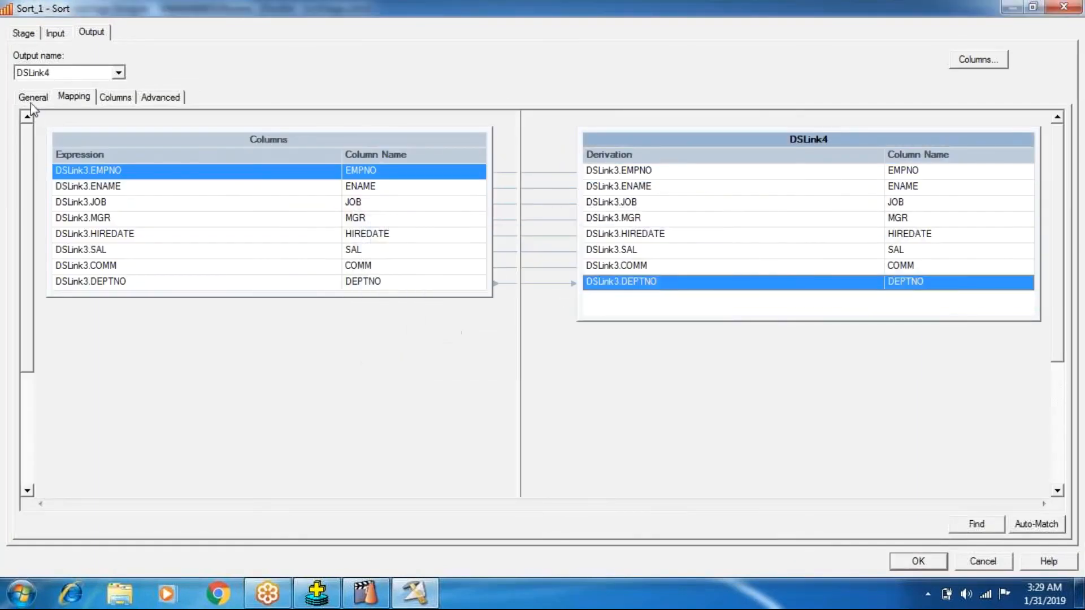
Set the Output Statistics option of Sort_1 to True.
{"action": "left_click", "coordinate": [28, 34]}
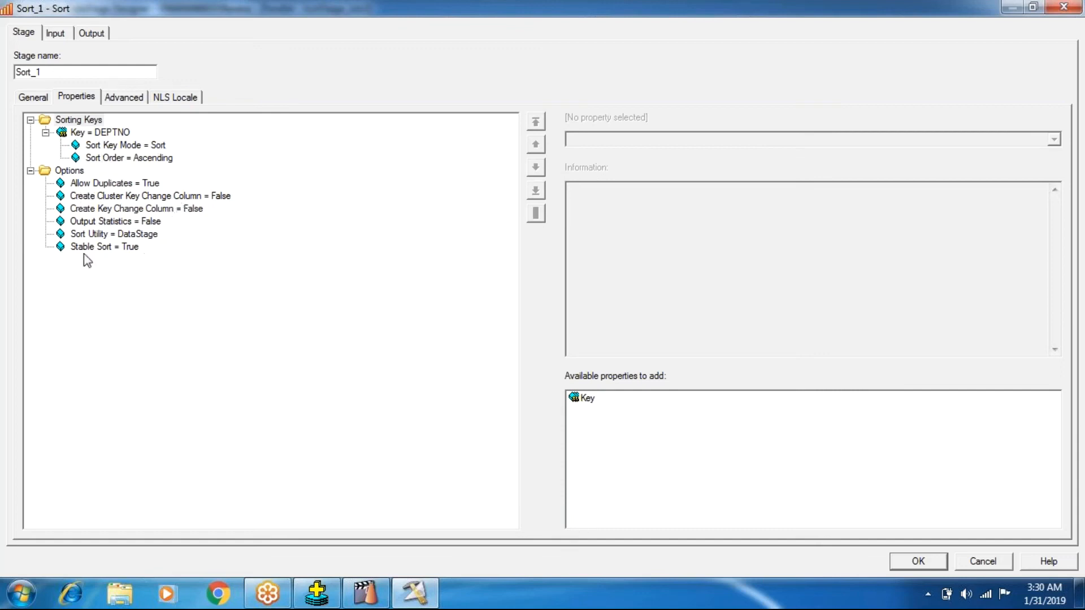
{"action": "left_click", "coordinate": [87, 234]}
{"action": "left_click", "coordinate": [87, 223]}
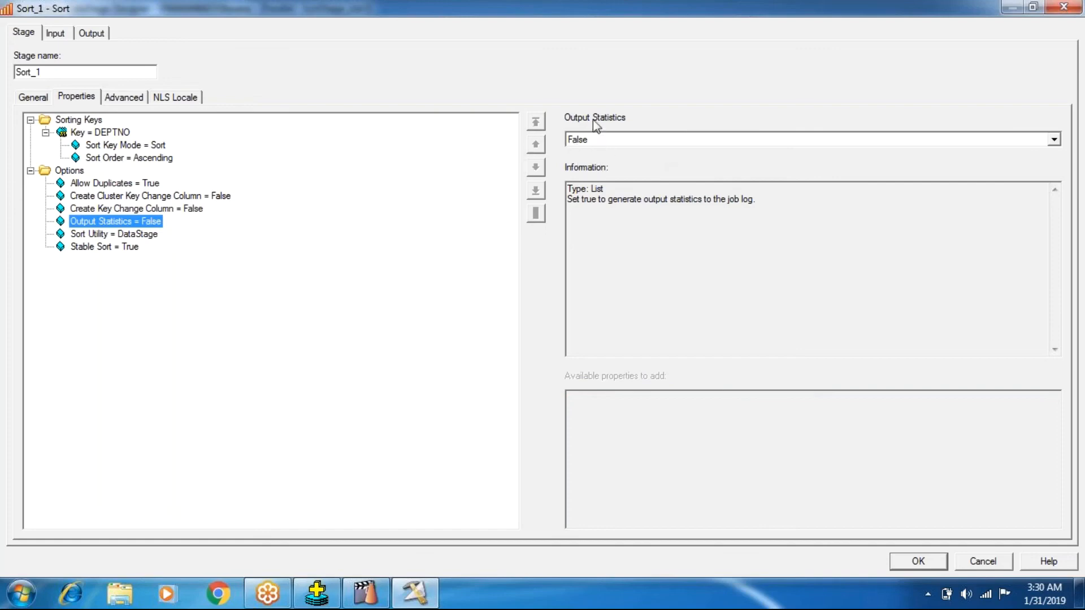
{"action": "left_click", "coordinate": [593, 141]}
{"action": "left_click", "coordinate": [593, 170]}
Switch to DataStage Director, review the last SortStage_Job3 run's log entries, and return to the Sort_1 properties.
{"action": "left_click", "coordinate": [364, 592]}
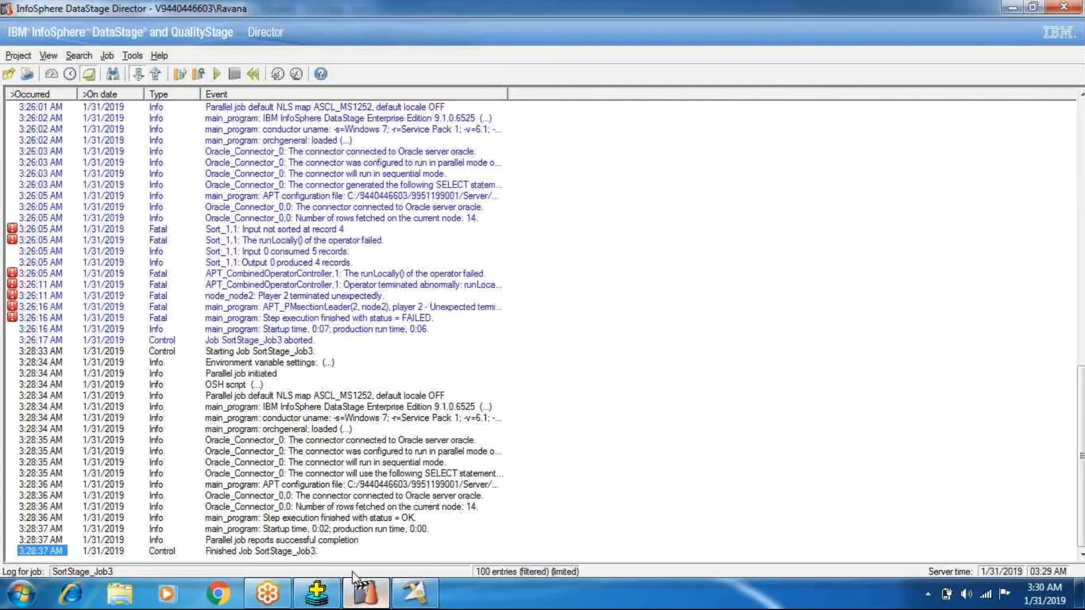
{"action": "left_click", "coordinate": [202, 359]}
{"action": "left_click", "coordinate": [231, 451]}
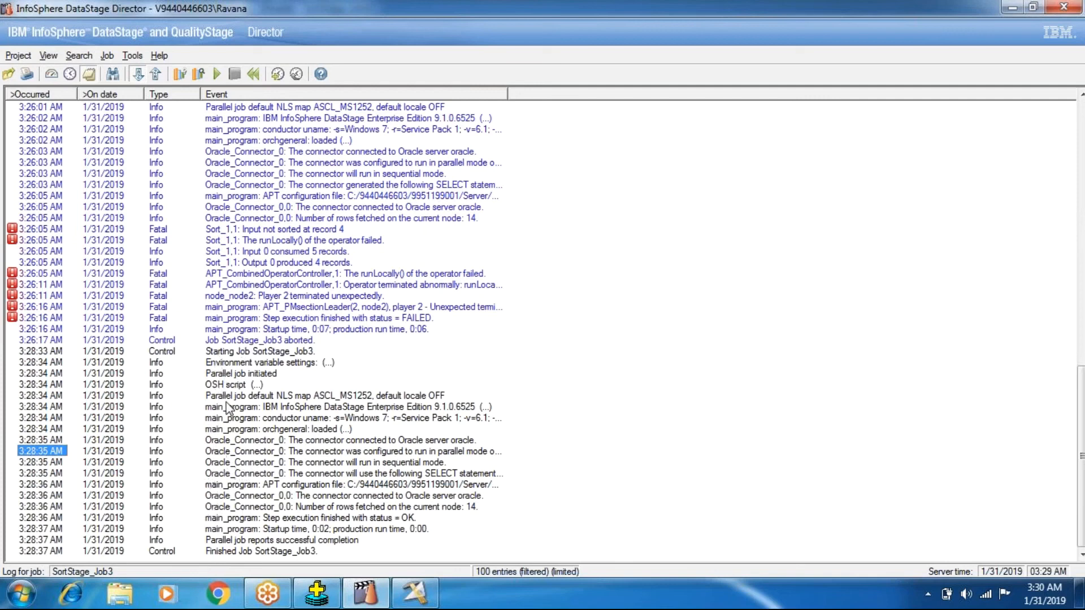
{"action": "left_click", "coordinate": [317, 593]}
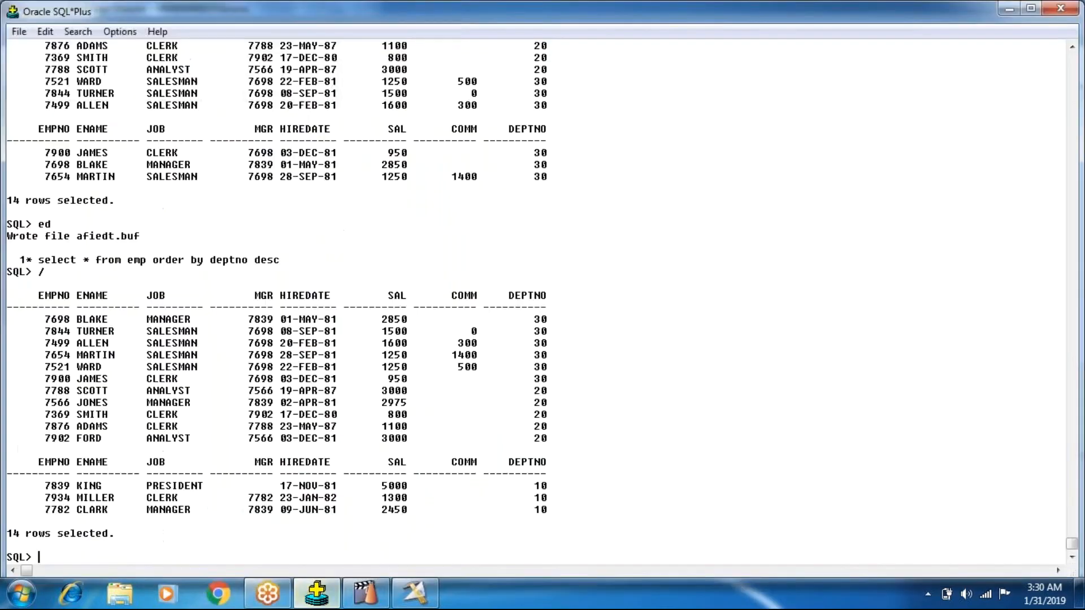
{"action": "left_click", "coordinate": [433, 603]}
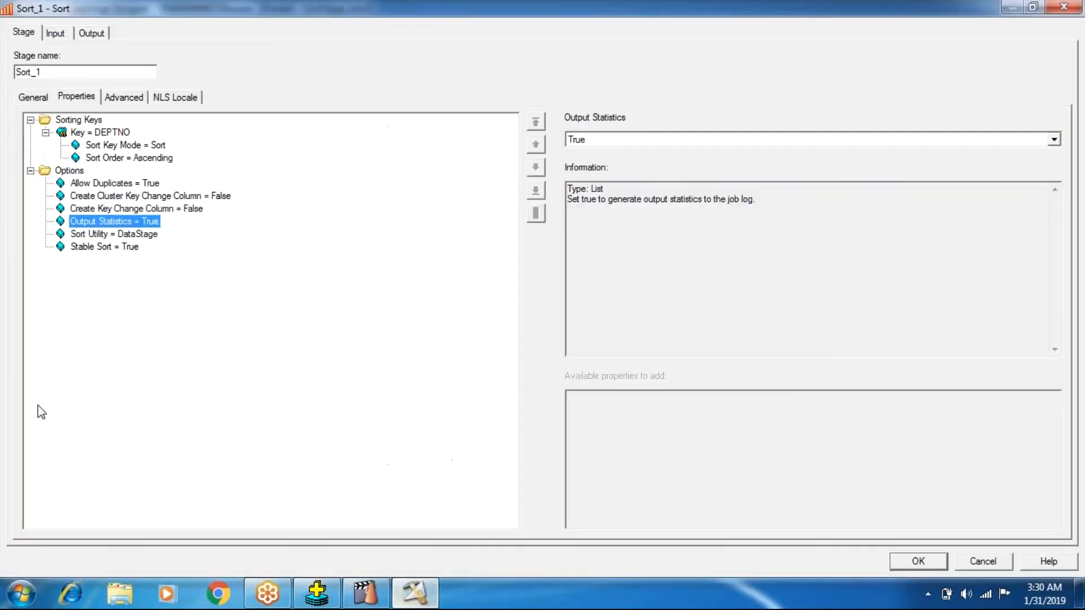
Reset Output Statistics to False and set it to True again.
{"action": "right_click", "coordinate": [113, 219]}
{"action": "left_click", "coordinate": [127, 228]}
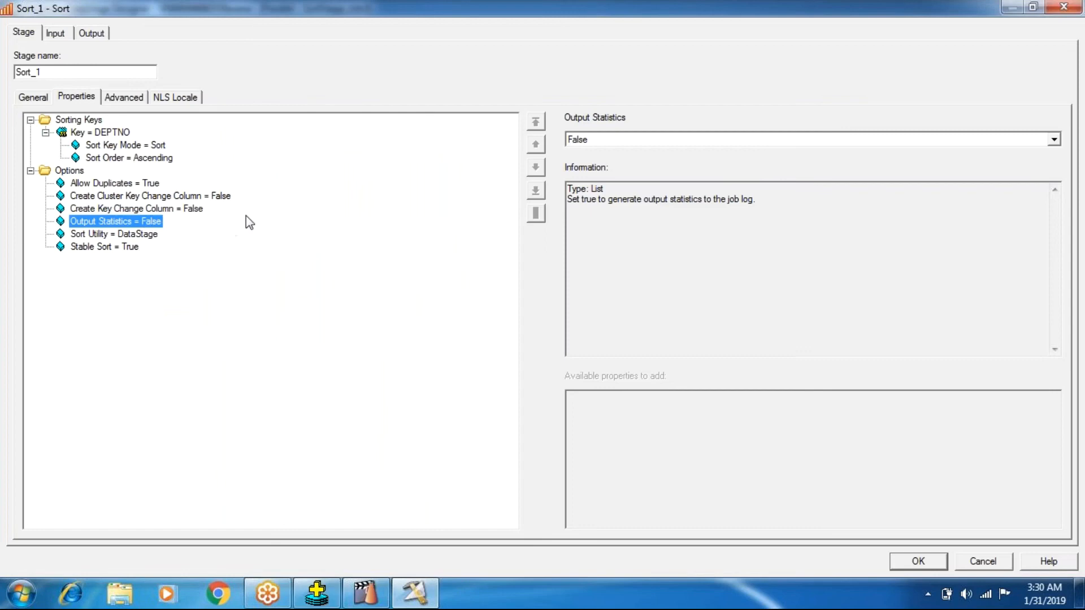
{"action": "left_click", "coordinate": [582, 140]}
{"action": "left_click", "coordinate": [578, 165]}
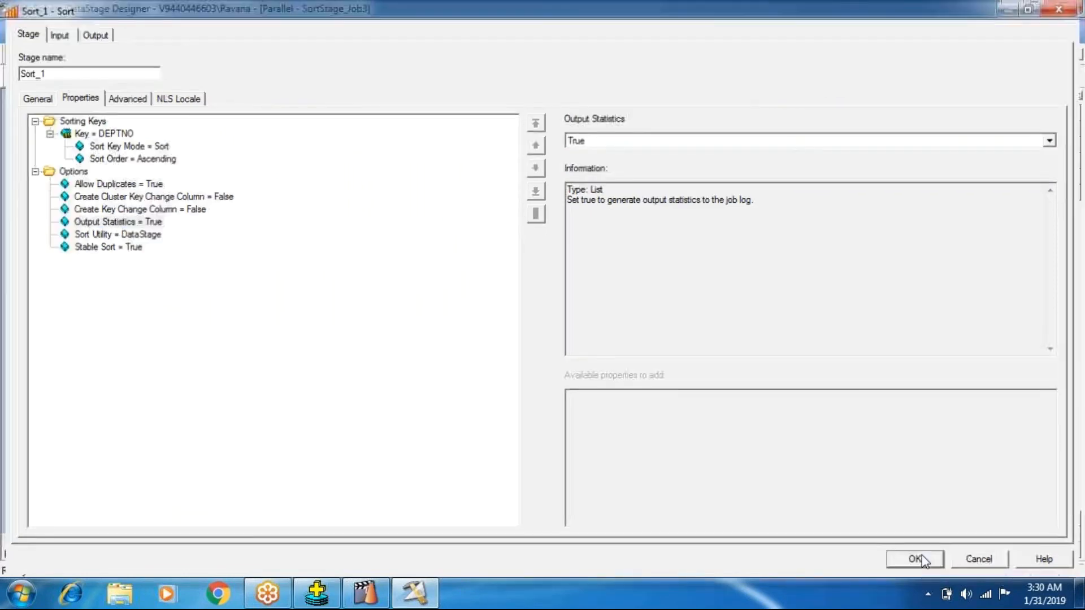
Apply the Sort_1 changes, save and compile SortStage_Job3, and run it.
{"action": "left_click", "coordinate": [921, 557]}
{"action": "left_click", "coordinate": [334, 79]}
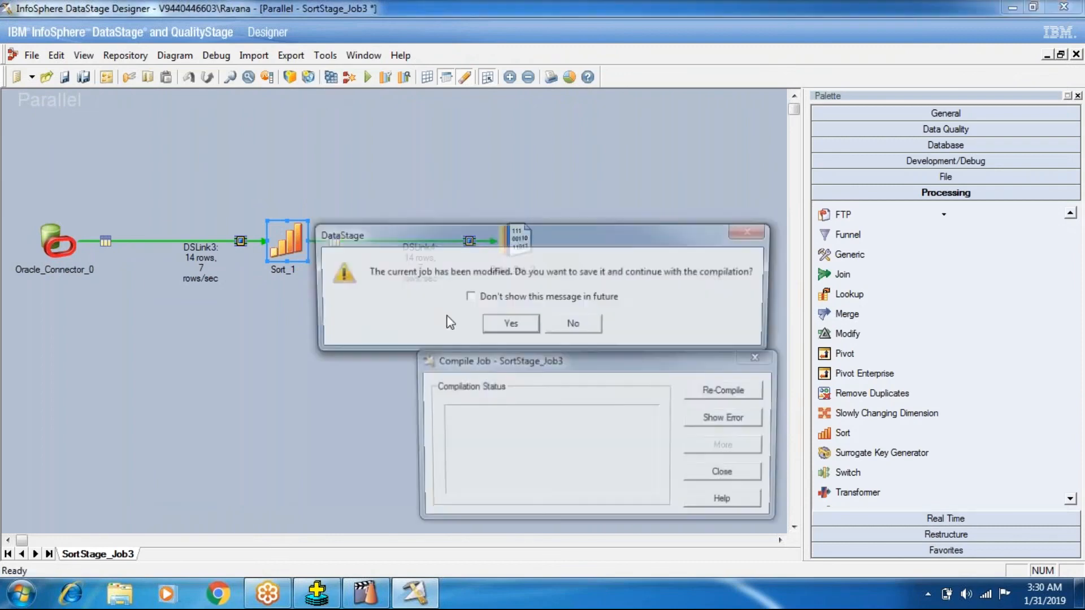
{"action": "left_click", "coordinate": [510, 324]}
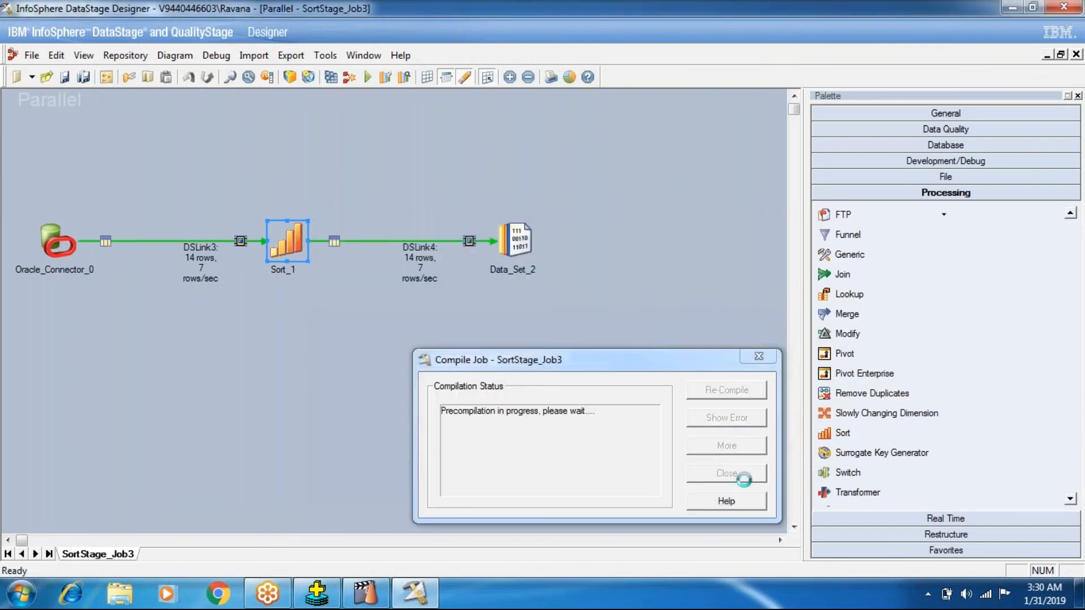
{"action": "key", "text": "Return"}
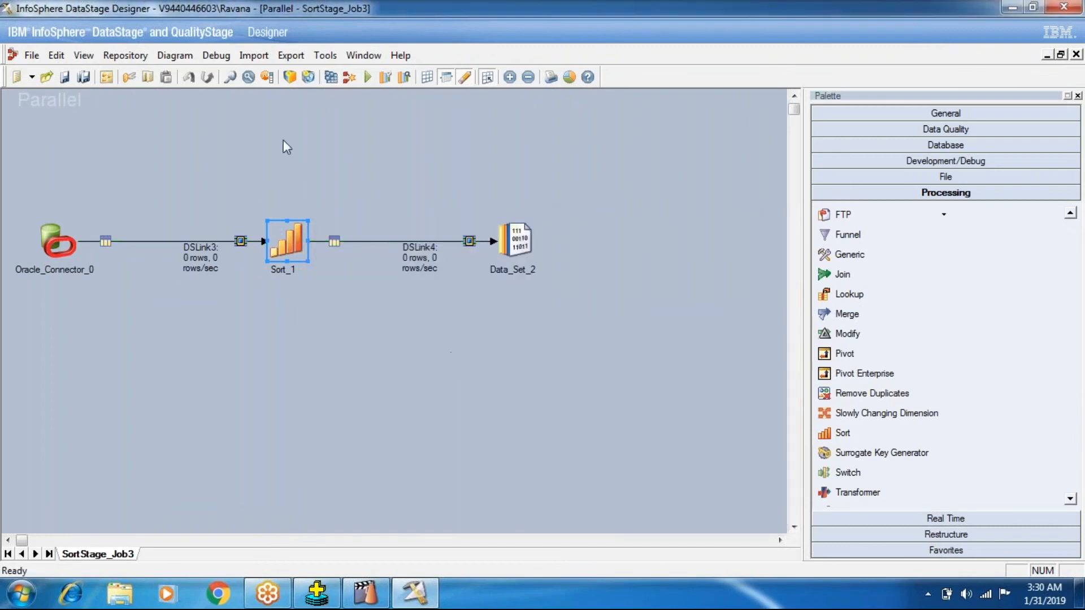
{"action": "left_click", "coordinate": [367, 78]}
{"action": "left_click", "coordinate": [256, 342]}
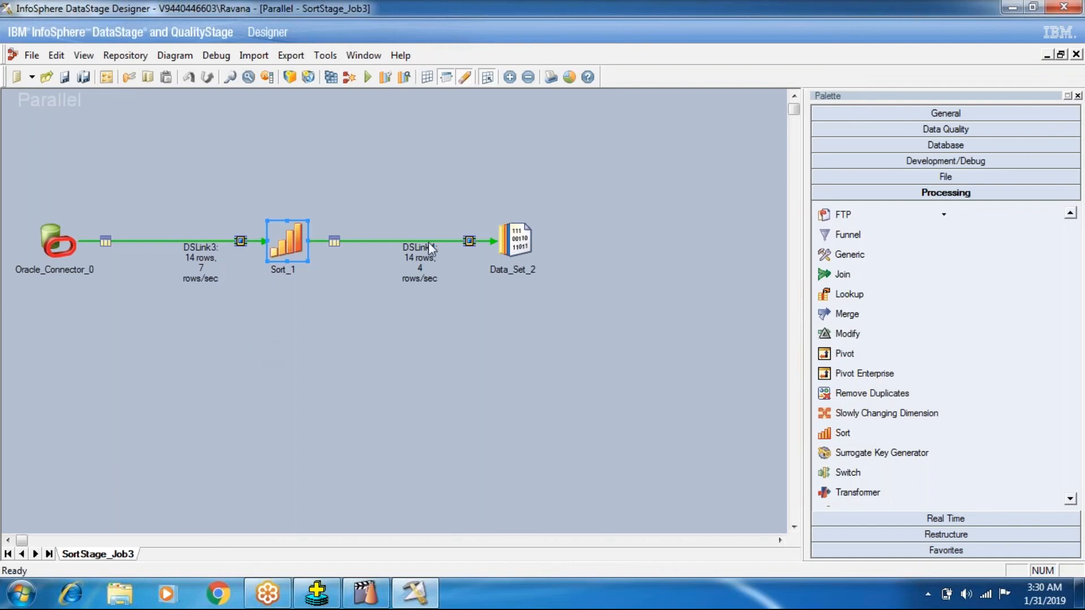
Examine the Sort_1,0 statistics in the Director job log, including records processed, bytes and CPU time, and return to Designer.
{"action": "left_click", "coordinate": [366, 593]}
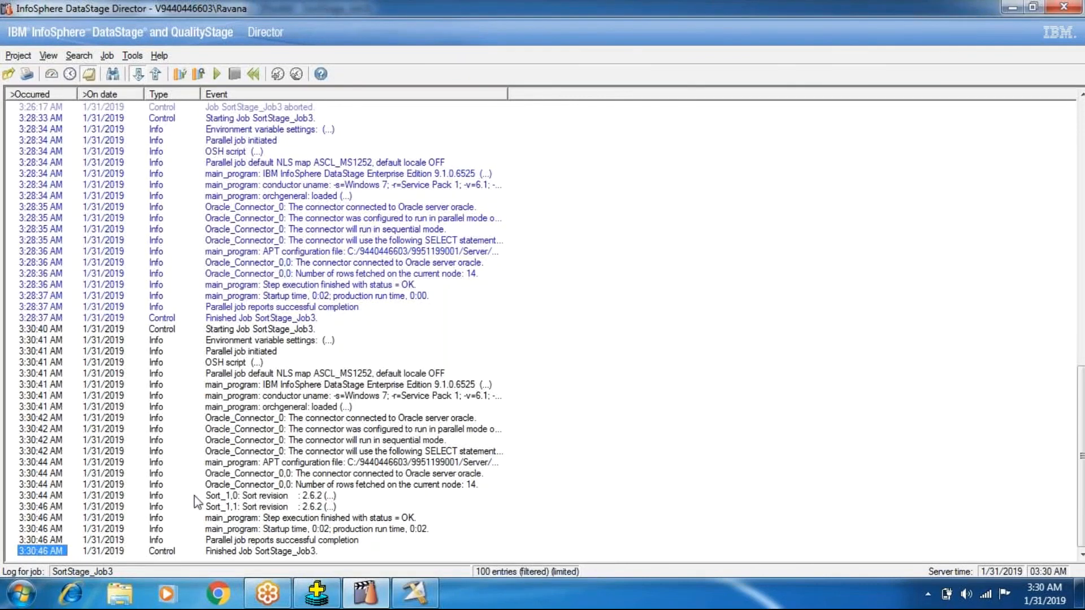
{"action": "double_click", "coordinate": [218, 496]}
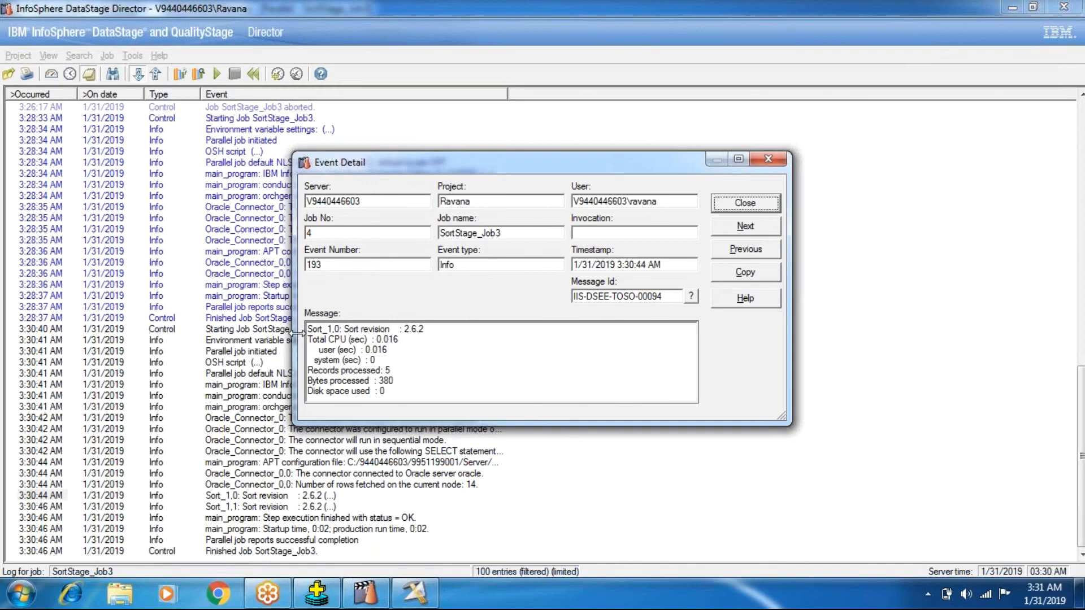
{"action": "left_click_drag", "start_coordinate": [395, 372], "coordinate": [308, 371]}
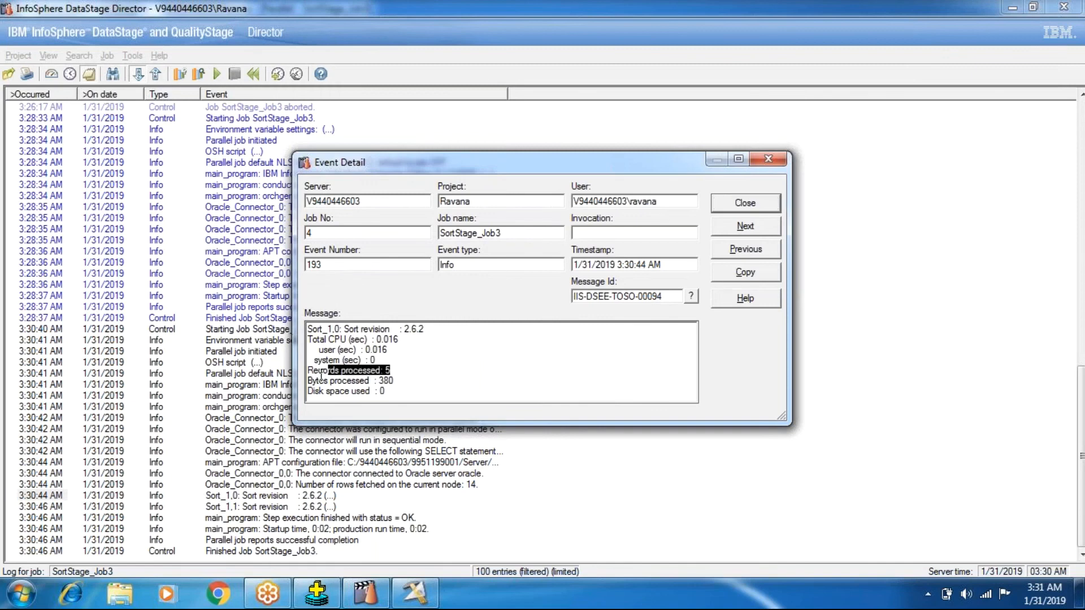
{"action": "left_click_drag", "start_coordinate": [401, 384], "coordinate": [283, 401]}
{"action": "left_click_drag", "start_coordinate": [396, 351], "coordinate": [297, 341]}
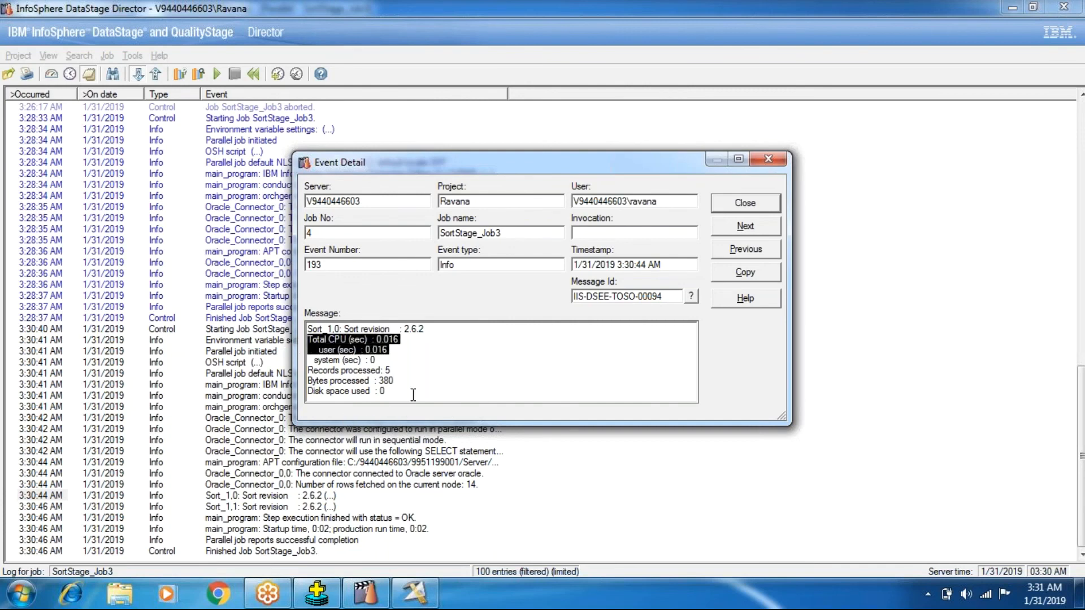
{"action": "left_click", "coordinate": [731, 203]}
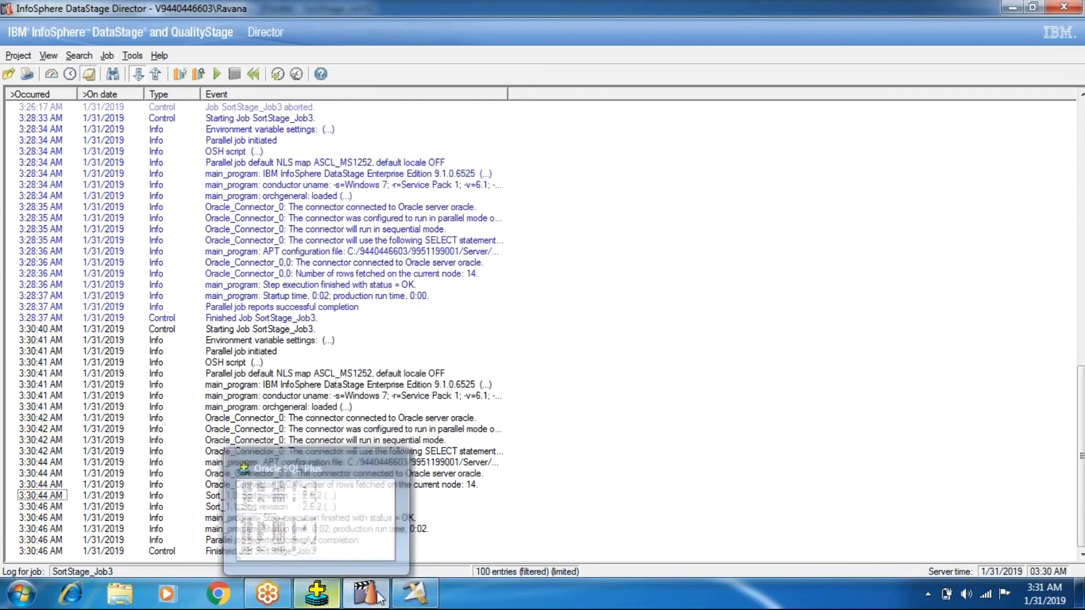
{"action": "left_click", "coordinate": [316, 595]}
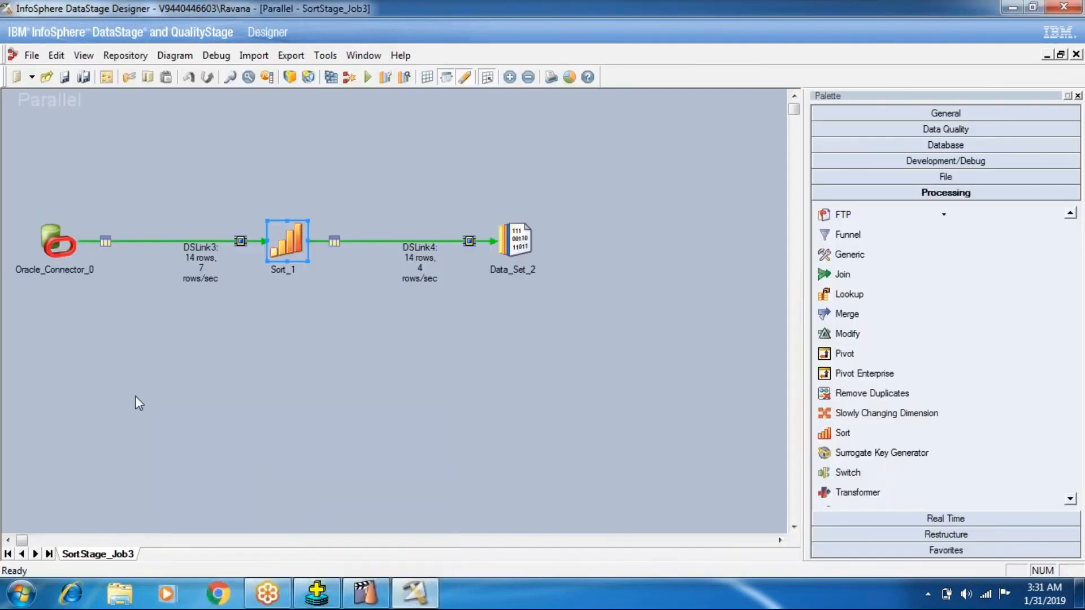
Reopen the Sort_1 properties and reset Output Statistics to False.
{"action": "double_click", "coordinate": [280, 247]}
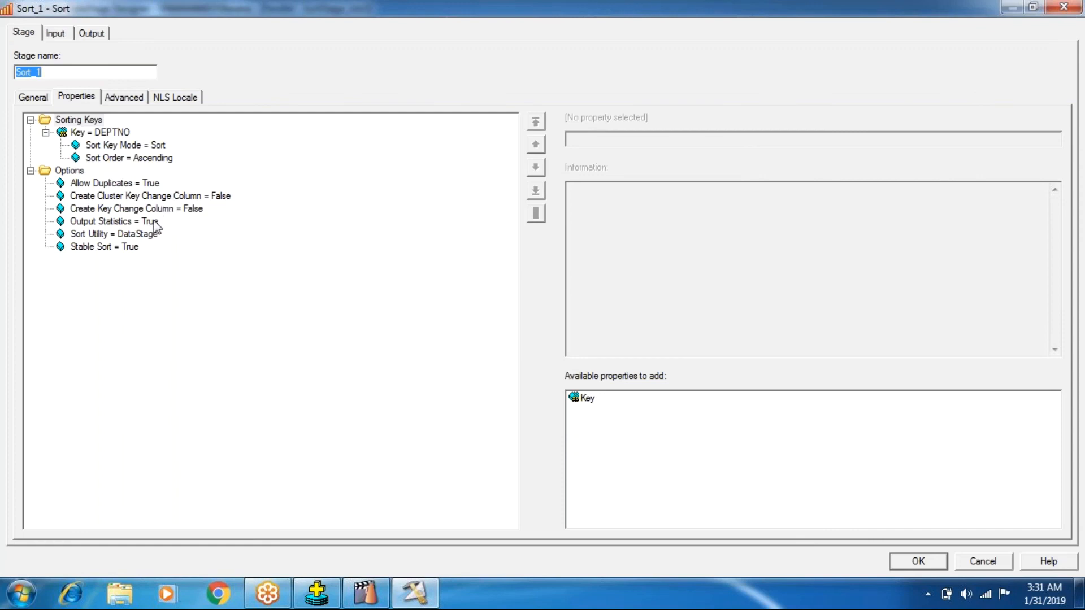
{"action": "left_click", "coordinate": [154, 221]}
{"action": "right_click", "coordinate": [154, 221]}
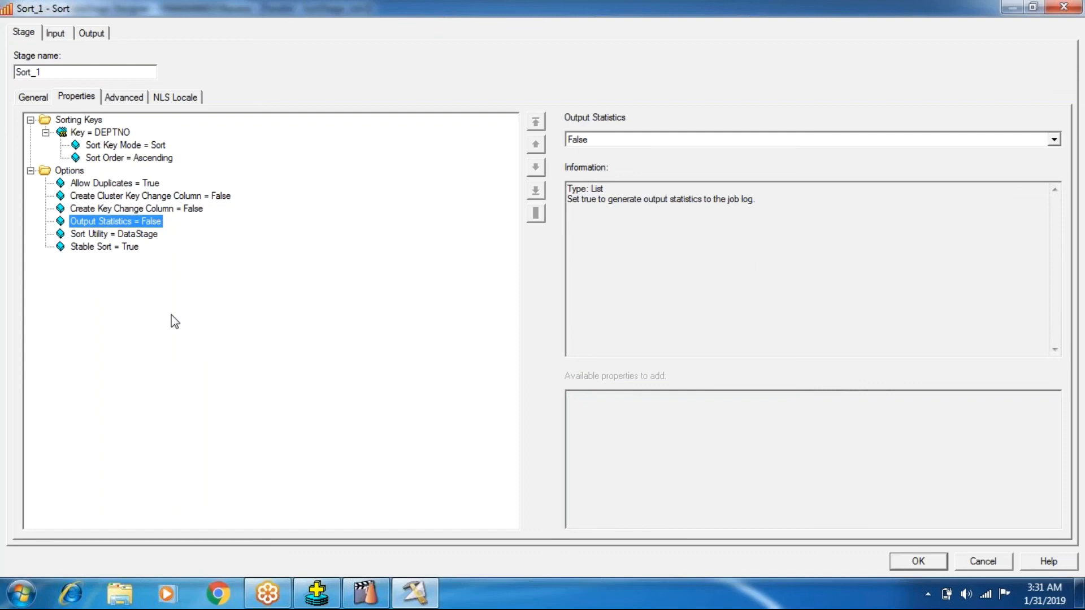
Switch the Sort Utility to Unix to examine which sort options it offers, and restore it to DataStage.
{"action": "left_click", "coordinate": [127, 235]}
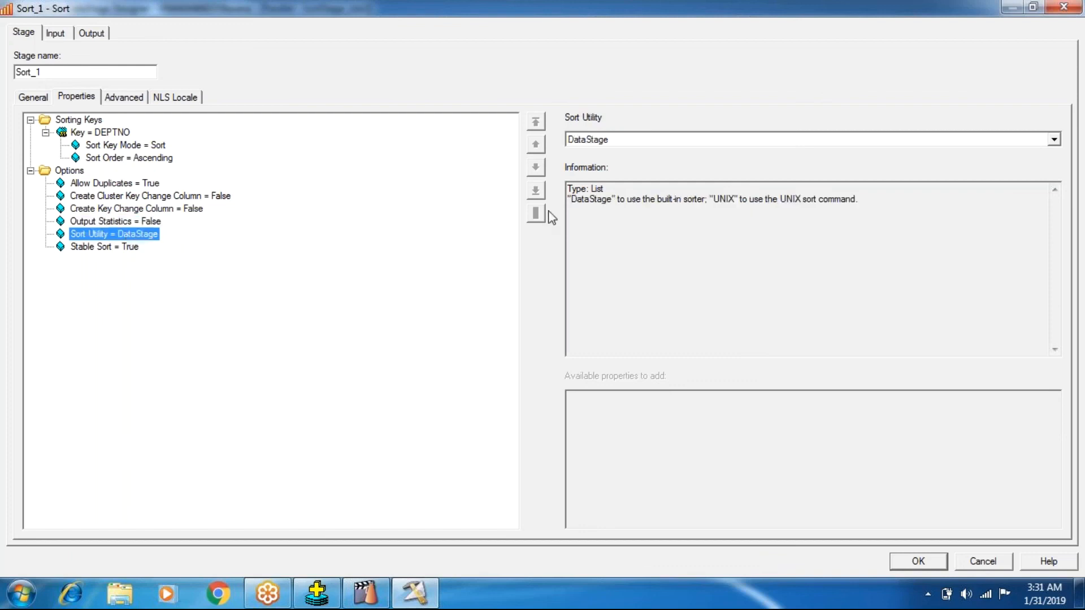
{"action": "left_click", "coordinate": [611, 137]}
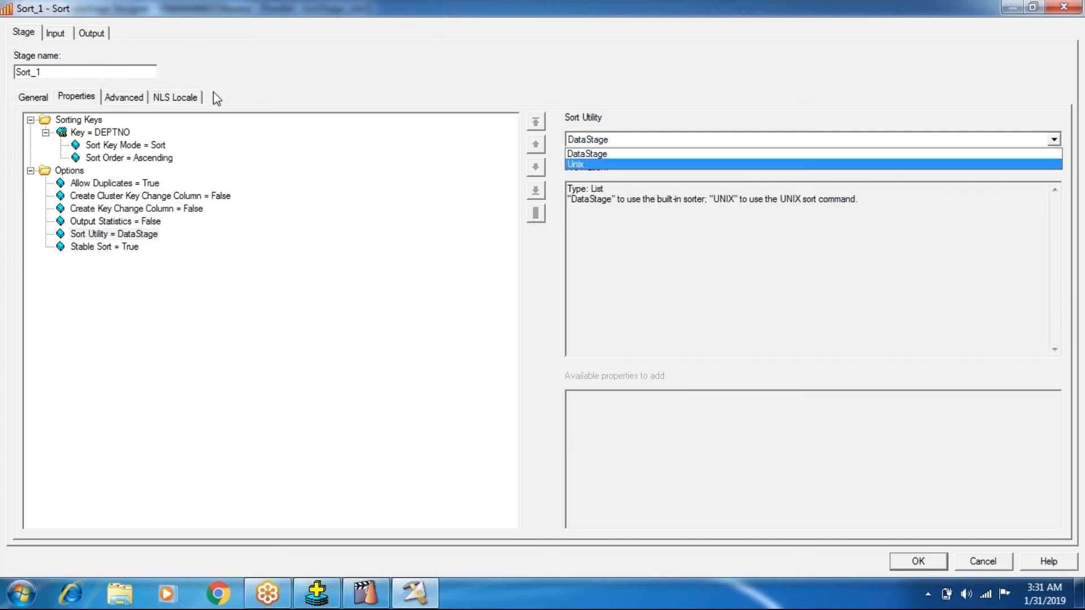
{"action": "left_click", "coordinate": [607, 165]}
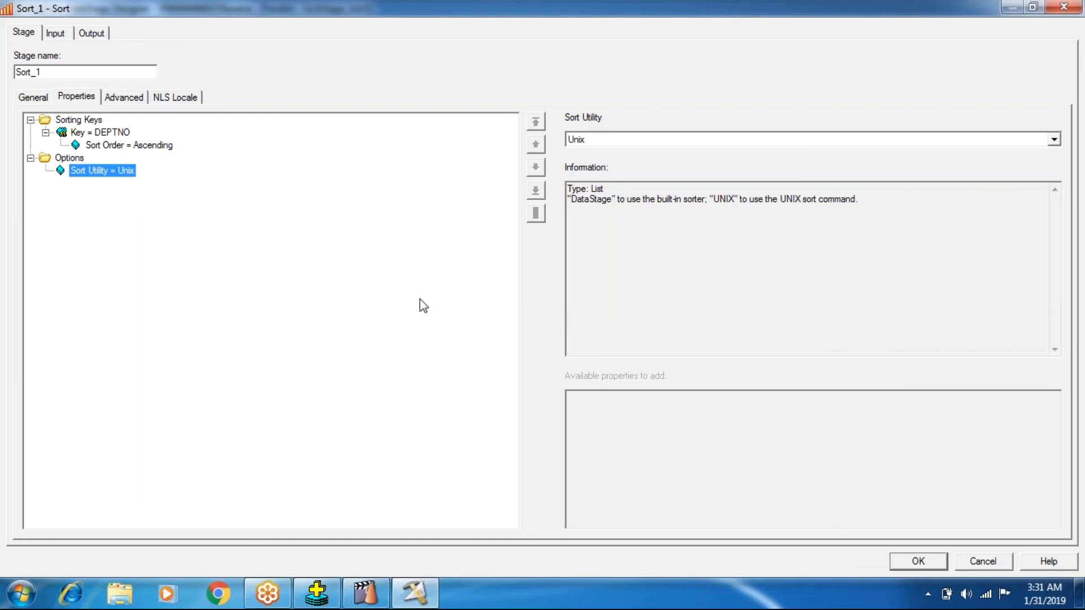
{"action": "left_click", "coordinate": [605, 141]}
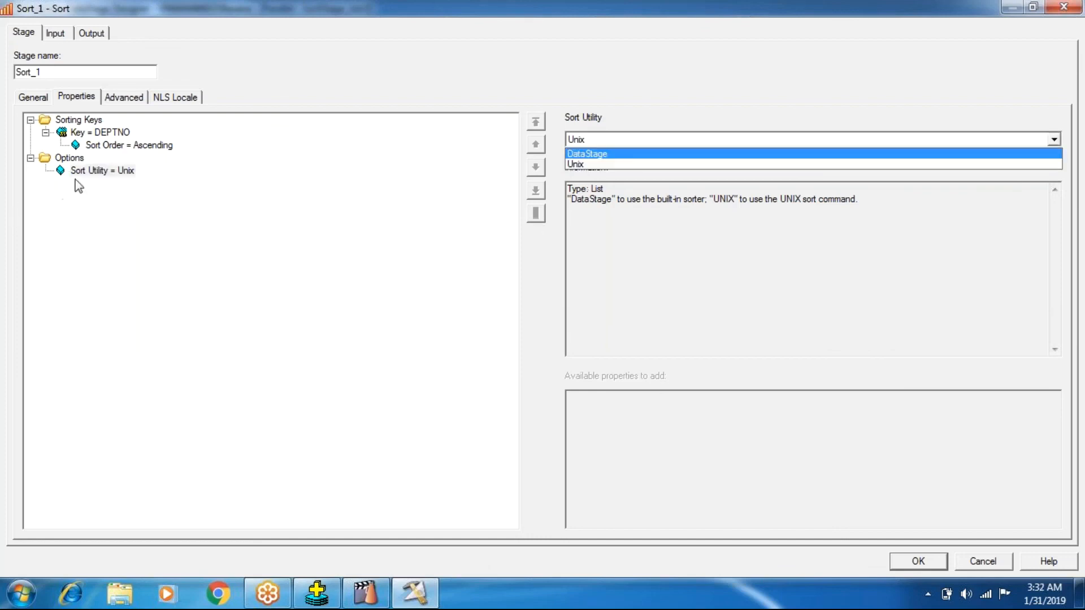
{"action": "left_click", "coordinate": [588, 153]}
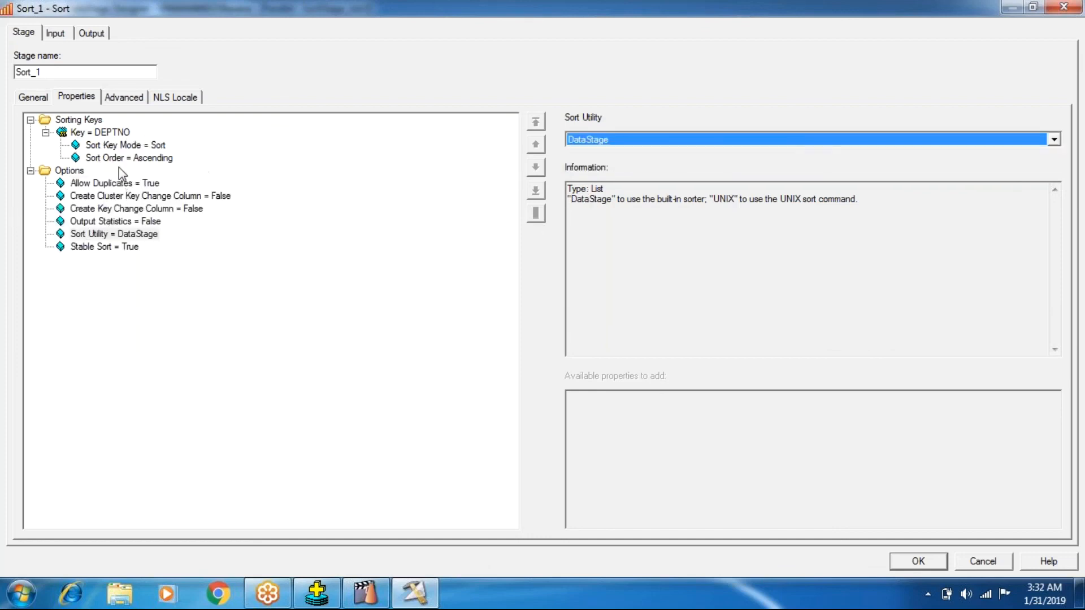
Examine the Stable Sort property of Sort_1 and its True and False choices, leaving it at True.
{"action": "left_click", "coordinate": [112, 246]}
{"action": "left_click", "coordinate": [621, 141]}
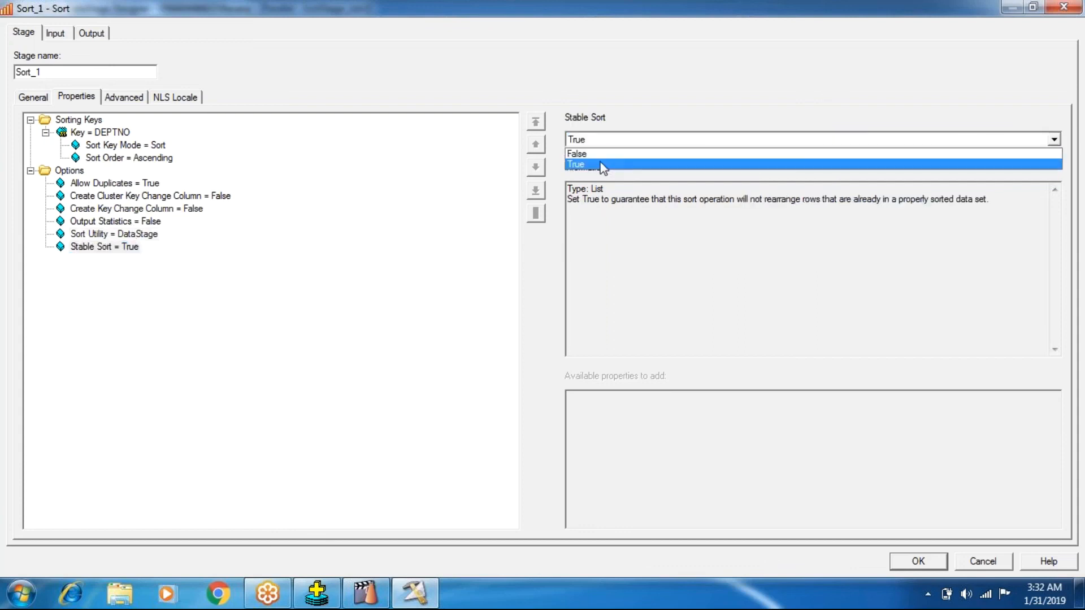
{"action": "left_click", "coordinate": [605, 163]}
{"action": "left_click", "coordinate": [653, 140]}
{"action": "left_click", "coordinate": [620, 158]}
{"action": "right_click", "coordinate": [150, 249]}
{"action": "left_click", "coordinate": [181, 252]}
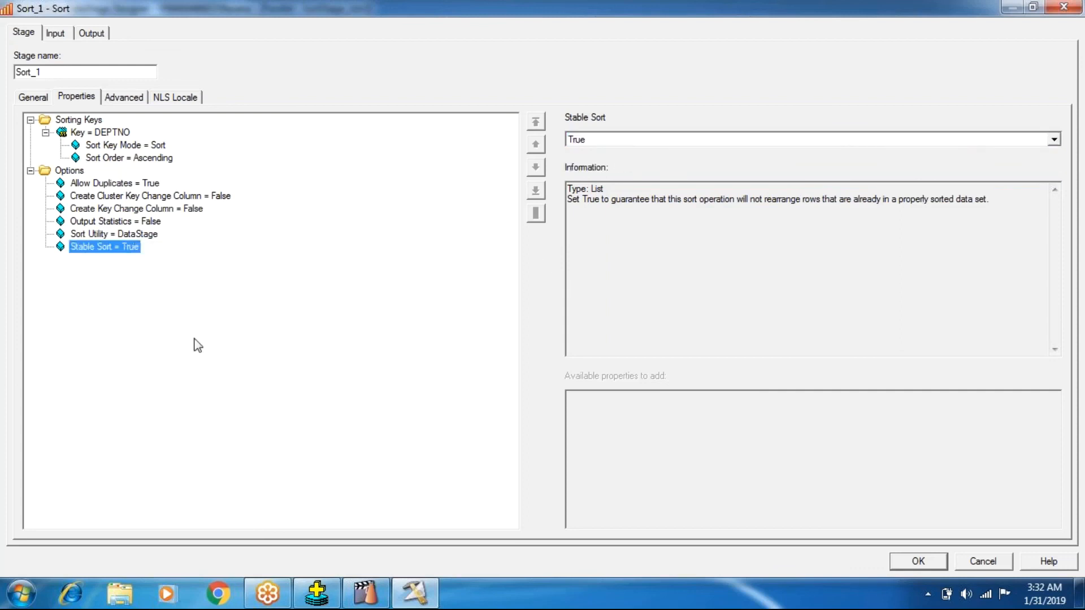
Open Notepad and list the sample values 10, 10, 10, 20, 20, 30, 10, 20, 30 on separate lines.
{"action": "left_click", "coordinate": [22, 594]}
{"action": "left_click", "coordinate": [62, 253]}
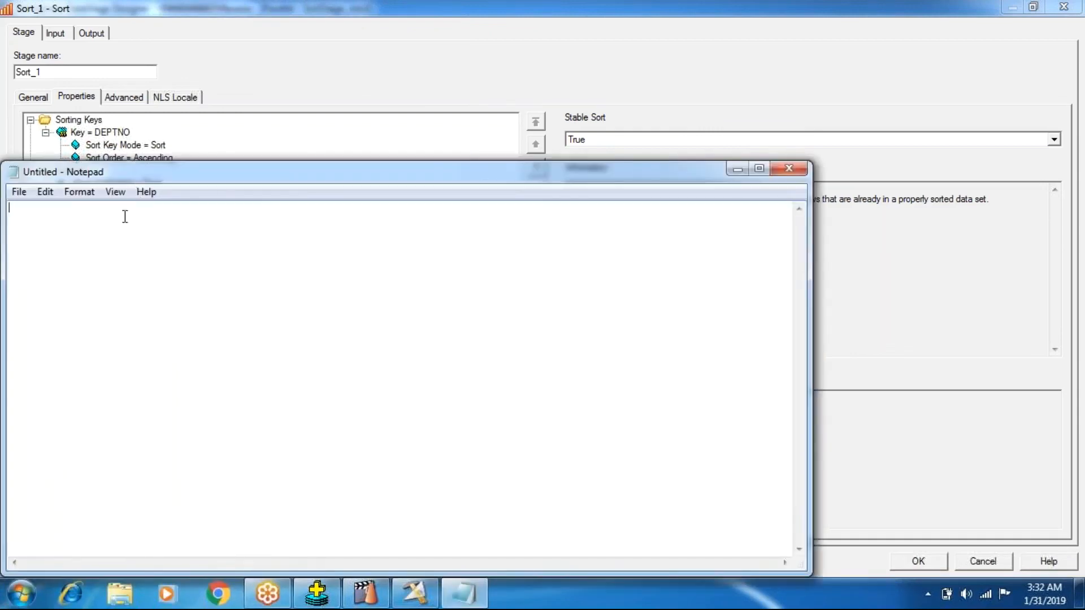
{"action": "type", "text": "10"}
{"action": "key", "text": "Return"}
{"action": "type", "text": "10"}
{"action": "key", "text": "Return"}
{"action": "type", "text": "10"}
{"action": "key", "text": "Return"}
{"action": "type", "text": "20"}
{"action": "key", "text": "Return"}
{"action": "type", "text": "20"}
{"action": "key", "text": "Return"}
{"action": "type", "text": "30"}
{"action": "key", "text": "Return"}
{"action": "type", "text": "10"}
{"action": "key", "text": "Return"}
{"action": "type", "text": "20"}
{"action": "key", "text": "Return"}
{"action": "type", "text": "30"}
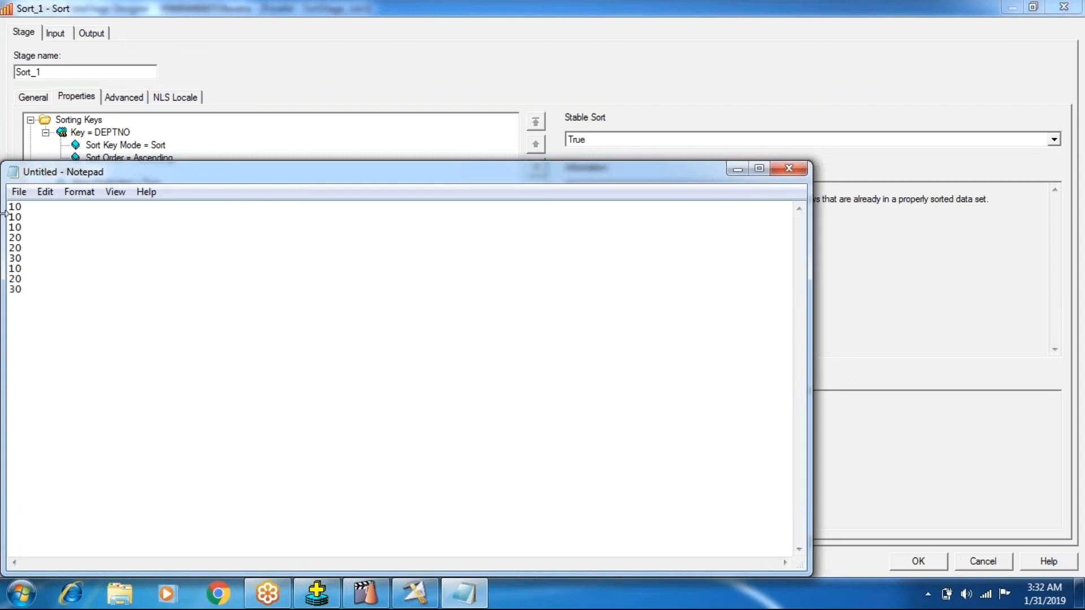
Highlight the first six sample values, 10 through 30, as the already sorted block and compare them with the values below.
{"action": "left_click_drag", "start_coordinate": [9, 207], "coordinate": [28, 257]}
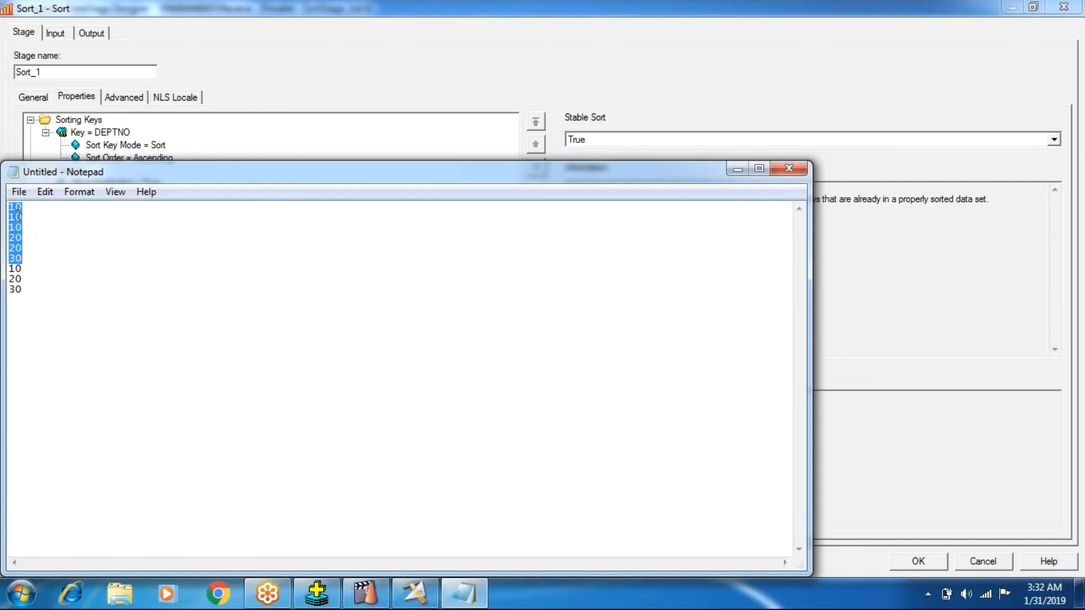
{"action": "left_click", "coordinate": [14, 271]}
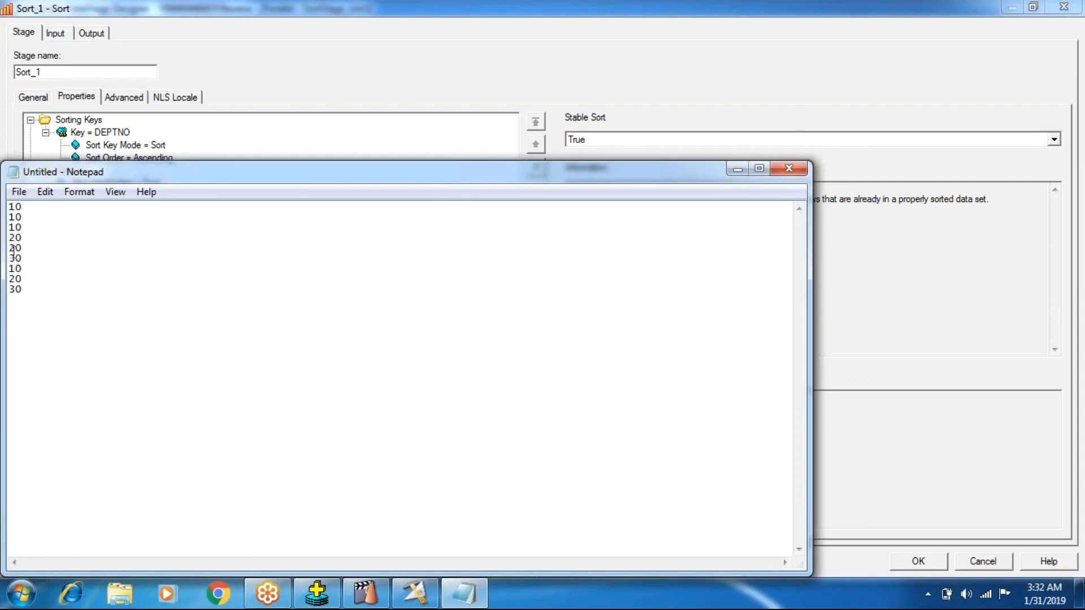
{"action": "left_click_drag", "start_coordinate": [10, 206], "coordinate": [22, 260]}
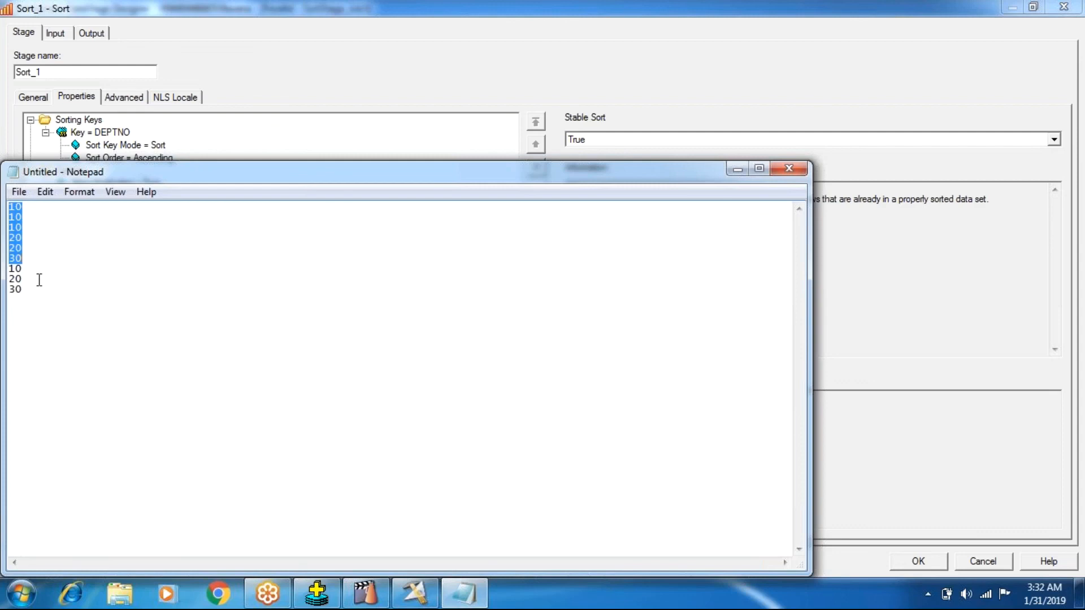
{"action": "left_click_drag", "start_coordinate": [11, 269], "coordinate": [43, 237]}
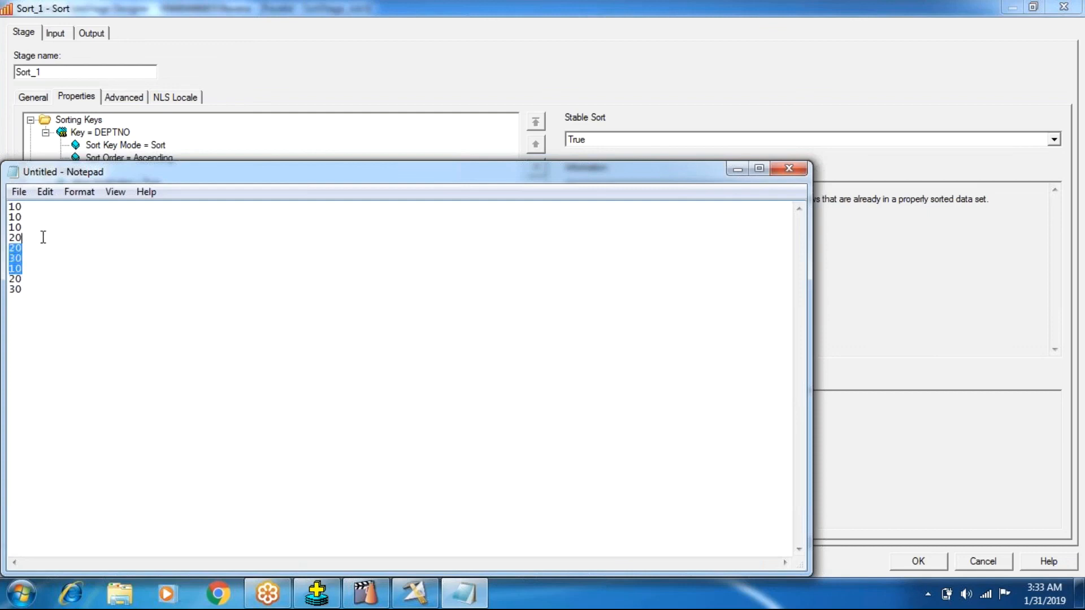
{"action": "left_click", "coordinate": [26, 325]}
Return to the Sort_1 properties, review the Stable Sort description, and accept the stage settings.
{"action": "left_click", "coordinate": [227, 83]}
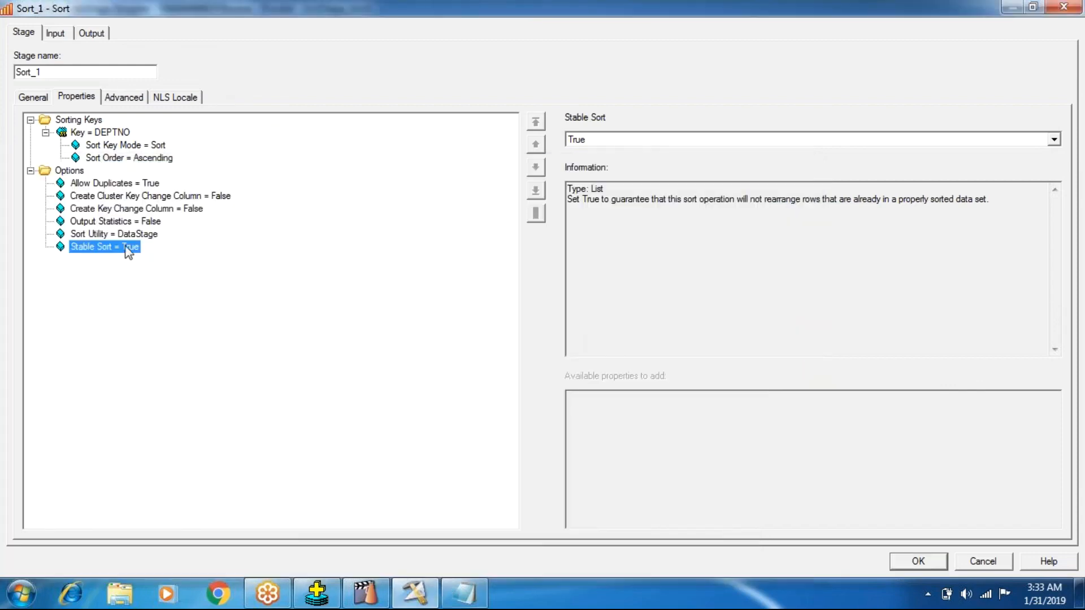
{"action": "left_click_drag", "start_coordinate": [575, 197], "coordinate": [988, 217]}
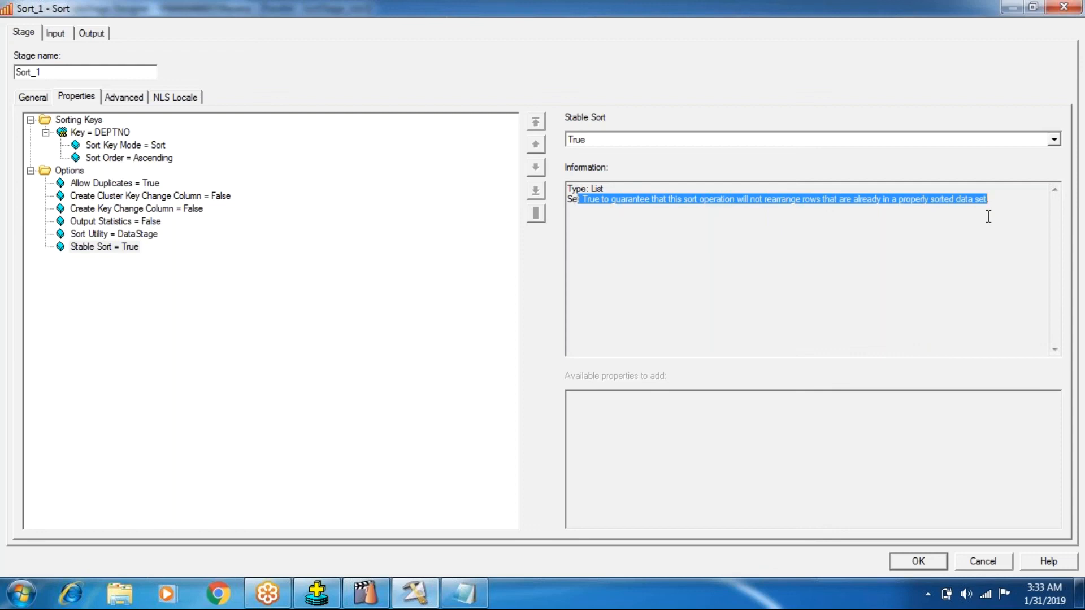
{"action": "left_click", "coordinate": [988, 217]}
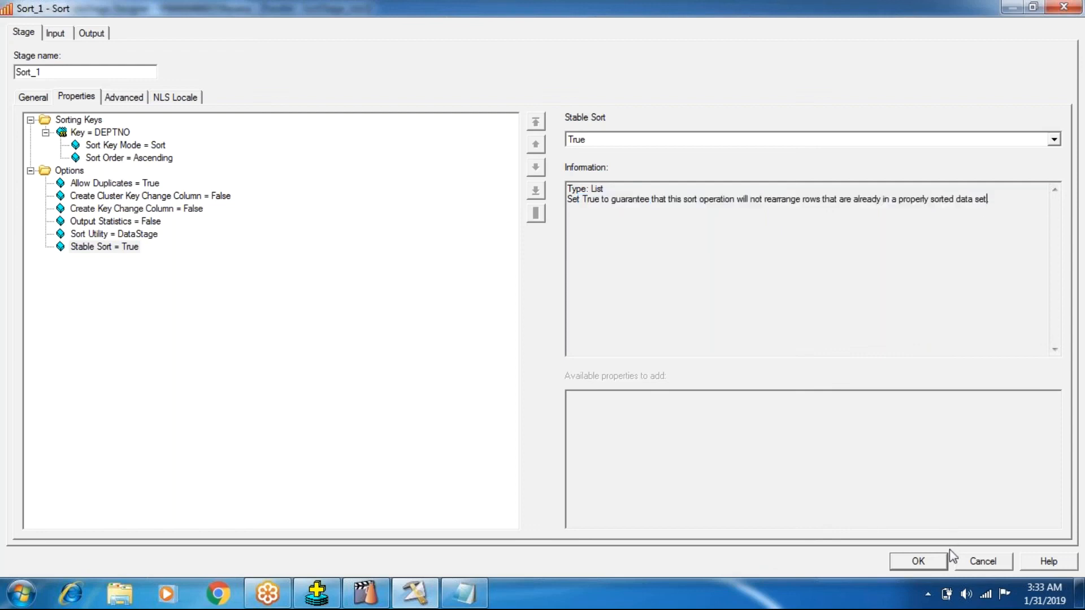
{"action": "left_click", "coordinate": [920, 561]}
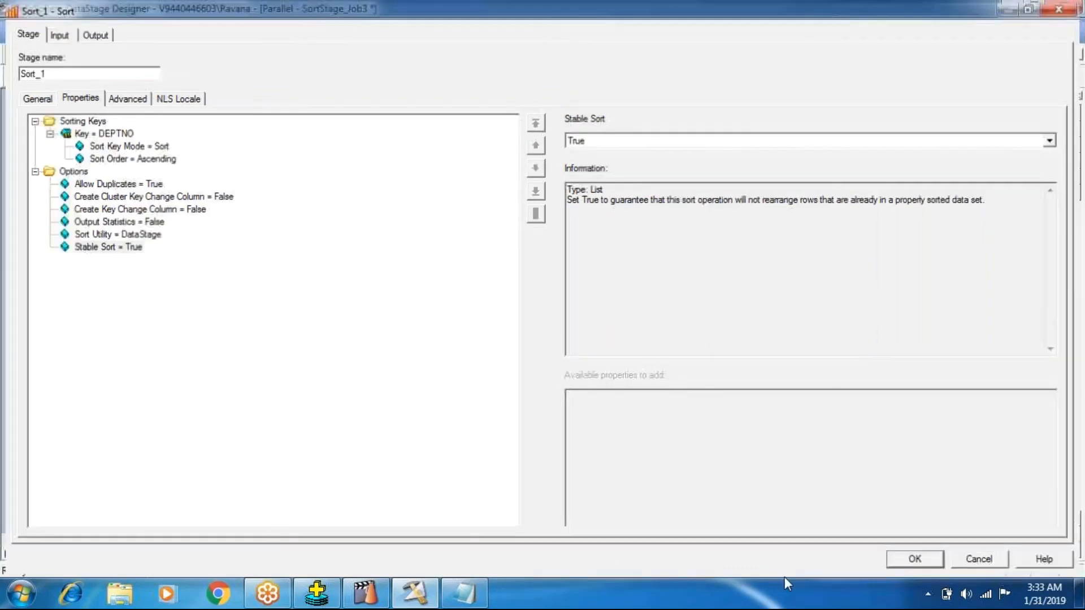